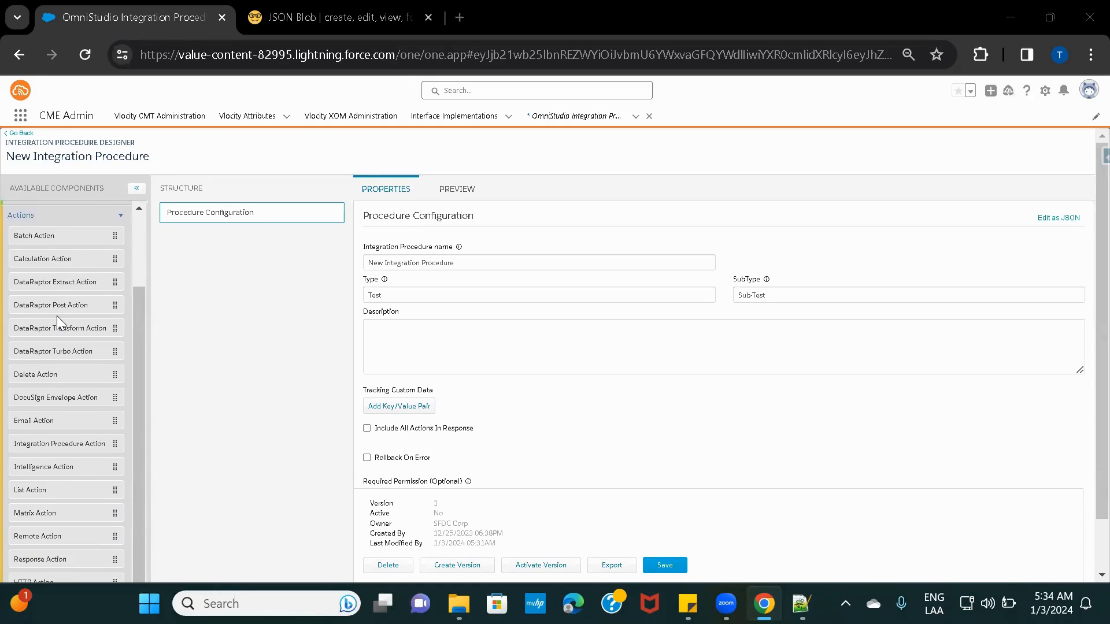
Add a List Action from the available components to the procedure structure below Procedure Configuration
{"action": "scroll", "coordinate": [57, 316], "scroll_direction": "down", "scroll_amount": 1}
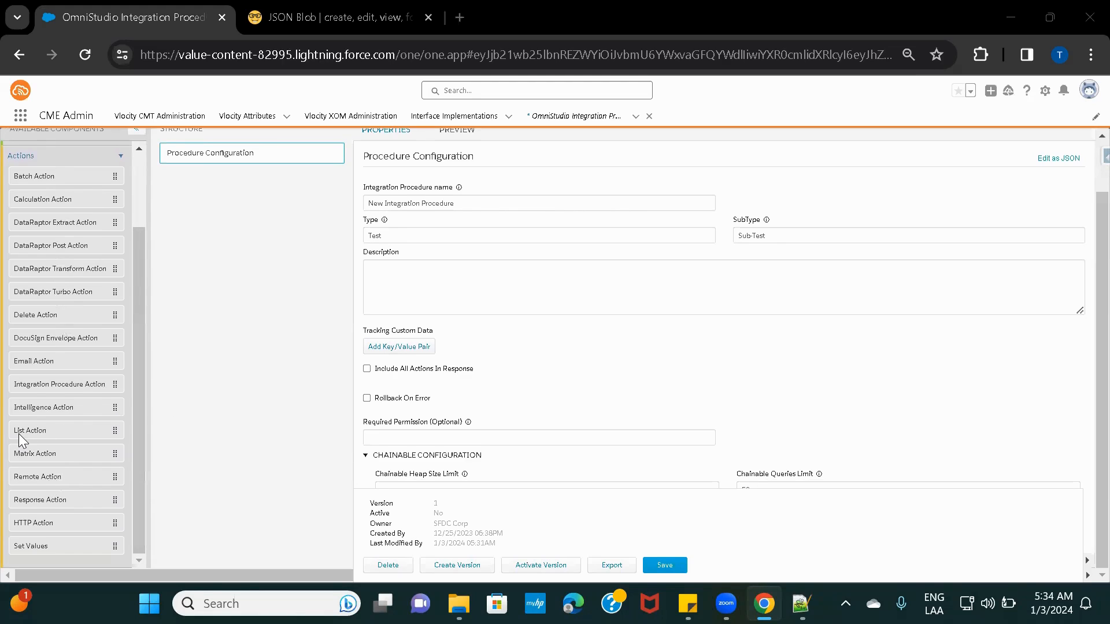
{"action": "scroll", "coordinate": [231, 363], "scroll_direction": "up", "scroll_amount": 1}
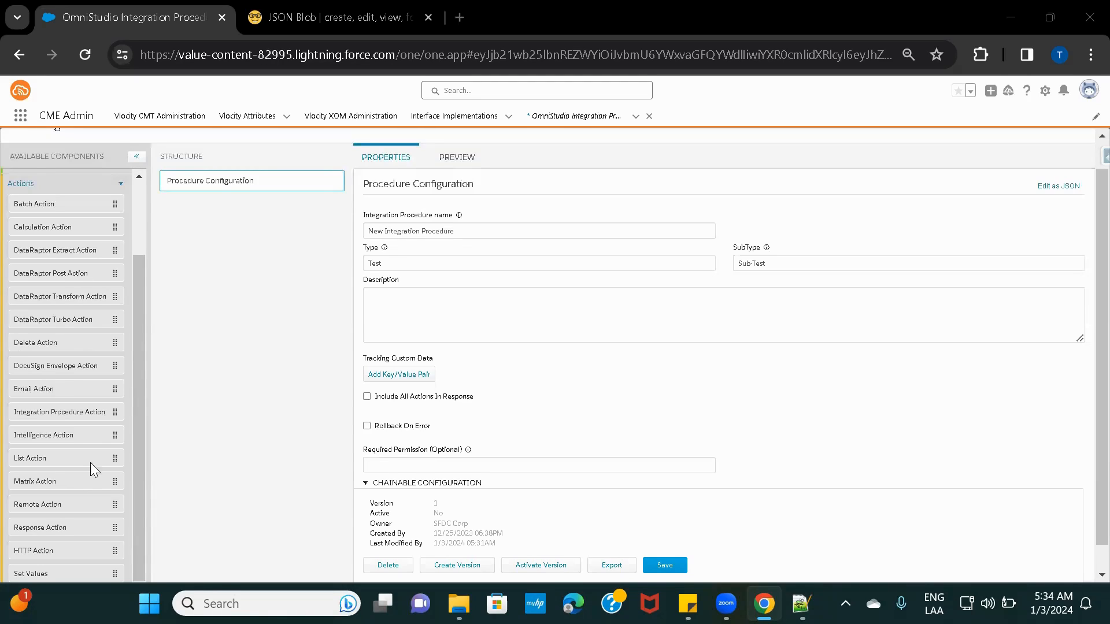
{"action": "scroll", "coordinate": [254, 414], "scroll_direction": "up", "scroll_amount": 1}
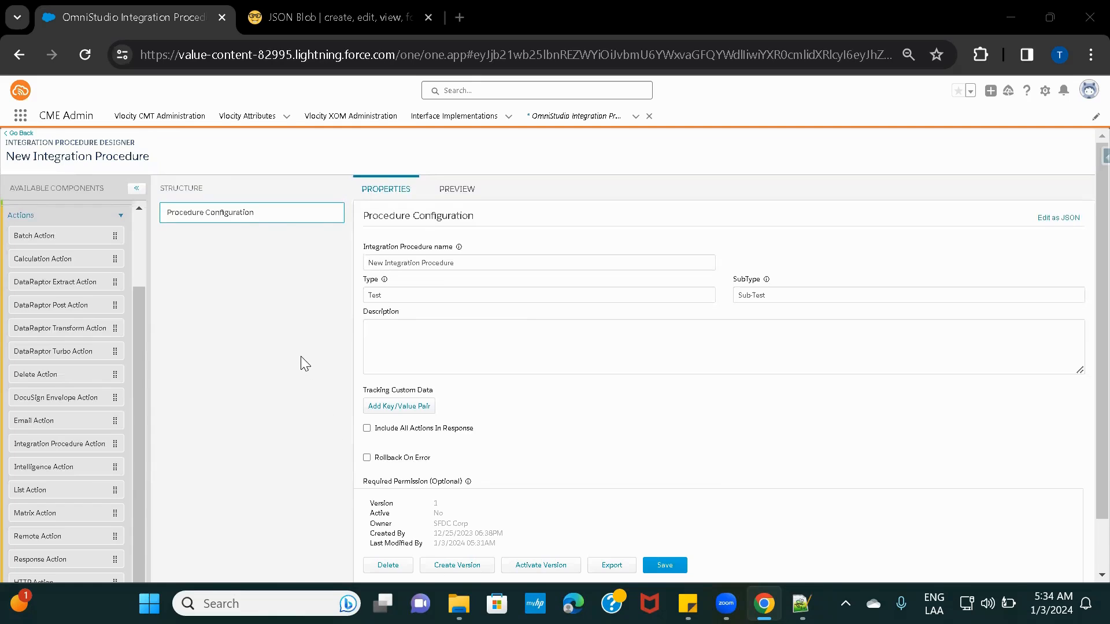
{"action": "scroll", "coordinate": [301, 357], "scroll_direction": "down", "scroll_amount": 1}
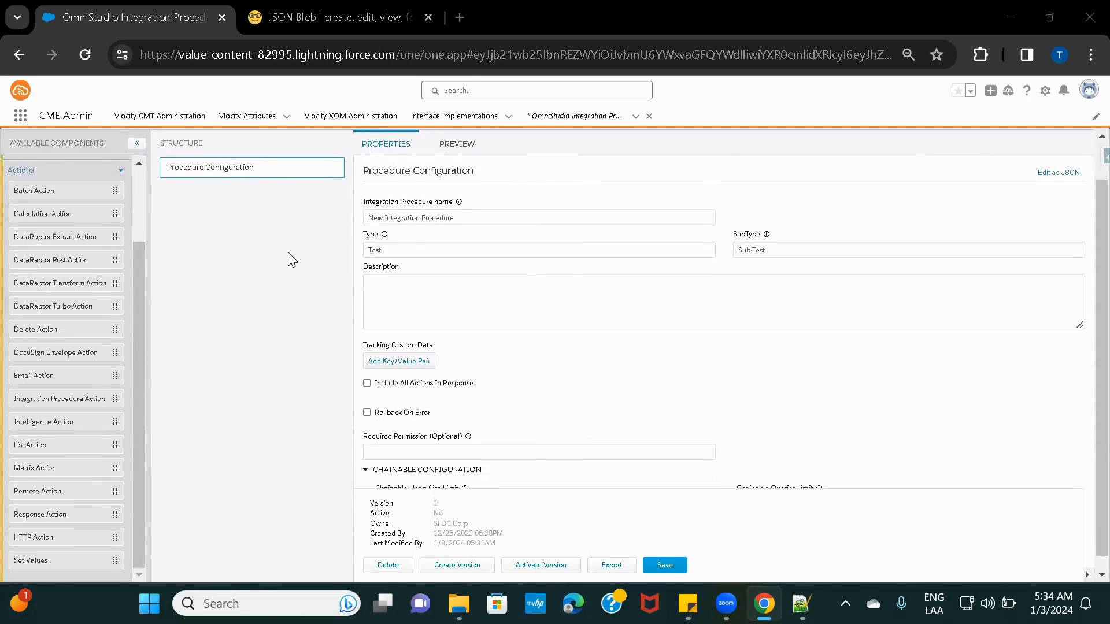
{"action": "scroll", "coordinate": [292, 301], "scroll_direction": "down", "scroll_amount": 1}
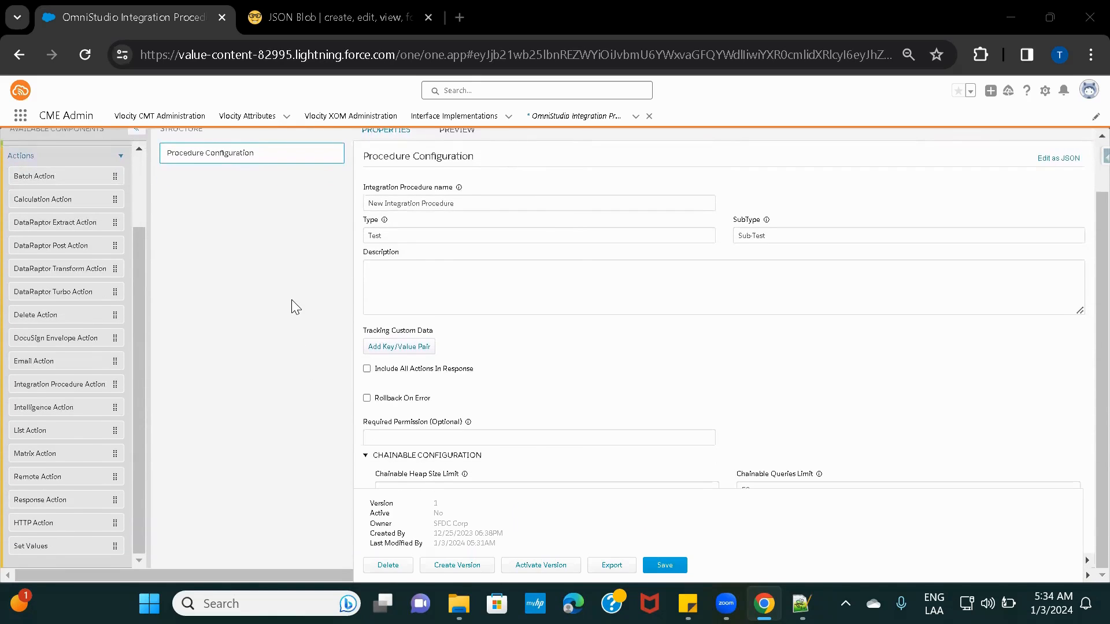
{"action": "scroll", "coordinate": [292, 300], "scroll_direction": "up", "scroll_amount": 1}
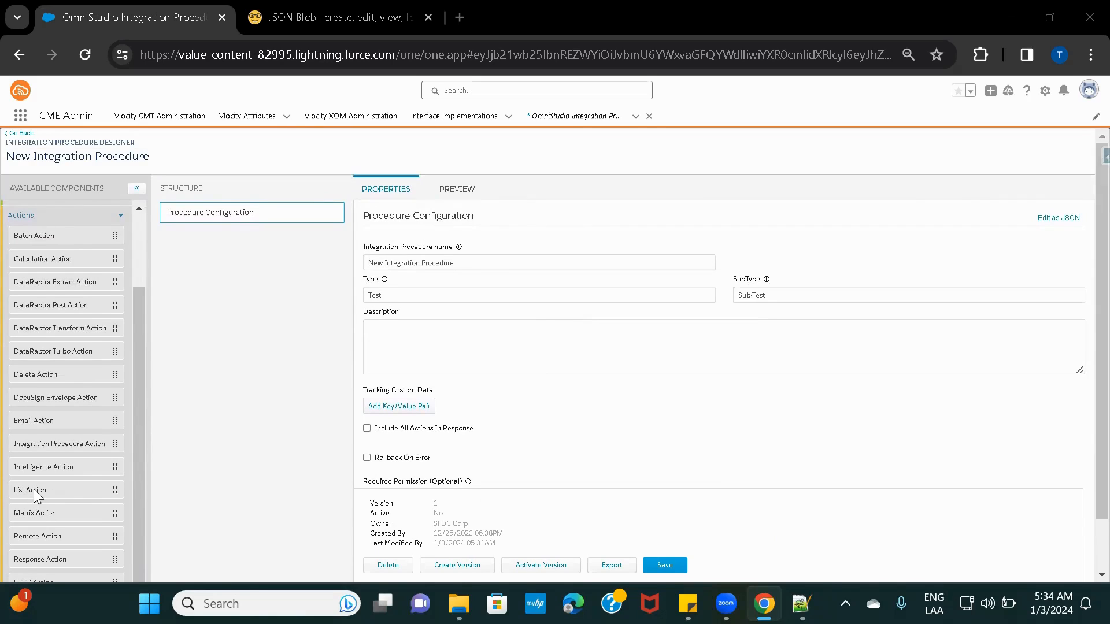
{"action": "left_click_drag", "start_coordinate": [36, 494], "coordinate": [243, 238]}
{"action": "left_click", "coordinate": [243, 237]}
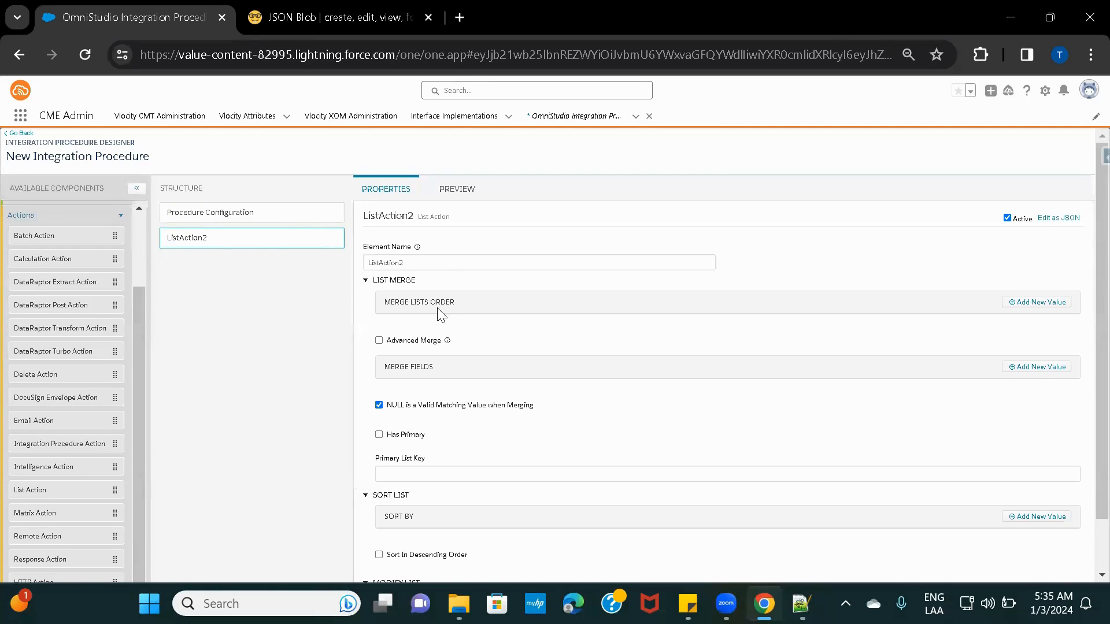
Collapse the List Action's Sort List and Modify List sections and add an empty entry to Merge Lists Order
{"action": "left_click", "coordinate": [365, 281]}
{"action": "left_click", "coordinate": [366, 294]}
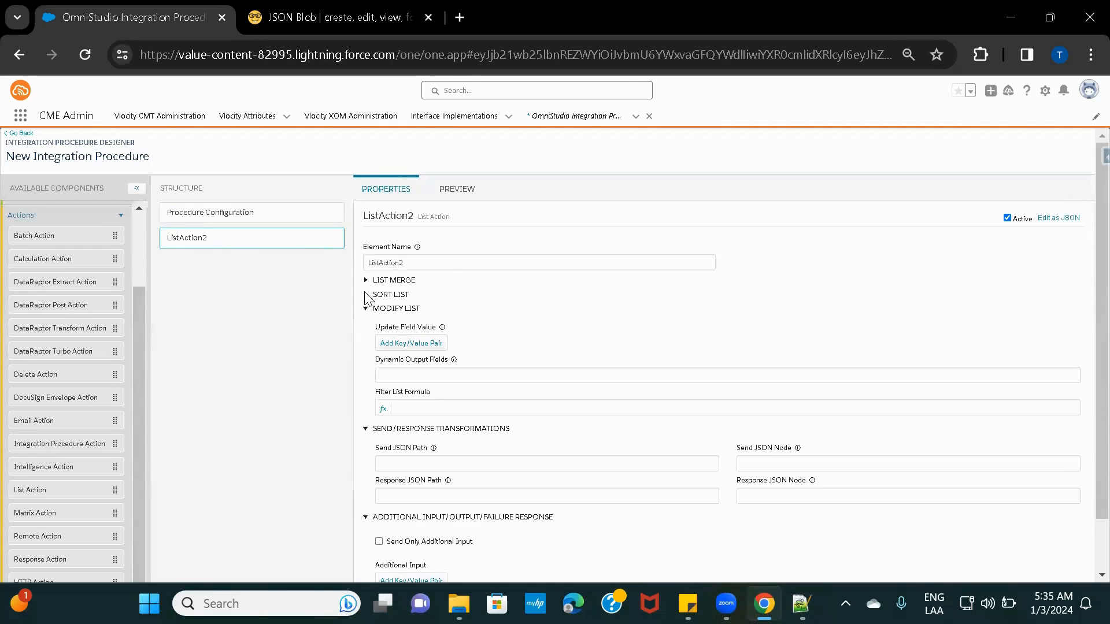
{"action": "left_click", "coordinate": [366, 309]}
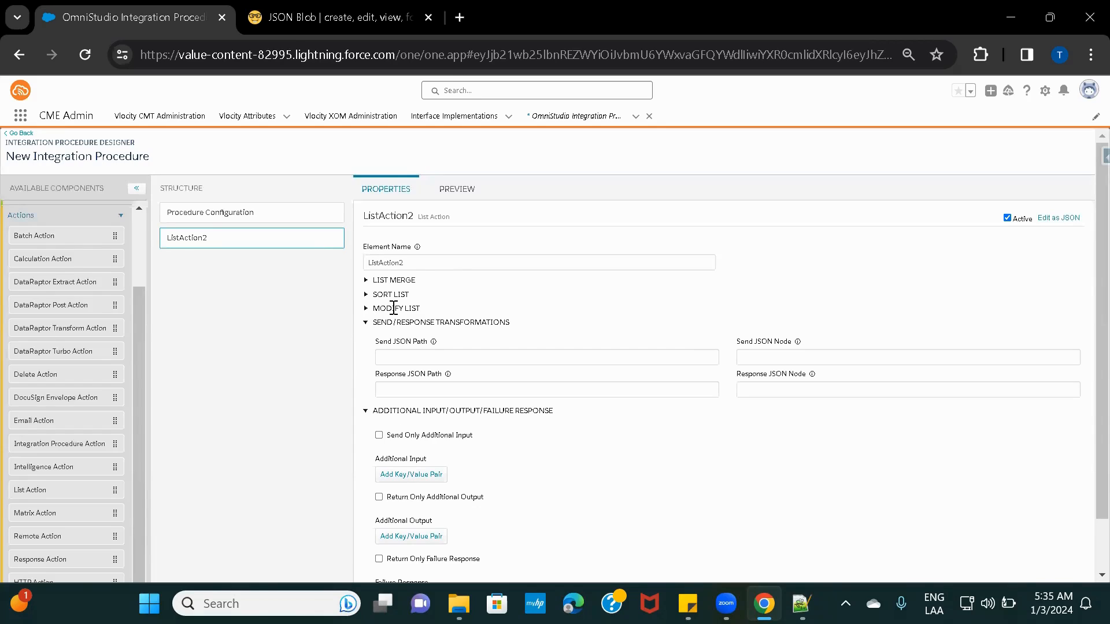
{"action": "left_click", "coordinate": [366, 281]}
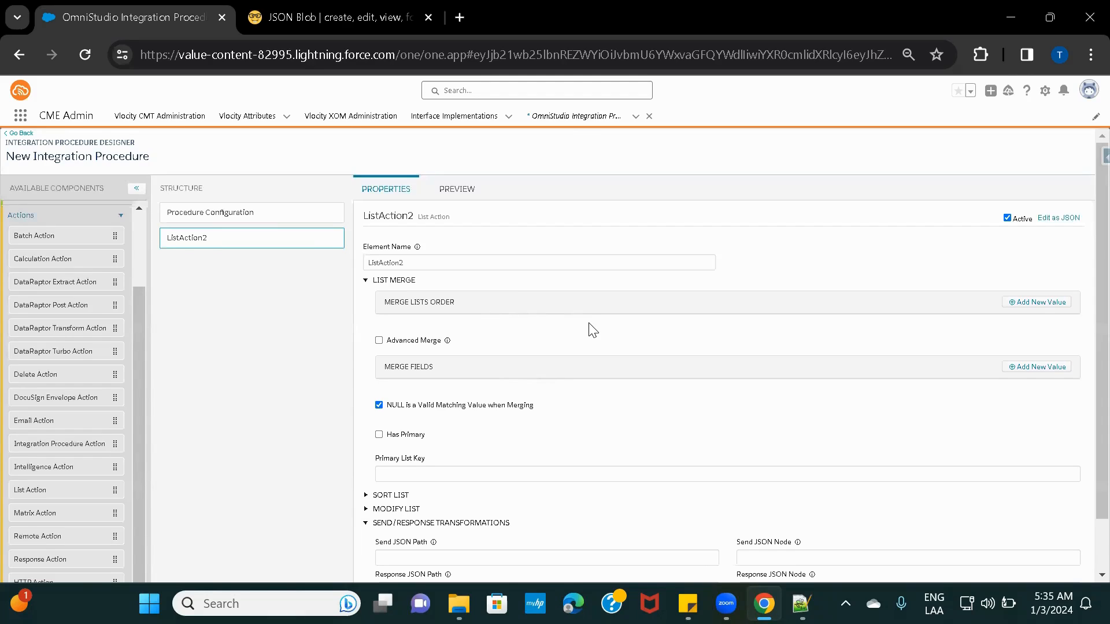
{"action": "left_click", "coordinate": [1040, 303]}
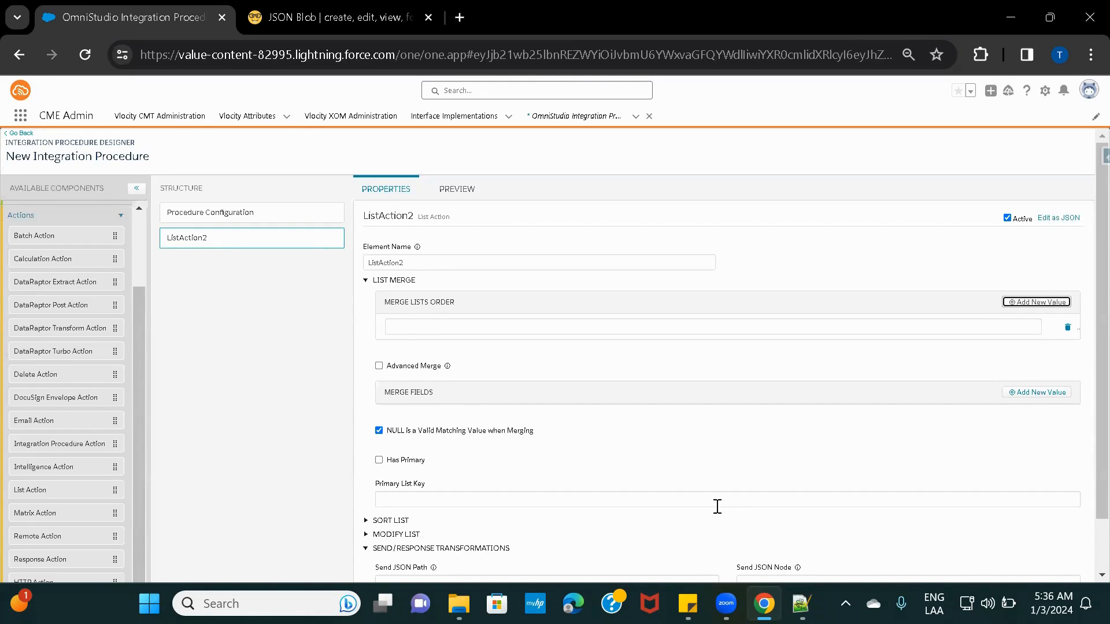
Switch to Notepad++ and examine the Listone and Listtwo arrays in the sample JSON
{"action": "left_click", "coordinate": [802, 604]}
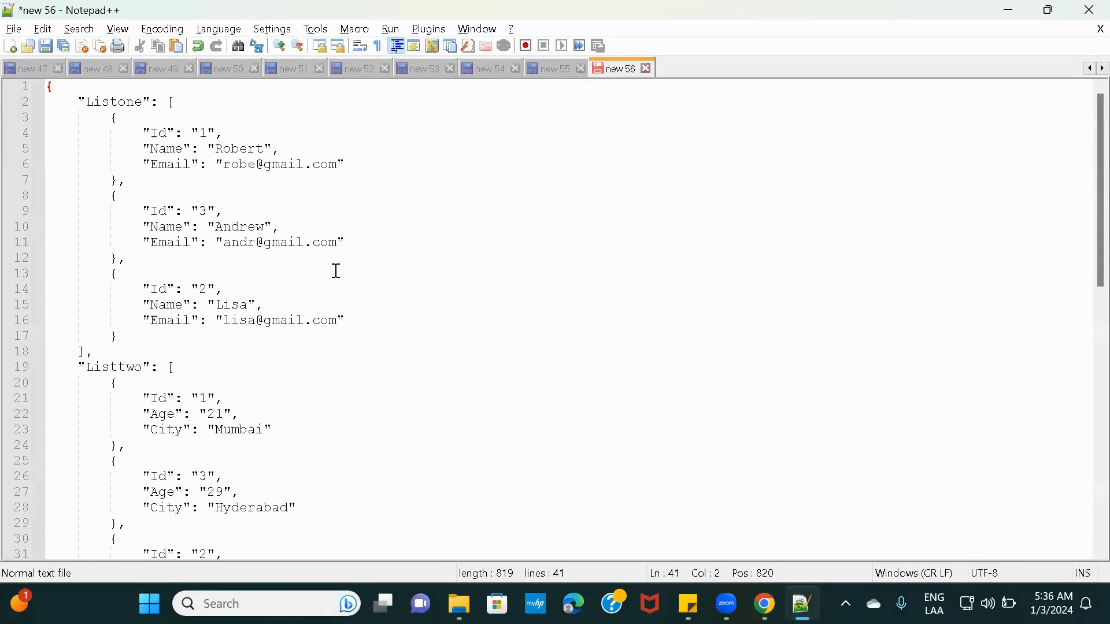
{"action": "left_click_drag", "start_coordinate": [70, 102], "coordinate": [86, 119]}
{"action": "left_click_drag", "start_coordinate": [130, 167], "coordinate": [228, 349]}
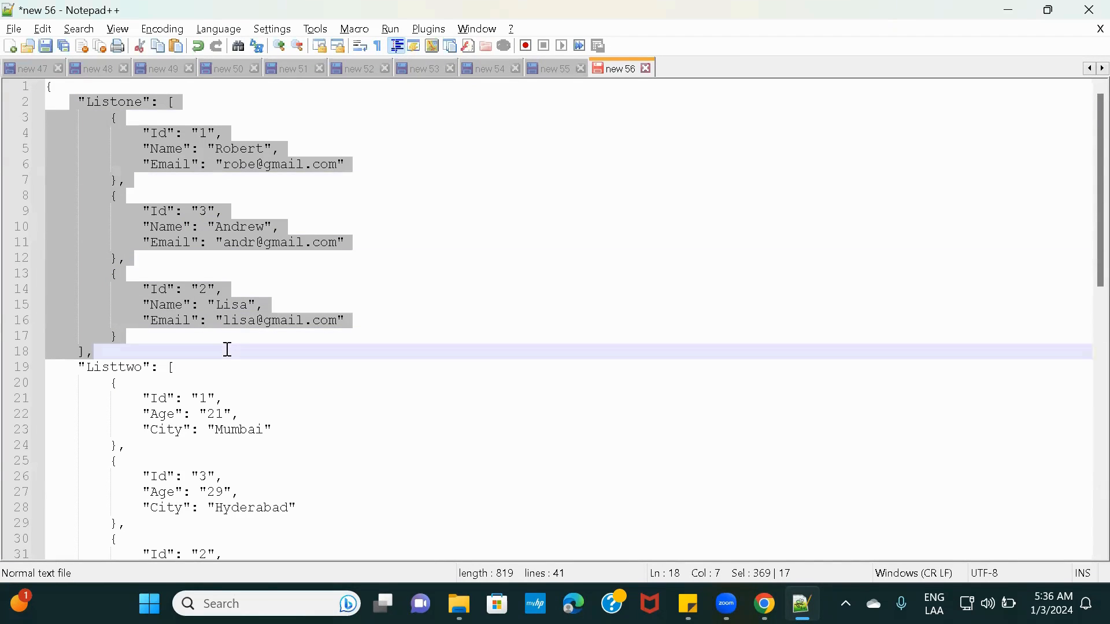
{"action": "left_click", "coordinate": [106, 92]}
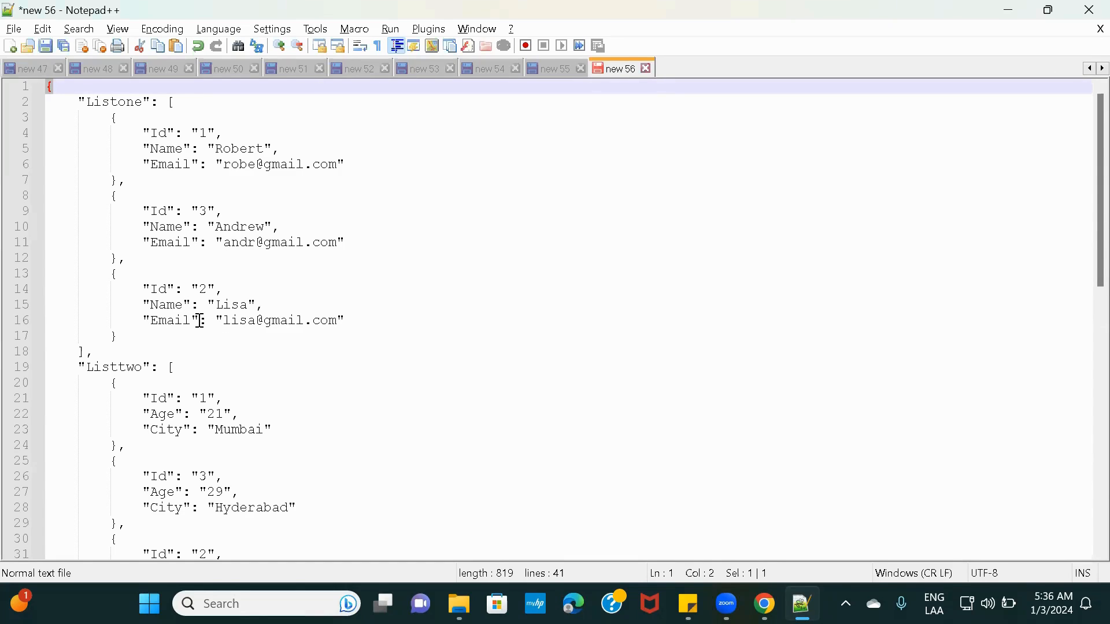
{"action": "double_click", "coordinate": [112, 371]}
{"action": "scroll", "coordinate": [229, 441], "scroll_direction": "down", "scroll_amount": 3}
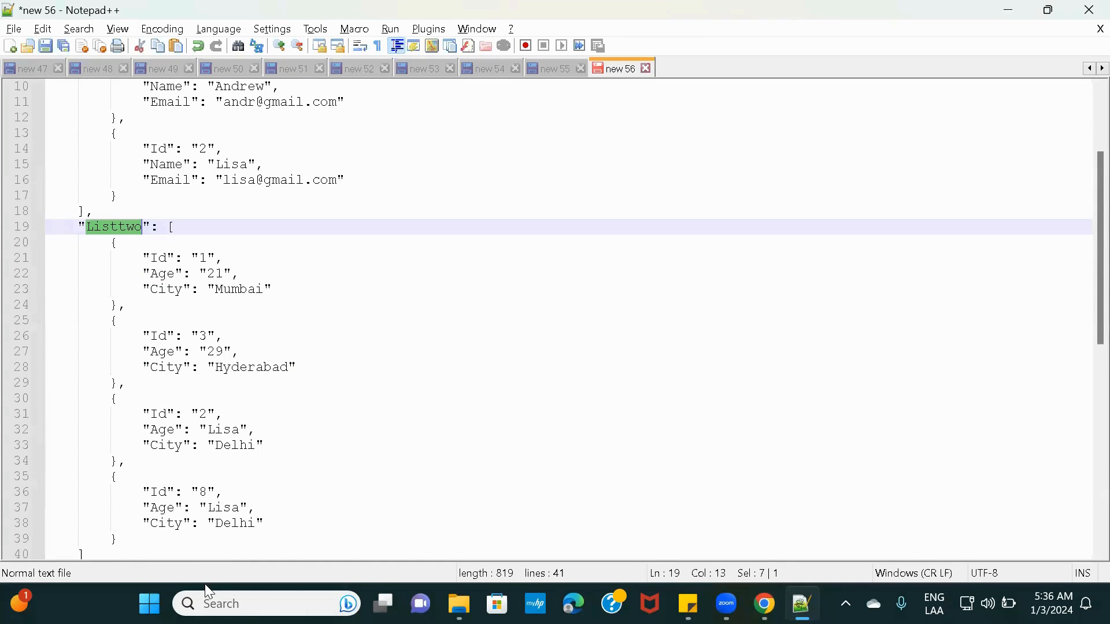
{"action": "scroll", "coordinate": [243, 321], "scroll_direction": "up", "scroll_amount": 3}
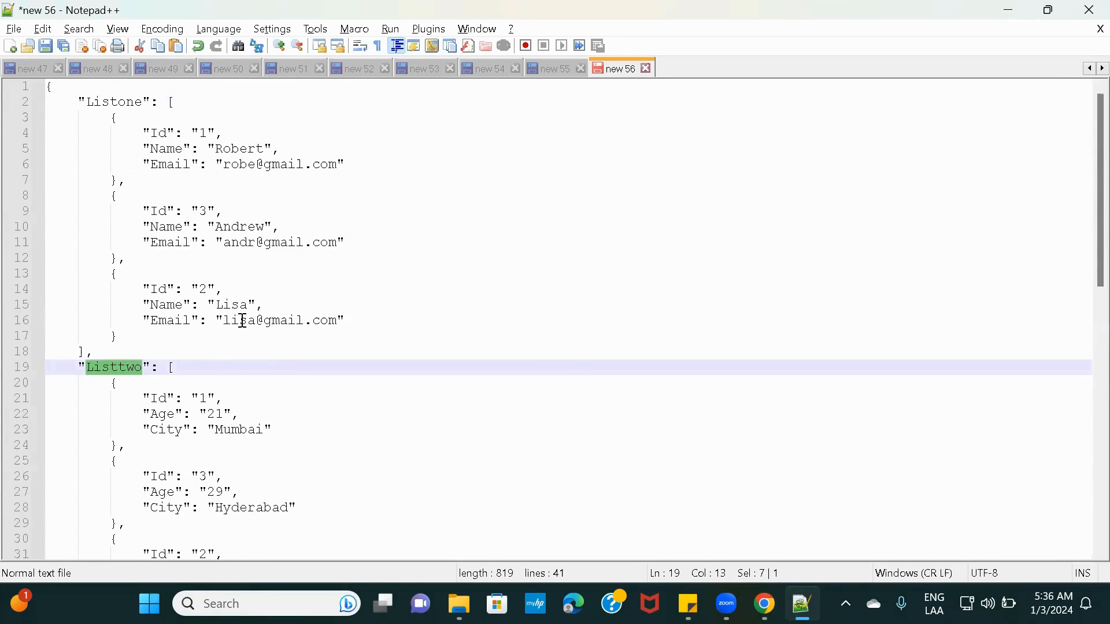
Delete the record with Id 8 from the end of the Listtwo array
{"action": "scroll", "coordinate": [243, 321], "scroll_direction": "down", "scroll_amount": 9}
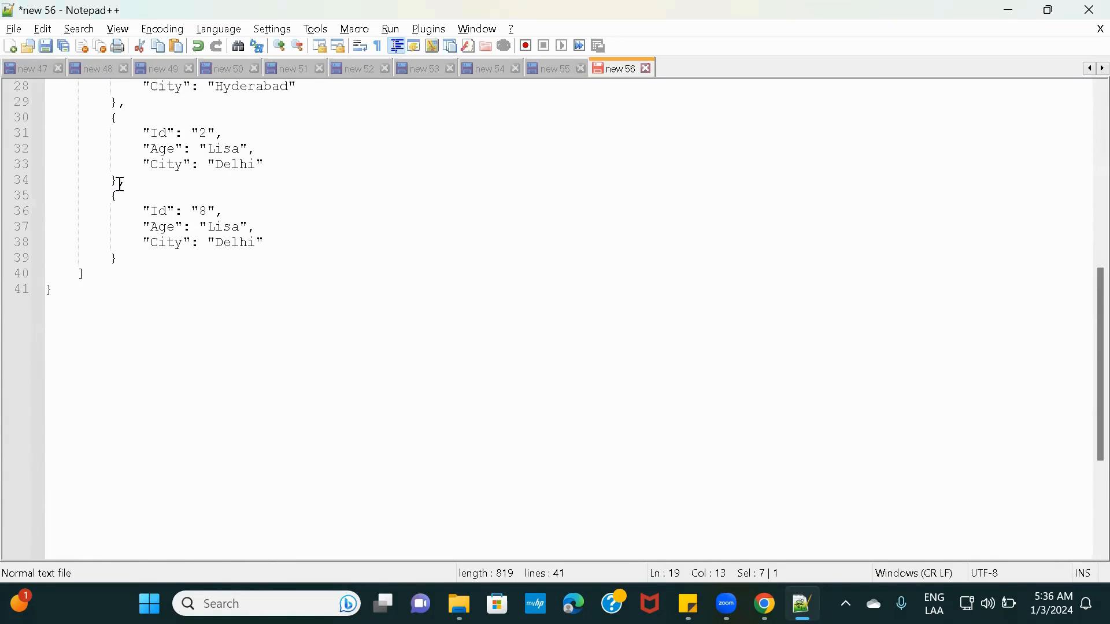
{"action": "left_click_drag", "start_coordinate": [119, 182], "coordinate": [136, 255]}
{"action": "key", "text": "Delete"}
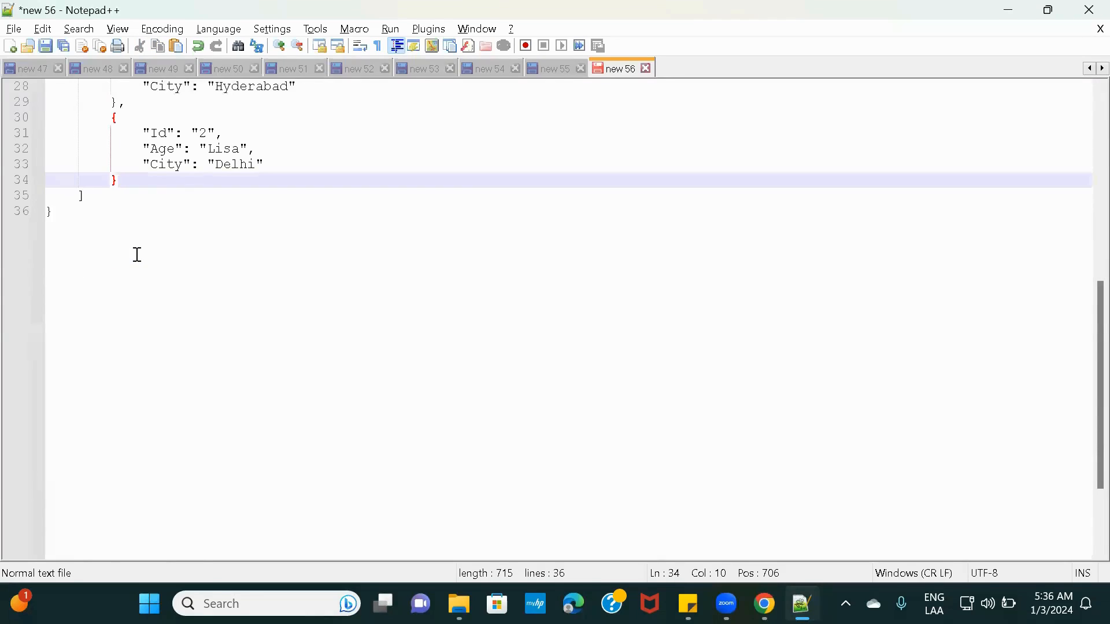
{"action": "scroll", "coordinate": [138, 255], "scroll_direction": "up", "scroll_amount": 9}
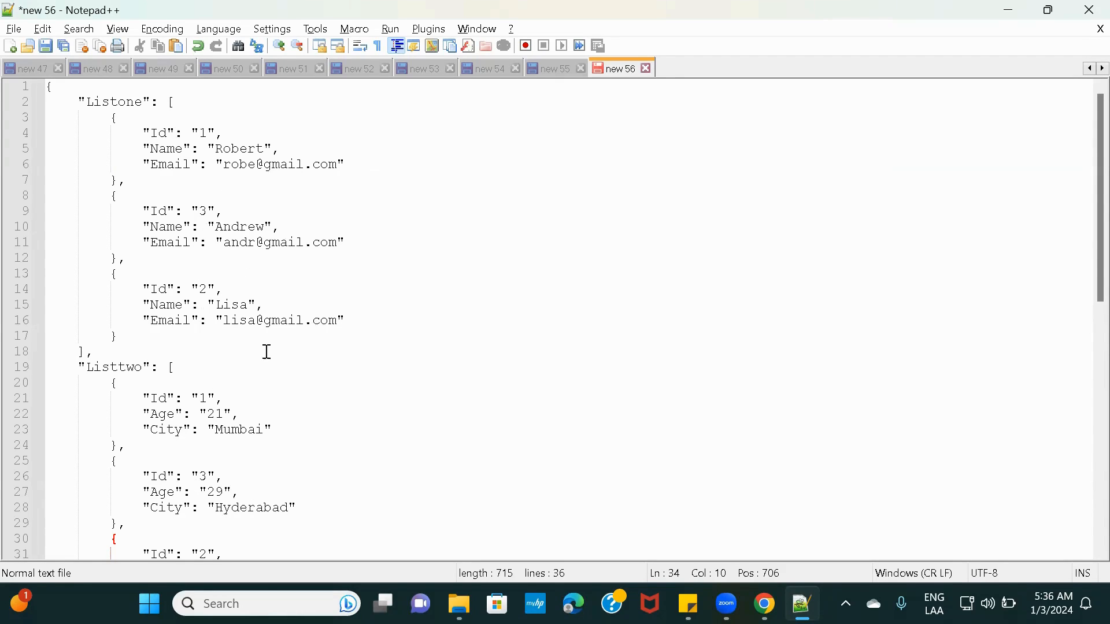
Take the Listone key name from the JSON and enter it as the first Merge Lists Order value in Chrome
{"action": "double_click", "coordinate": [121, 105]}
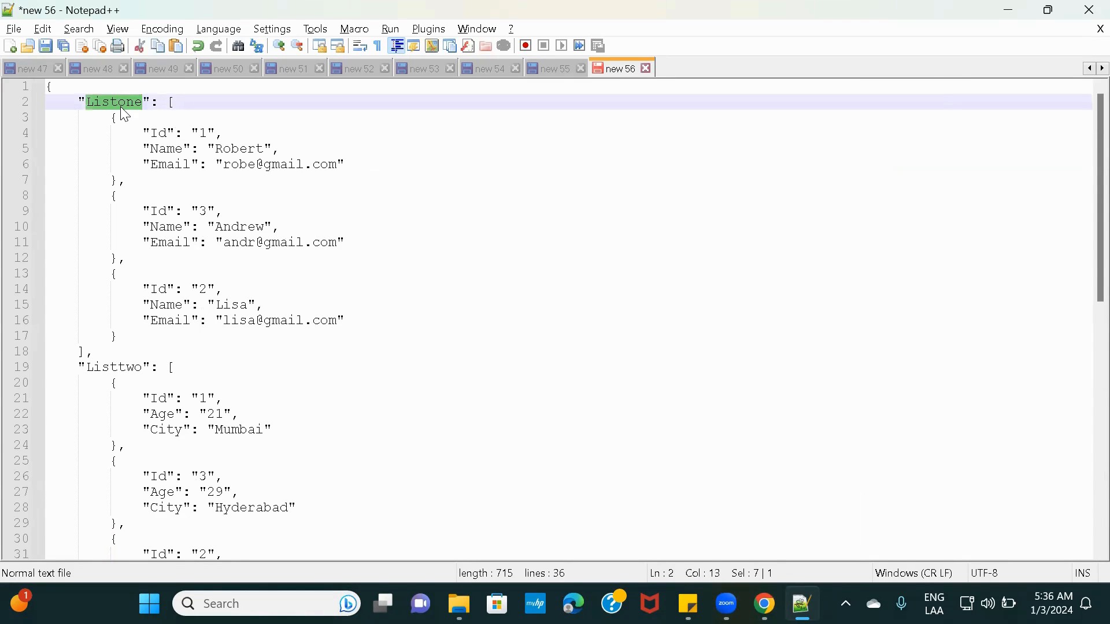
{"action": "key", "text": "alt+Tab"}
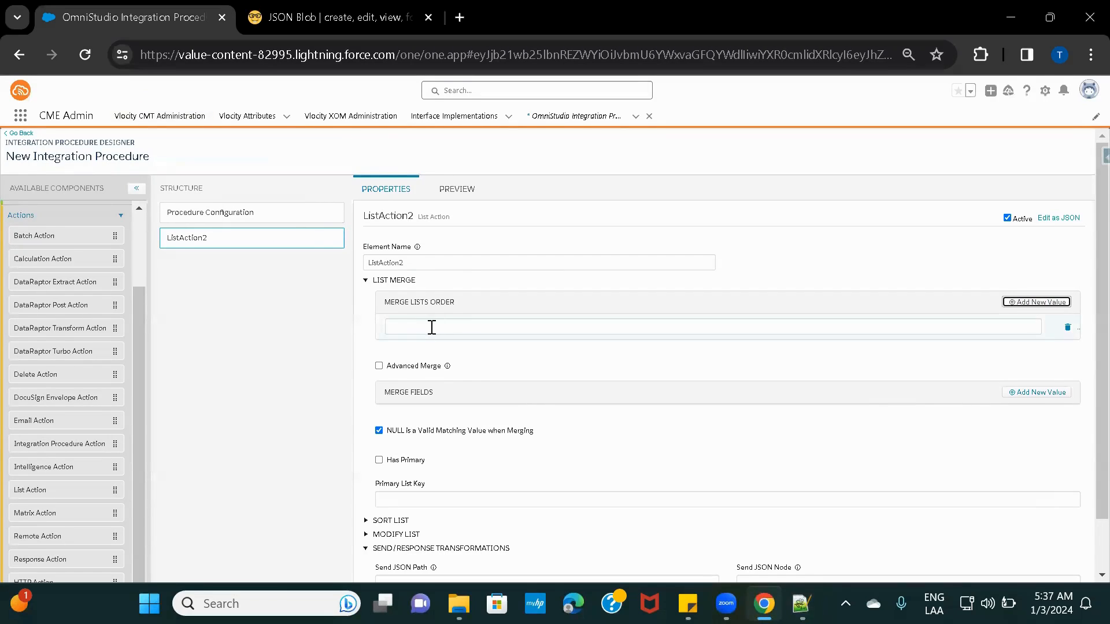
{"action": "left_click", "coordinate": [425, 329]}
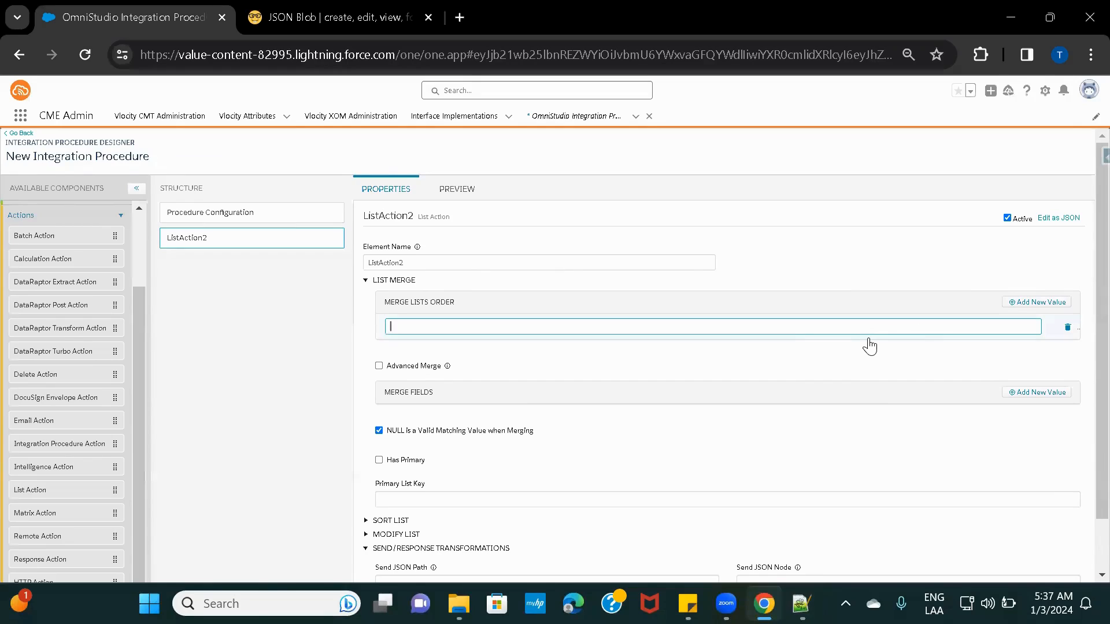
{"action": "type", "text": "Listone"}
{"action": "left_click", "coordinate": [1032, 292]}
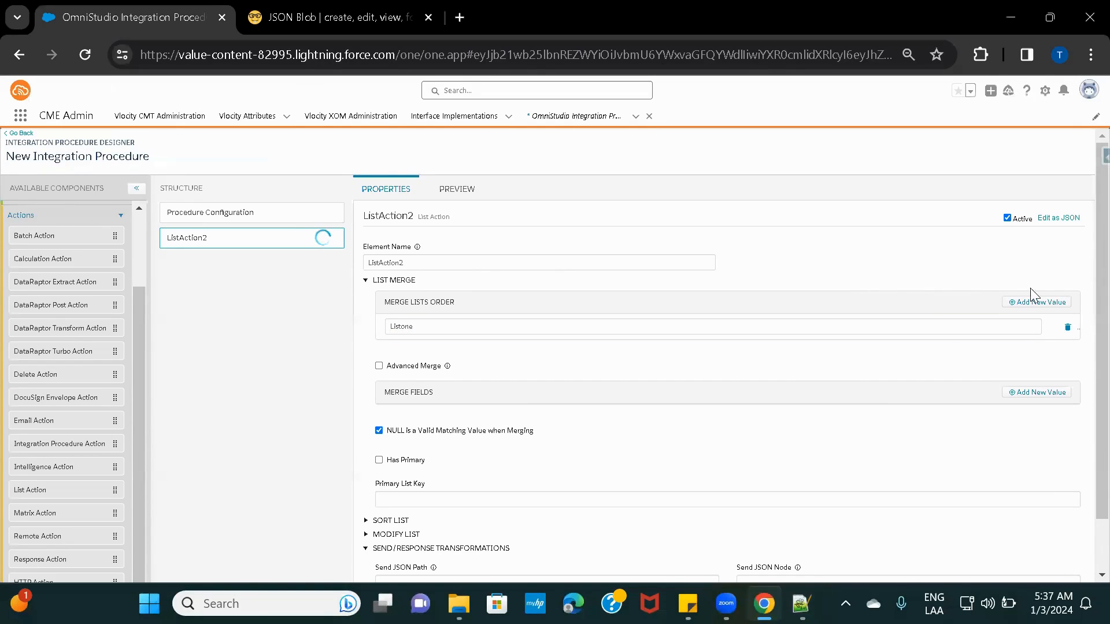
Add a second Merge Lists Order value, Listtwo, copied from the JSON in Notepad++
{"action": "left_click", "coordinate": [1041, 301]}
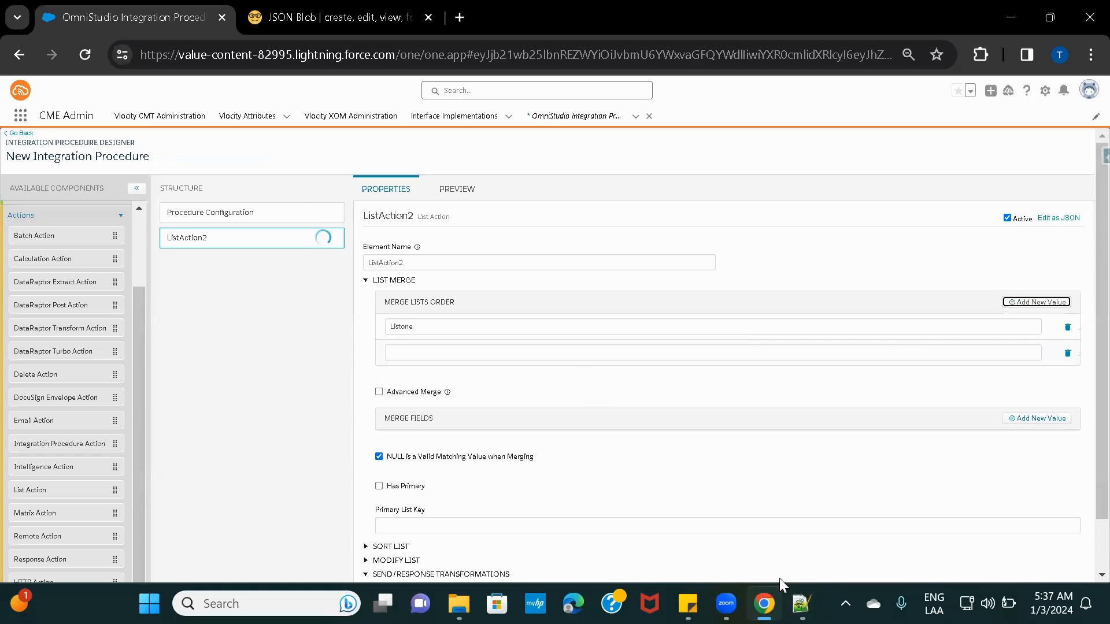
{"action": "left_click", "coordinate": [801, 604]}
{"action": "left_click", "coordinate": [123, 370]}
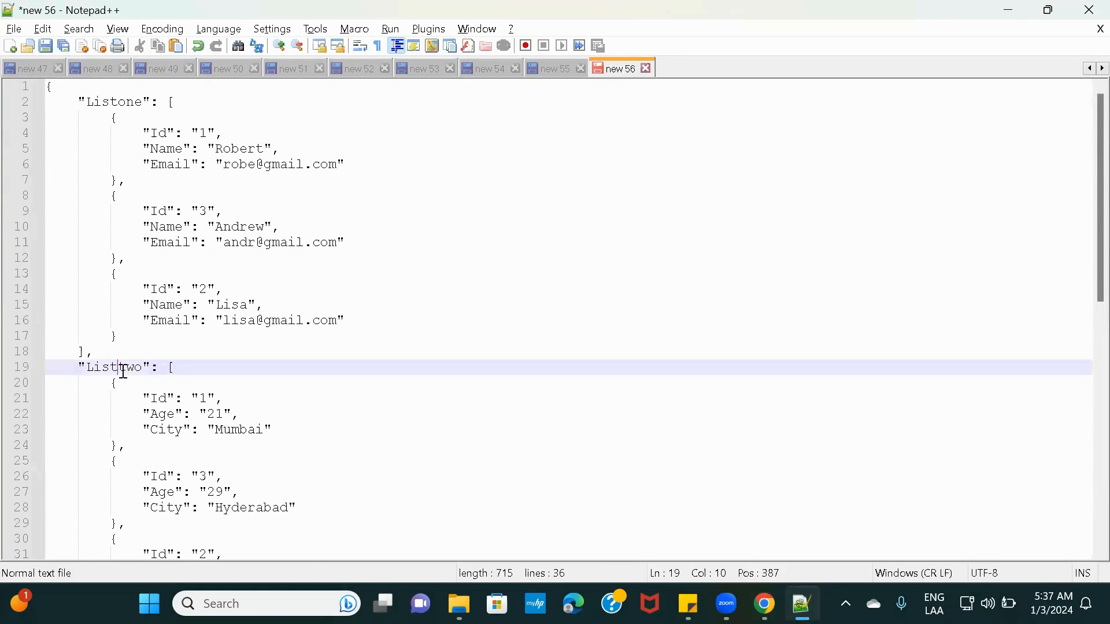
{"action": "double_click", "coordinate": [123, 370]}
{"action": "key", "text": "ctrl+c"}
{"action": "key", "text": "alt+Tab"}
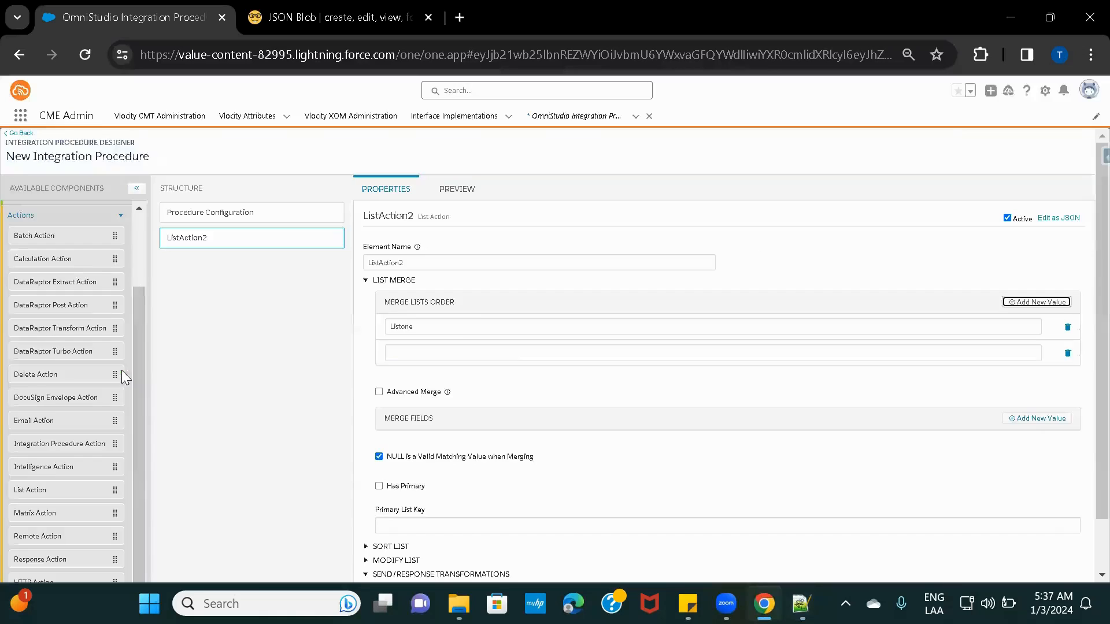
{"action": "left_click", "coordinate": [470, 354]}
{"action": "key", "text": "ctrl+v"}
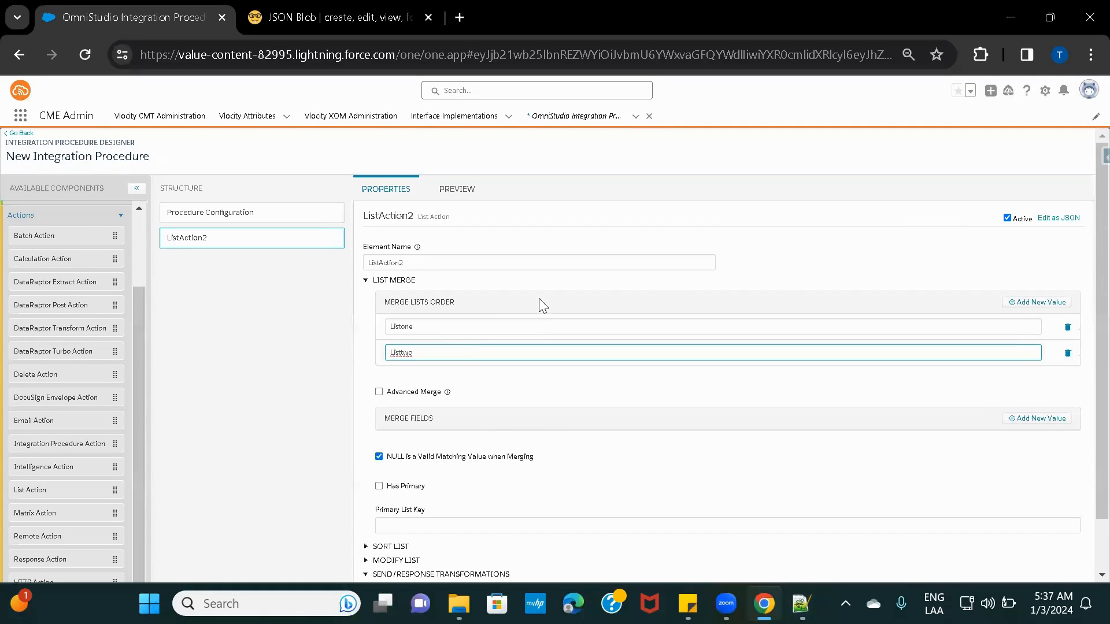
{"action": "left_click", "coordinate": [782, 270]}
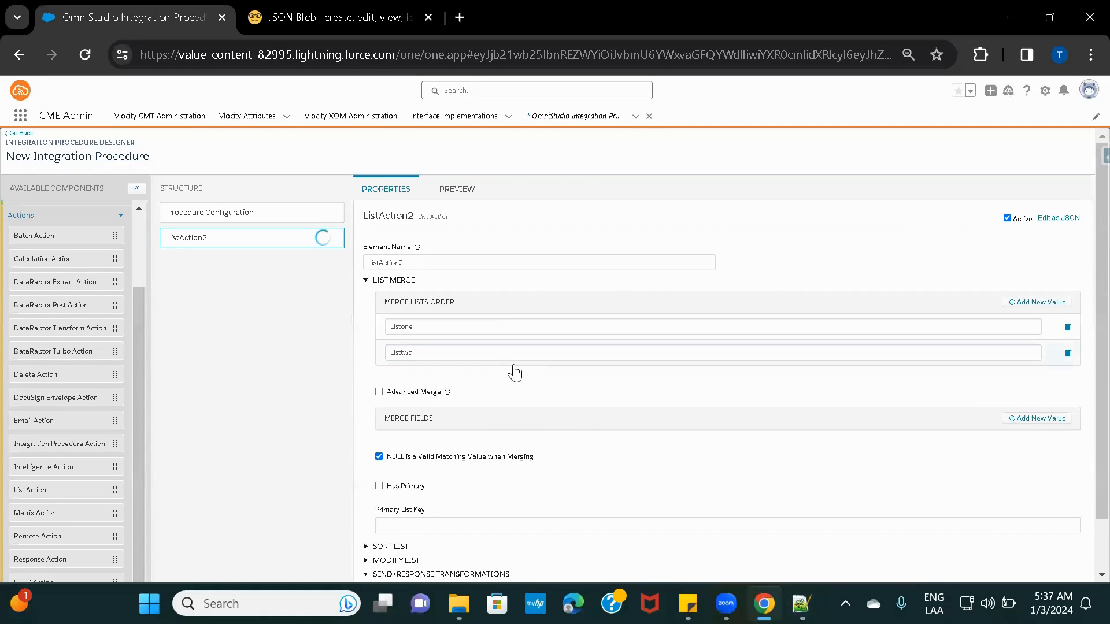
Add a Merge Fields value to the List Action and fill it with Id, copied from the JSON in Notepad++
{"action": "left_click", "coordinate": [1058, 419]}
{"action": "left_click", "coordinate": [802, 604]}
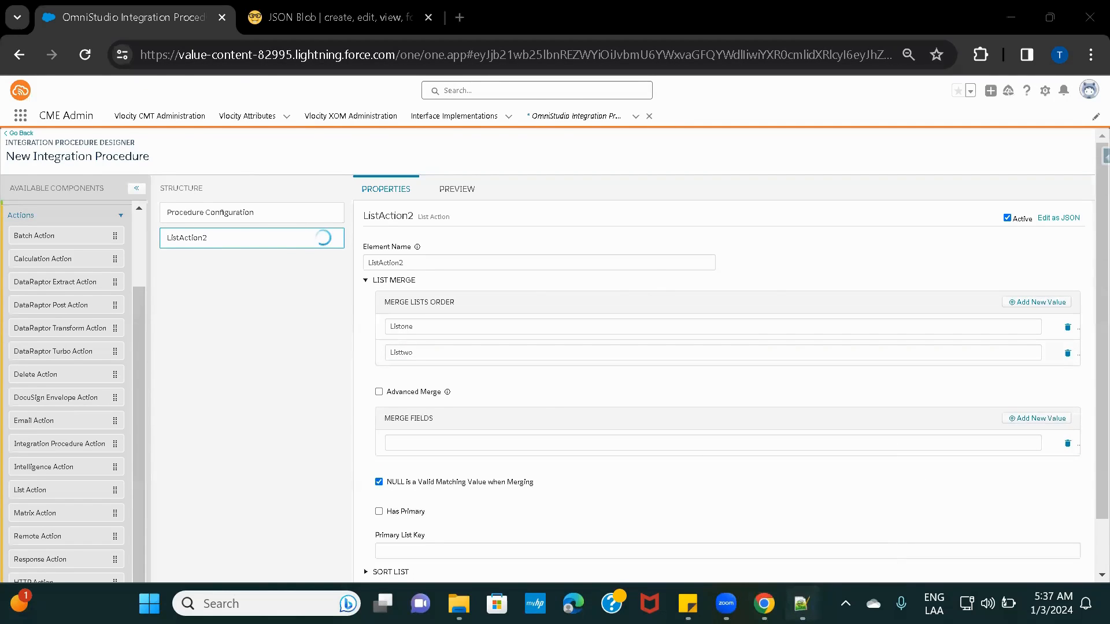
{"action": "double_click", "coordinate": [159, 135]}
{"action": "key", "text": "ctrl+c"}
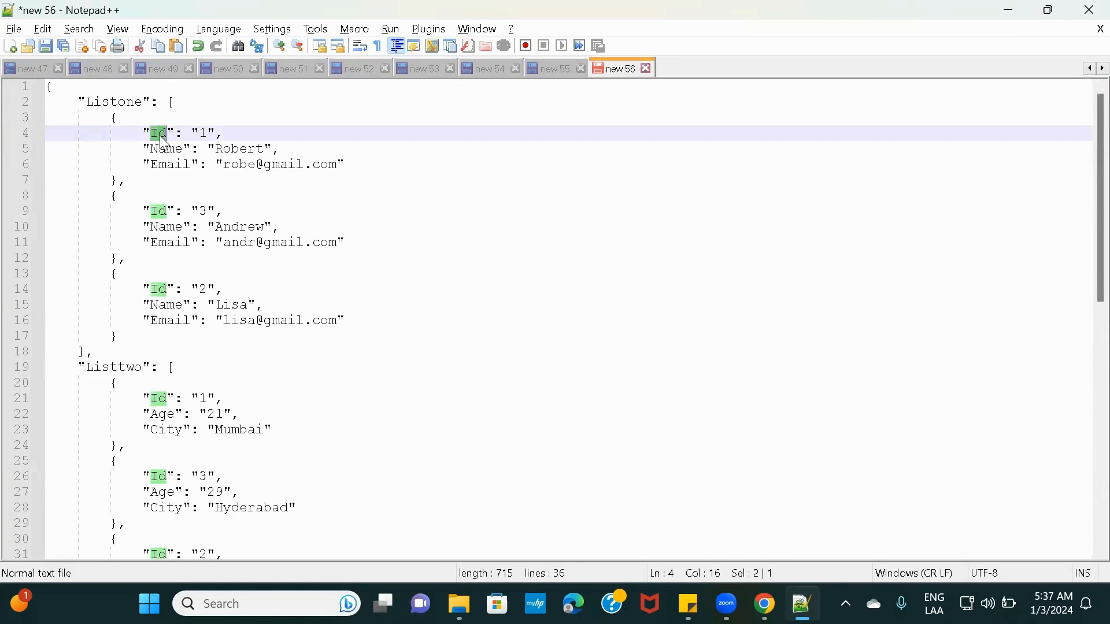
{"action": "key", "text": "alt+Tab"}
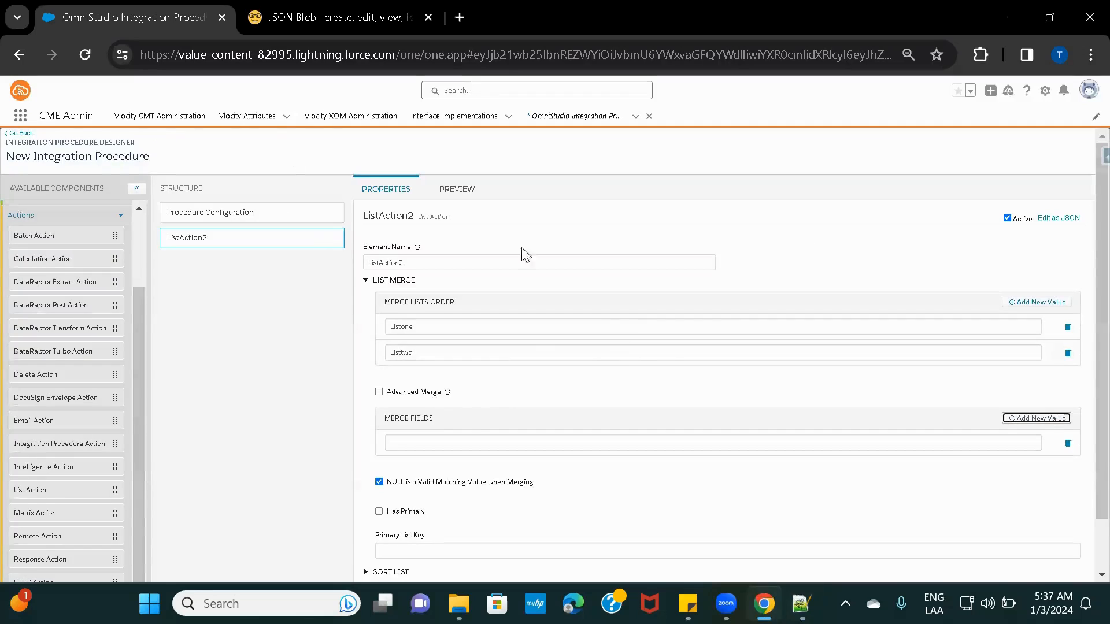
{"action": "left_click", "coordinate": [428, 442]}
{"action": "key", "text": "ctrl+v"}
{"action": "left_click", "coordinate": [247, 316]}
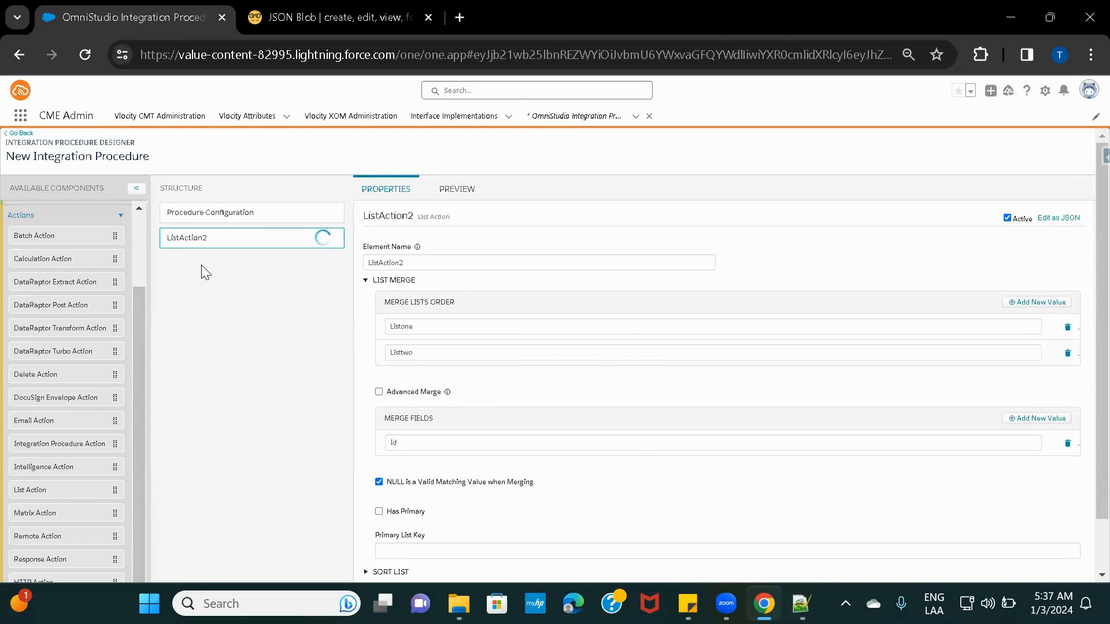
Add a Response Action below the List Action in the structure, and reopen the List Action's properties
{"action": "scroll", "coordinate": [47, 515], "scroll_direction": "down", "scroll_amount": 1}
{"action": "scroll", "coordinate": [47, 520], "scroll_direction": "down", "scroll_amount": 1}
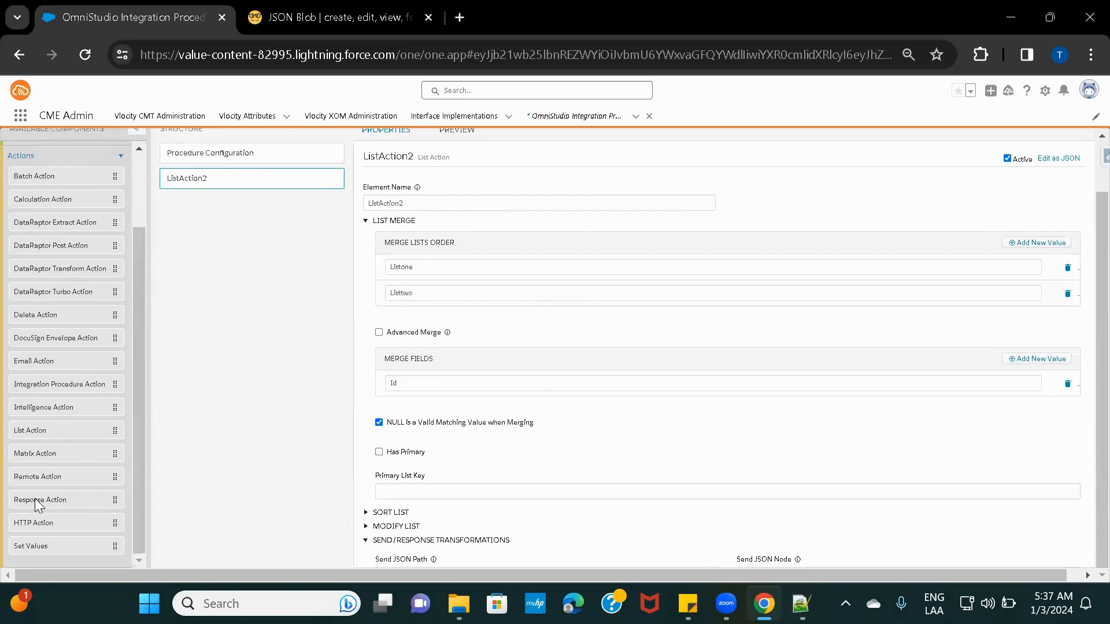
{"action": "left_click_drag", "start_coordinate": [35, 499], "coordinate": [225, 211]}
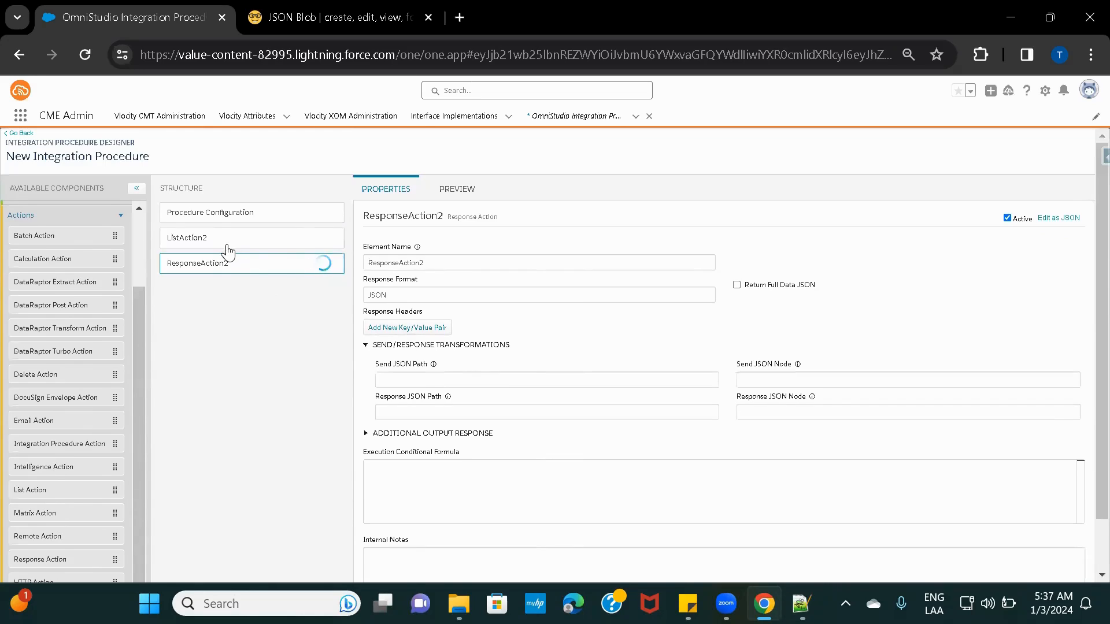
{"action": "left_click", "coordinate": [229, 243]}
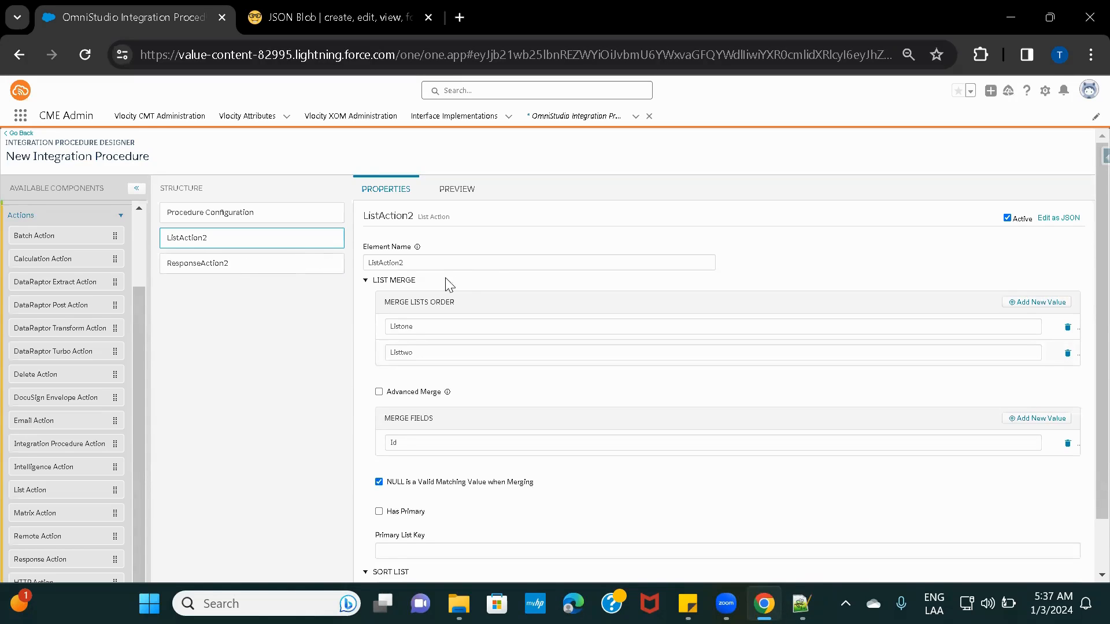
Add an additional output key/value pair to the Response Action and set its key to Simple_Merge
{"action": "double_click", "coordinate": [428, 262]}
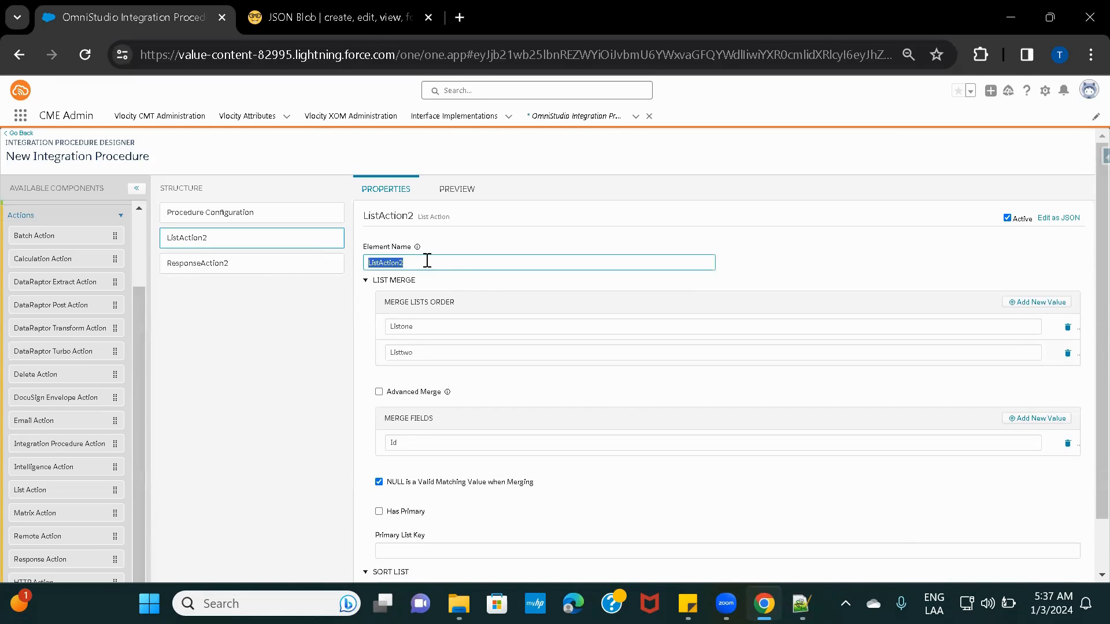
{"action": "left_click", "coordinate": [215, 266]}
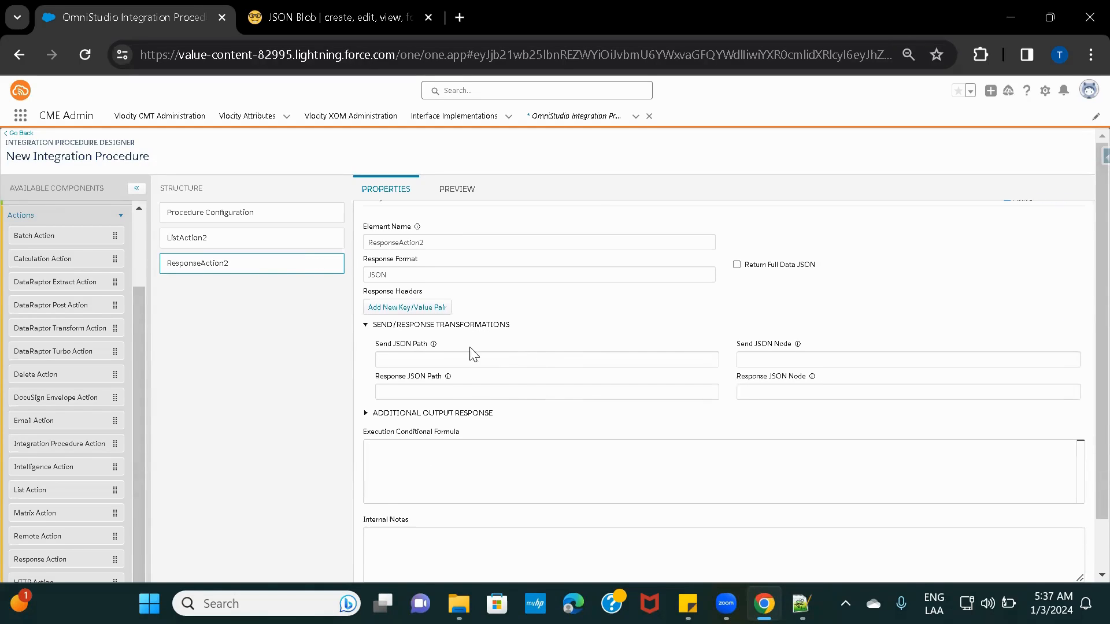
{"action": "left_click", "coordinate": [408, 414]}
{"action": "left_click", "coordinate": [411, 479]}
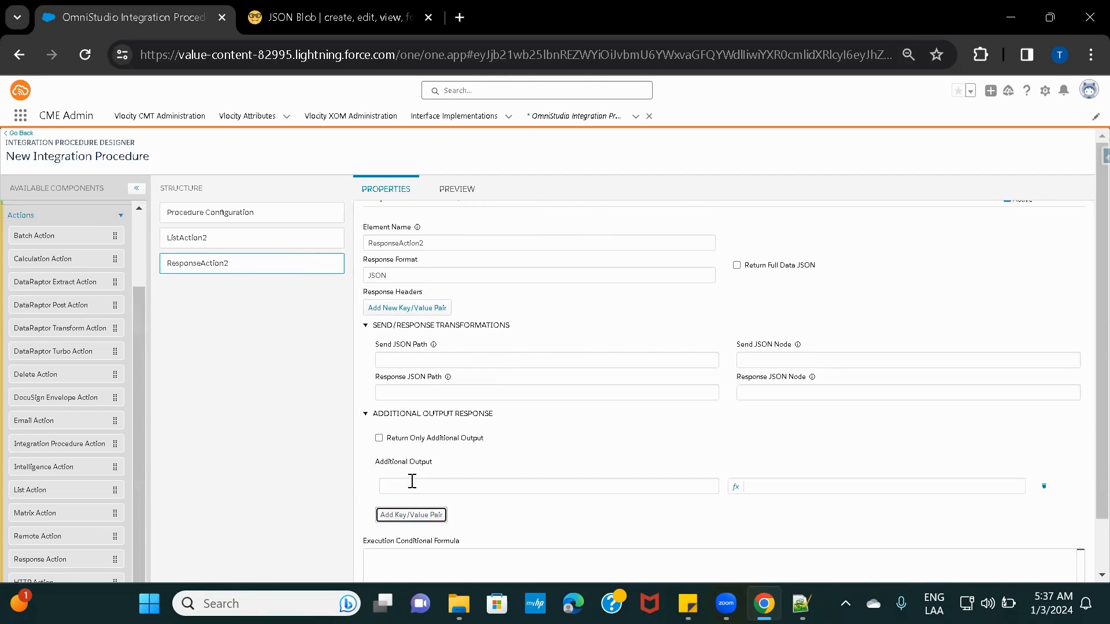
{"action": "left_click", "coordinate": [432, 488]}
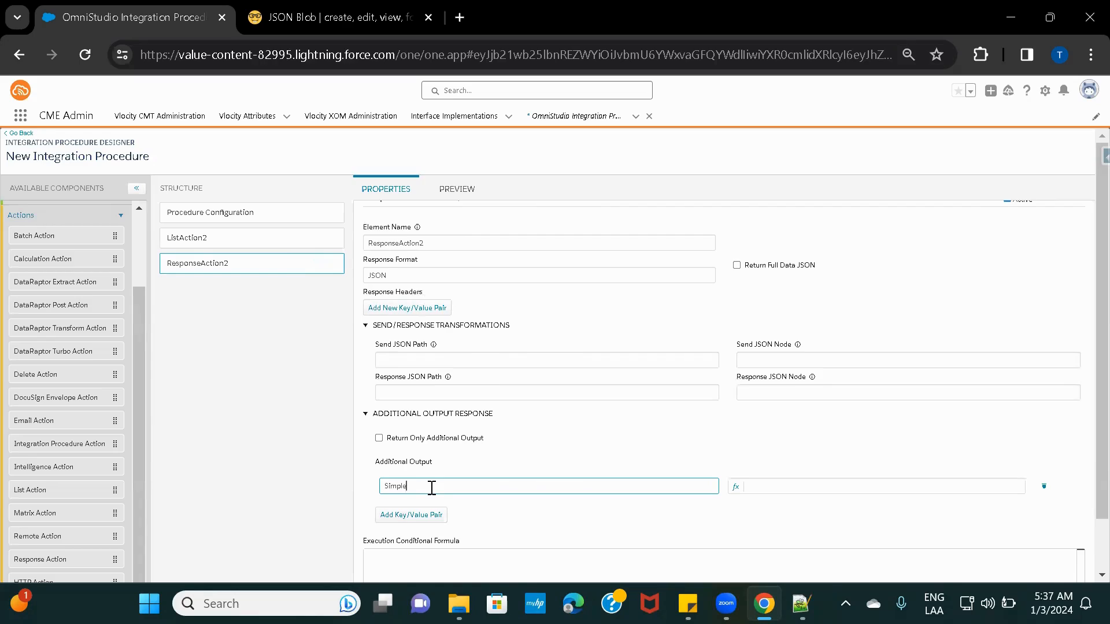
{"action": "type", "text": "Simple_Merge"}
Set the value of the Response Action's Simple_Merge output to %ListAction2%, checking the List Action's element name
{"action": "left_click", "coordinate": [220, 241]}
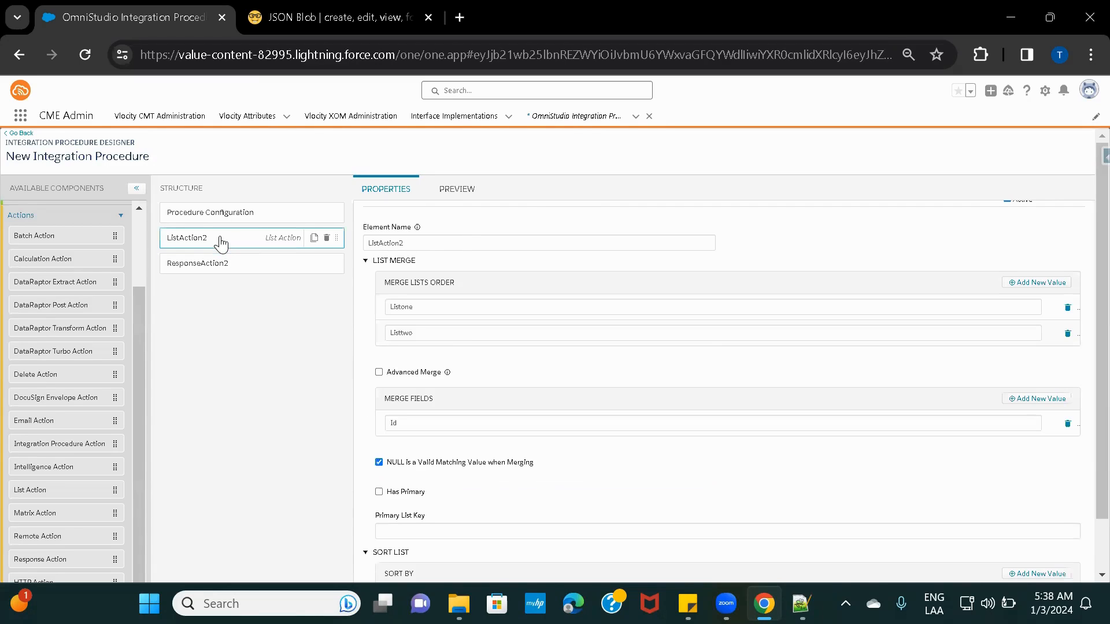
{"action": "left_click", "coordinate": [219, 267]}
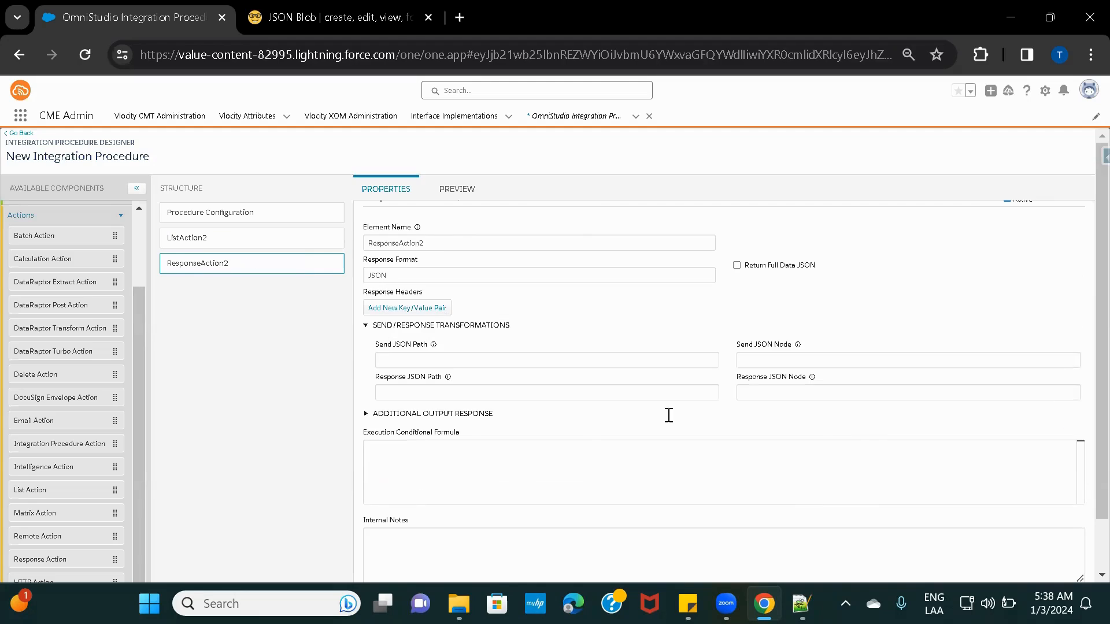
{"action": "left_click", "coordinate": [450, 413]}
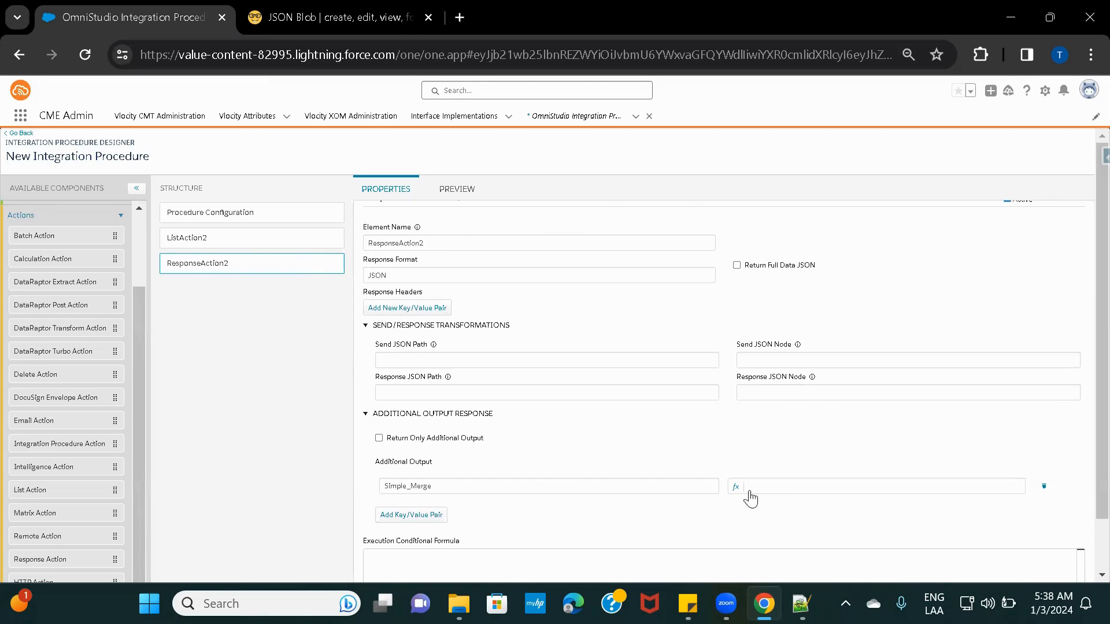
{"action": "left_click", "coordinate": [773, 489]}
{"action": "type", "text": "%ListAction2%"}
Review the List Action's merge settings against the JSON in Notepad++, and check the Response Action's additional output pair in Chrome
{"action": "left_click", "coordinate": [193, 242]}
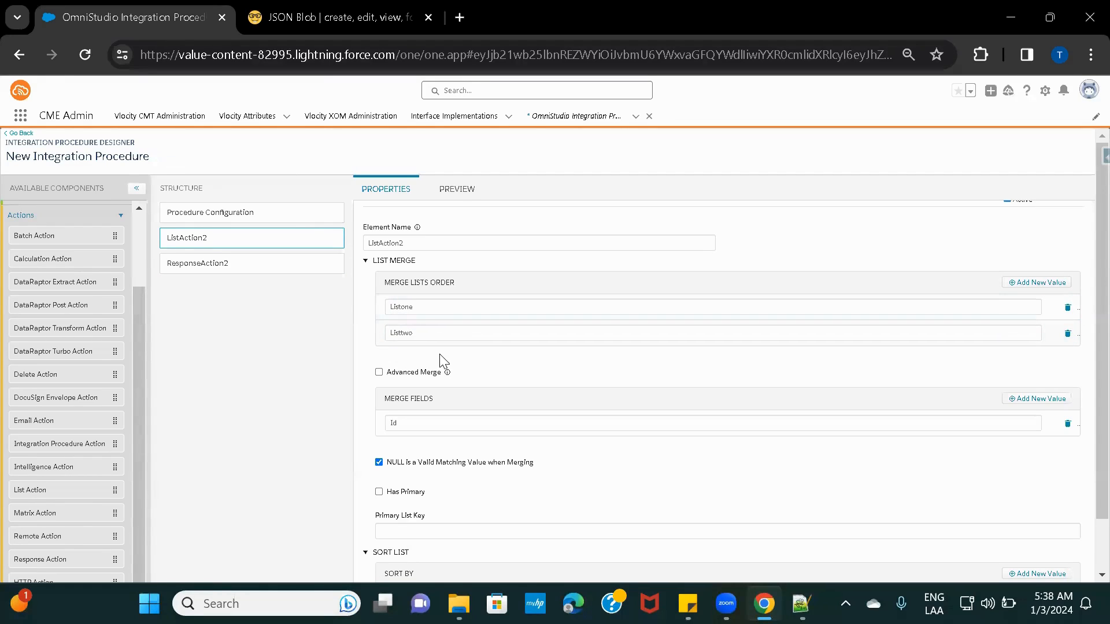
{"action": "left_click", "coordinate": [800, 604]}
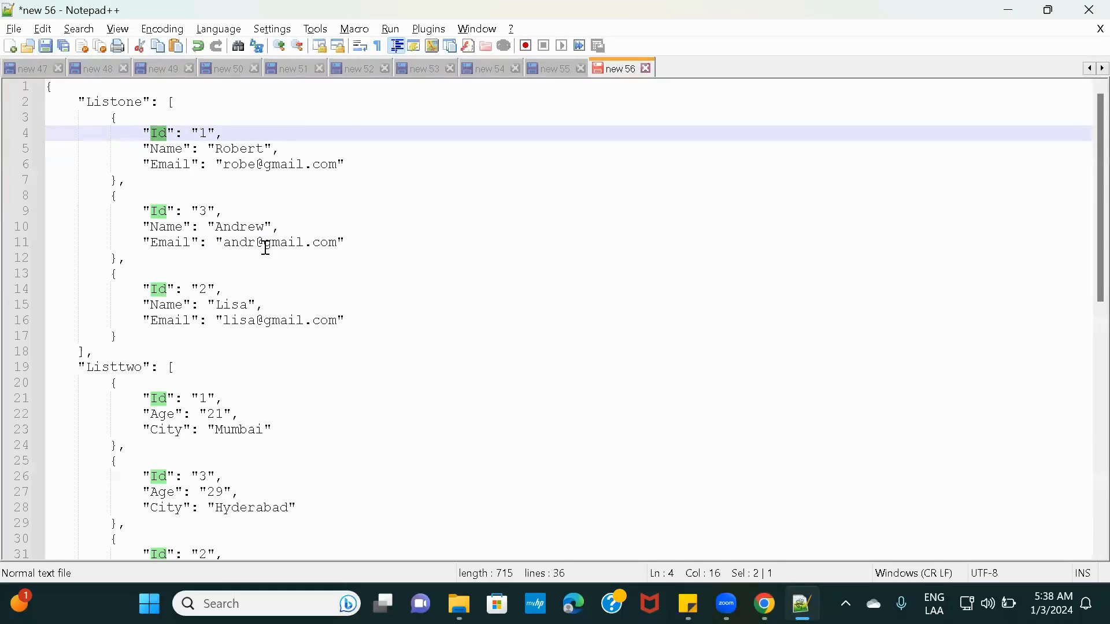
{"action": "left_click", "coordinate": [129, 116]}
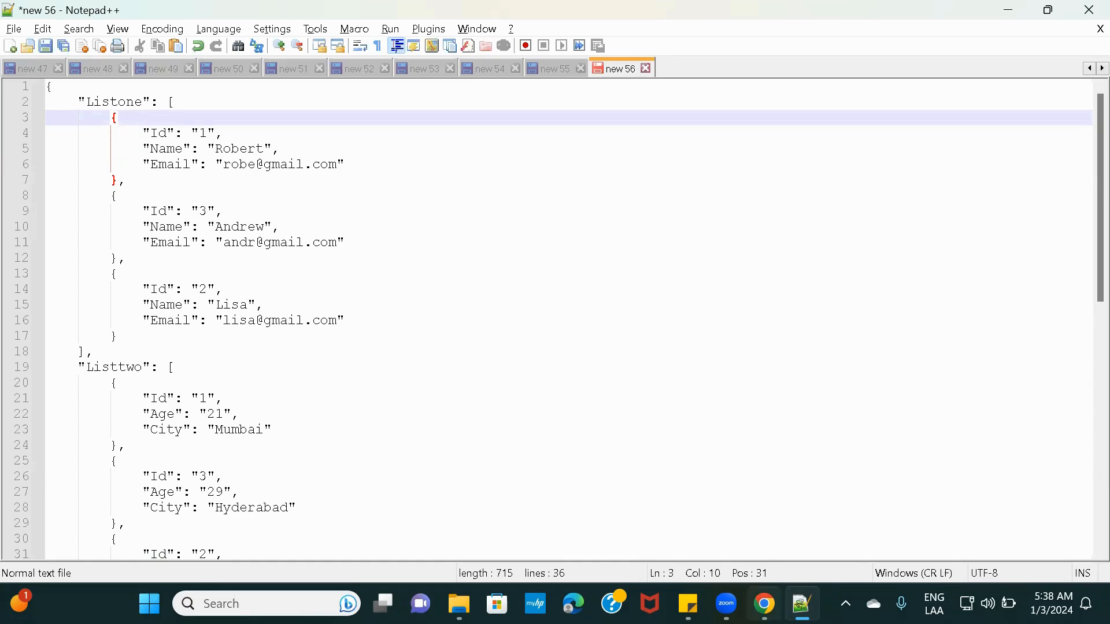
{"action": "double_click", "coordinate": [113, 103]}
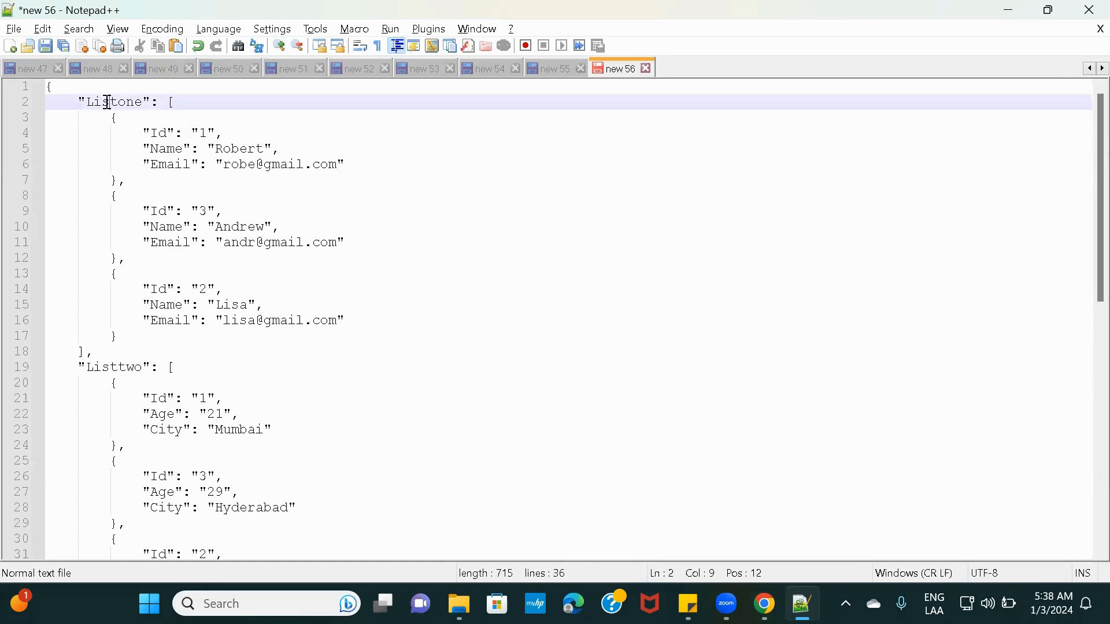
{"action": "left_click", "coordinate": [765, 604]}
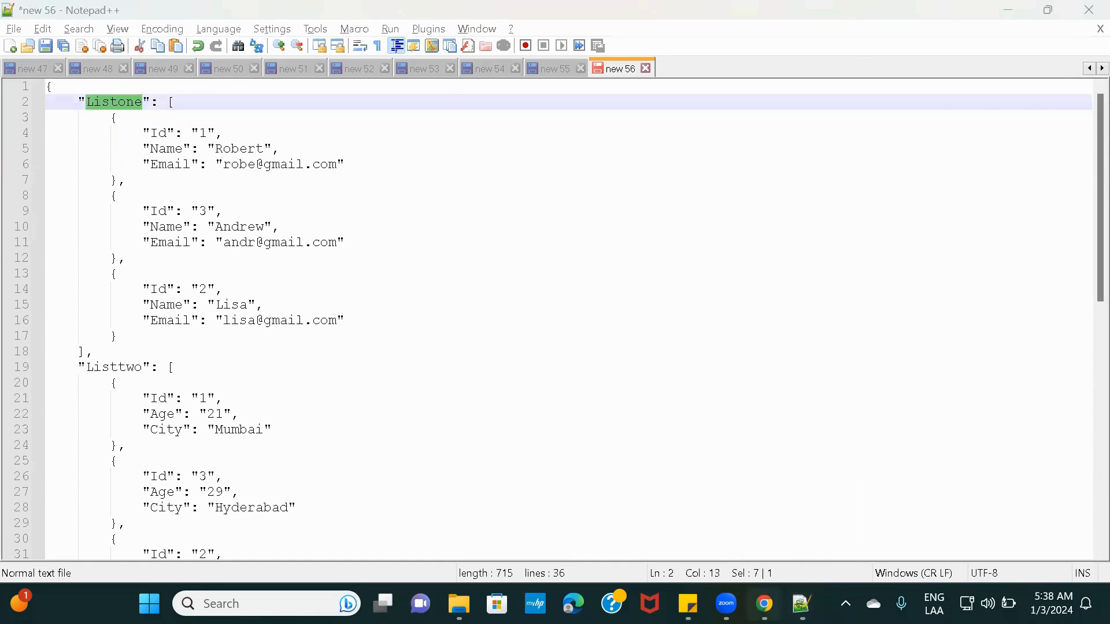
{"action": "scroll", "coordinate": [406, 329], "scroll_direction": "down", "scroll_amount": 1}
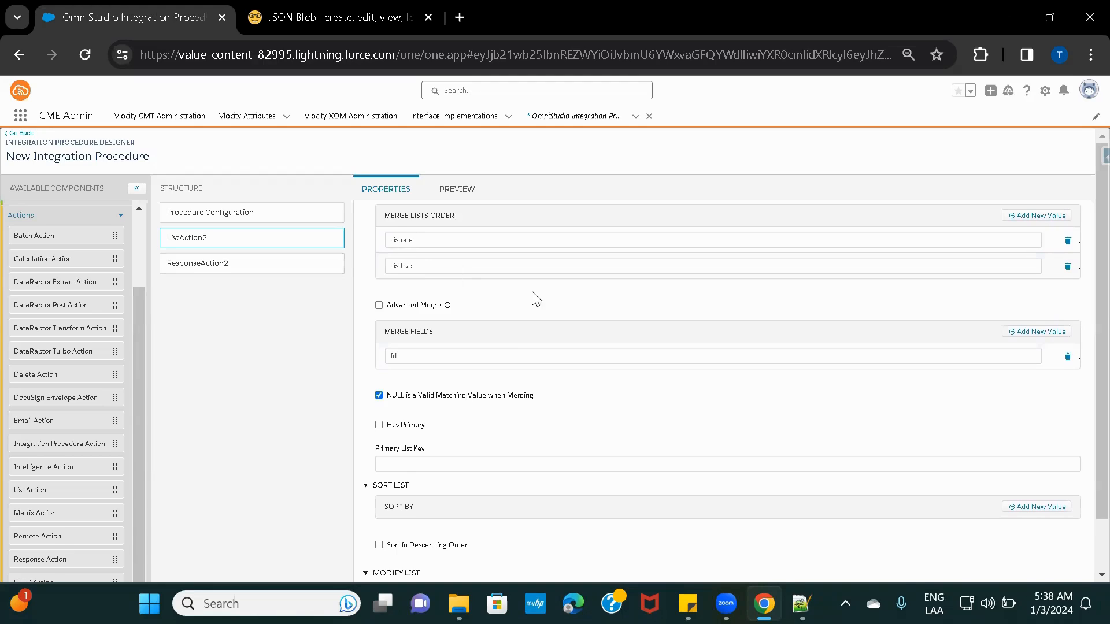
{"action": "scroll", "coordinate": [537, 298], "scroll_direction": "up", "scroll_amount": 2}
{"action": "double_click", "coordinate": [411, 261]}
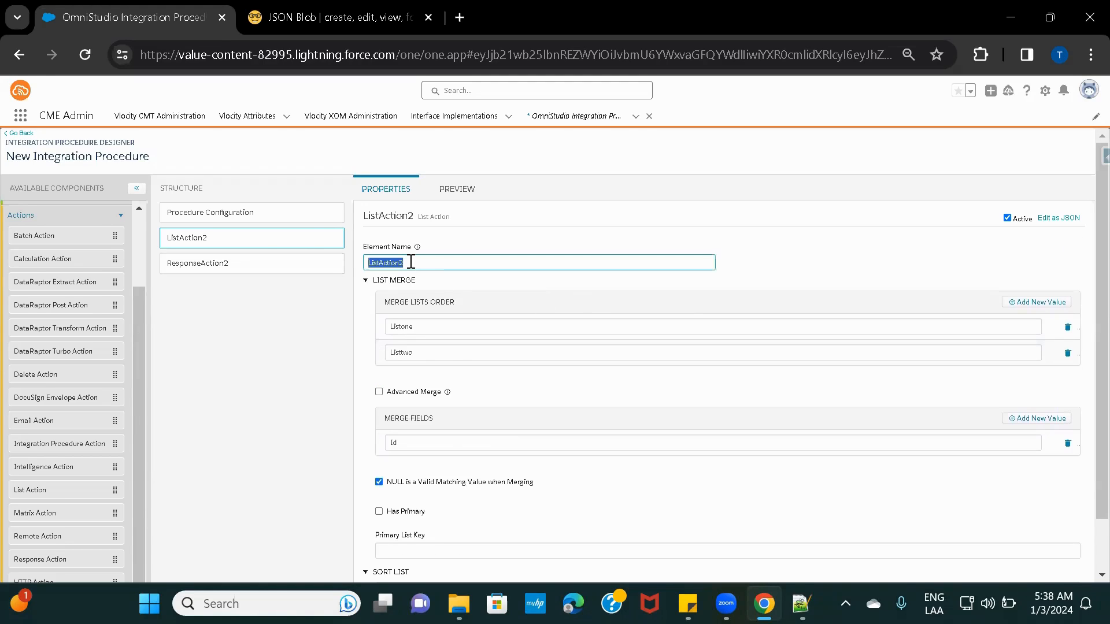
{"action": "left_click", "coordinate": [203, 266]}
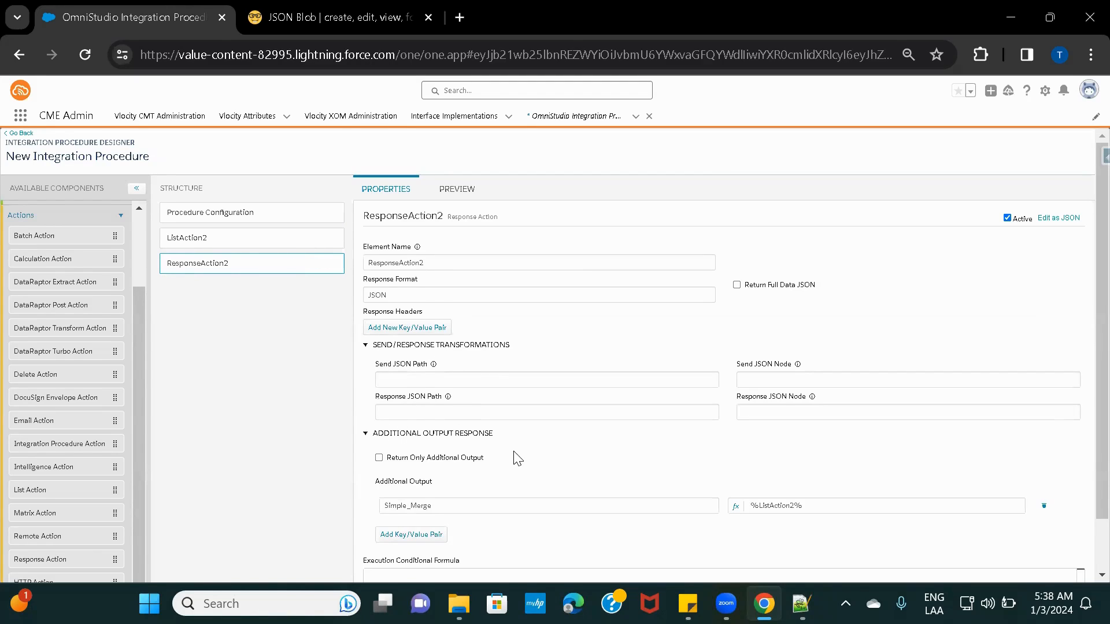
{"action": "scroll", "coordinate": [512, 459], "scroll_direction": "down", "scroll_amount": 1}
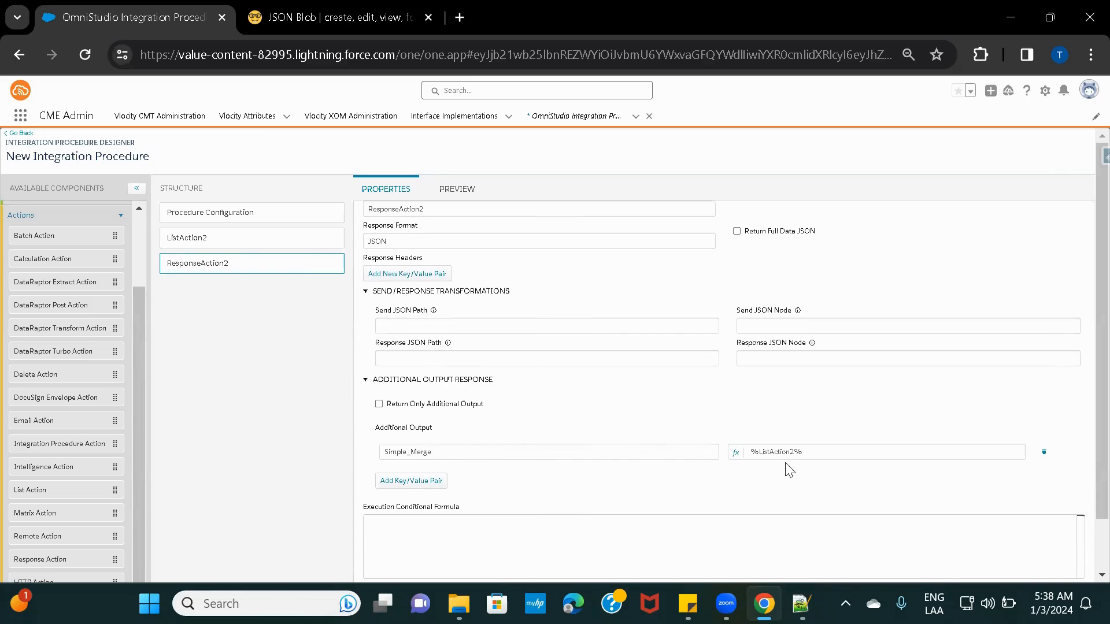
{"action": "left_click_drag", "start_coordinate": [747, 455], "coordinate": [845, 453]}
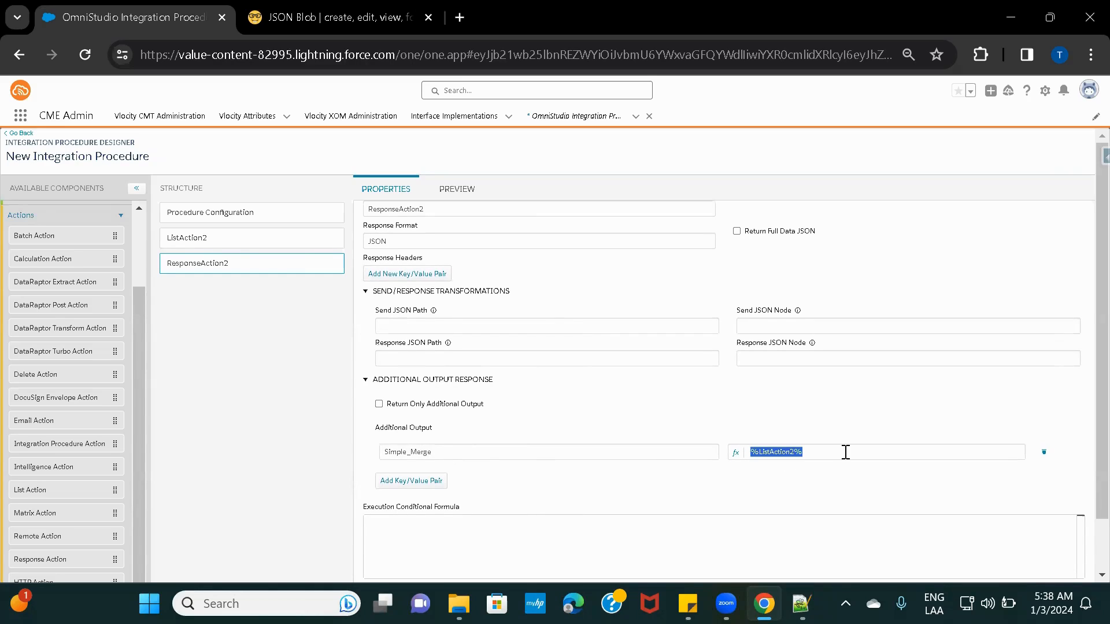
{"action": "double_click", "coordinate": [431, 449]}
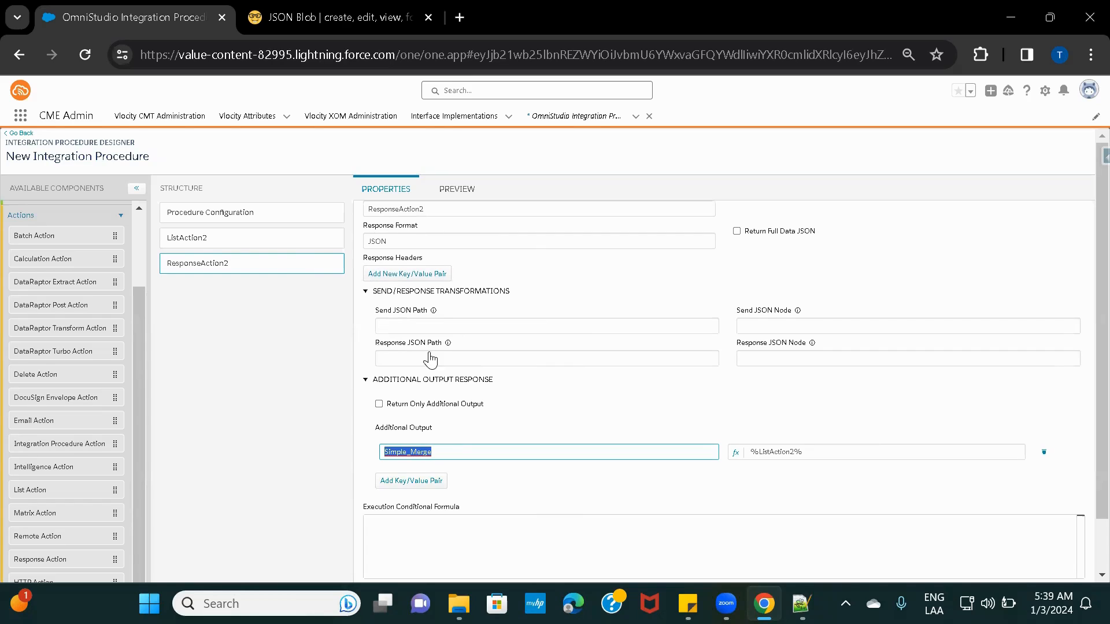
Replace the preview's input parameters with the full JSON copied from Notepad++, and execute the integration procedure in Chrome
{"action": "left_click", "coordinate": [460, 189]}
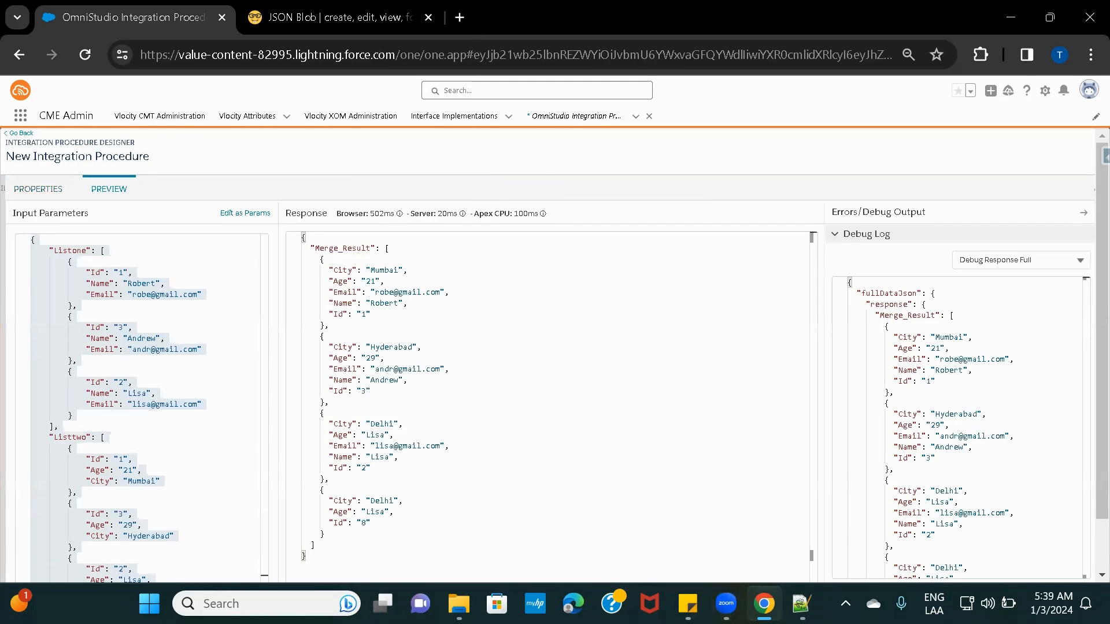
{"action": "left_click", "coordinate": [801, 604]}
{"action": "key", "text": "ctrl+a"}
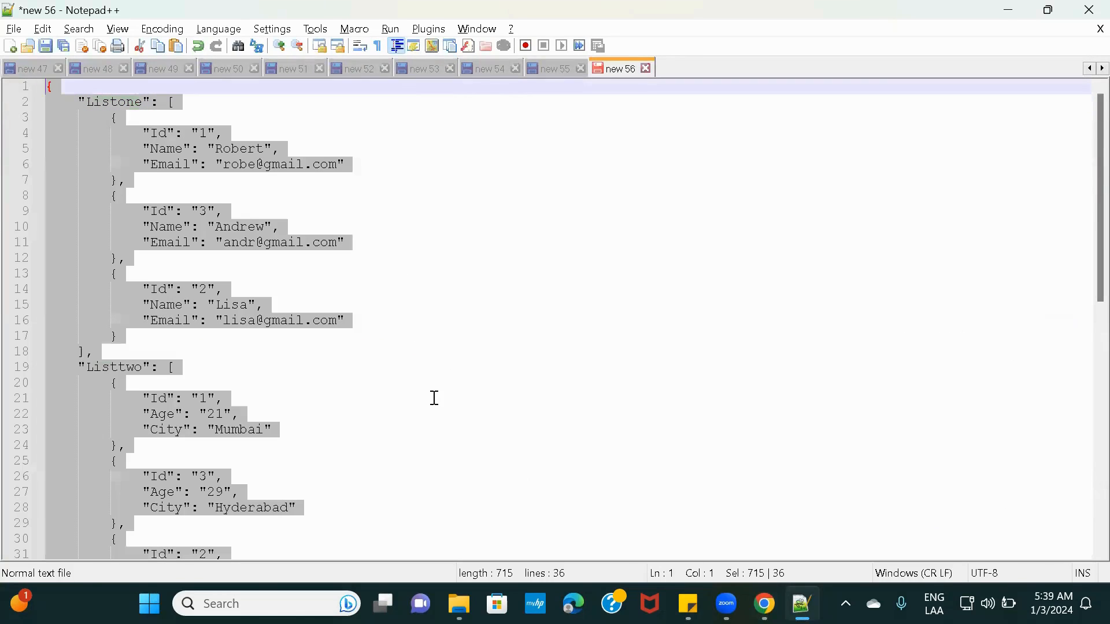
{"action": "key", "text": "alt+Tab"}
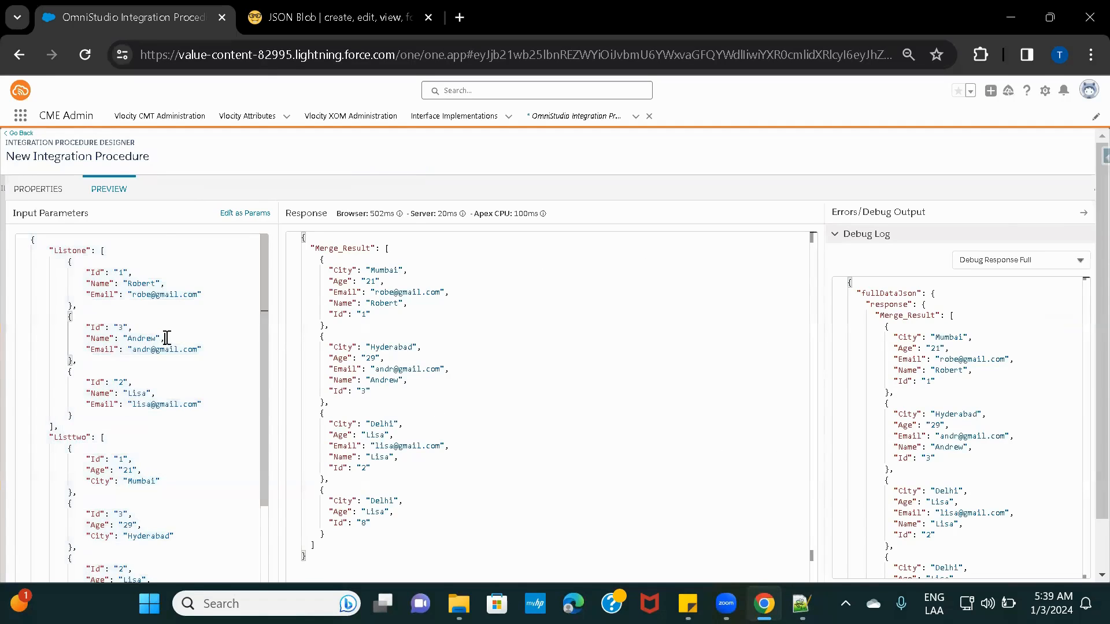
{"action": "scroll", "coordinate": [168, 338], "scroll_direction": "down", "scroll_amount": 2}
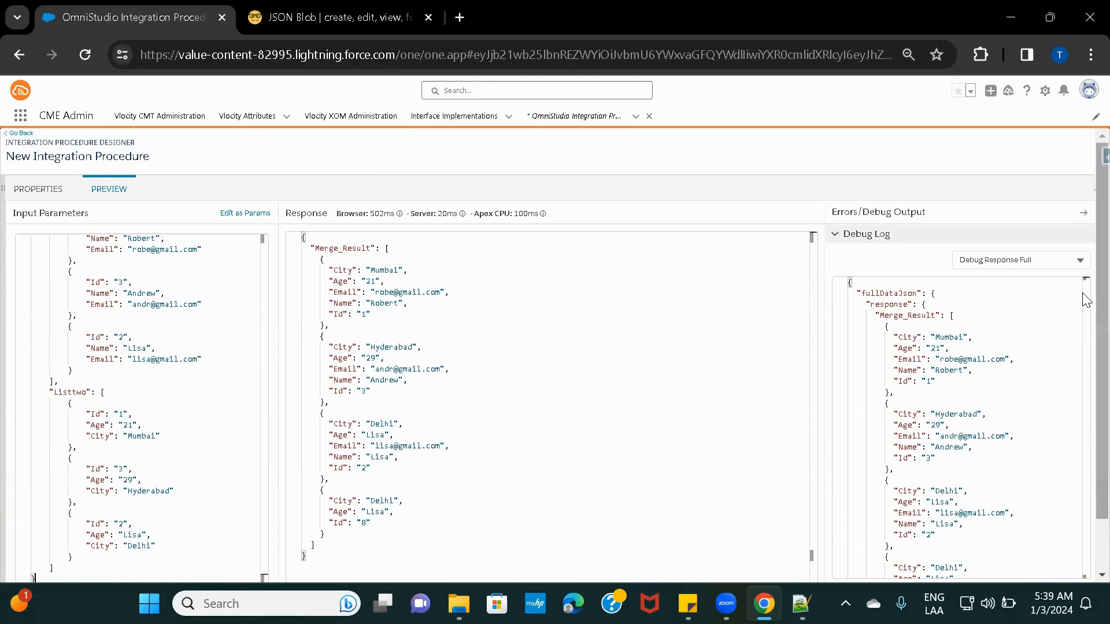
{"action": "scroll", "coordinate": [1086, 433], "scroll_direction": "down", "scroll_amount": 2}
{"action": "left_click", "coordinate": [259, 549]}
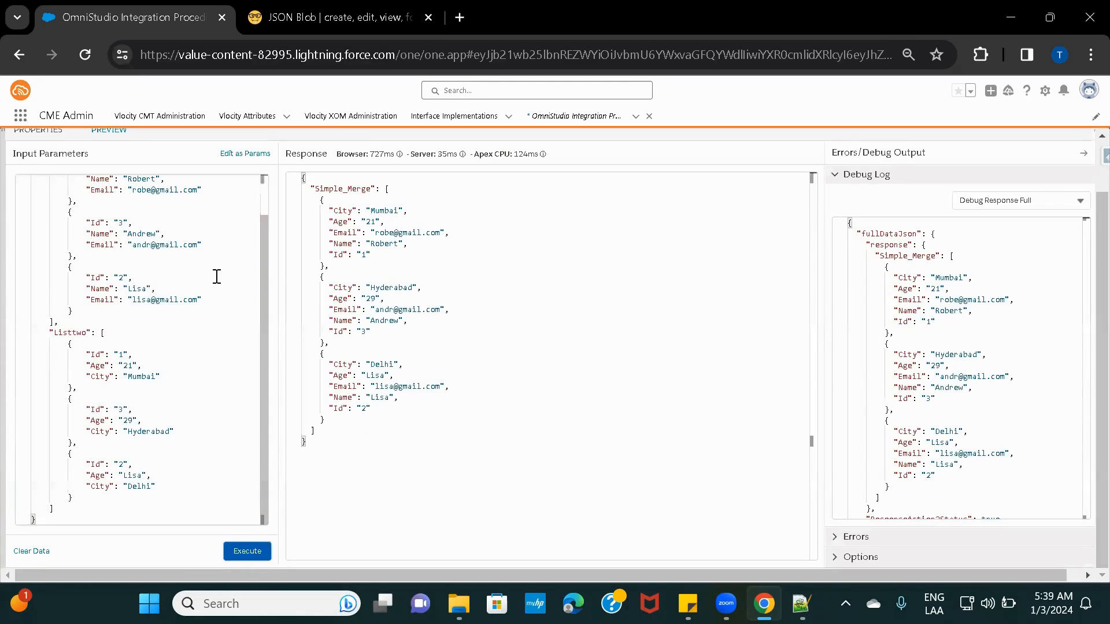
Compare the Listone and Listtwo records in the input parameters with the merged records in the preview response
{"action": "scroll", "coordinate": [217, 276], "scroll_direction": "up", "scroll_amount": 2}
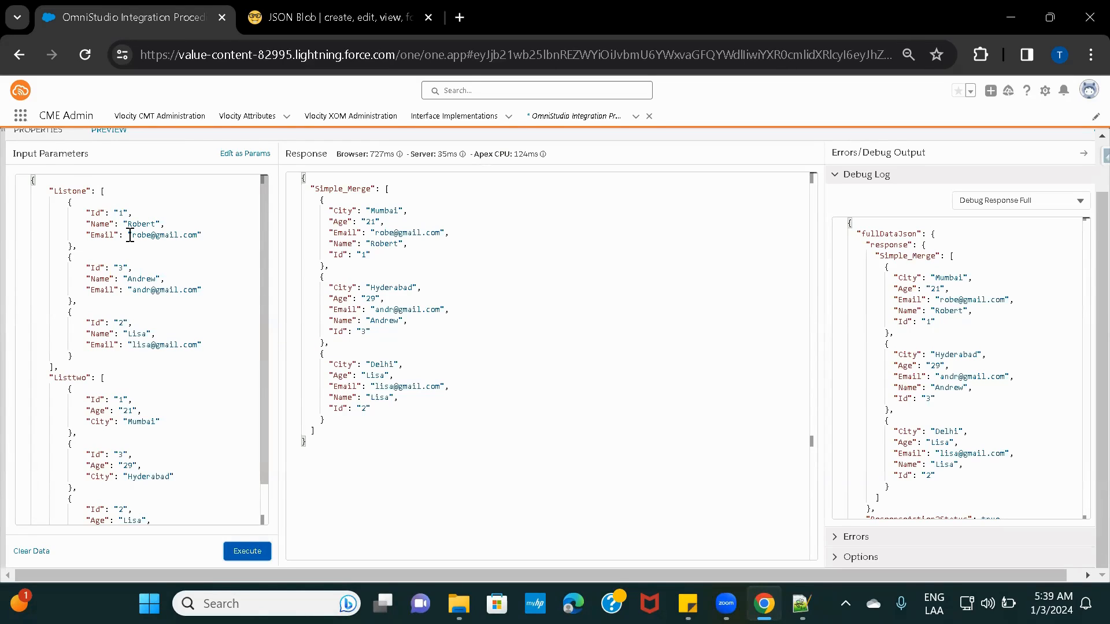
{"action": "scroll", "coordinate": [165, 466], "scroll_direction": "down", "scroll_amount": 1}
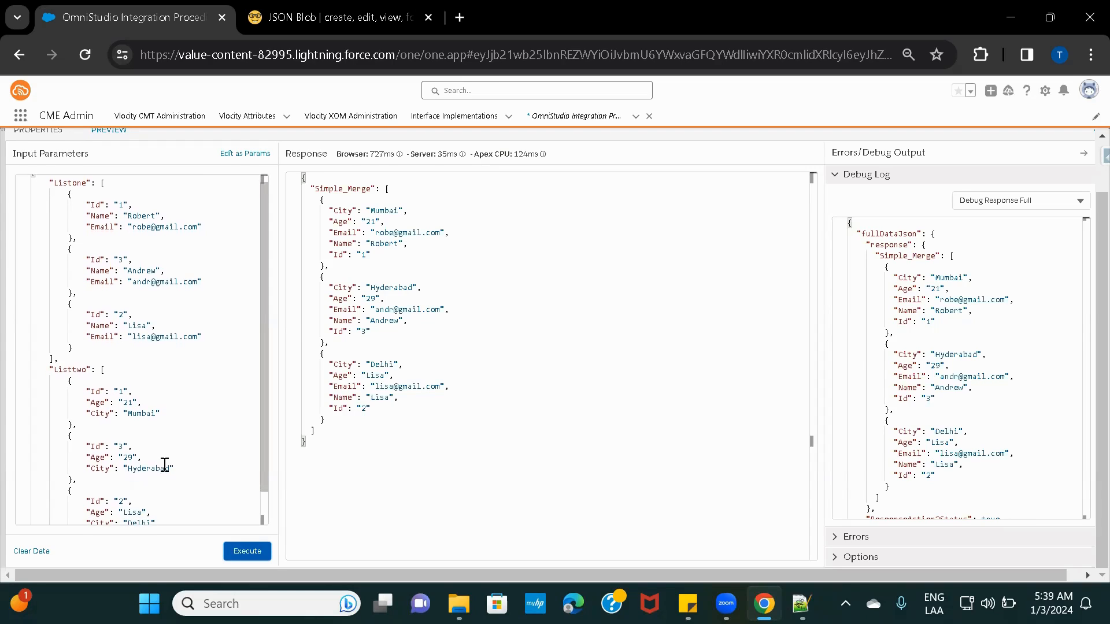
{"action": "scroll", "coordinate": [163, 429], "scroll_direction": "down", "scroll_amount": 1}
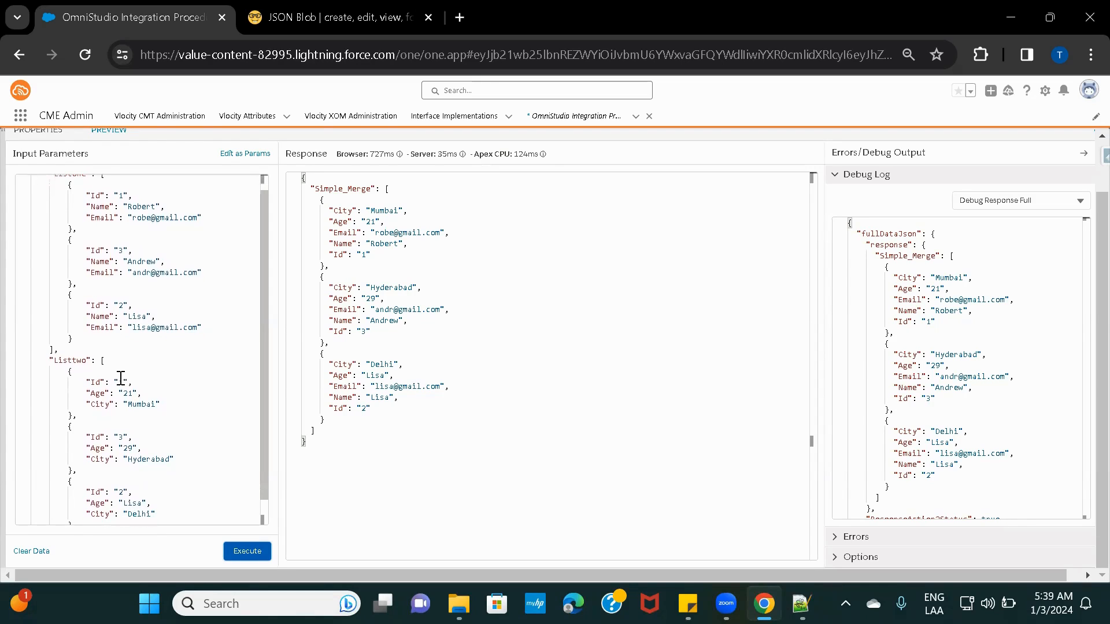
{"action": "scroll", "coordinate": [119, 380], "scroll_direction": "up", "scroll_amount": 2}
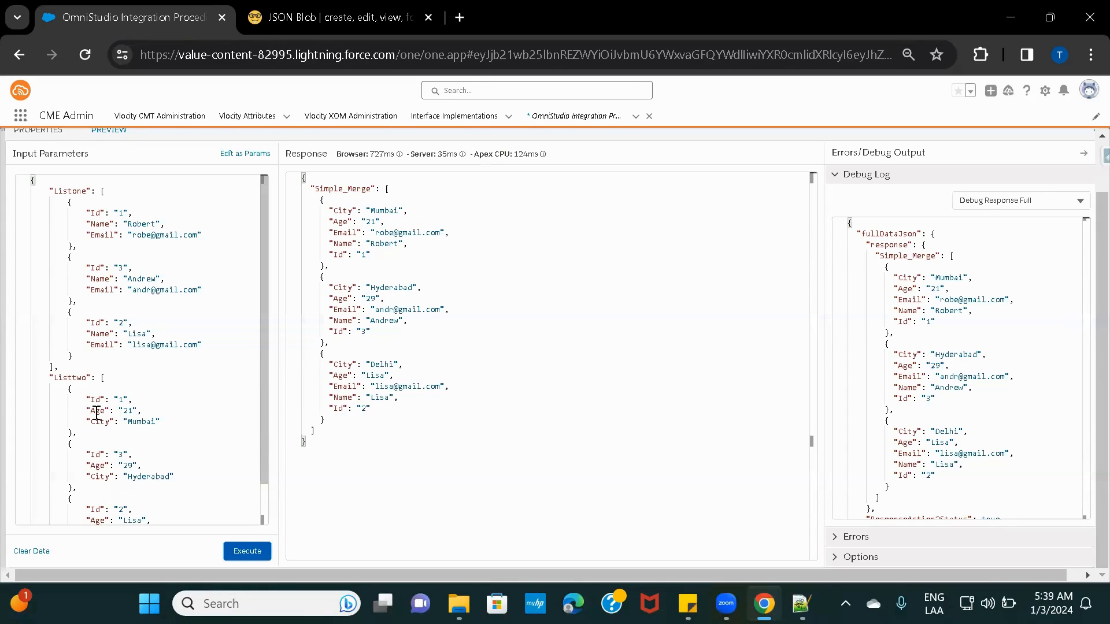
Cross-check the response's Simple_Merge key against the Response Action's additional output, and examine both input lists again in the preview
{"action": "double_click", "coordinate": [345, 190]}
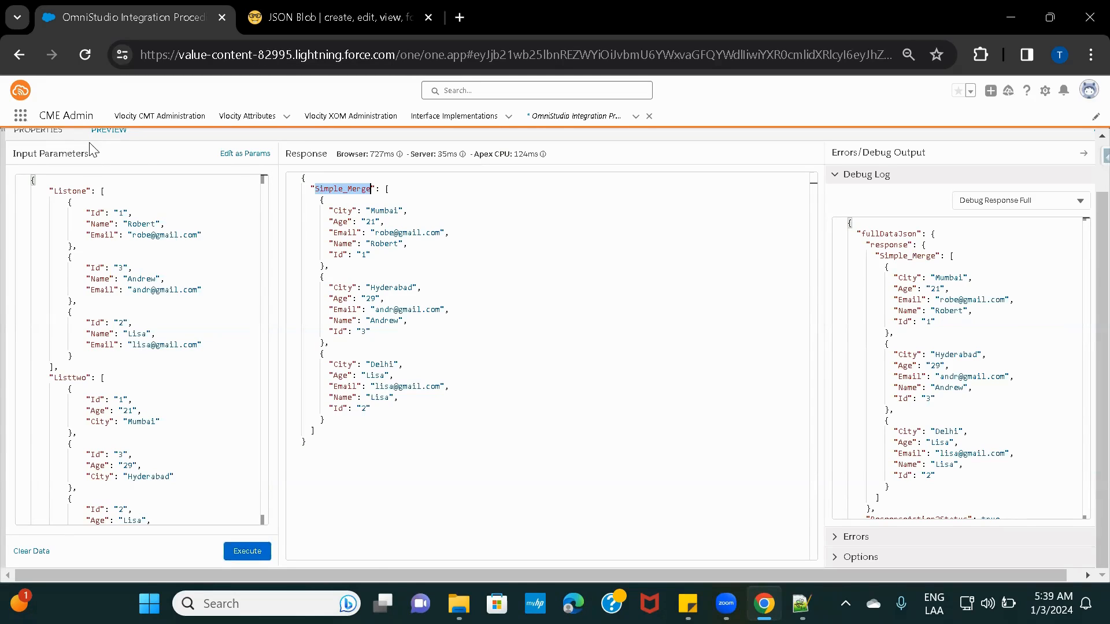
{"action": "left_click", "coordinate": [36, 133]}
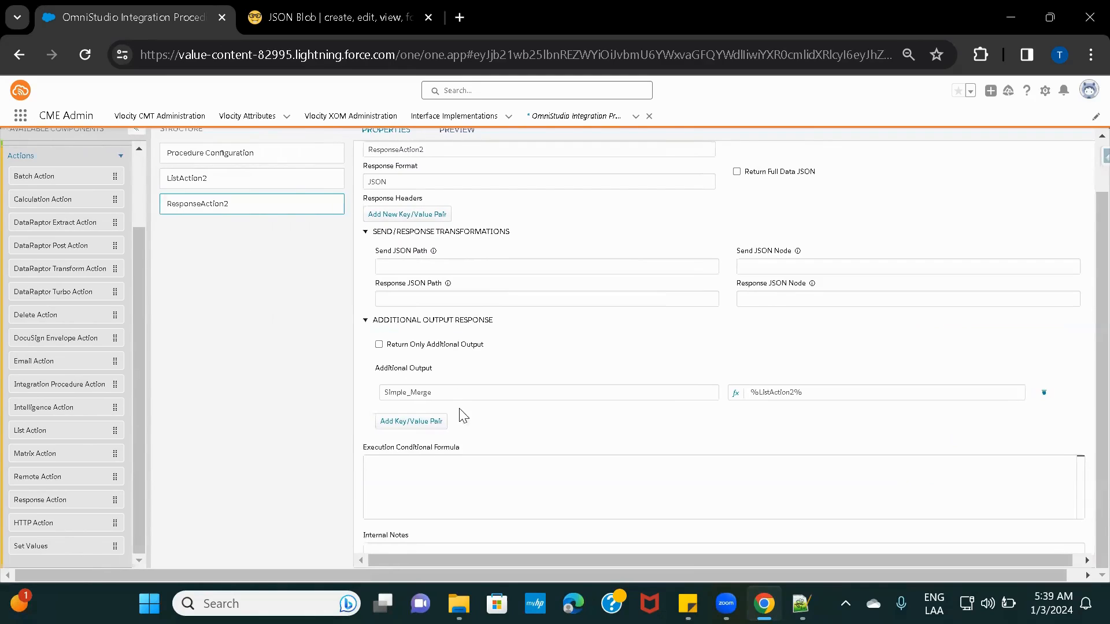
{"action": "double_click", "coordinate": [397, 390]}
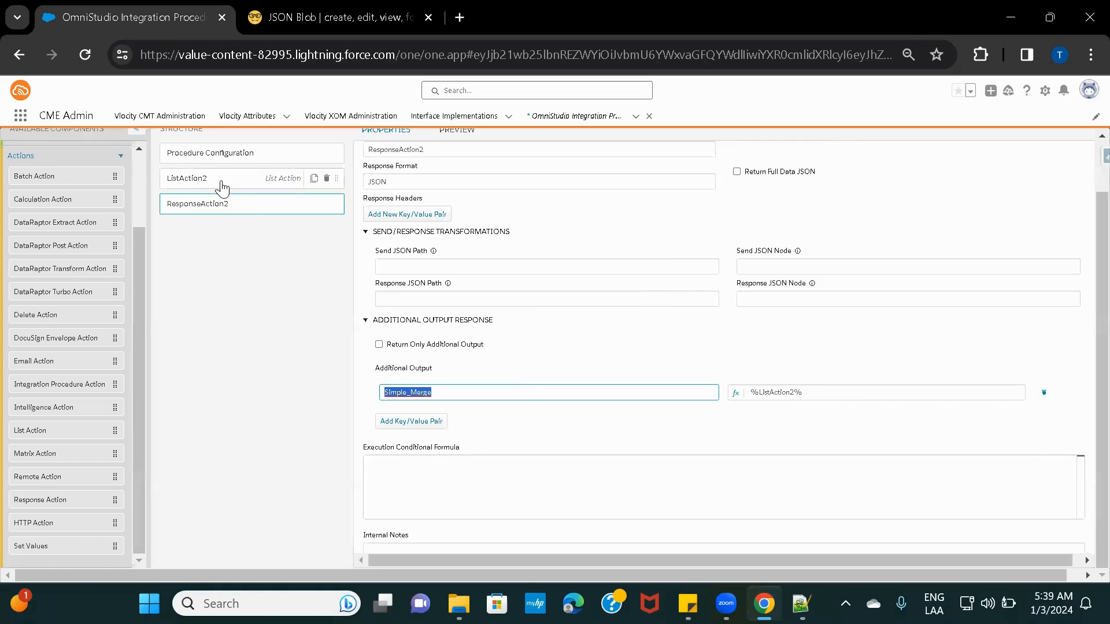
{"action": "left_click", "coordinate": [441, 137]}
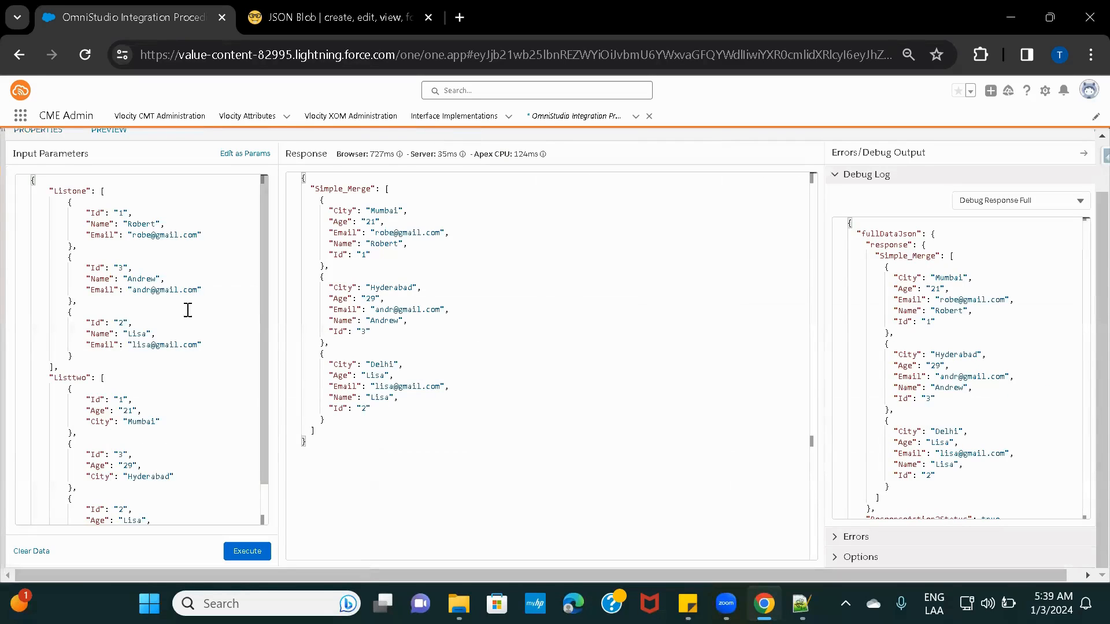
{"action": "scroll", "coordinate": [164, 325], "scroll_direction": "down", "scroll_amount": 2}
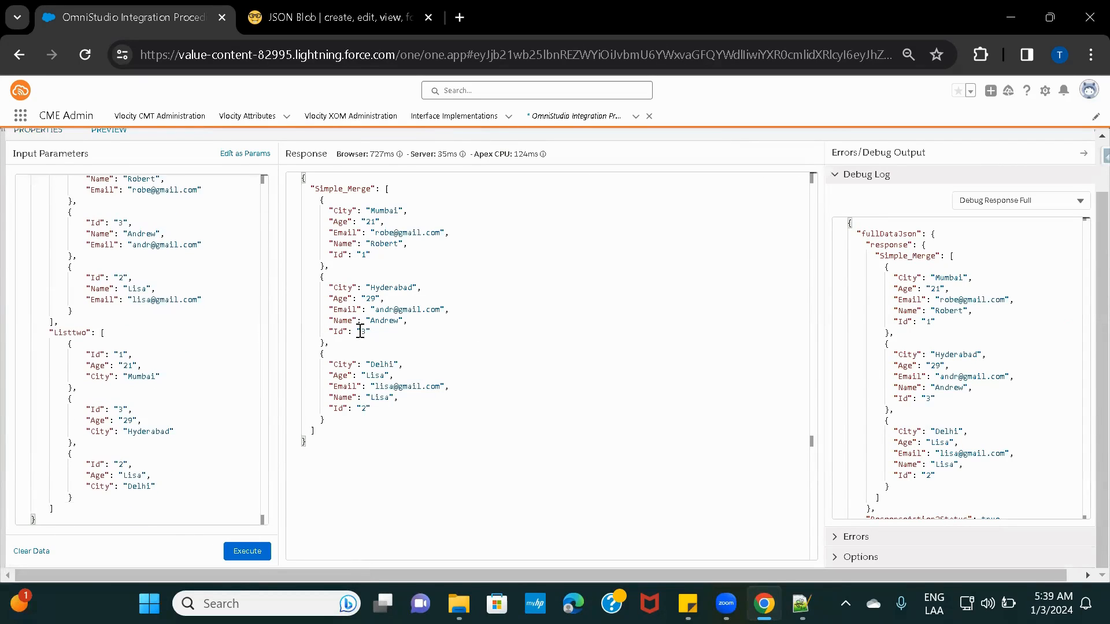
{"action": "scroll", "coordinate": [104, 345], "scroll_direction": "up", "scroll_amount": 2}
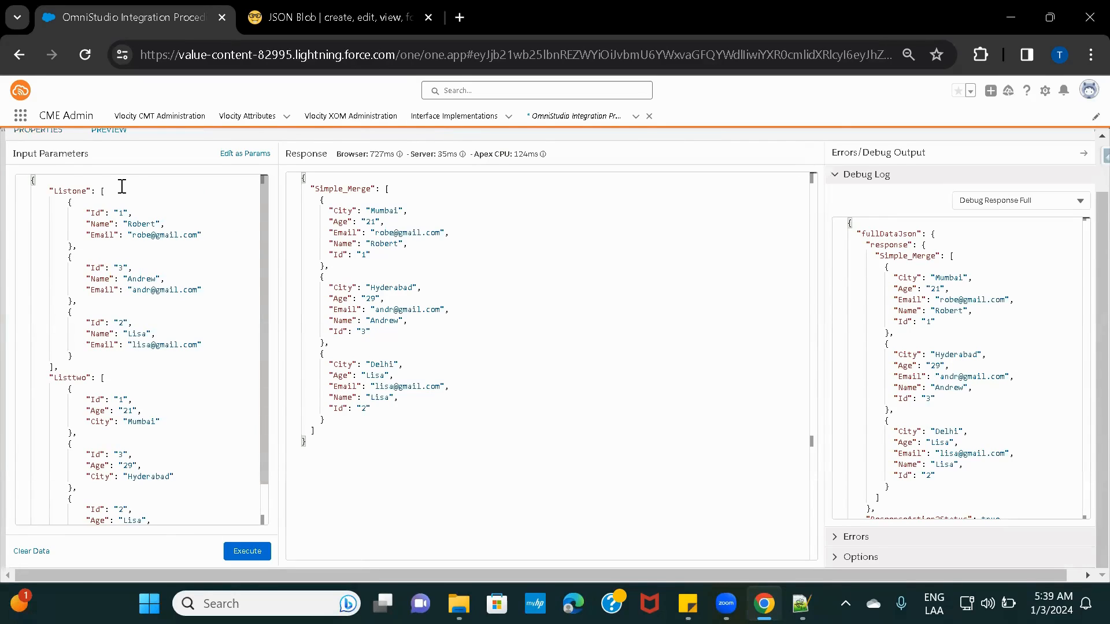
{"action": "left_click", "coordinate": [27, 137]}
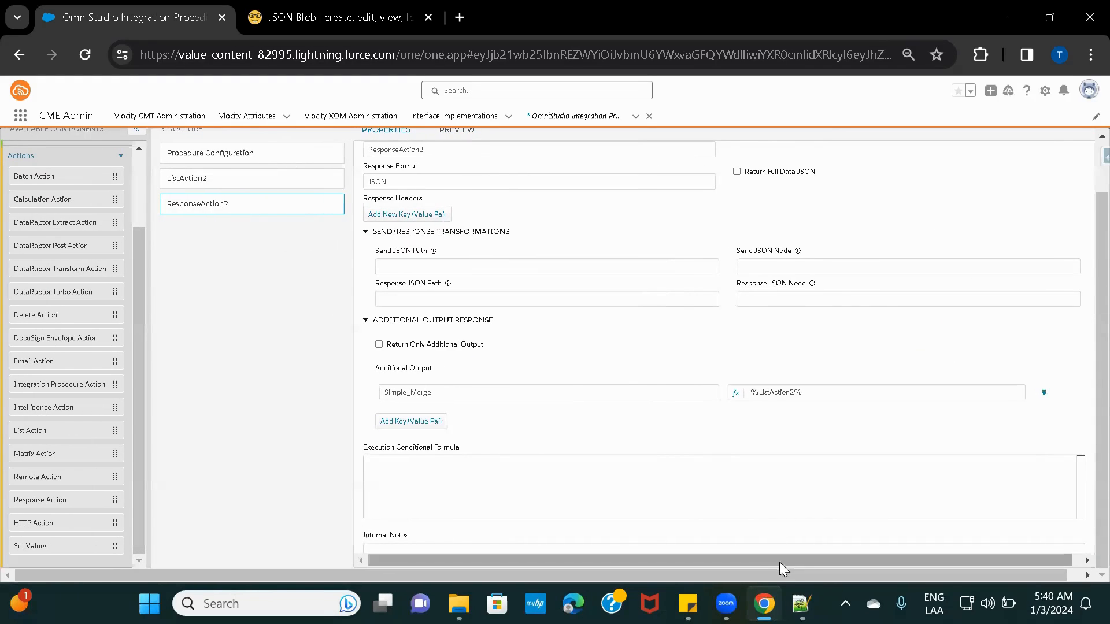
{"action": "left_click", "coordinate": [456, 141]}
{"action": "scroll", "coordinate": [226, 374], "scroll_direction": "down", "scroll_amount": 2}
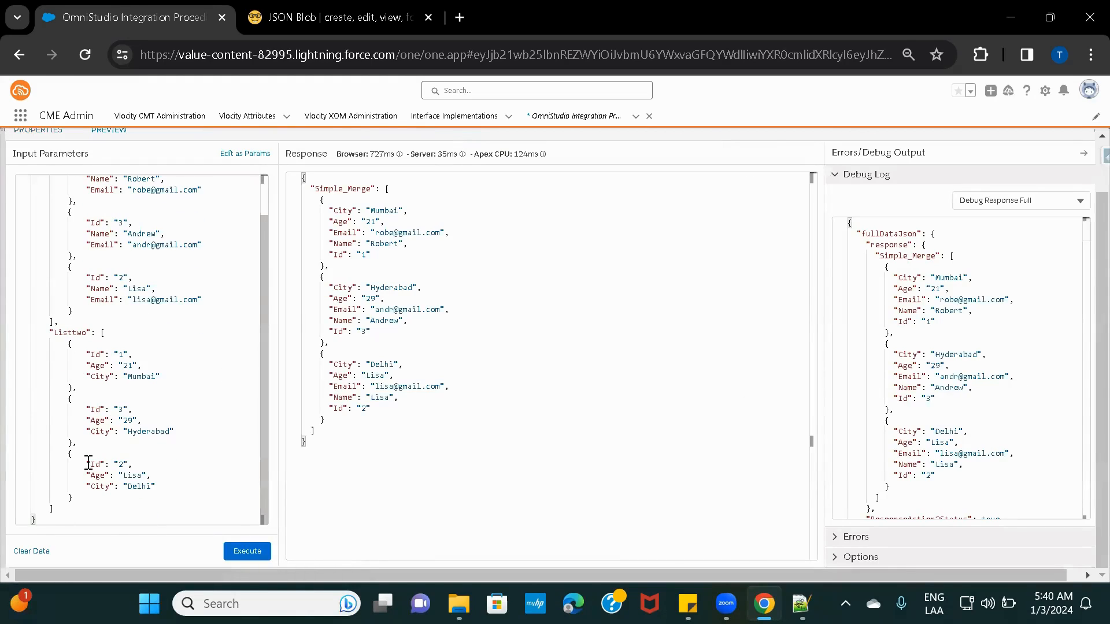
Duplicate the last Listtwo record in the preview's input parameters and set the copy's Id to "7"
{"action": "left_click_drag", "start_coordinate": [68, 454], "coordinate": [85, 498]}
{"action": "key", "text": "ctrl+c"}
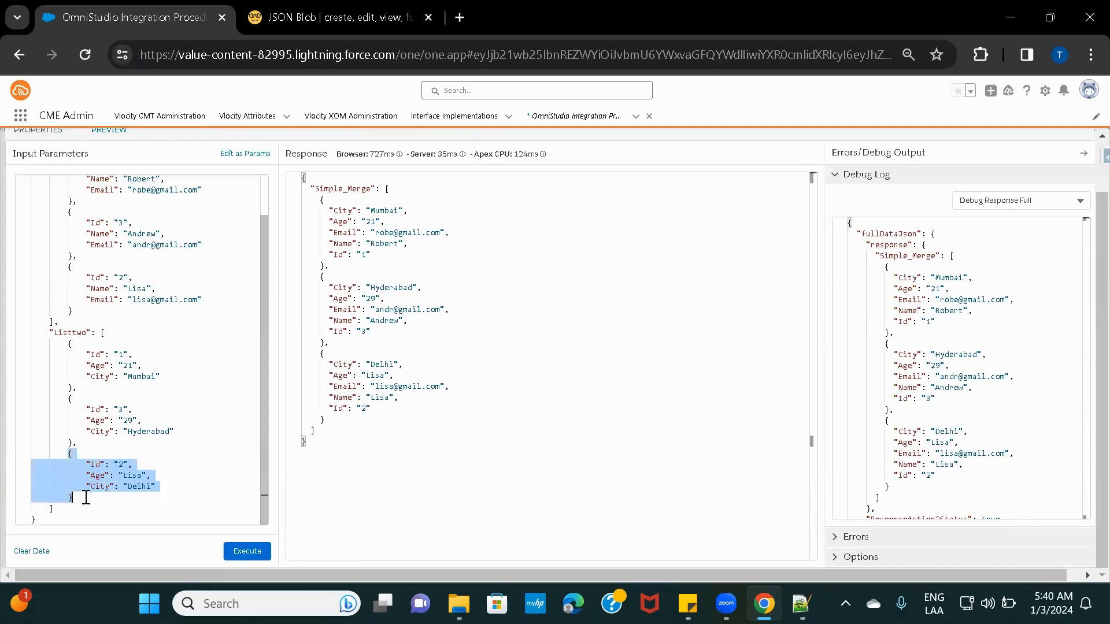
{"action": "left_click", "coordinate": [81, 500]}
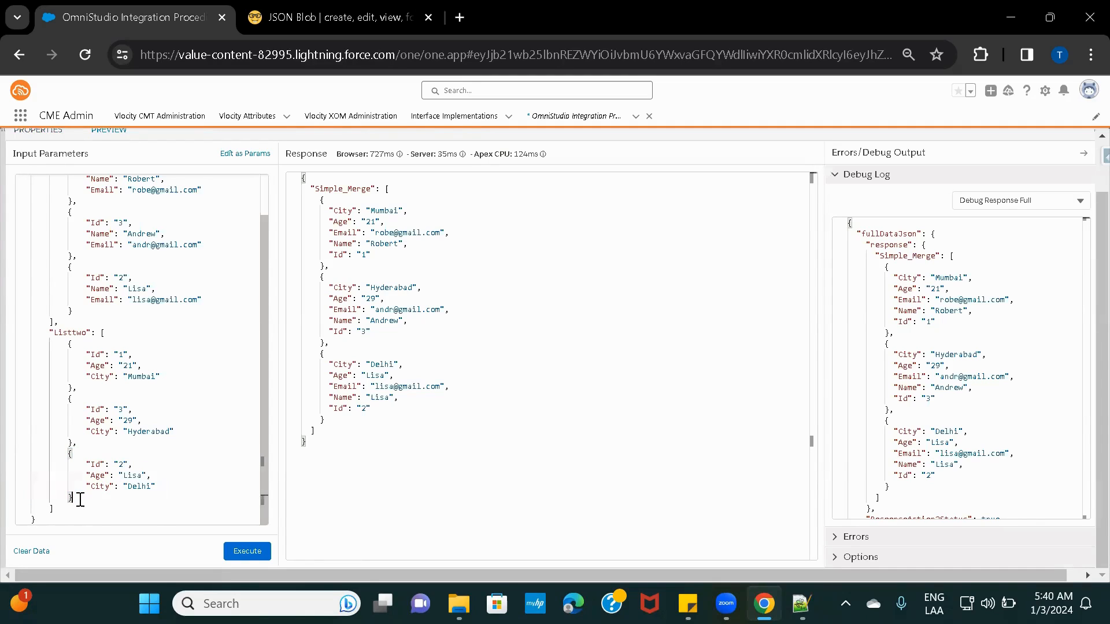
{"action": "type", "text": ","}
{"action": "key", "text": "Return"}
{"action": "key", "text": "ctrl+v"}
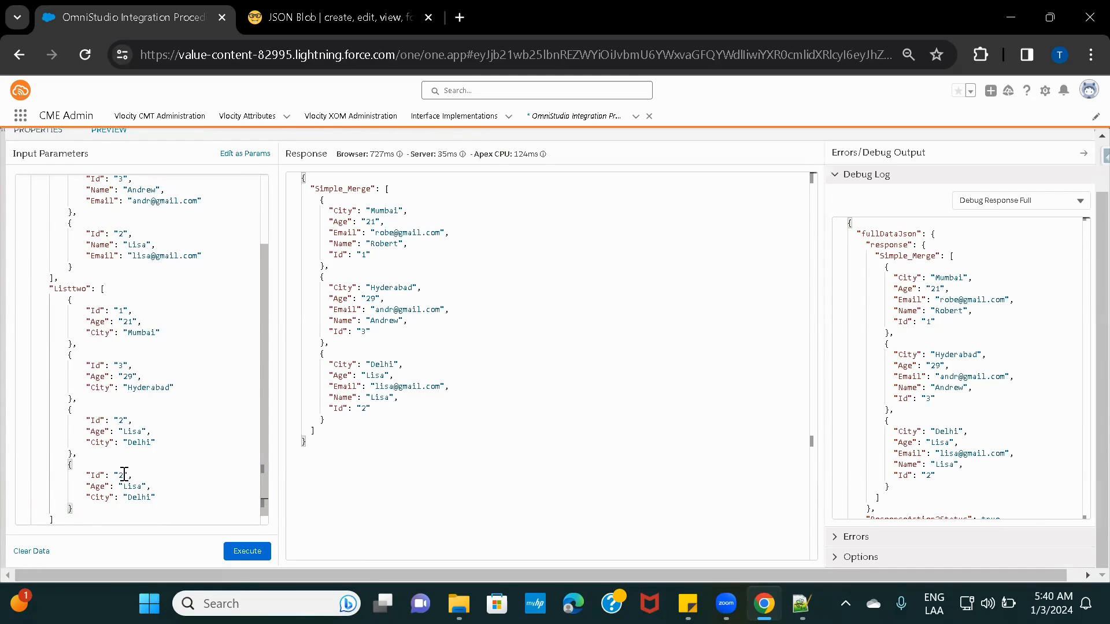
{"action": "left_click", "coordinate": [124, 474]}
{"action": "key", "text": "BackSpace"}
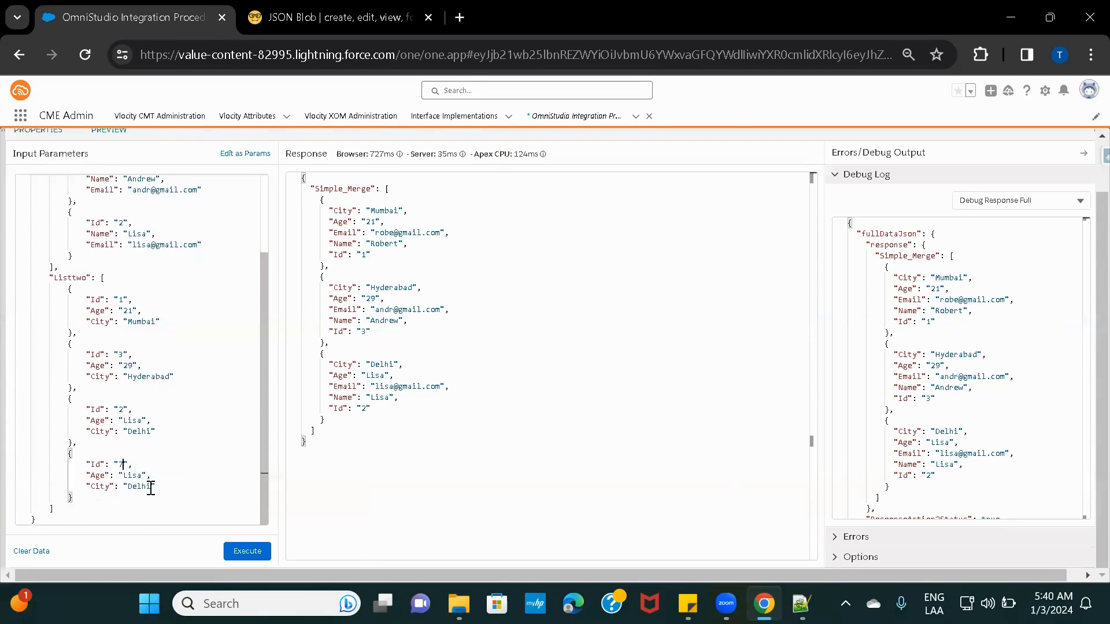
Check the input parameters for a Listone record that matches the Id of the added Listtwo record
{"action": "scroll", "coordinate": [161, 421], "scroll_direction": "up", "scroll_amount": 2}
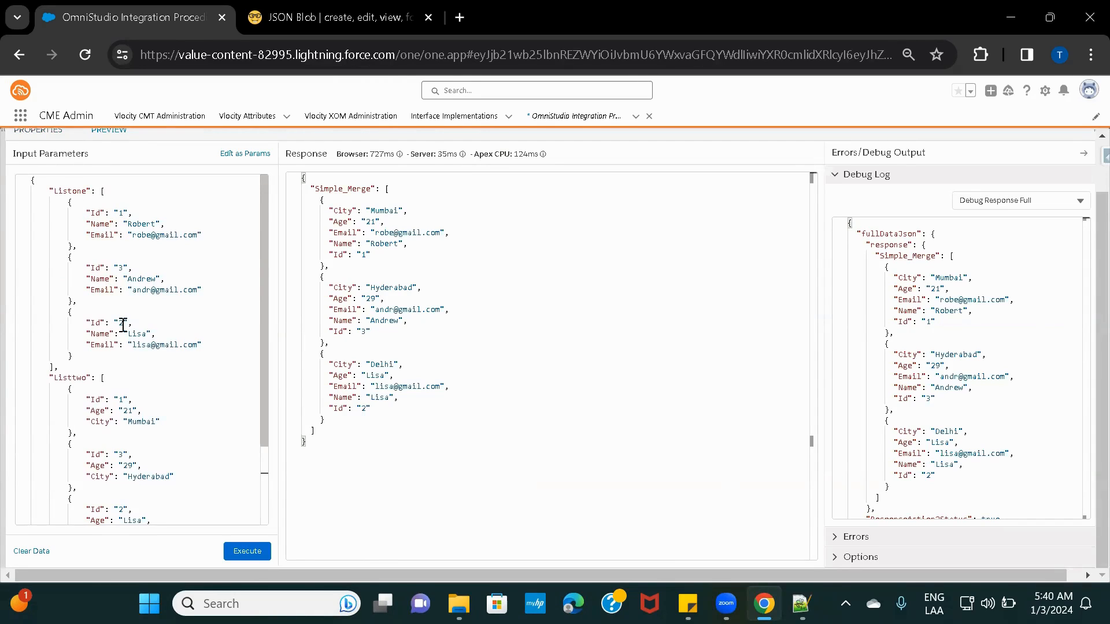
{"action": "scroll", "coordinate": [164, 383], "scroll_direction": "down", "scroll_amount": 1}
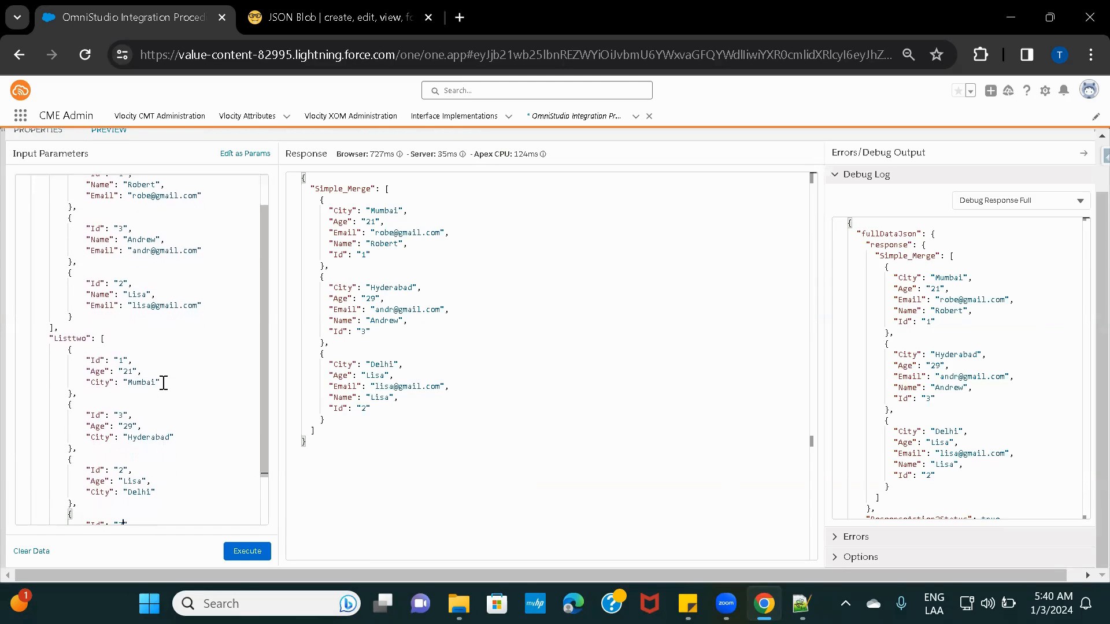
{"action": "scroll", "coordinate": [136, 371], "scroll_direction": "down", "scroll_amount": 1}
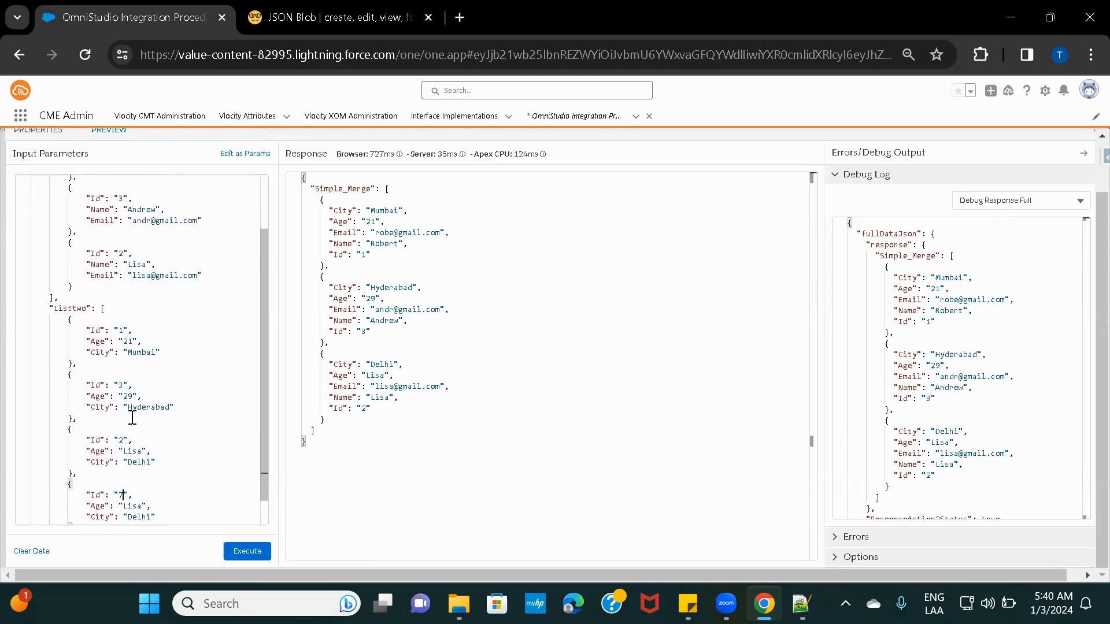
{"action": "scroll", "coordinate": [129, 405], "scroll_direction": "down", "scroll_amount": 1}
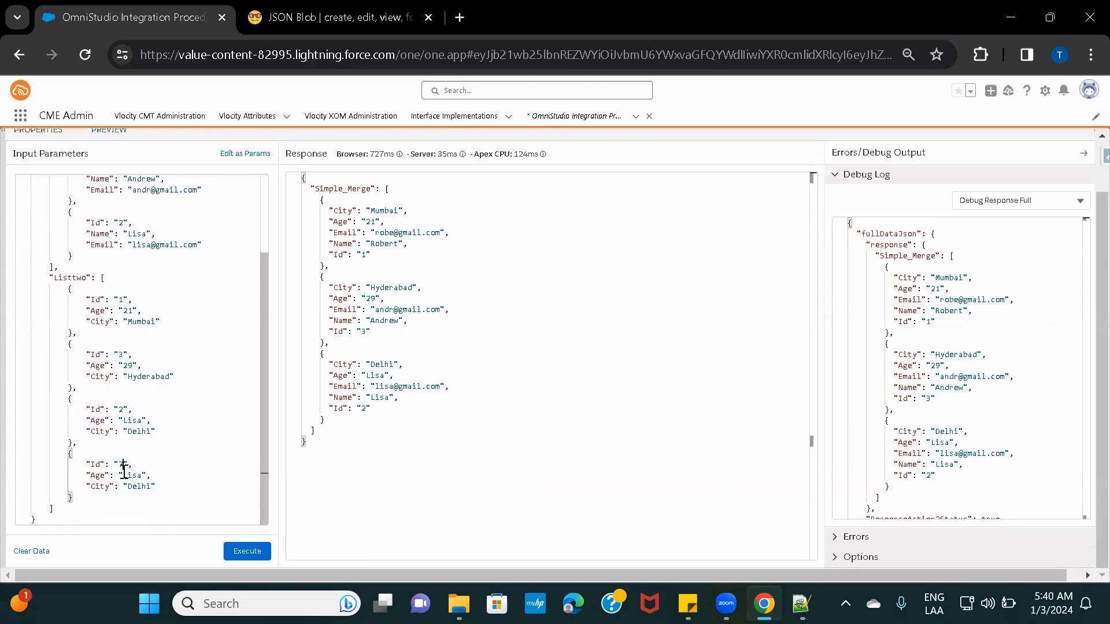
{"action": "left_click_drag", "start_coordinate": [74, 454], "coordinate": [166, 490]}
{"action": "scroll", "coordinate": [198, 396], "scroll_direction": "up", "scroll_amount": 3}
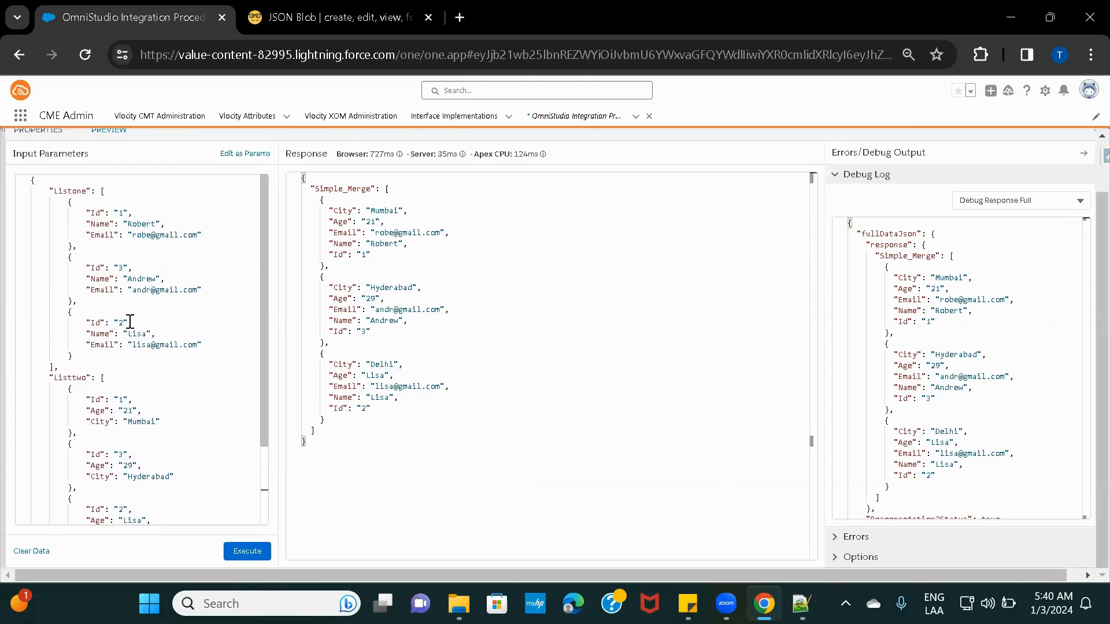
{"action": "scroll", "coordinate": [130, 321], "scroll_direction": "down", "scroll_amount": 2}
{"action": "scroll", "coordinate": [130, 321], "scroll_direction": "up", "scroll_amount": 2}
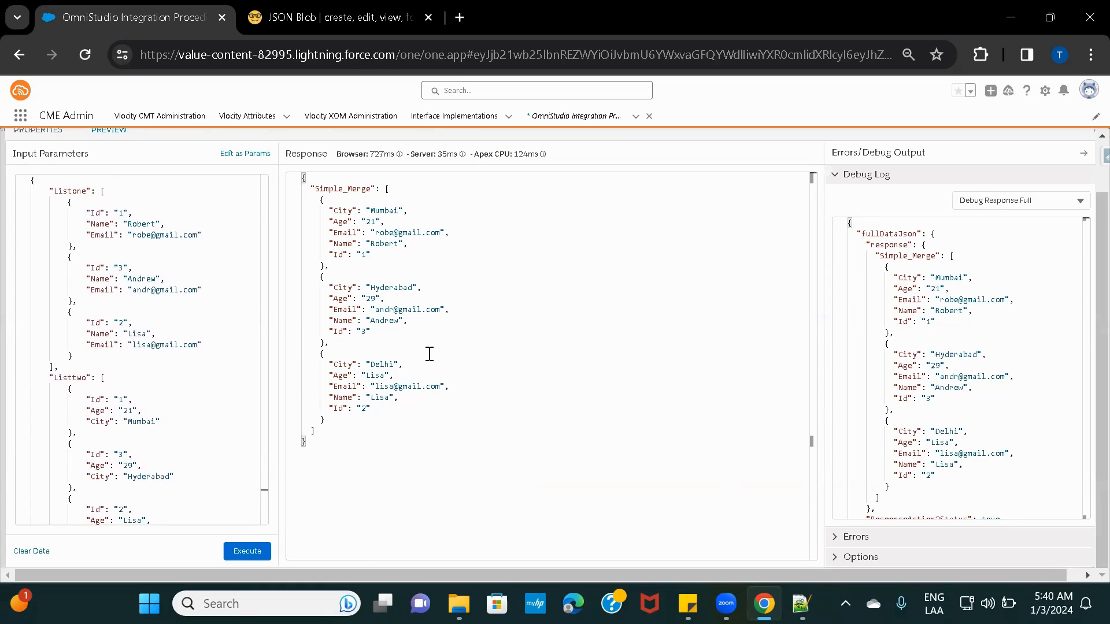
Execute the integration procedure with the added Listtwo record, and check the merged response against the input lists
{"action": "scroll", "coordinate": [119, 436], "scroll_direction": "down", "scroll_amount": 3}
{"action": "left_click_drag", "start_coordinate": [156, 487], "coordinate": [105, 451]}
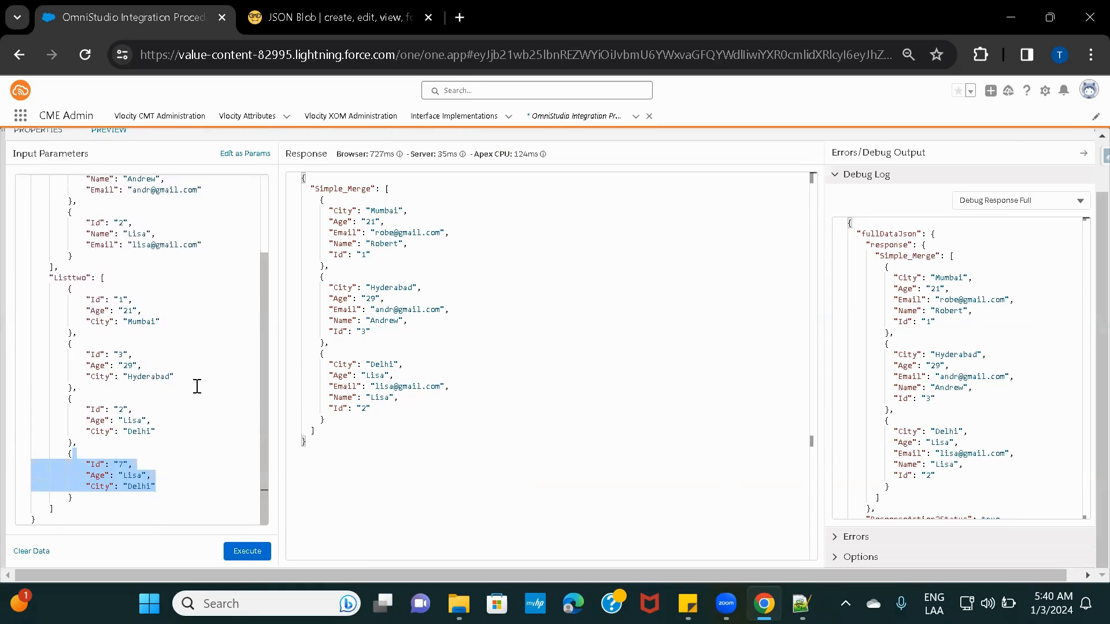
{"action": "scroll", "coordinate": [197, 386], "scroll_direction": "up", "scroll_amount": 3}
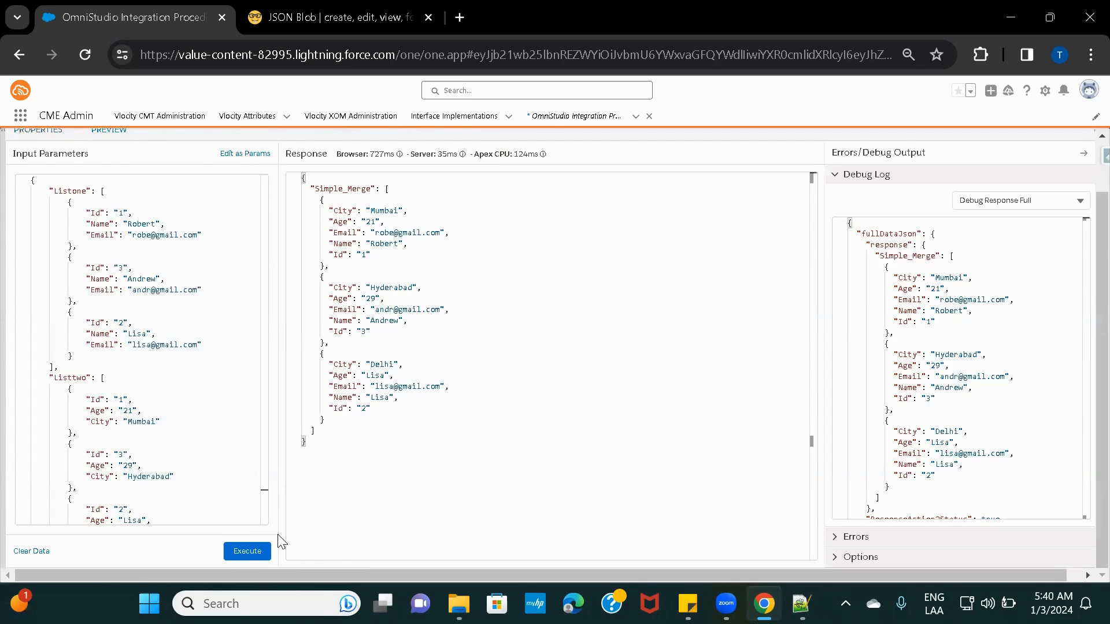
{"action": "left_click", "coordinate": [241, 553]}
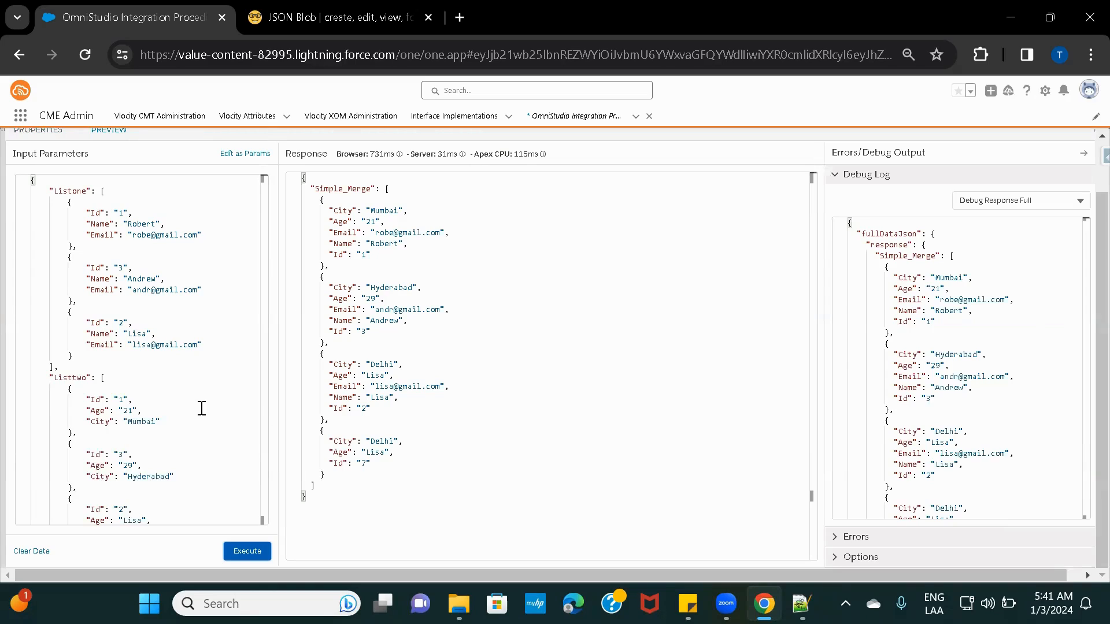
{"action": "scroll", "coordinate": [141, 409], "scroll_direction": "down", "scroll_amount": 3}
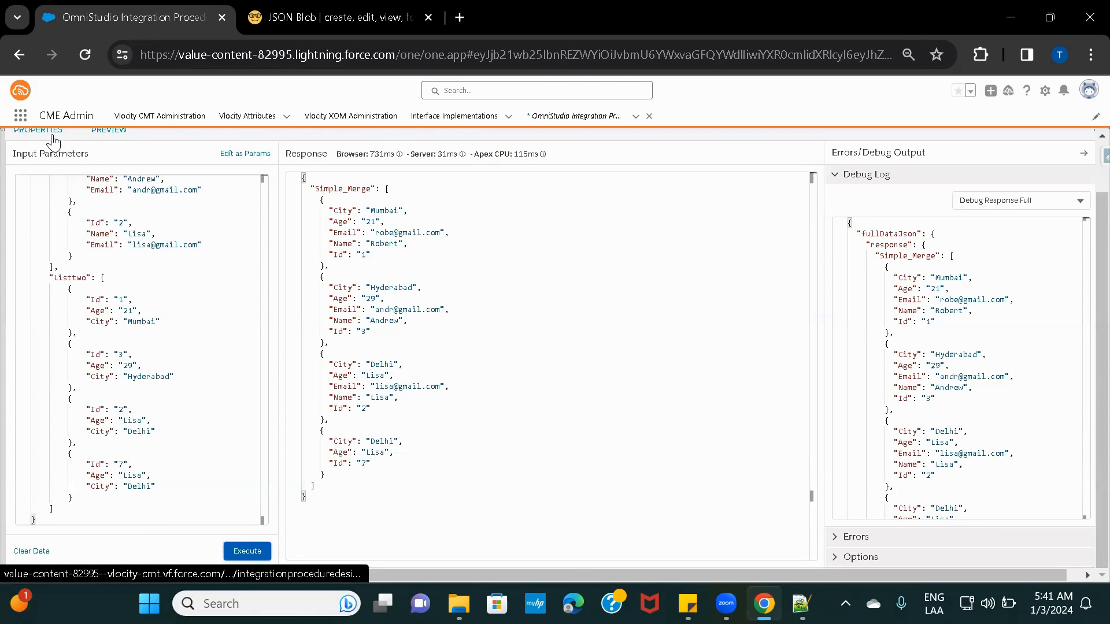
Copy the preview's full input JSON and paste it into JSON Blob in place of the existing array
{"action": "left_click", "coordinate": [136, 389]}
{"action": "key", "text": "ctrl+a"}
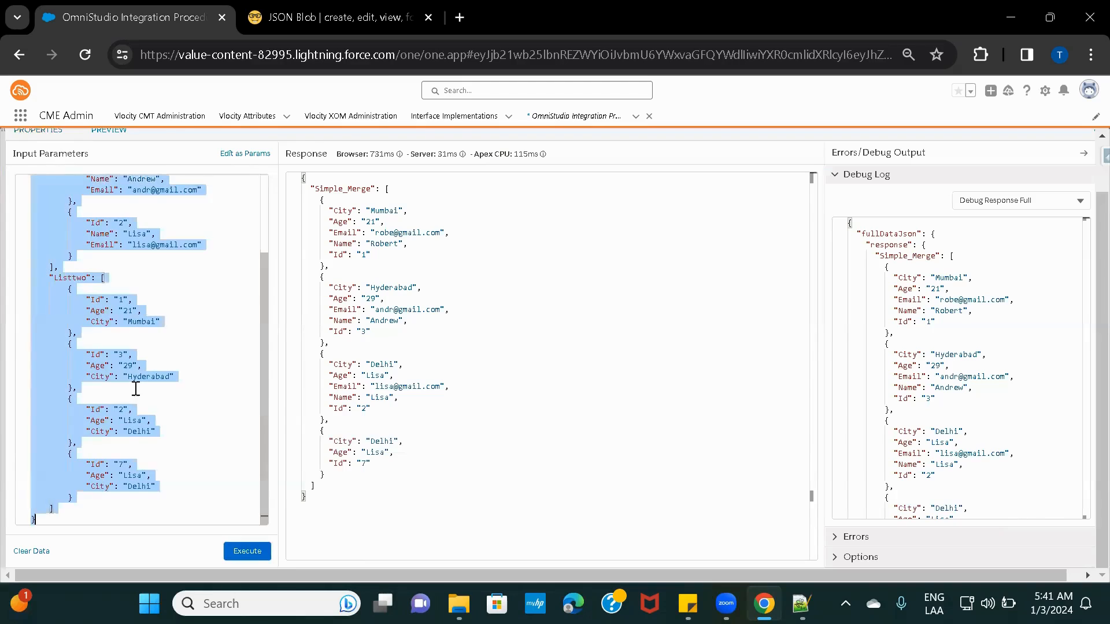
{"action": "left_click", "coordinate": [359, 18]}
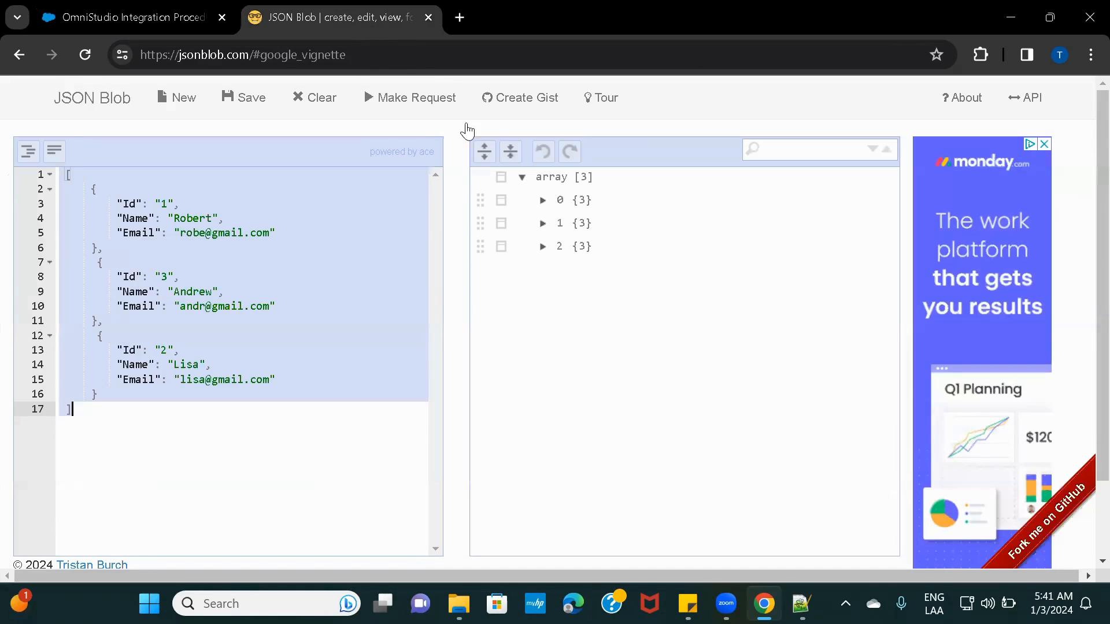
{"action": "left_click", "coordinate": [281, 283]}
{"action": "key", "text": "ctrl+a"}
{"action": "key", "text": "ctrl+v"}
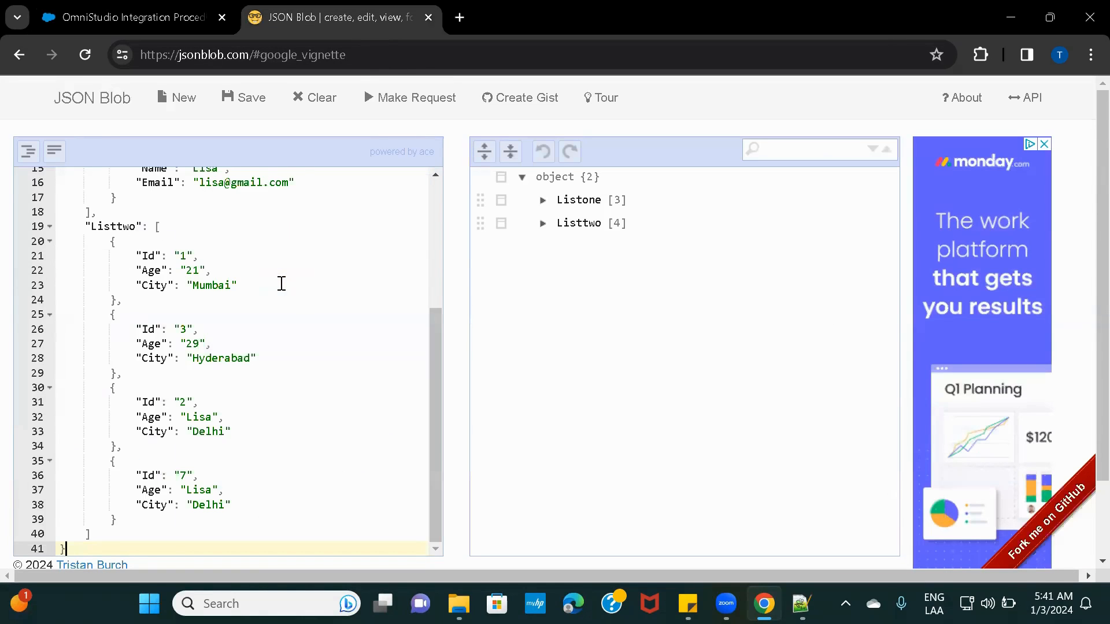
{"action": "scroll", "coordinate": [281, 284], "scroll_direction": "up", "scroll_amount": 4}
Open ListAction2's properties in the integration procedure, and review its Has Primary option against the two lists in JSON Blob
{"action": "left_click", "coordinate": [142, 20]}
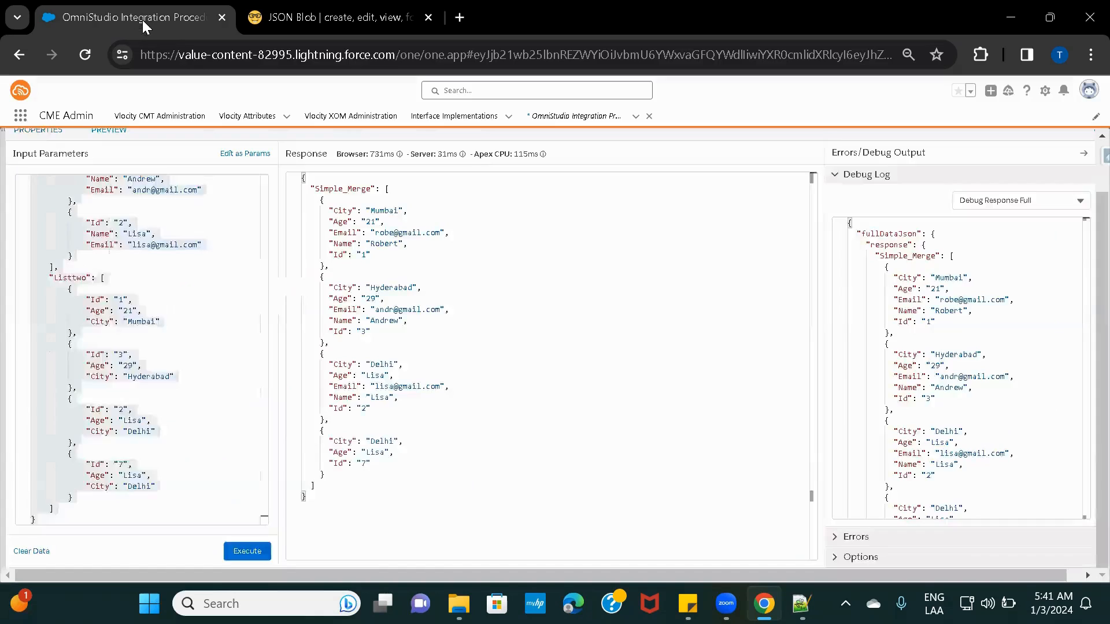
{"action": "left_click", "coordinate": [52, 131]}
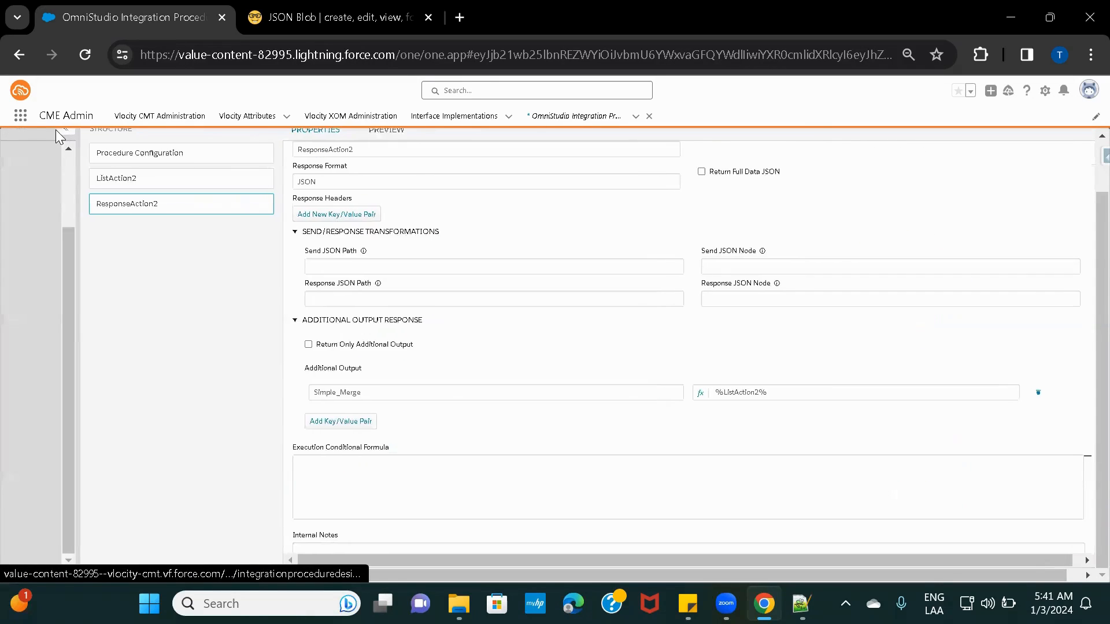
{"action": "scroll", "coordinate": [495, 337], "scroll_direction": "up", "scroll_amount": 1}
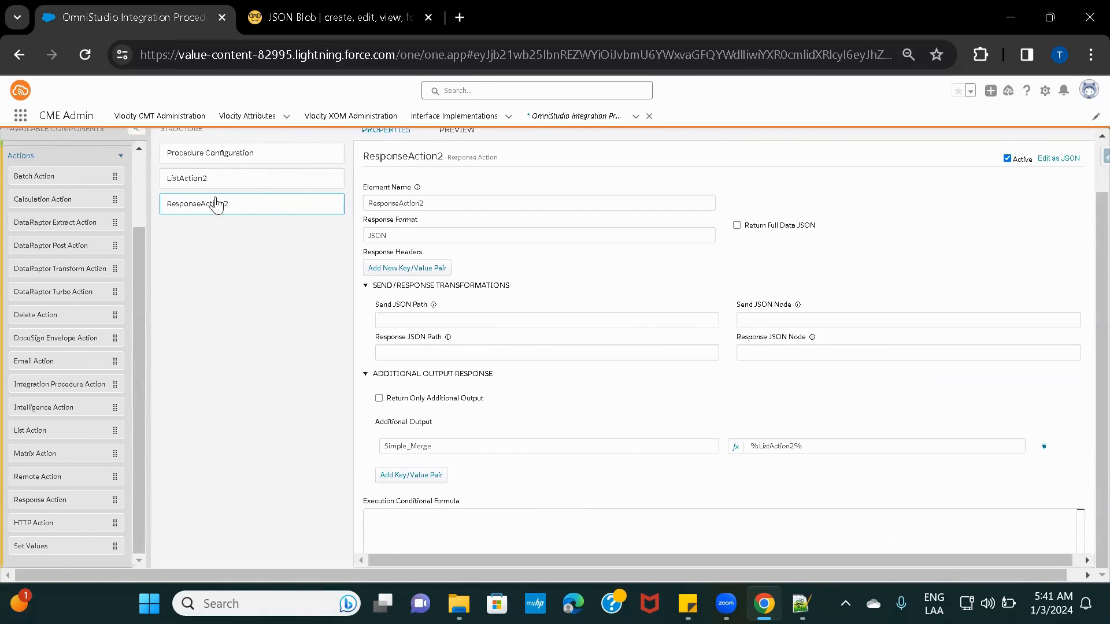
{"action": "left_click", "coordinate": [203, 184]}
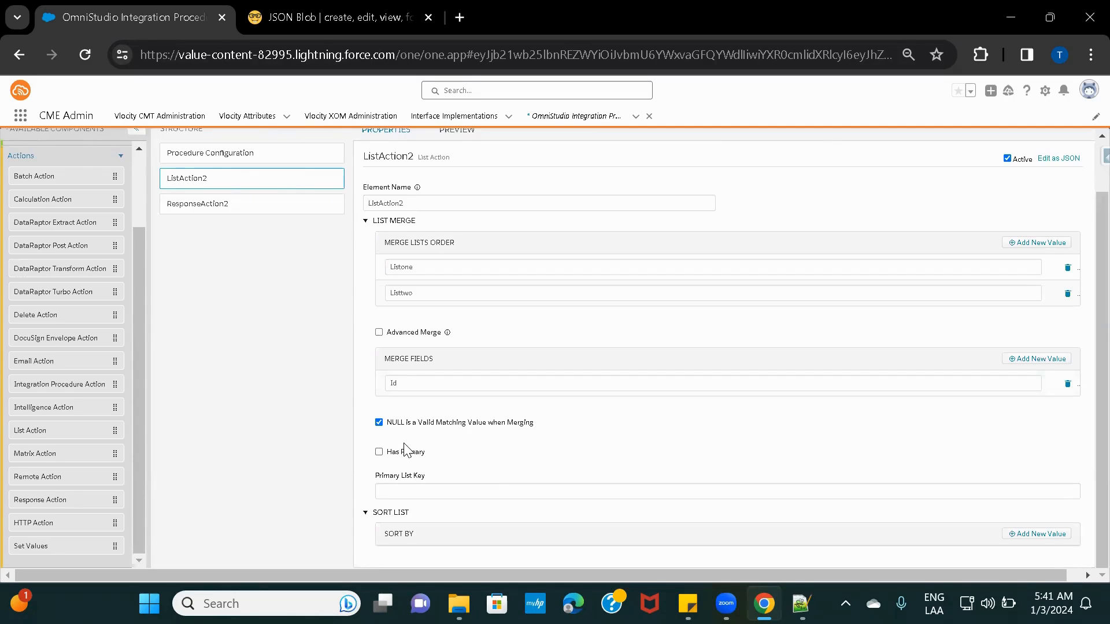
{"action": "left_click", "coordinate": [274, 14]}
{"action": "scroll", "coordinate": [263, 240], "scroll_direction": "down", "scroll_amount": 1}
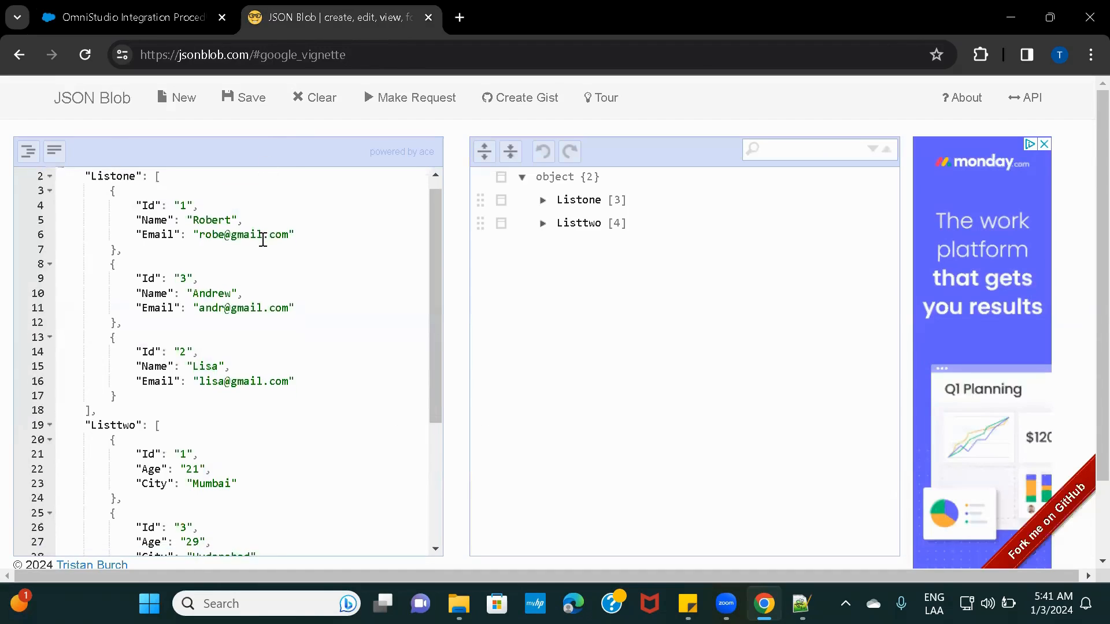
{"action": "scroll", "coordinate": [261, 240], "scroll_direction": "down", "scroll_amount": 5}
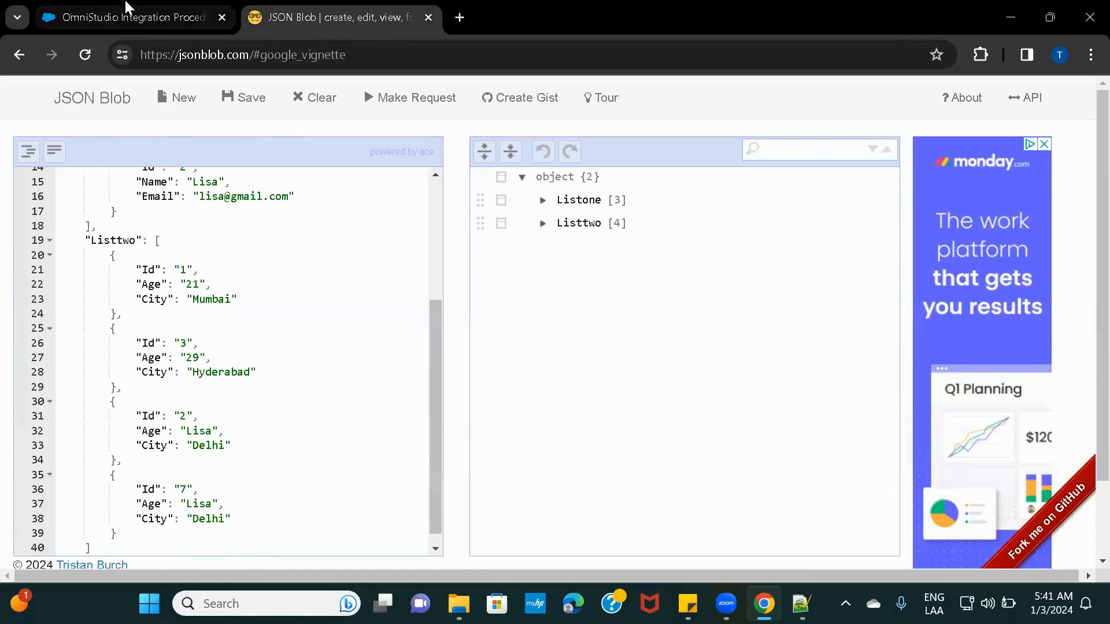
{"action": "left_click", "coordinate": [113, 17]}
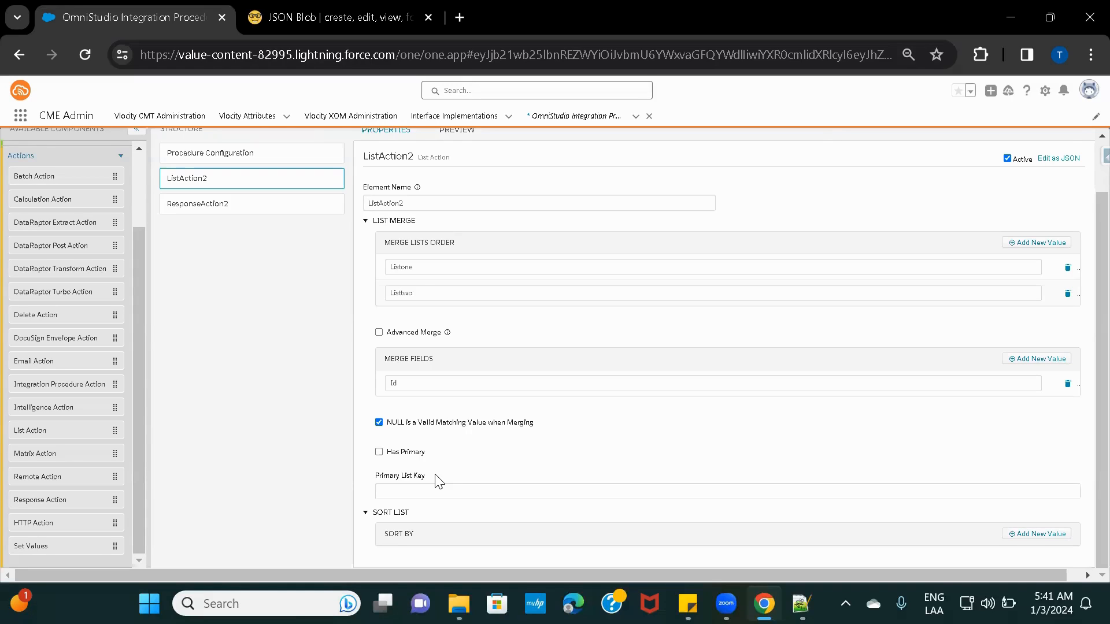
Compare the Id values of the Listone and Listtwo records in JSON Blob
{"action": "left_click", "coordinate": [311, 19]}
{"action": "scroll", "coordinate": [195, 442], "scroll_direction": "down", "scroll_amount": 1}
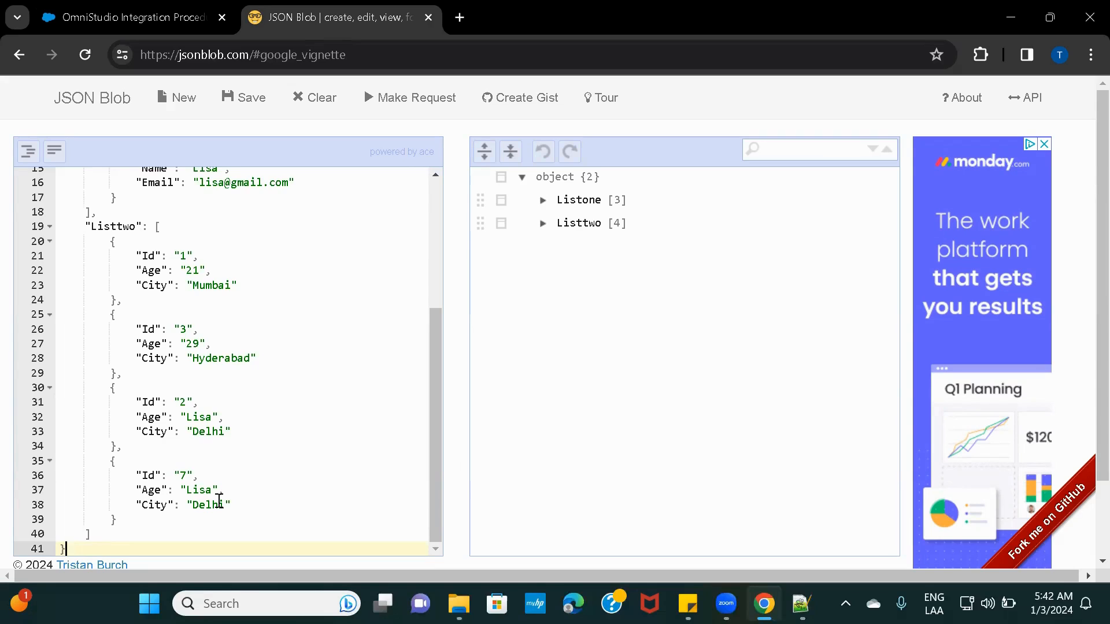
{"action": "scroll", "coordinate": [309, 356], "scroll_direction": "up", "scroll_amount": 5}
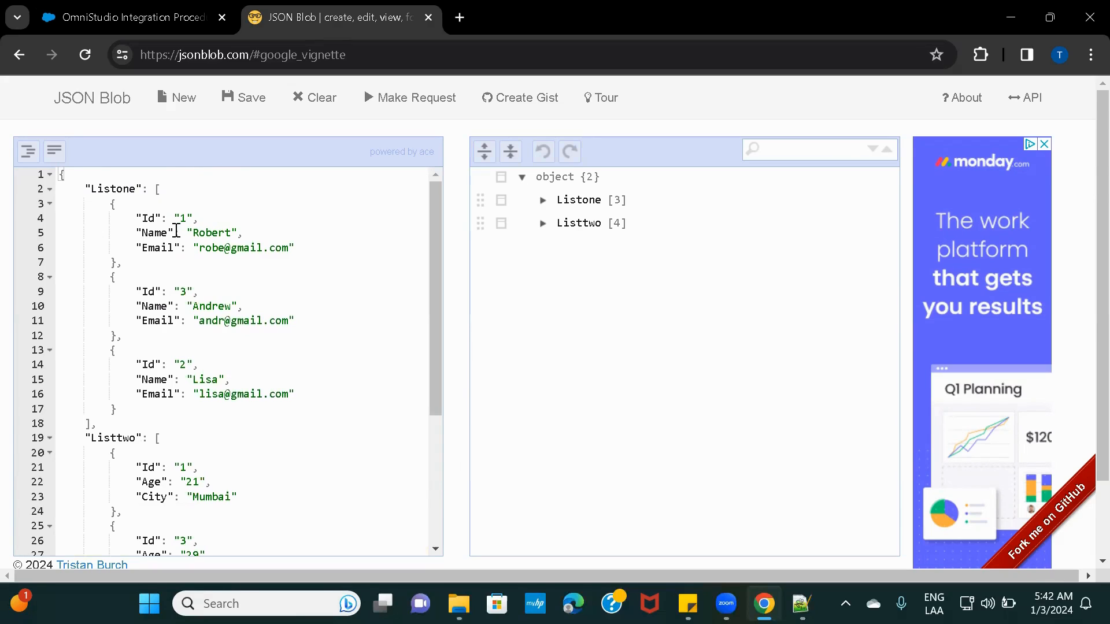
{"action": "scroll", "coordinate": [249, 401], "scroll_direction": "down", "scroll_amount": 3}
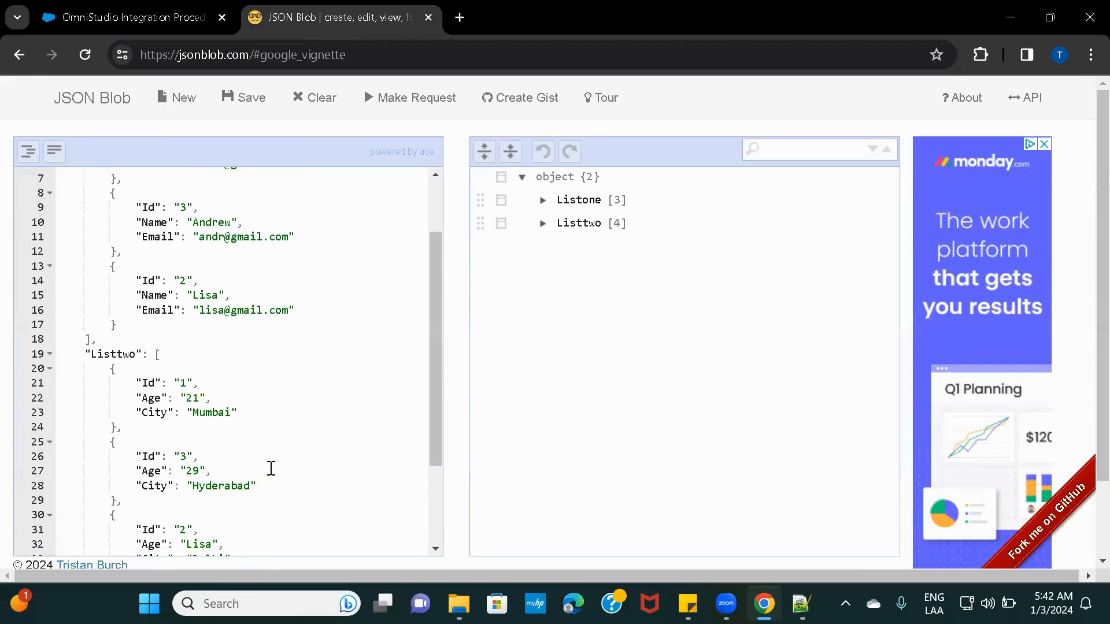
{"action": "scroll", "coordinate": [271, 468], "scroll_direction": "up", "scroll_amount": 3}
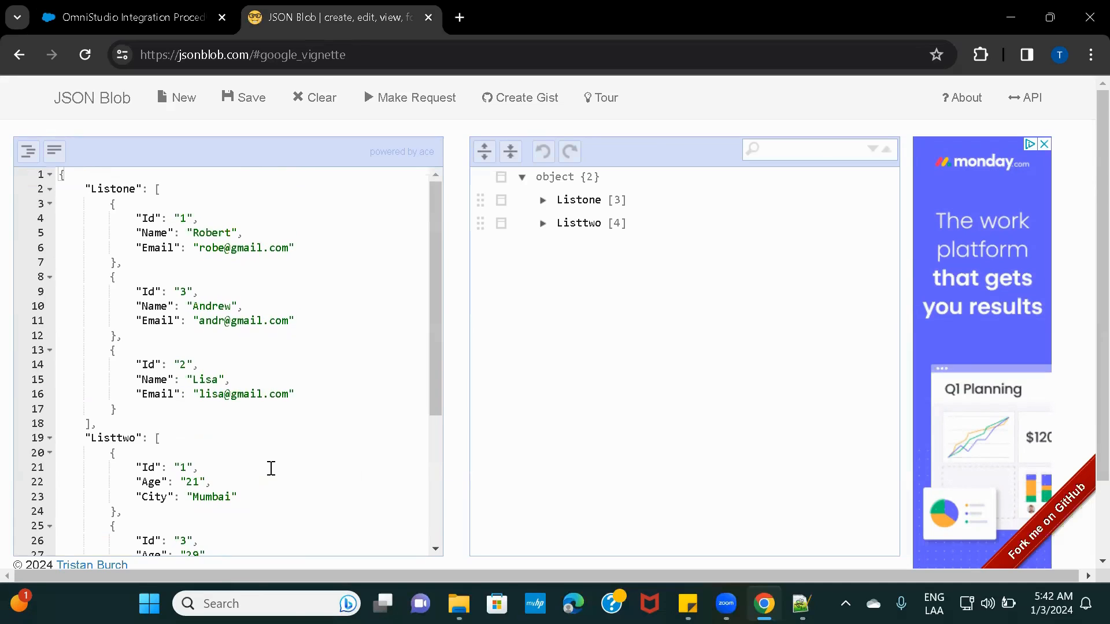
Copy the key Listone from JSON Blob, enable Has Primary on ListAction2, and set Primary List Key to Listone
{"action": "left_click", "coordinate": [117, 189]}
{"action": "double_click", "coordinate": [117, 189]}
{"action": "key", "text": "ctrl+c"}
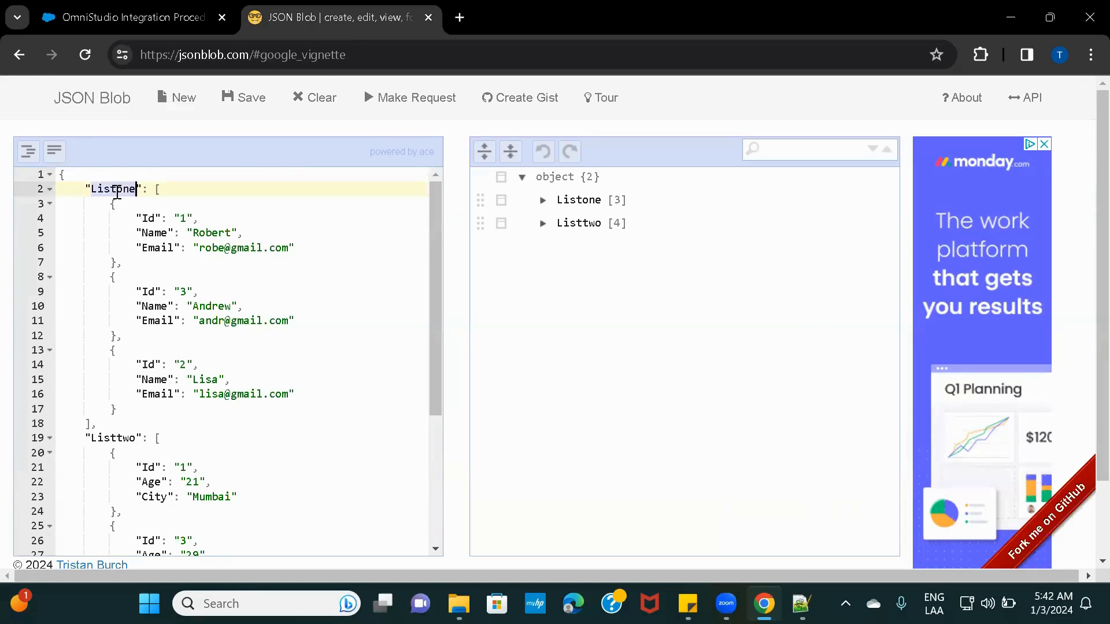
{"action": "left_click", "coordinate": [143, 25]}
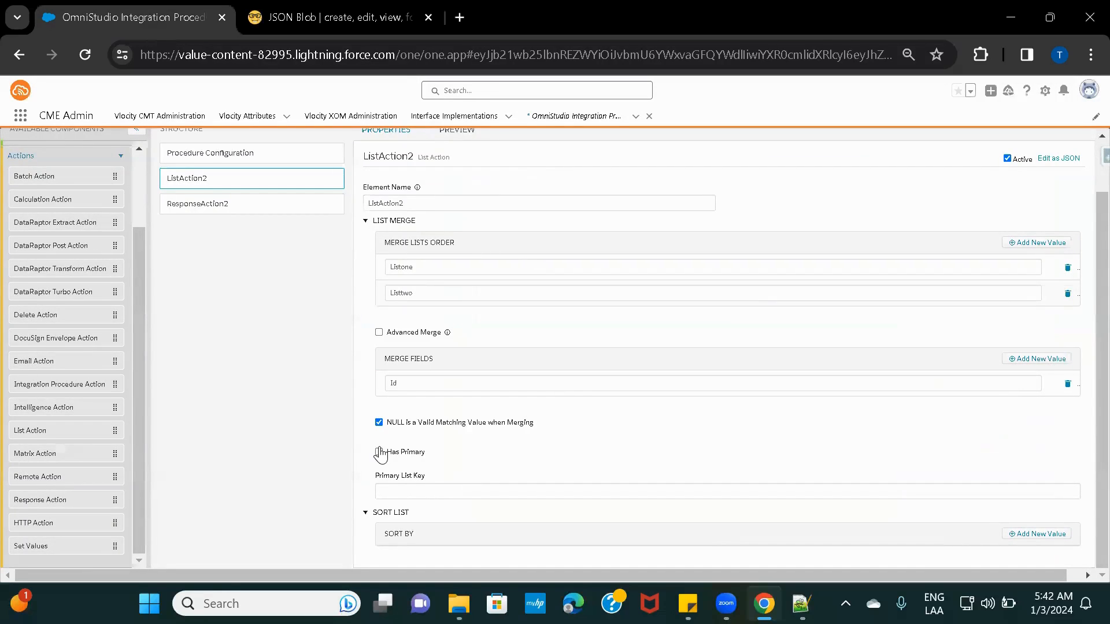
{"action": "left_click", "coordinate": [439, 490]}
{"action": "key", "text": "ctrl+v"}
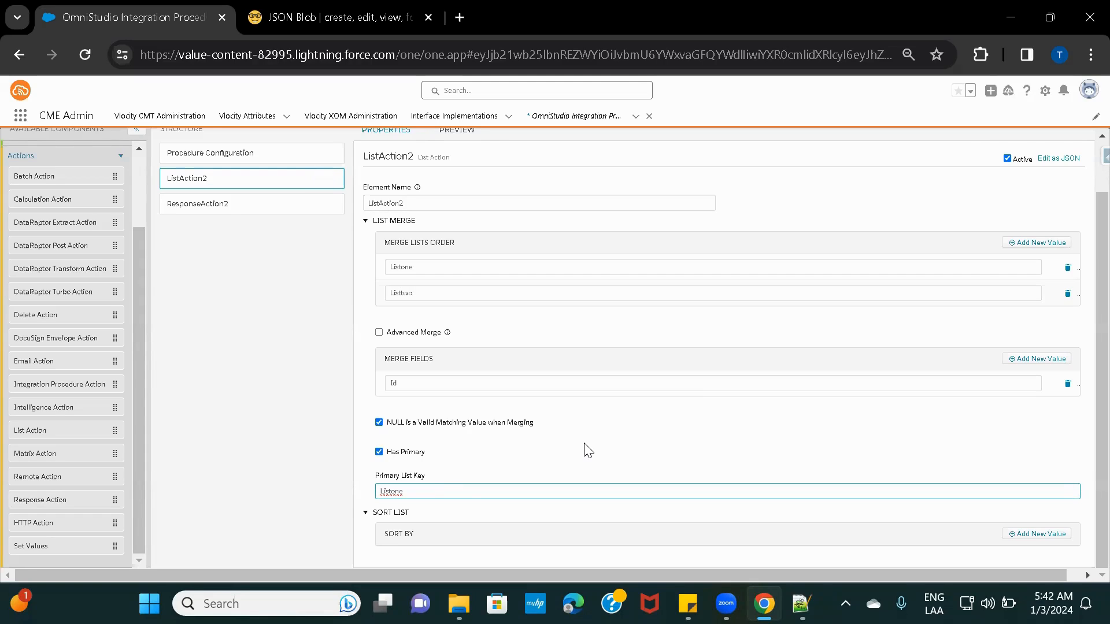
Execute the integration procedure in the preview with the primary list set, and reopen ListAction2's properties
{"action": "left_click", "coordinate": [461, 134]}
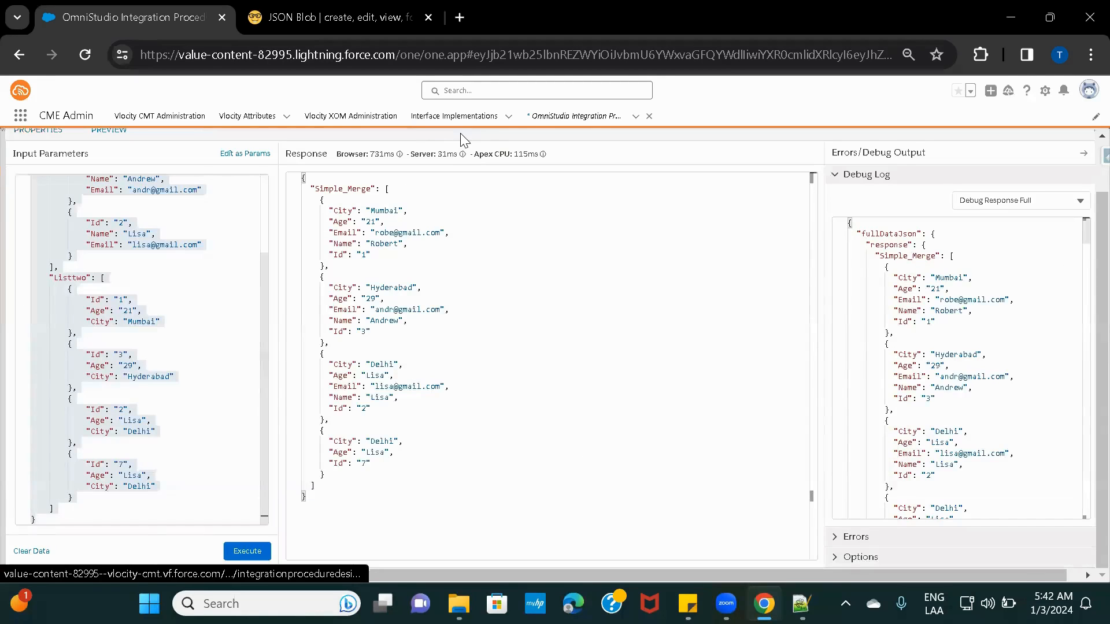
{"action": "left_click", "coordinate": [234, 551]}
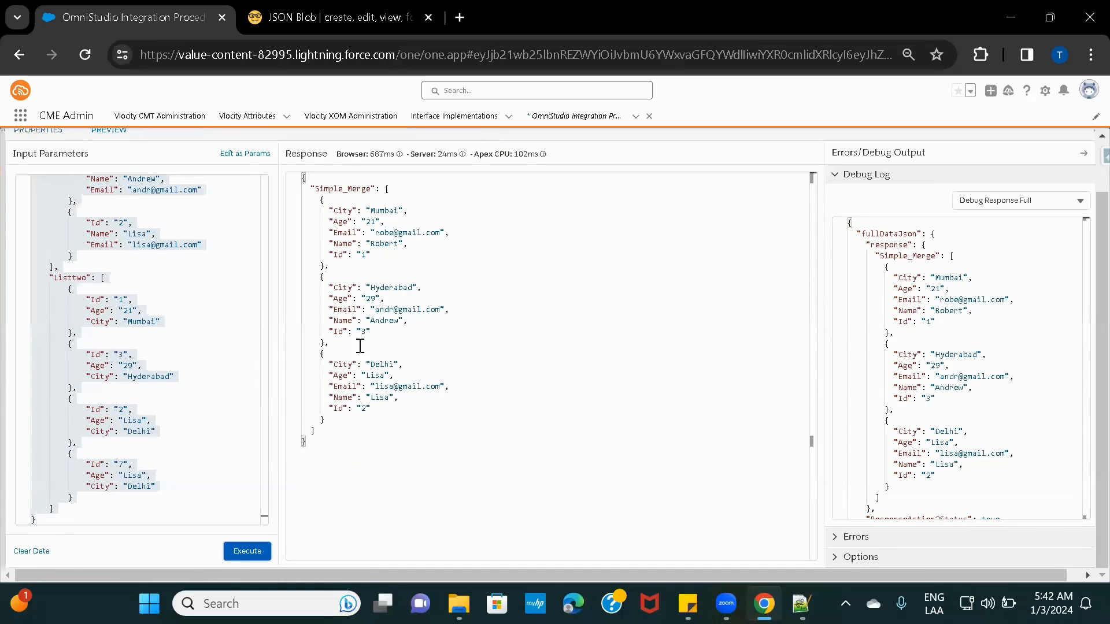
{"action": "left_click", "coordinate": [123, 475]}
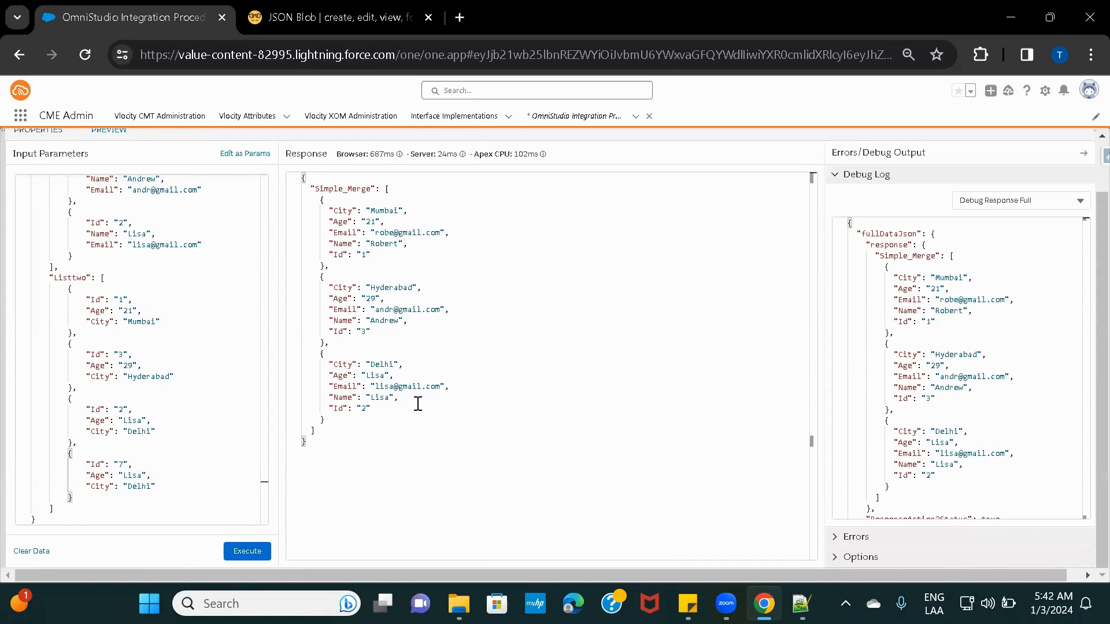
{"action": "left_click", "coordinate": [52, 131]}
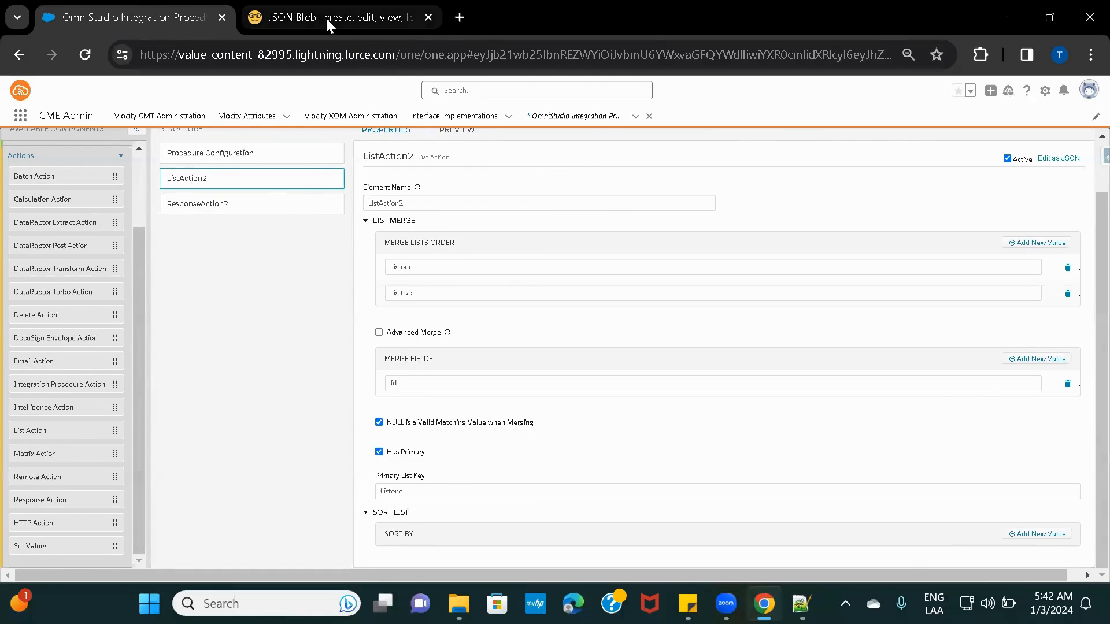
Copy the key Listtwo from JSON Blob and set ListAction2's Primary List Key to Listtwo
{"action": "left_click", "coordinate": [325, 16]}
{"action": "double_click", "coordinate": [124, 440]}
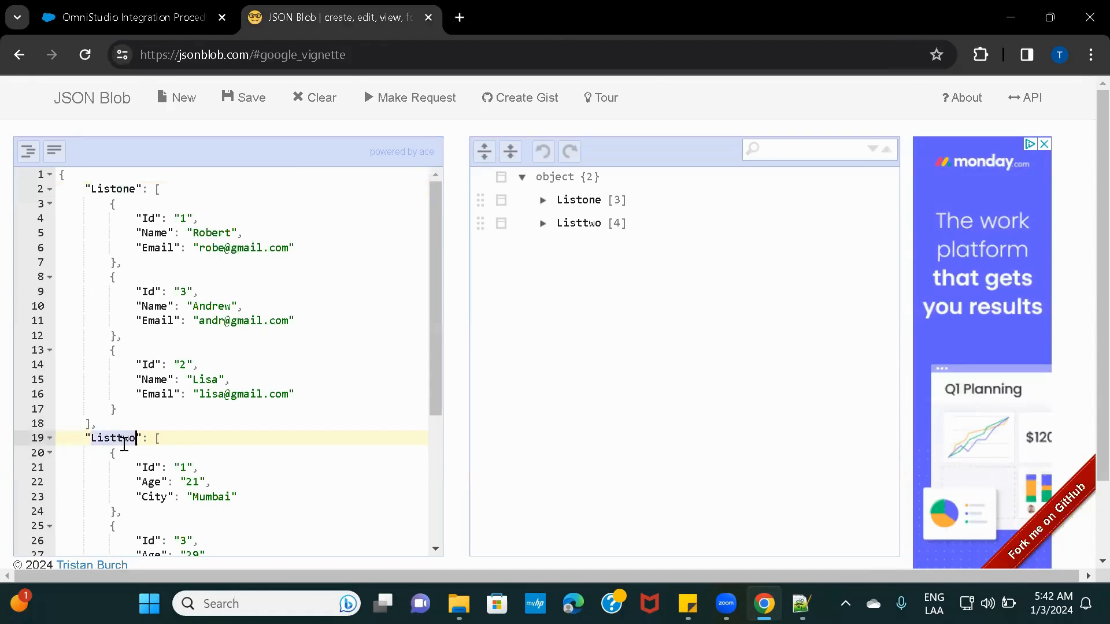
{"action": "left_click", "coordinate": [112, 19]}
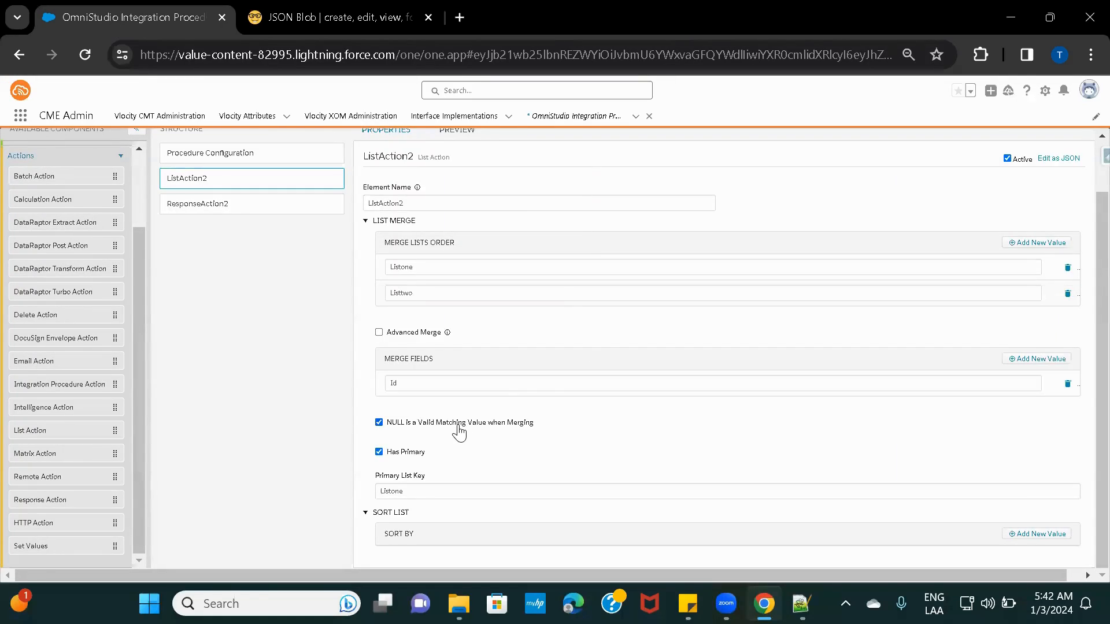
{"action": "scroll", "coordinate": [459, 430], "scroll_direction": "down", "scroll_amount": 2}
{"action": "left_click", "coordinate": [409, 370]}
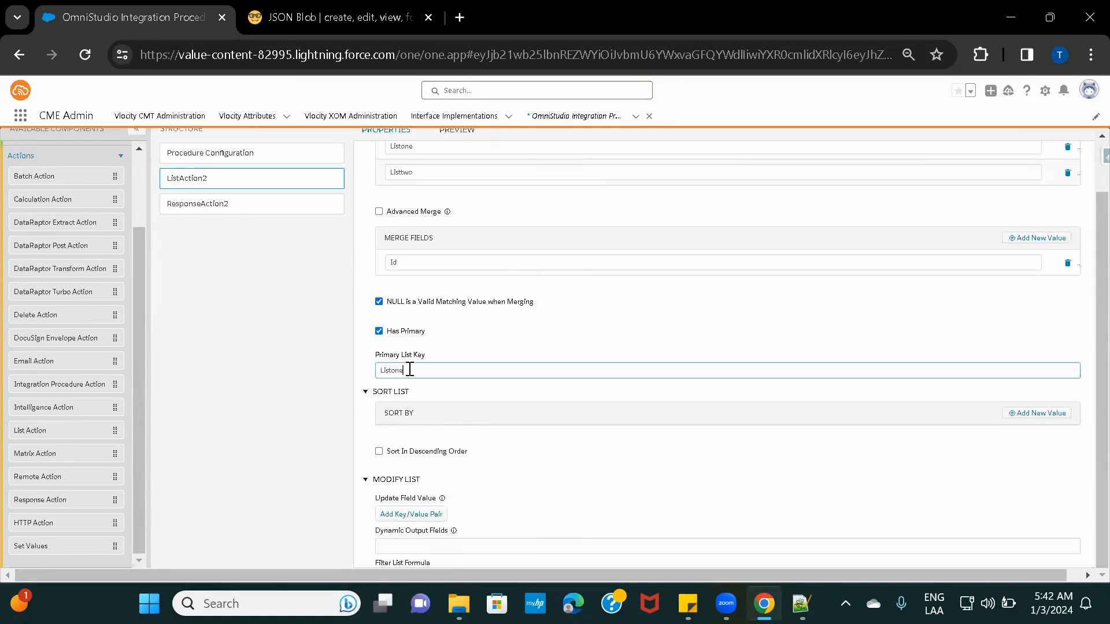
{"action": "key", "text": "ctrl+a"}
{"action": "key", "text": "ctrl+v"}
{"action": "left_click", "coordinate": [541, 338]}
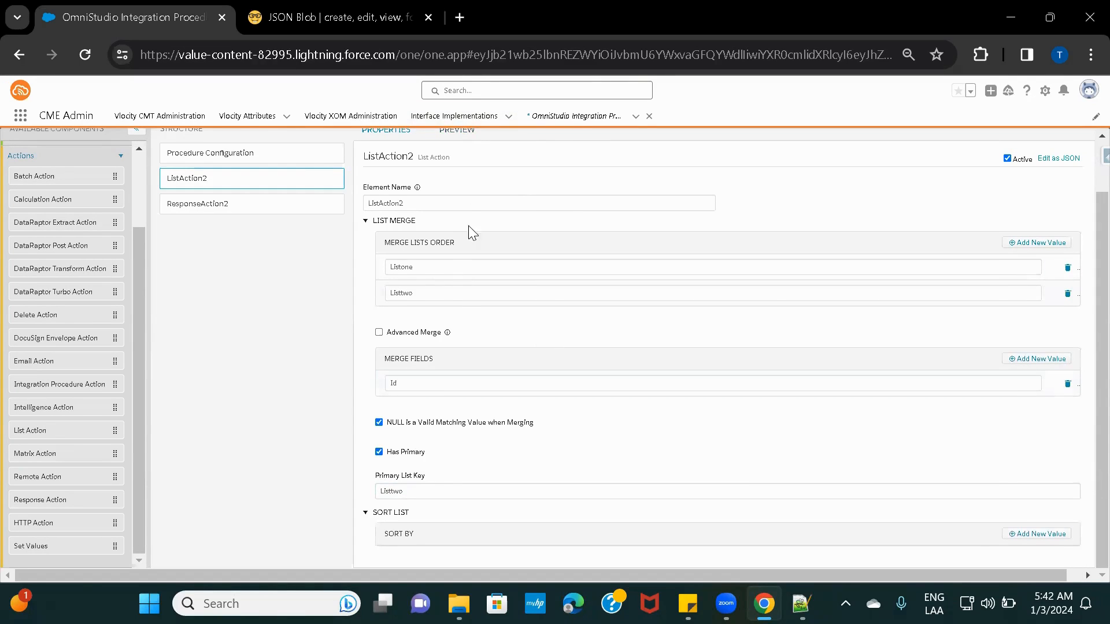
Execute the integration procedure in the preview with Listtwo as the primary list, and reopen ListAction2's properties
{"action": "left_click", "coordinate": [459, 131]}
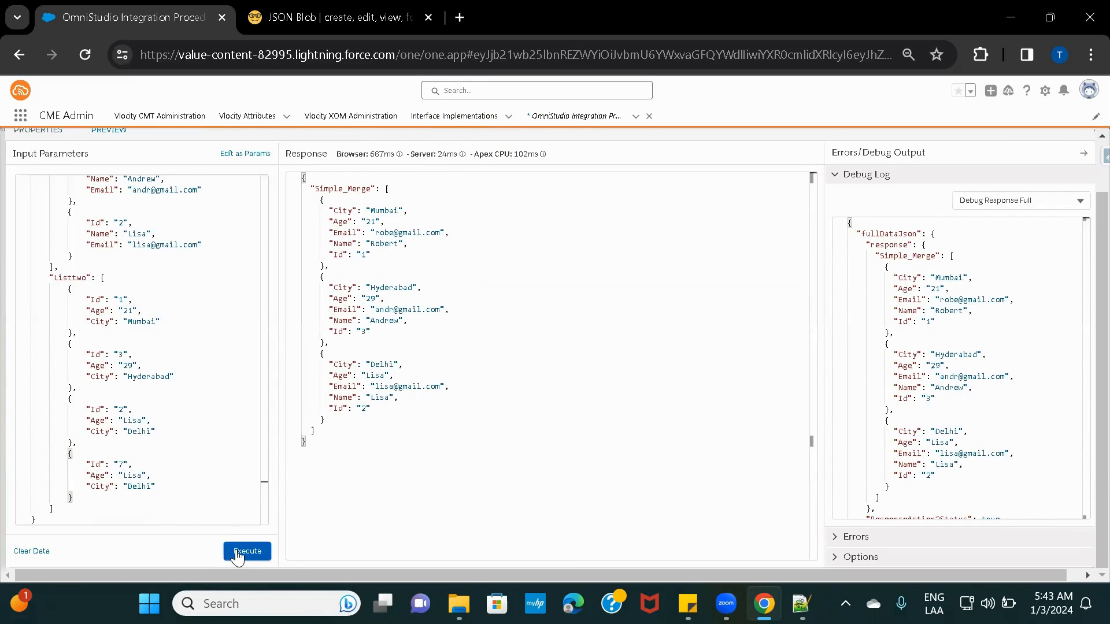
{"action": "left_click", "coordinate": [237, 552]}
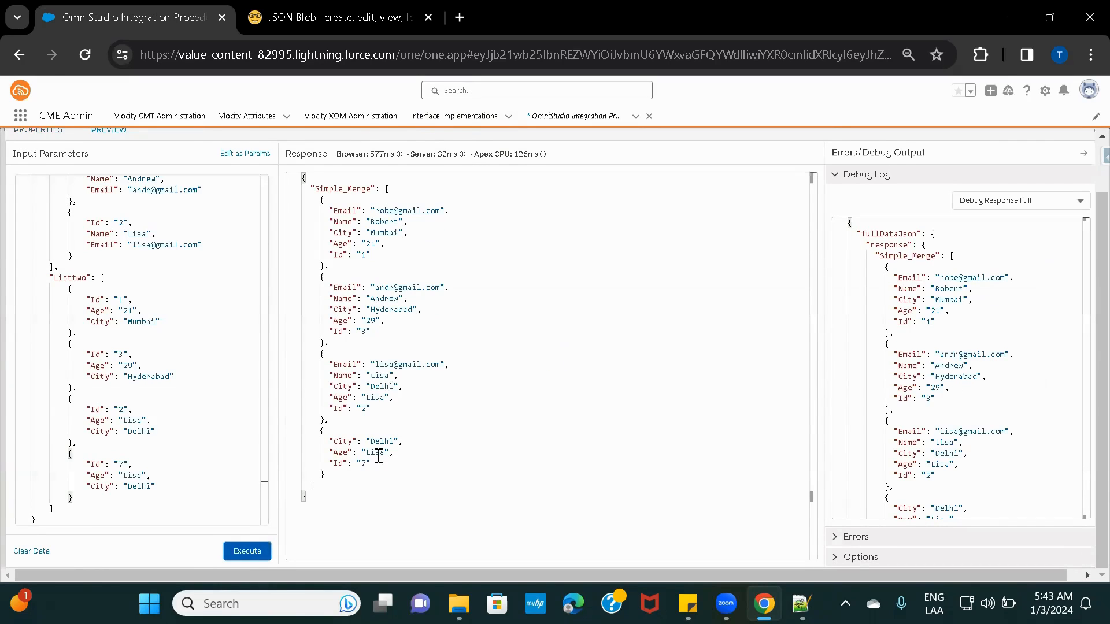
{"action": "left_click", "coordinate": [44, 134]}
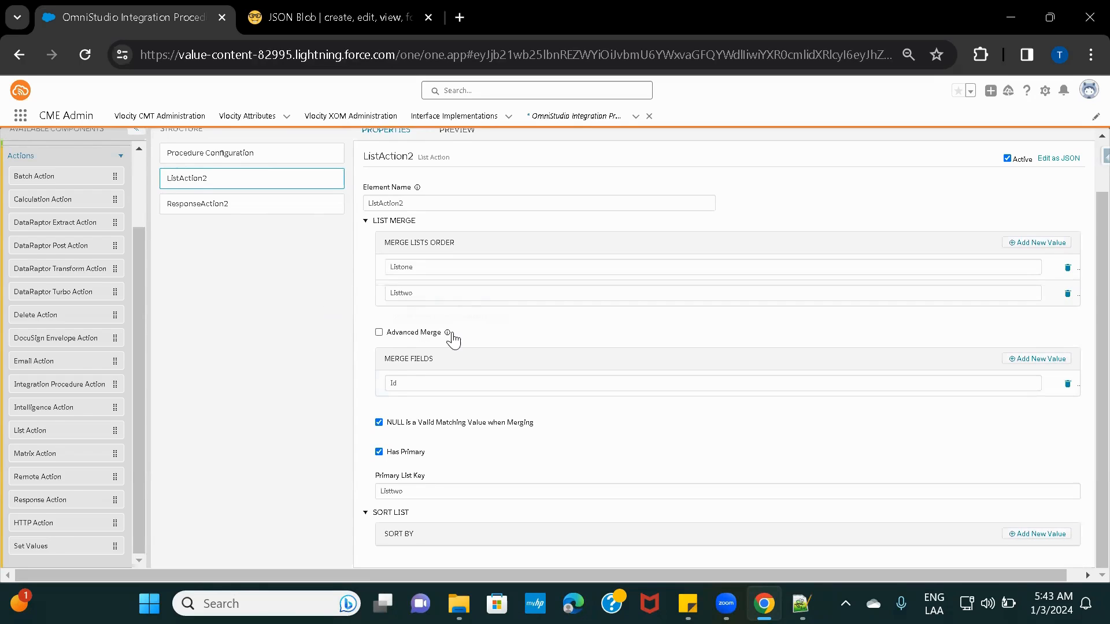
Add a new List Action between ListAction2 and ResponseAction2, and deactivate ListAction2
{"action": "scroll", "coordinate": [451, 333], "scroll_direction": "up", "scroll_amount": 1}
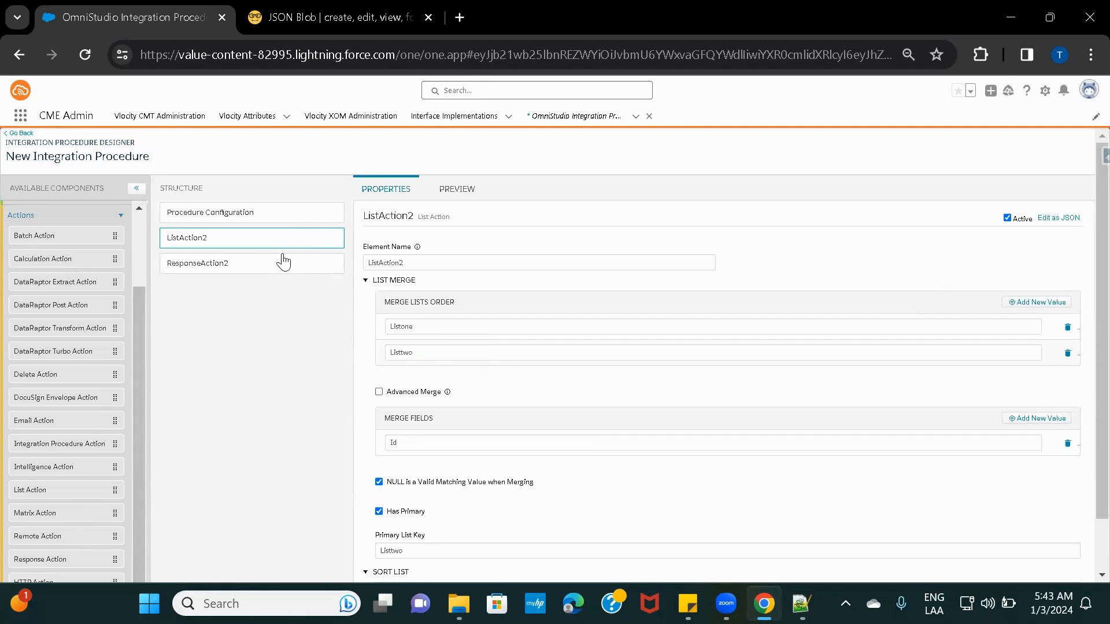
{"action": "scroll", "coordinate": [439, 382], "scroll_direction": "down", "scroll_amount": 1}
{"action": "scroll", "coordinate": [448, 418], "scroll_direction": "up", "scroll_amount": 1}
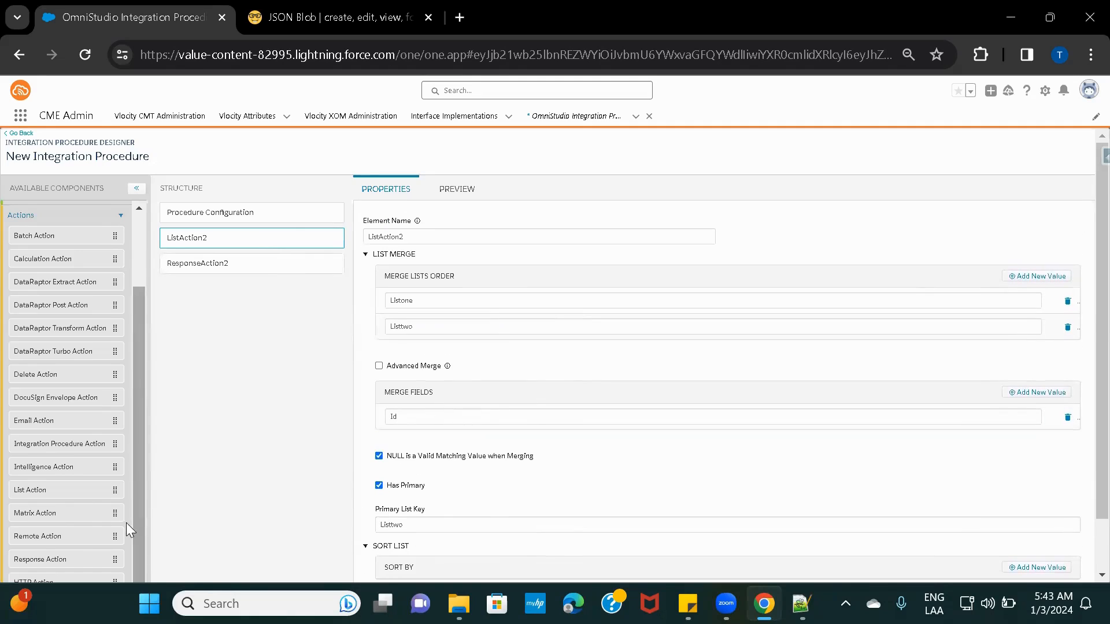
{"action": "left_click_drag", "start_coordinate": [35, 493], "coordinate": [244, 257]}
{"action": "left_click", "coordinate": [210, 240]}
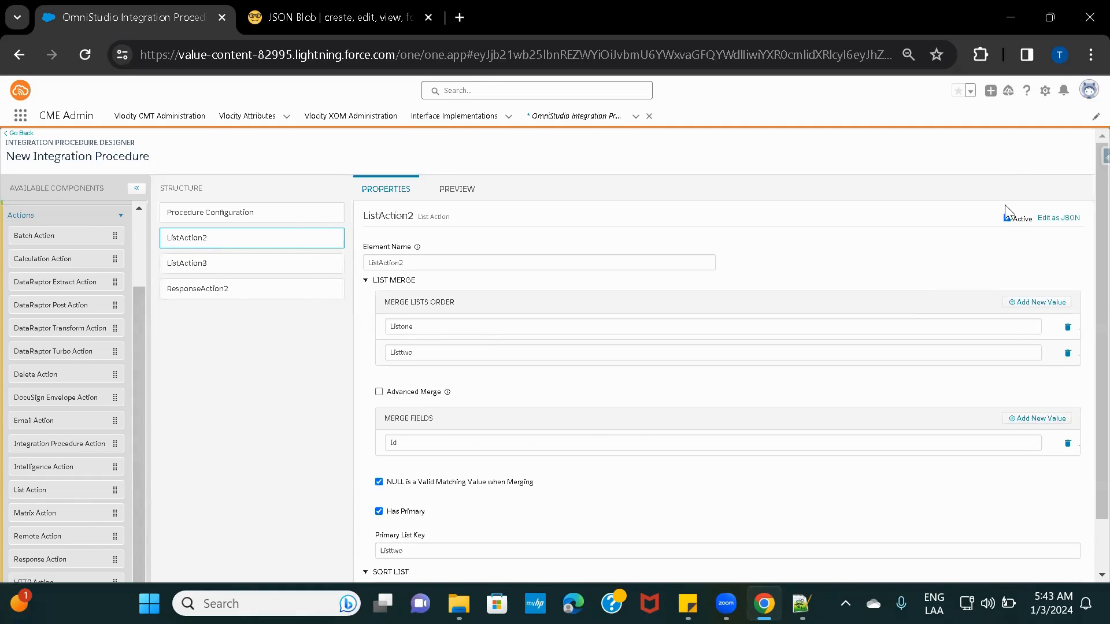
{"action": "left_click", "coordinate": [1007, 218]}
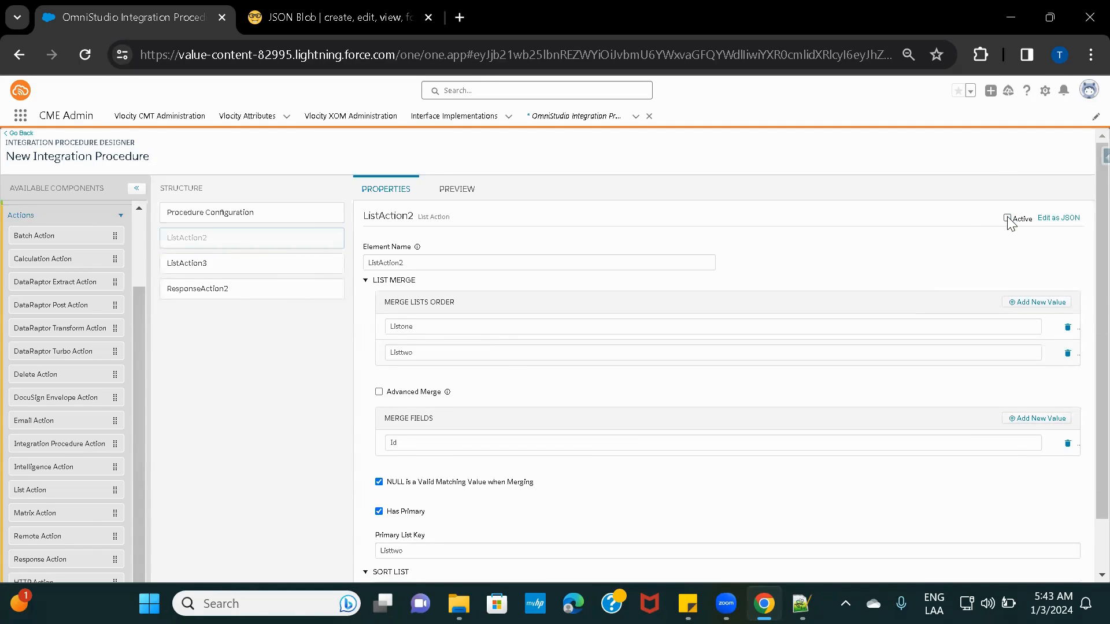
In ListAction3, add Listone, copied from JSON Blob, as the first value of the merge lists order
{"action": "left_click", "coordinate": [219, 264]}
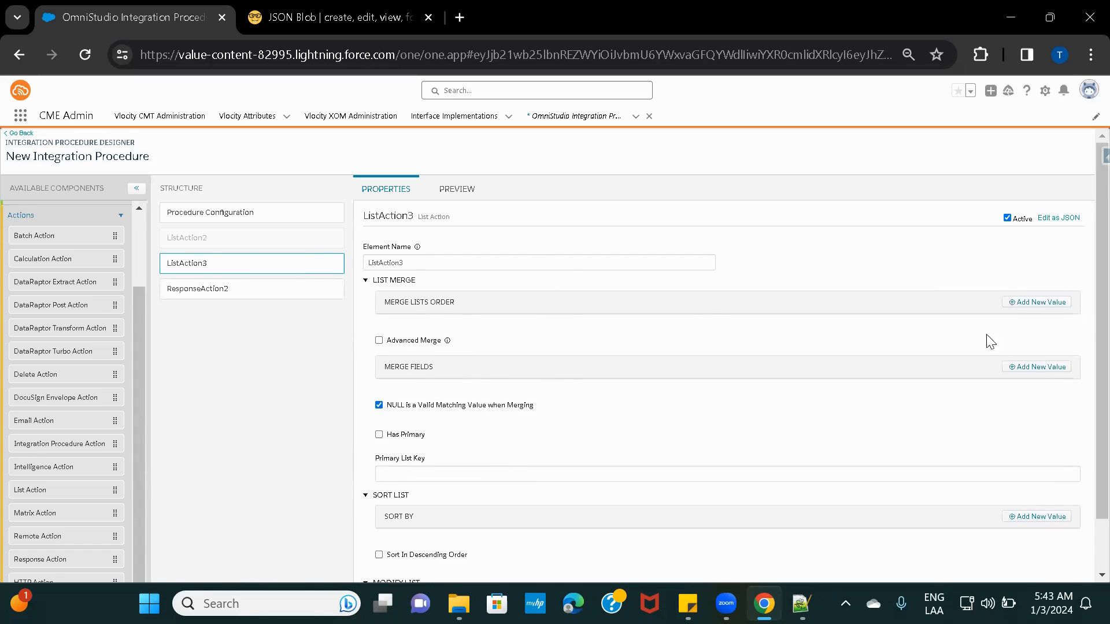
{"action": "left_click", "coordinate": [1030, 309]}
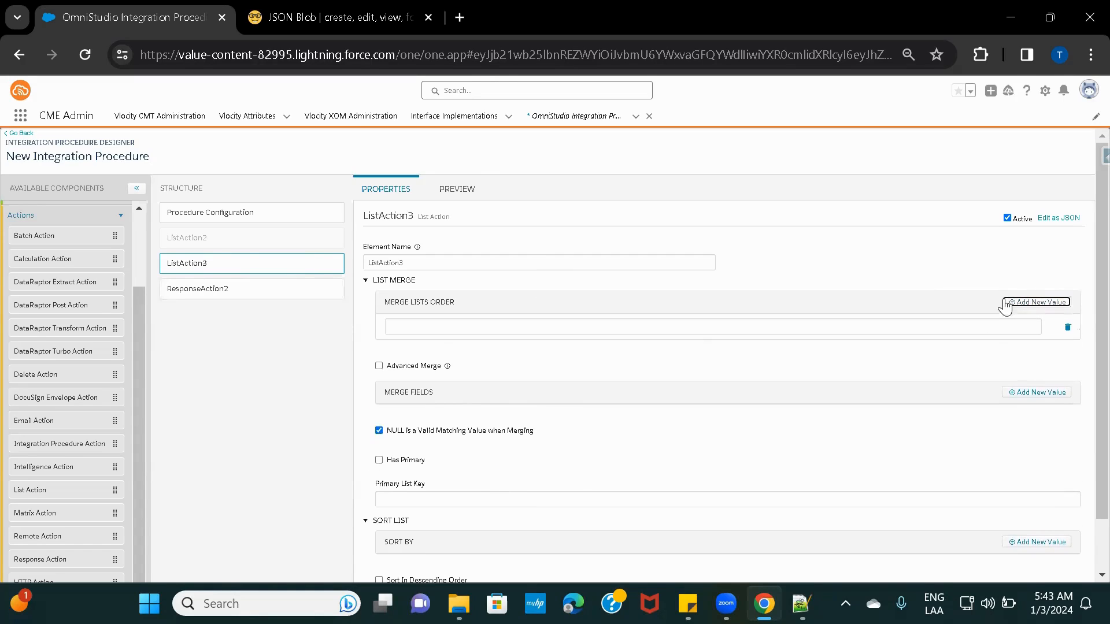
{"action": "left_click", "coordinate": [323, 18]}
{"action": "double_click", "coordinate": [97, 191]}
{"action": "key", "text": "ctrl+c"}
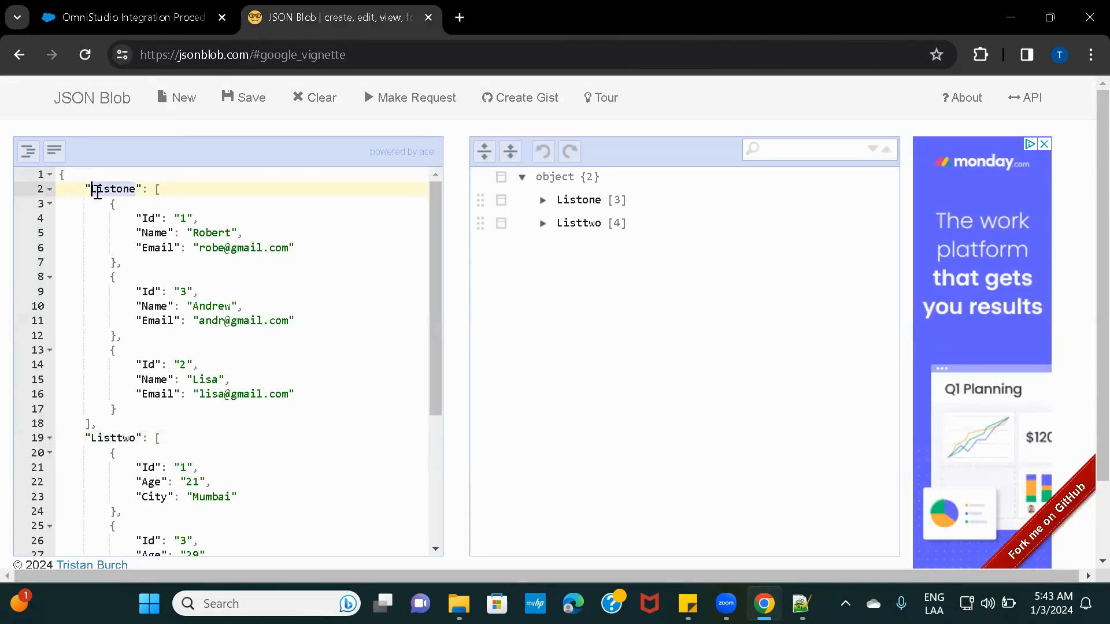
{"action": "left_click", "coordinate": [160, 19]}
{"action": "left_click", "coordinate": [476, 325]}
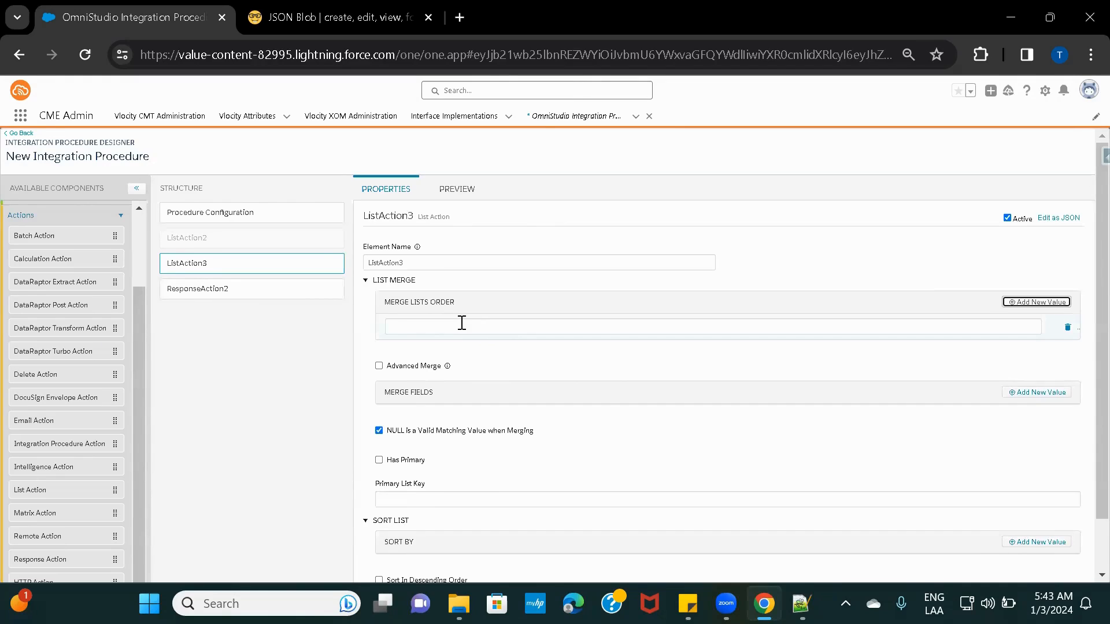
{"action": "left_click", "coordinate": [449, 322]}
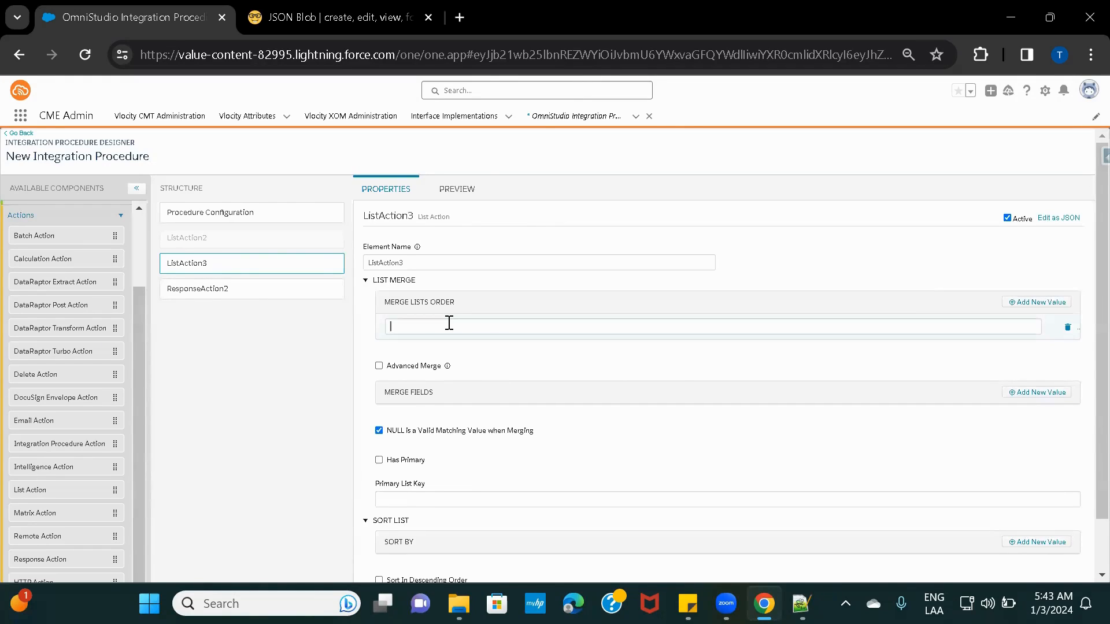
{"action": "key", "text": "ctrl+v"}
Add Listtwo, copied from JSON Blob, as the second merge list of ListAction3, and enable Advanced Merge
{"action": "left_click", "coordinate": [1016, 312]}
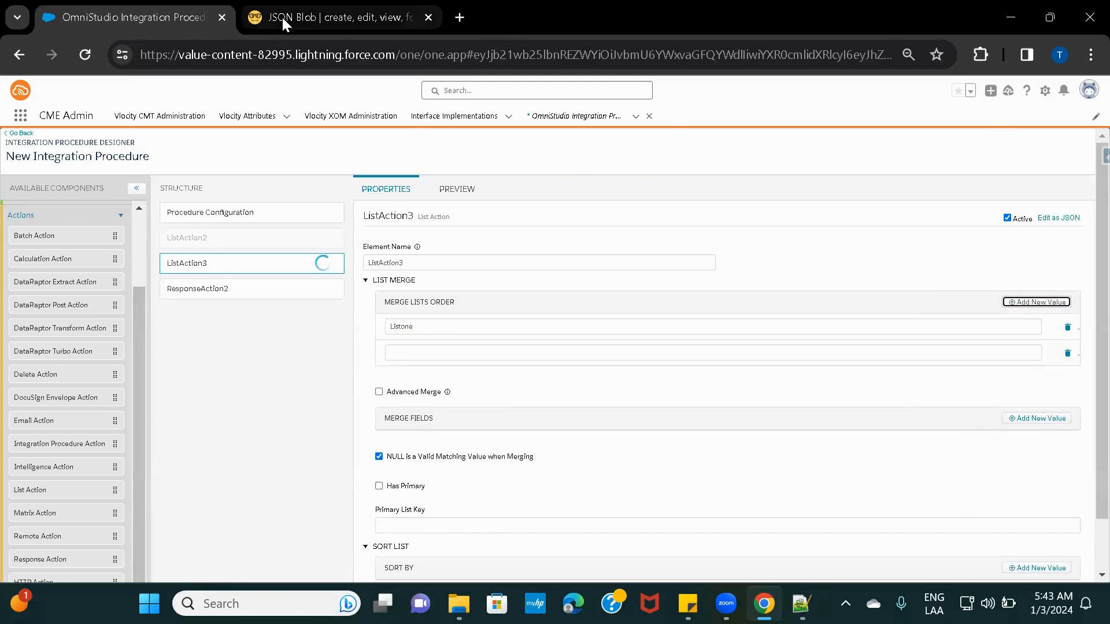
{"action": "left_click", "coordinate": [282, 16]}
{"action": "double_click", "coordinate": [116, 436]}
{"action": "key", "text": "ctrl+c"}
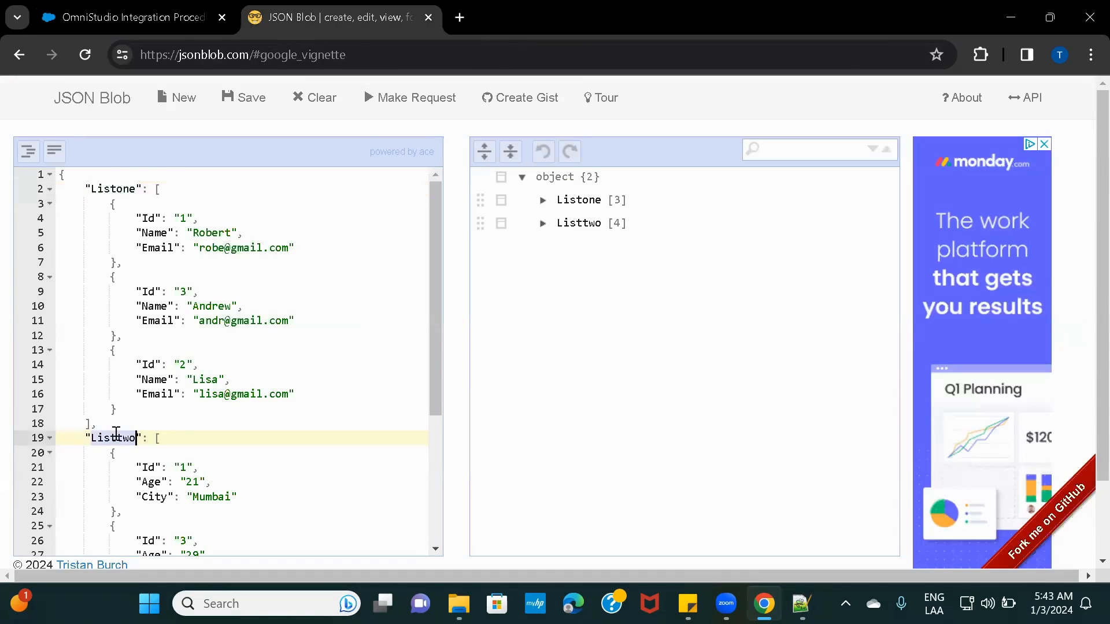
{"action": "left_click", "coordinate": [182, 23]}
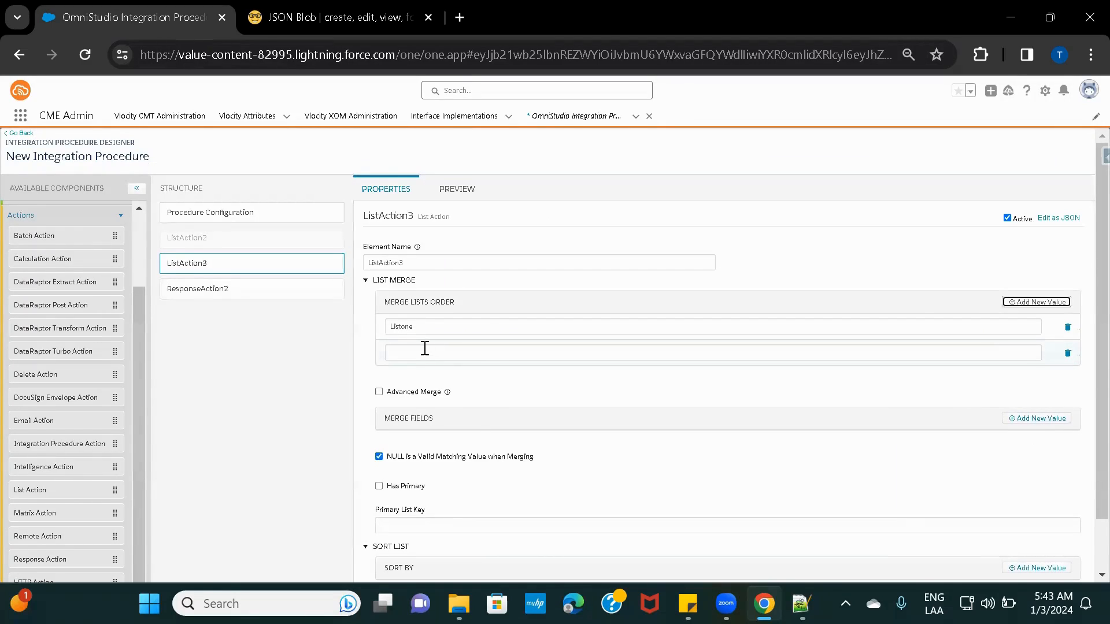
{"action": "left_click", "coordinate": [425, 351]}
{"action": "key", "text": "ctrl+v"}
{"action": "left_click", "coordinate": [474, 380]}
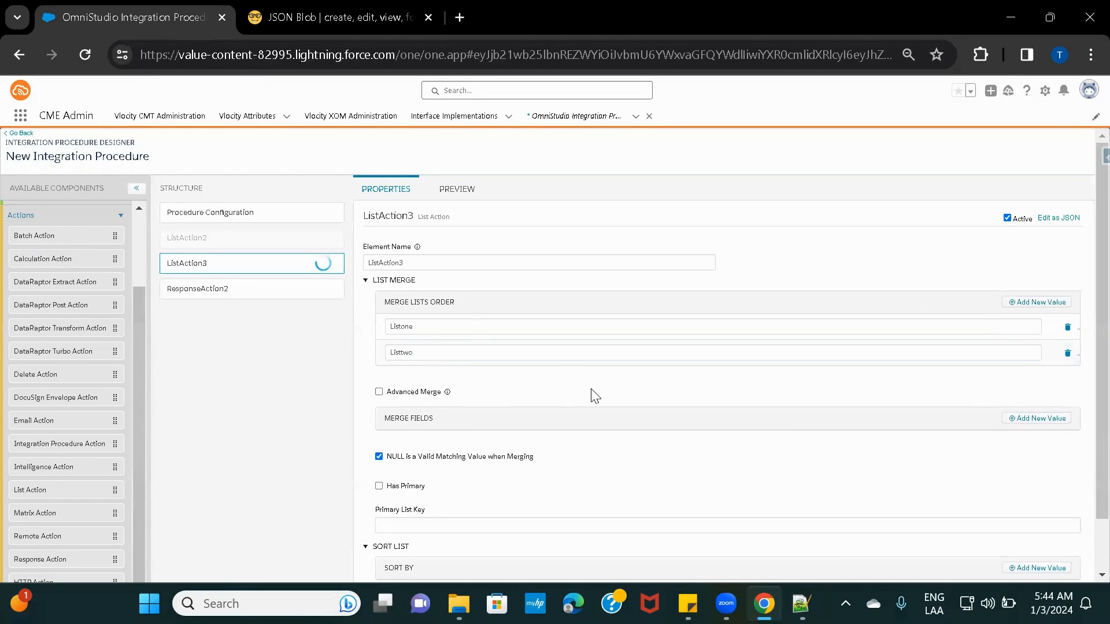
{"action": "left_click", "coordinate": [380, 393]}
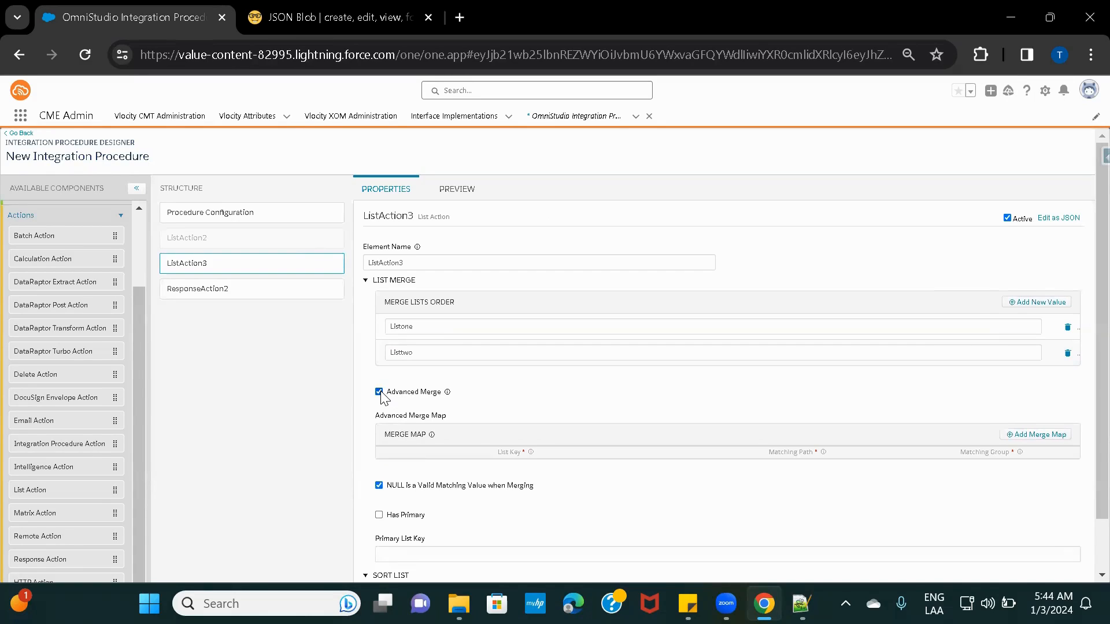
{"action": "scroll", "coordinate": [588, 410], "scroll_direction": "down", "scroll_amount": 1}
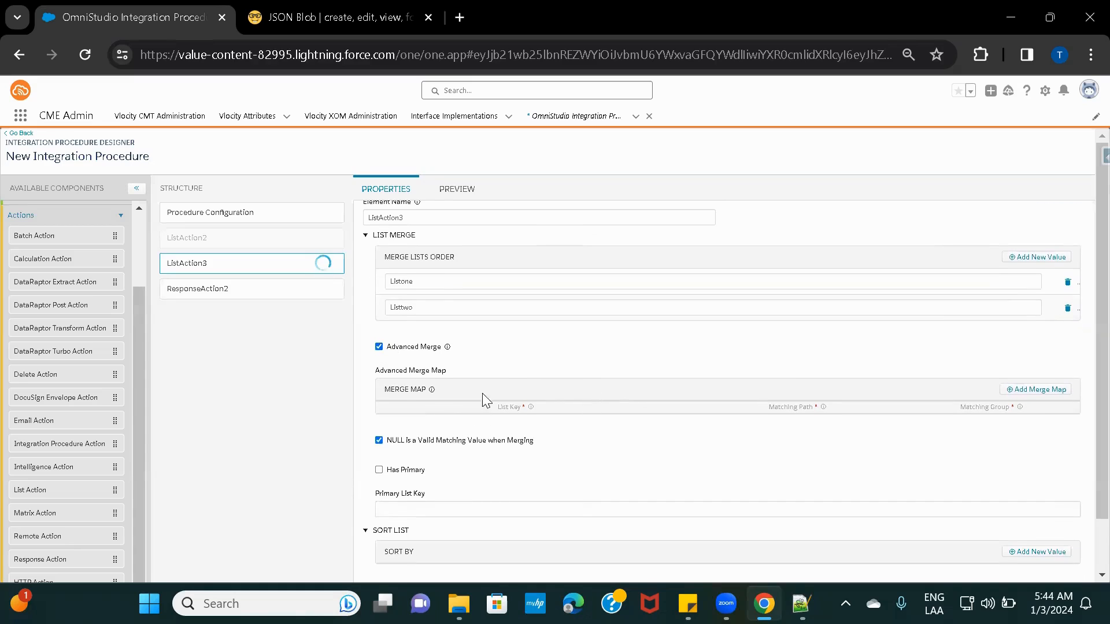
In JSON Blob, rename the Id key of the first Listtwo record to Code
{"action": "left_click", "coordinate": [360, 19]}
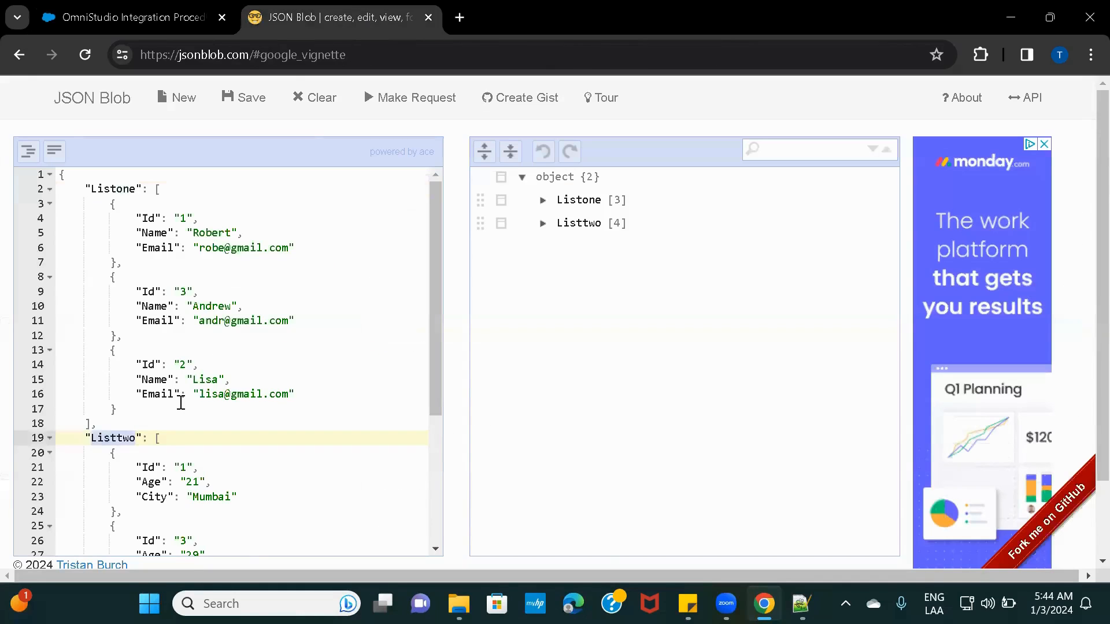
{"action": "scroll", "coordinate": [178, 402], "scroll_direction": "down", "scroll_amount": 1}
{"action": "scroll", "coordinate": [181, 403], "scroll_direction": "up", "scroll_amount": 1}
{"action": "scroll", "coordinate": [200, 448], "scroll_direction": "down", "scroll_amount": 1}
{"action": "left_click", "coordinate": [149, 435]}
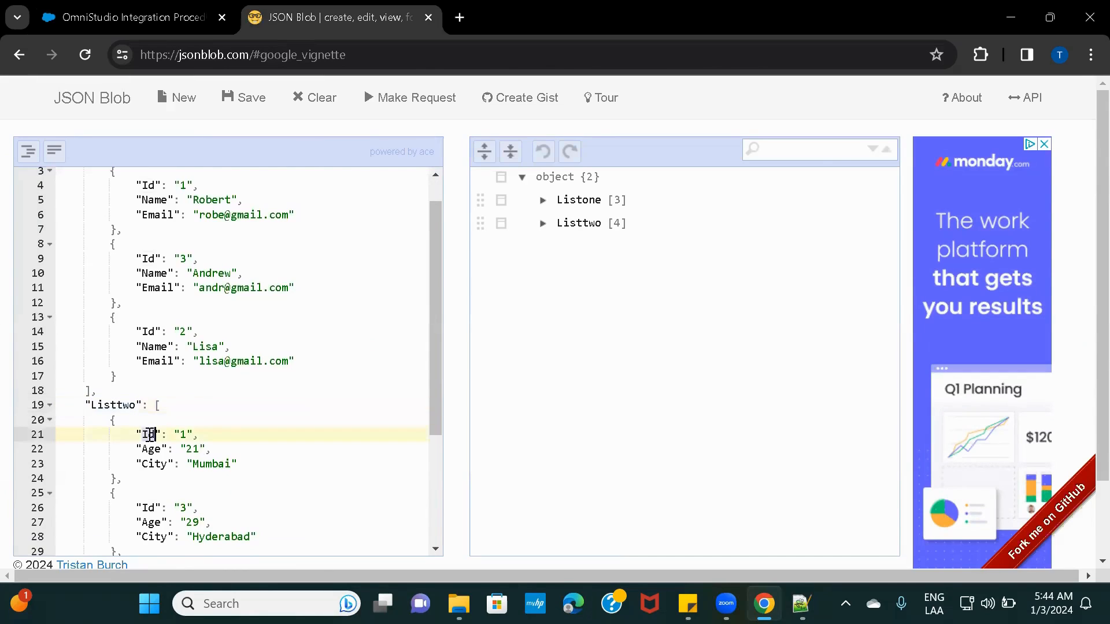
{"action": "key", "text": "BackSpace"}
{"action": "key", "text": "BackSpace"}
{"action": "type", "text": "Code"}
Copy the Code key and replace the Id key with it in the second and third Listtwo records
{"action": "scroll", "coordinate": [150, 434], "scroll_direction": "down", "scroll_amount": 1}
{"action": "double_click", "coordinate": [153, 388]}
{"action": "key", "text": "ctrl+c"}
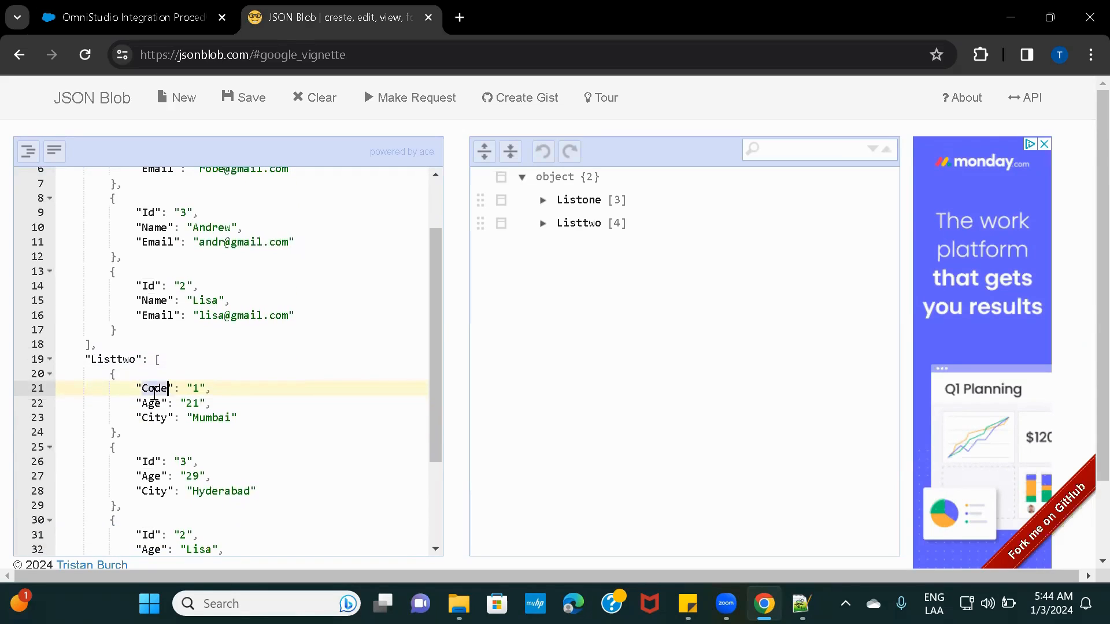
{"action": "double_click", "coordinate": [146, 461]}
{"action": "key", "text": "ctrl+v"}
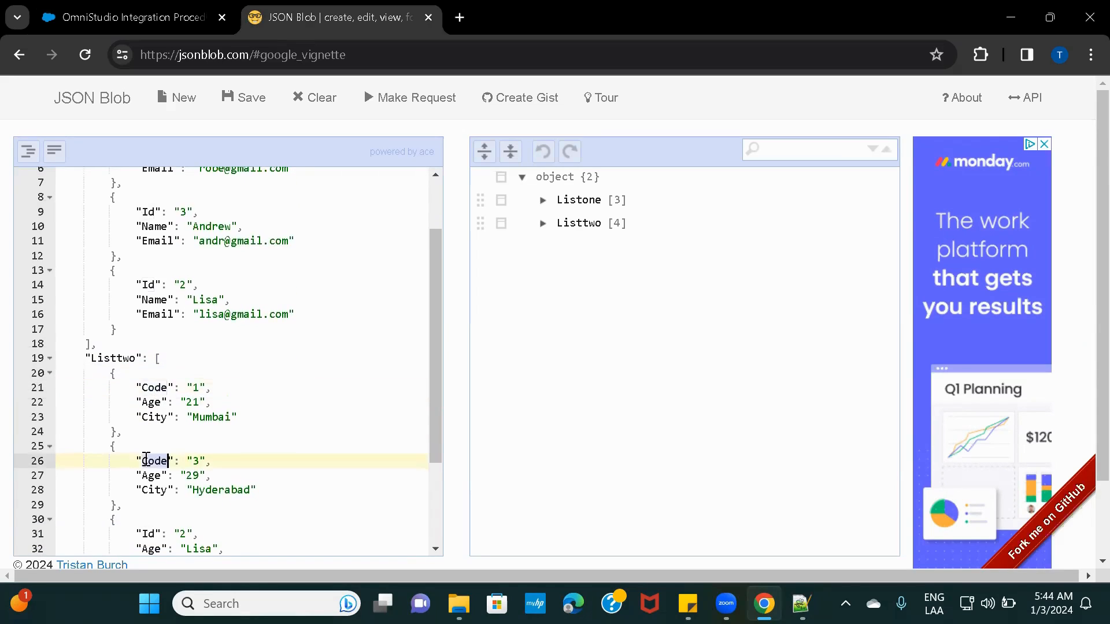
{"action": "scroll", "coordinate": [149, 461], "scroll_direction": "down", "scroll_amount": 1}
{"action": "left_click", "coordinate": [148, 478]}
{"action": "double_click", "coordinate": [148, 478]}
{"action": "key", "text": "ctrl+v"}
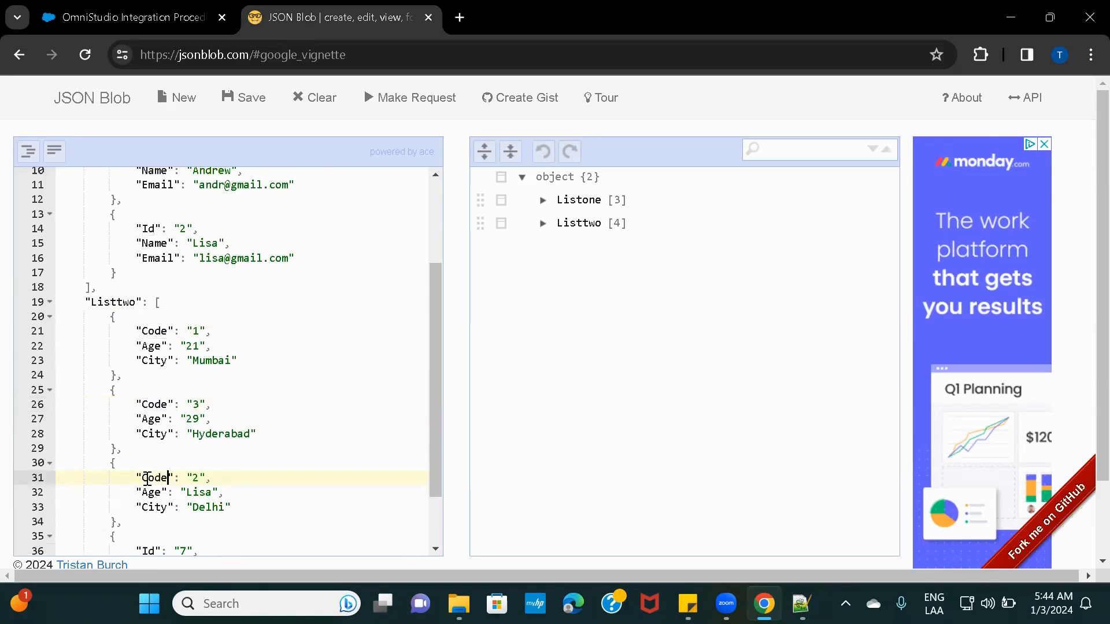
Delete the fourth Listtwo record, with Id 7, and remove the trailing comma after the third record
{"action": "scroll", "coordinate": [149, 477], "scroll_direction": "down", "scroll_amount": 1}
{"action": "left_click_drag", "start_coordinate": [118, 461], "coordinate": [141, 521]}
{"action": "key", "text": "BackSpace"}
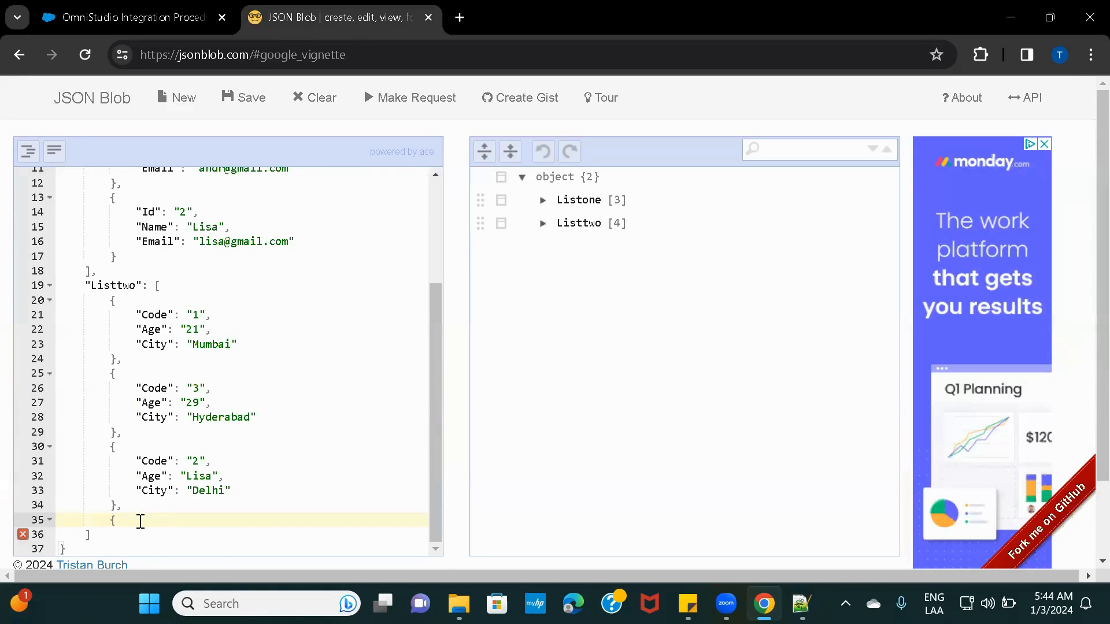
{"action": "key", "text": "BackSpace"}
{"action": "left_click", "coordinate": [130, 507]}
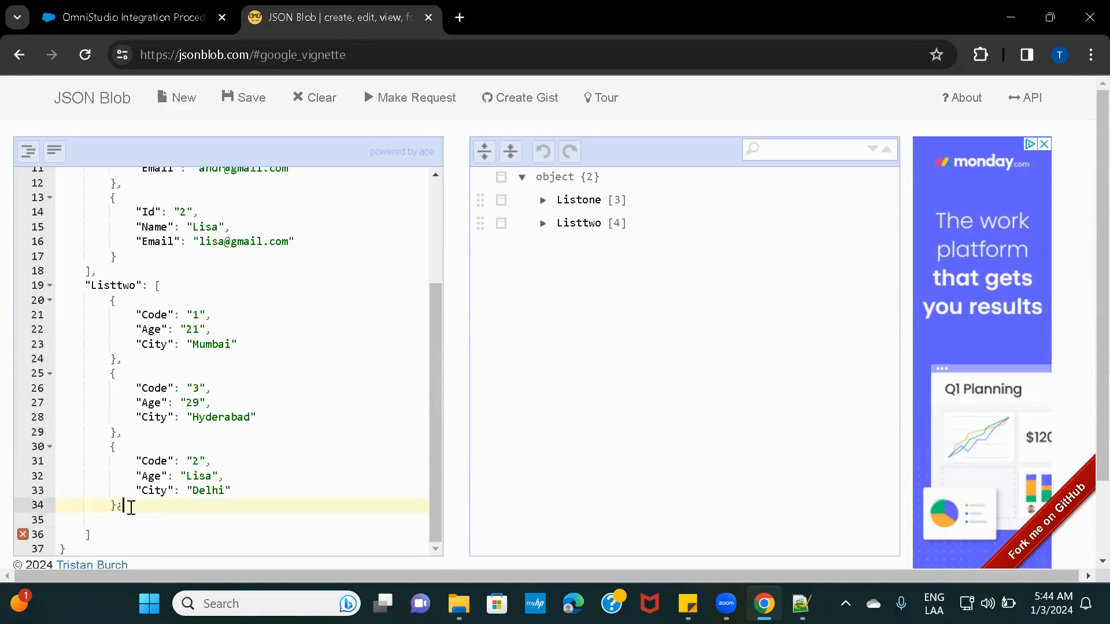
{"action": "key", "text": "BackSpace"}
{"action": "scroll", "coordinate": [272, 394], "scroll_direction": "up", "scroll_amount": 4}
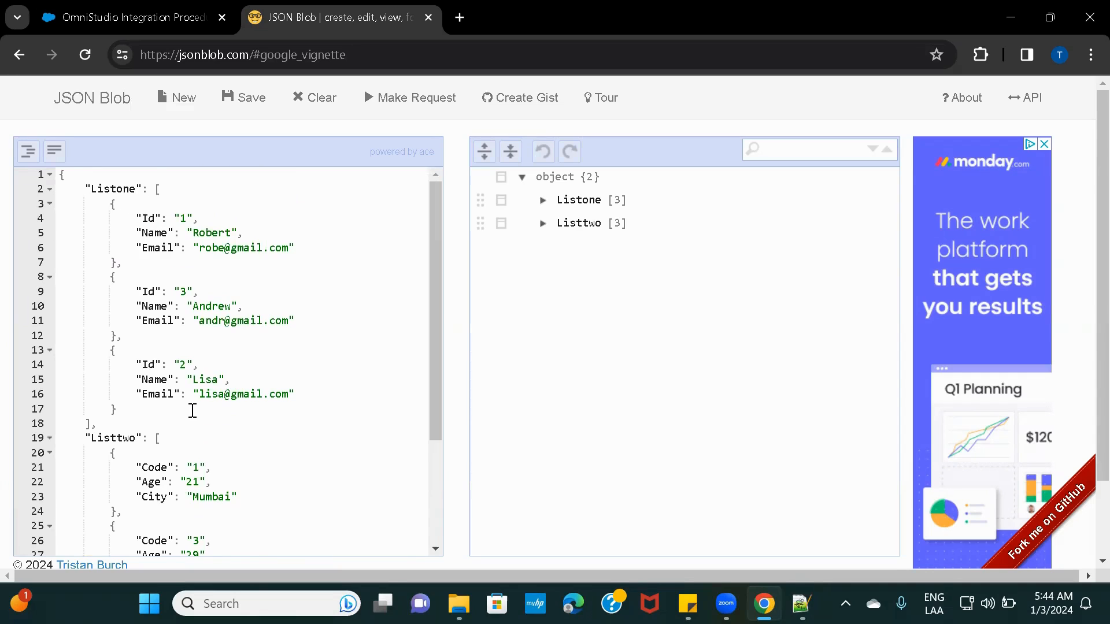
Compare the Id key in Listone with the Code key in Listtwo, and return to ListAction3's properties in the integration procedure
{"action": "scroll", "coordinate": [193, 410], "scroll_direction": "down", "scroll_amount": 2}
{"action": "double_click", "coordinate": [158, 406]}
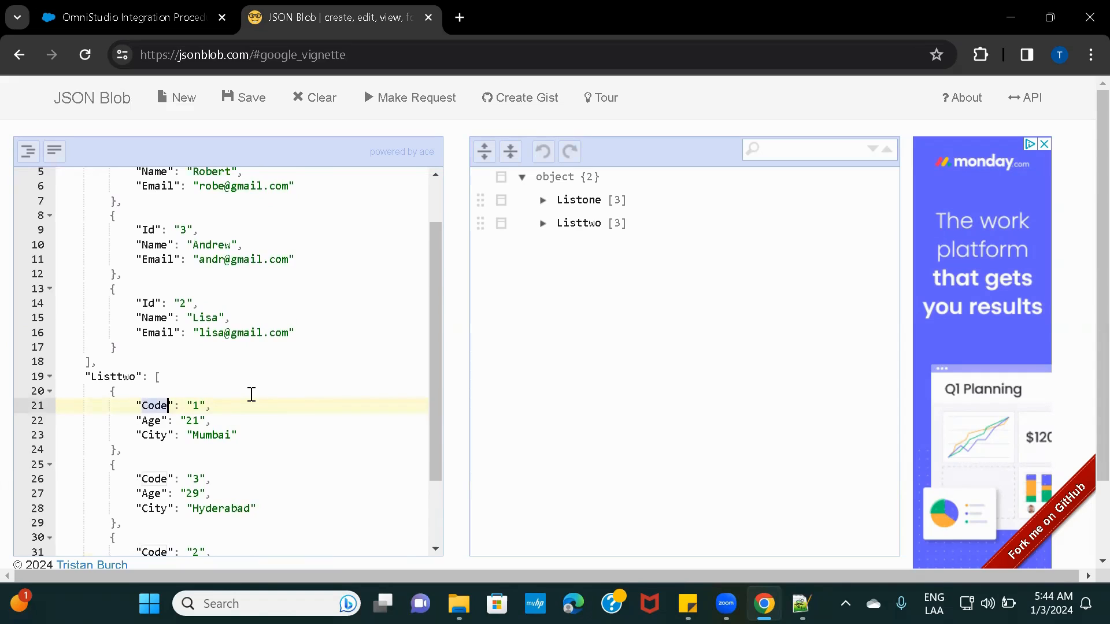
{"action": "scroll", "coordinate": [251, 394], "scroll_direction": "up", "scroll_amount": 2}
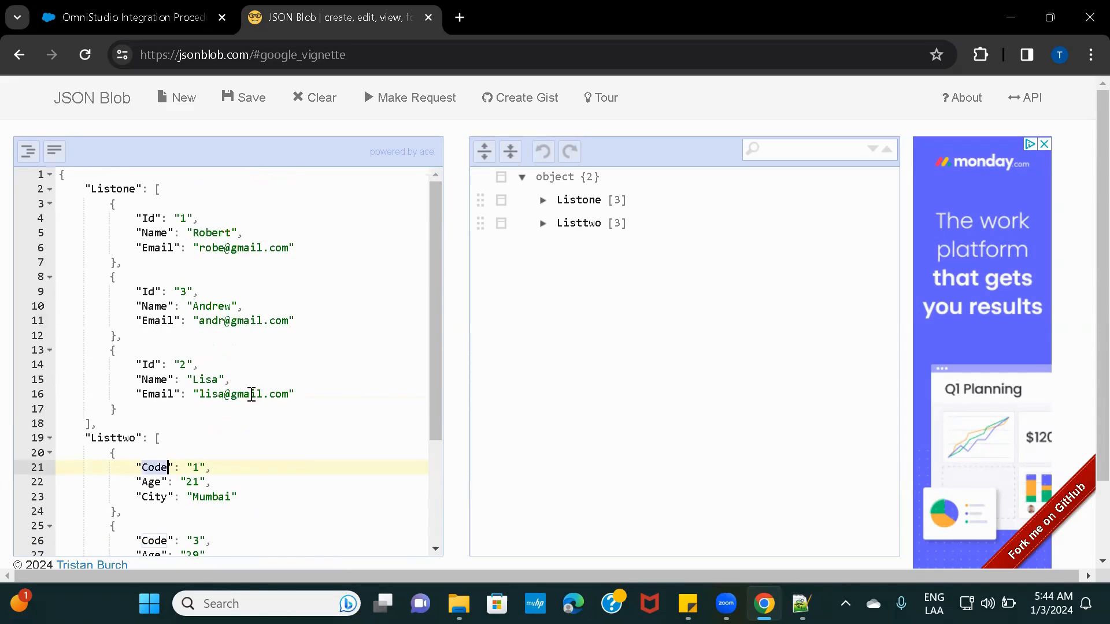
{"action": "left_click", "coordinate": [151, 219]}
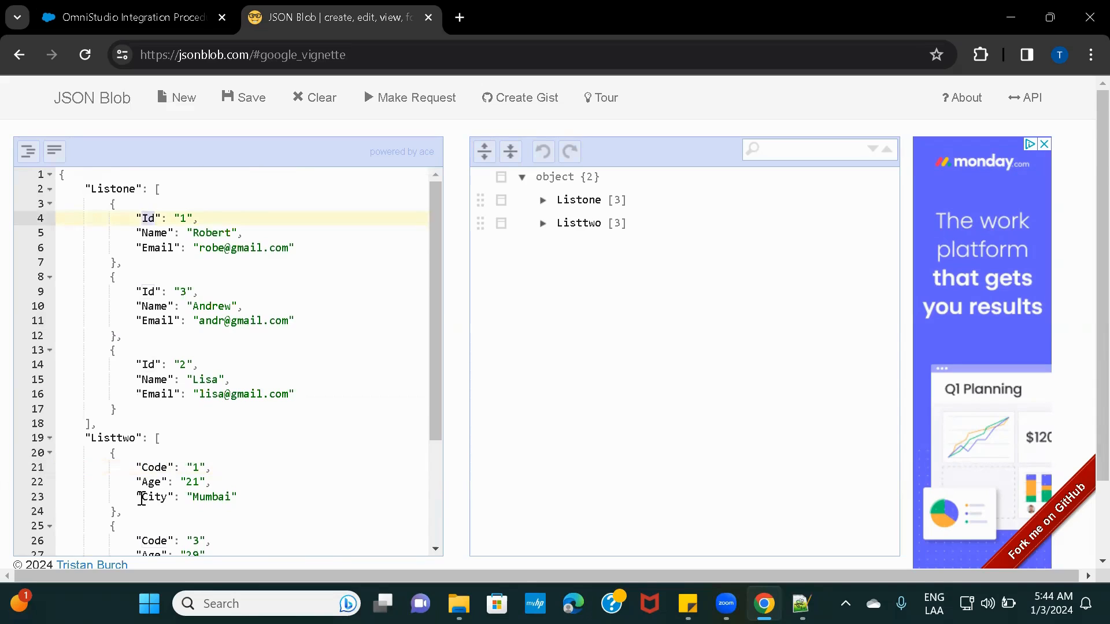
{"action": "double_click", "coordinate": [165, 466]}
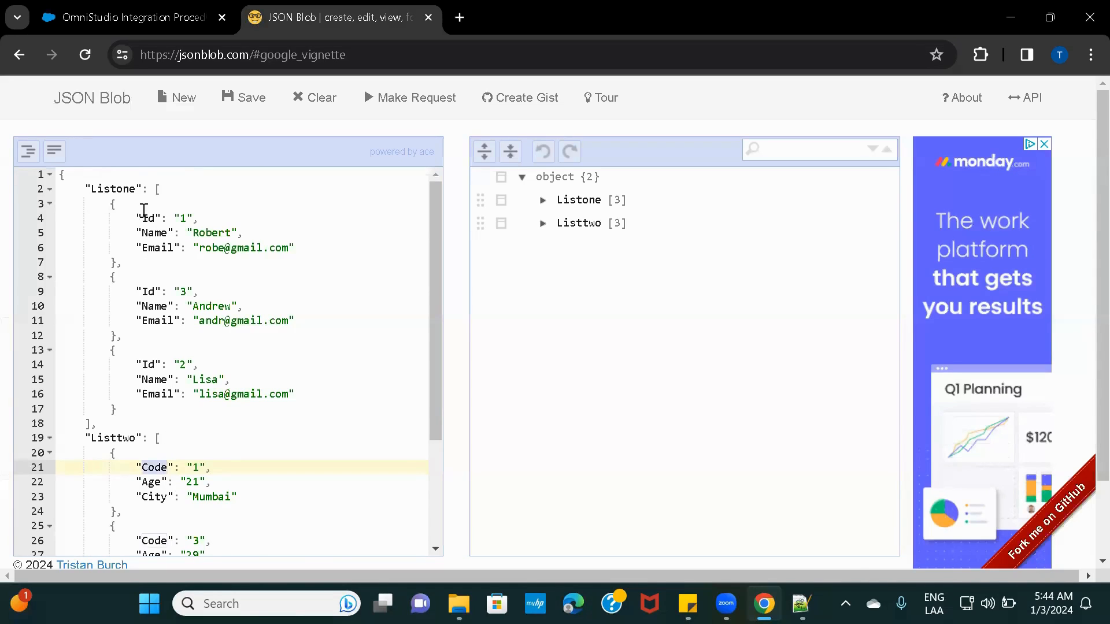
{"action": "left_click", "coordinate": [161, 16]}
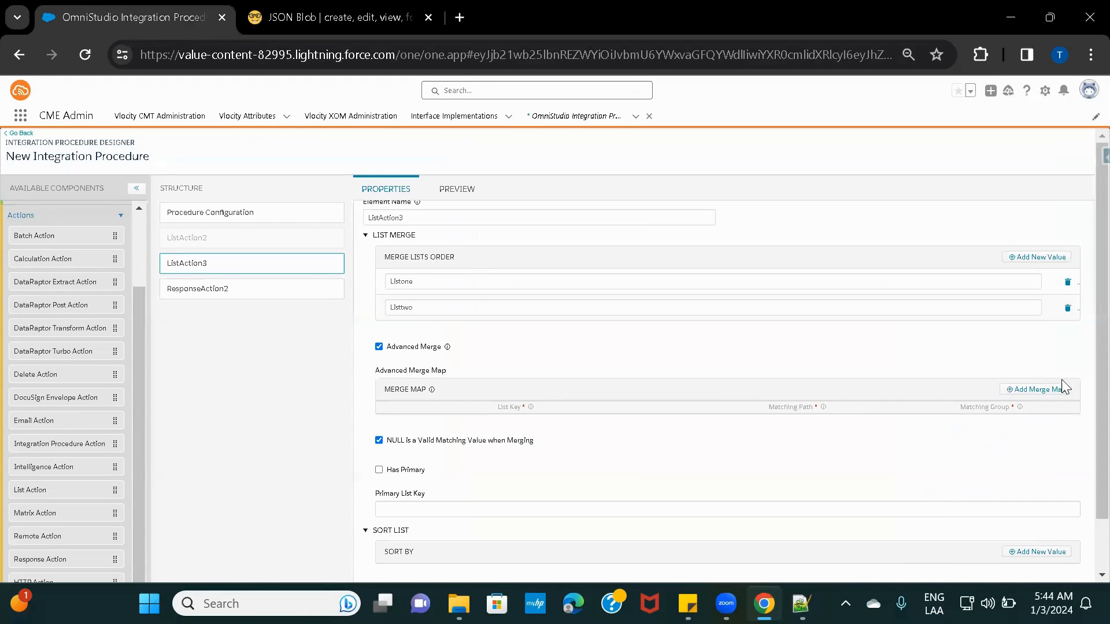
Add a merge map entry for Listone with matching path Id and matching group 1, checking the key name in JSON Blob
{"action": "left_click", "coordinate": [1041, 390]}
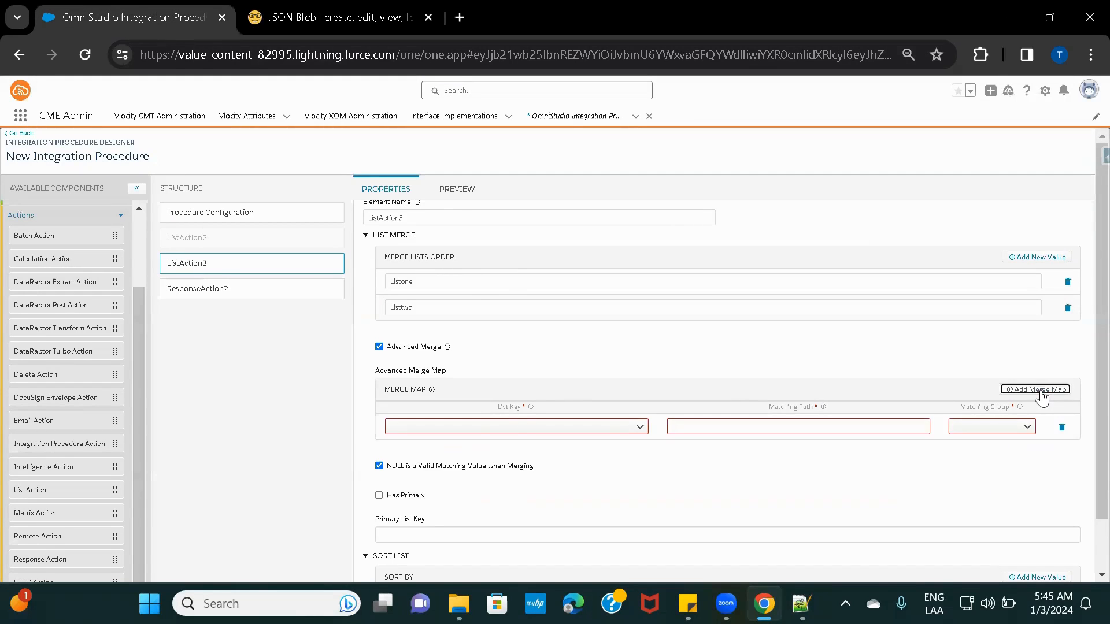
{"action": "left_click", "coordinate": [461, 428]}
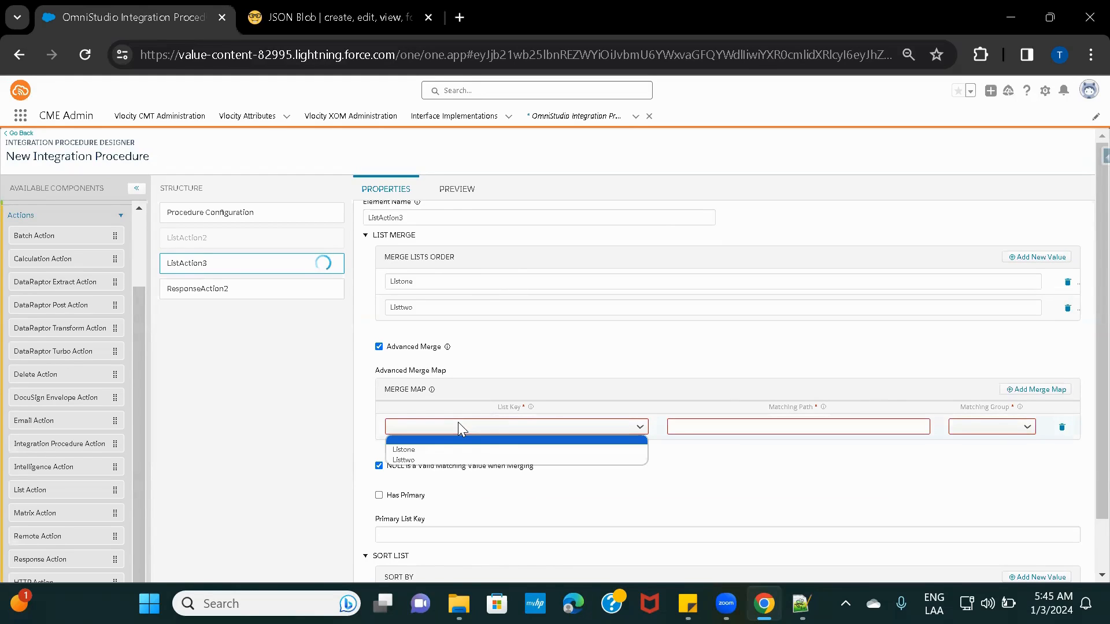
{"action": "left_click", "coordinate": [425, 447]}
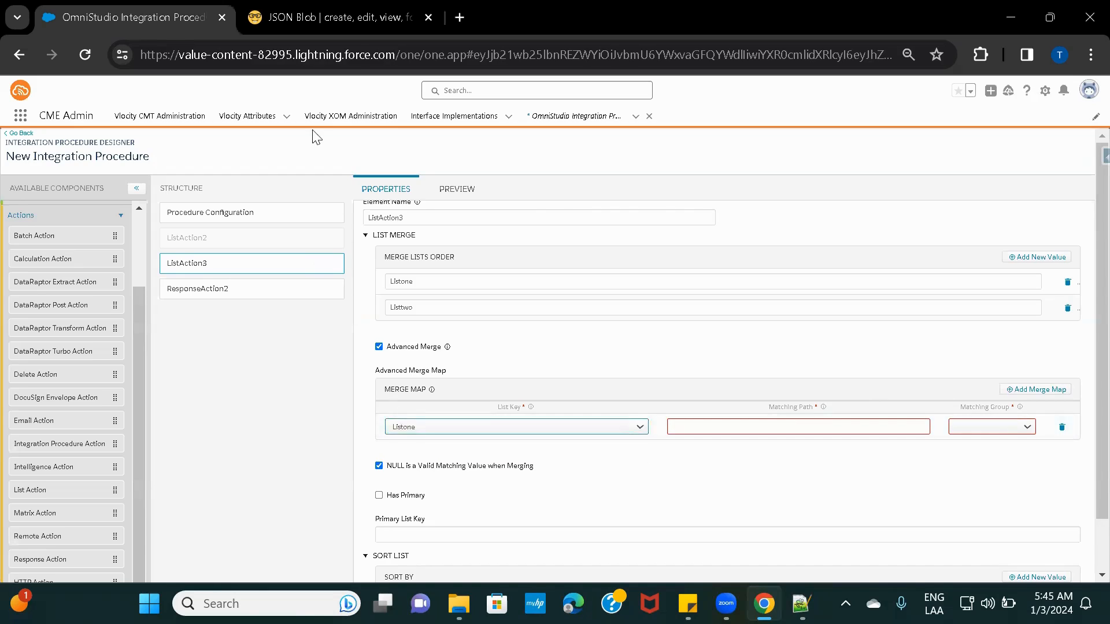
{"action": "left_click", "coordinate": [313, 19]}
{"action": "left_click", "coordinate": [143, 220]}
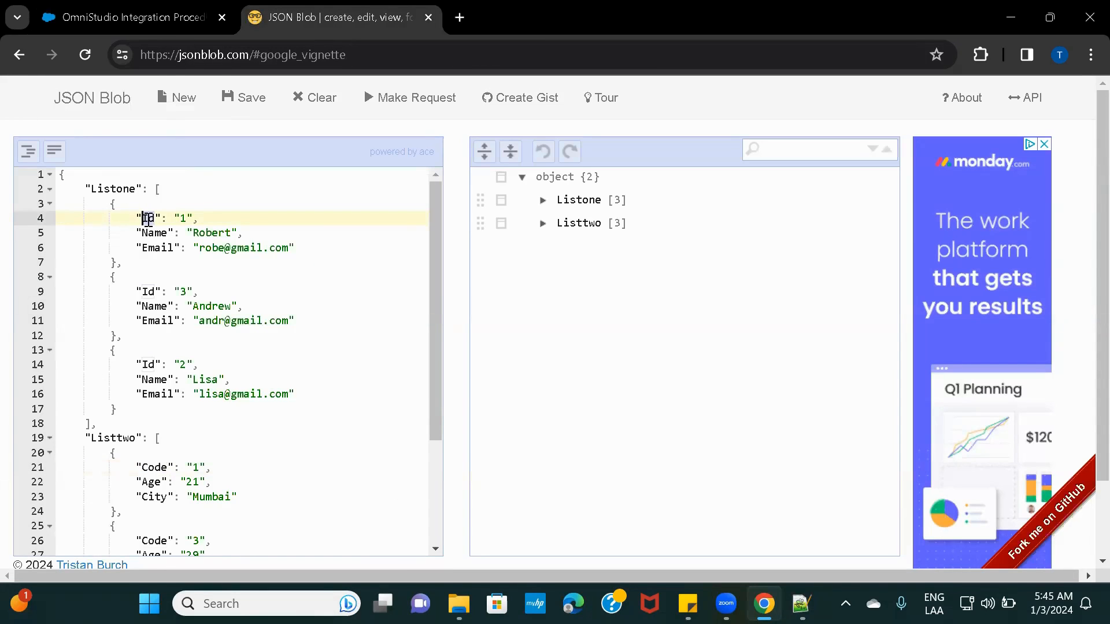
{"action": "left_click", "coordinate": [178, 24]}
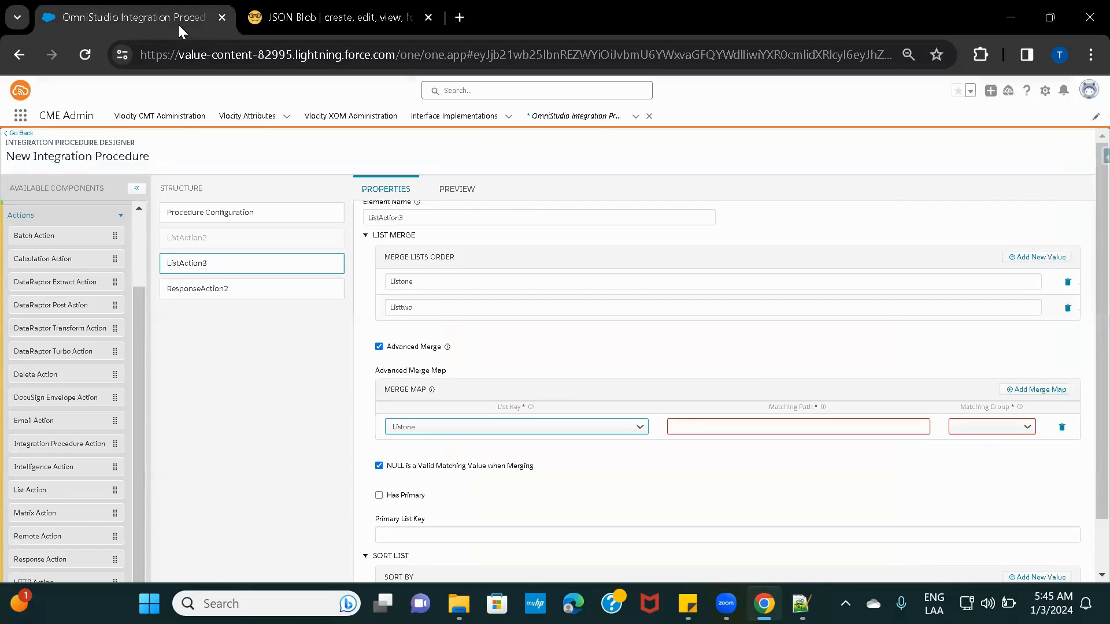
{"action": "left_click", "coordinate": [734, 428]}
{"action": "type", "text": "Id"}
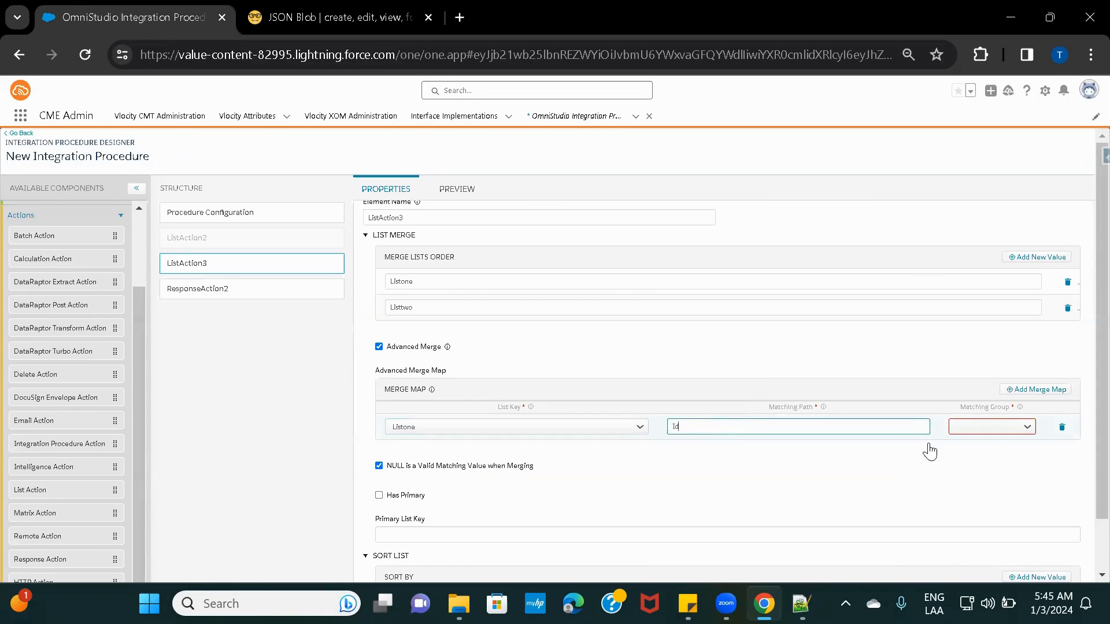
{"action": "left_click", "coordinate": [1002, 428]}
{"action": "left_click", "coordinate": [977, 450]}
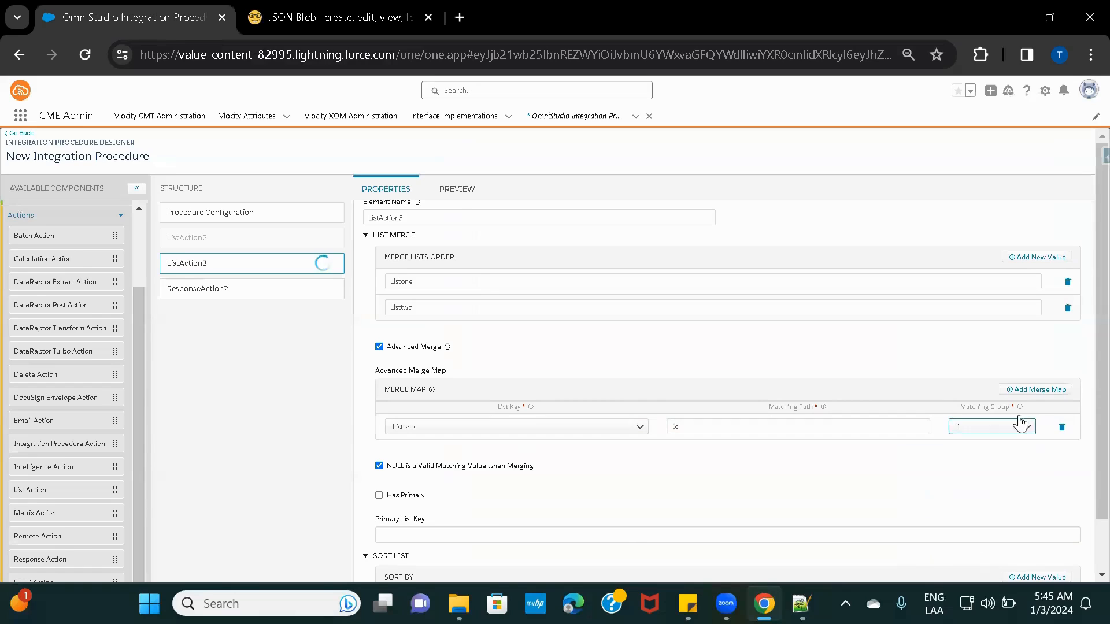
Add a second merge map entry for Listtwo with matching path Code and matching group 1, checking the key name in JSON Blob
{"action": "left_click", "coordinate": [1039, 398]}
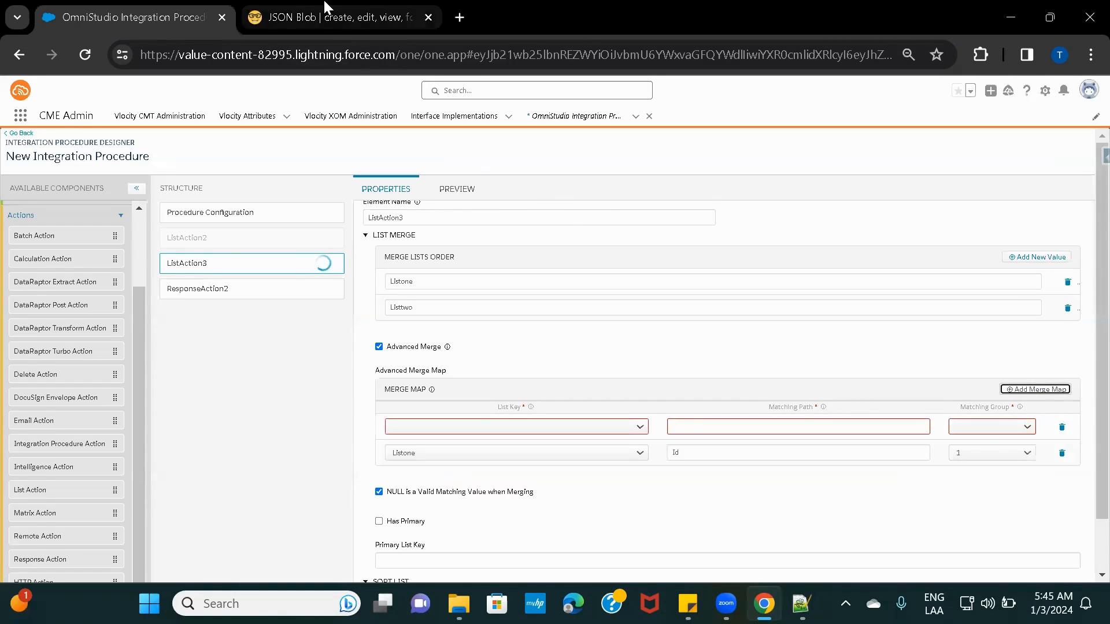
{"action": "left_click", "coordinate": [307, 16]}
{"action": "scroll", "coordinate": [148, 422], "scroll_direction": "down", "scroll_amount": 1}
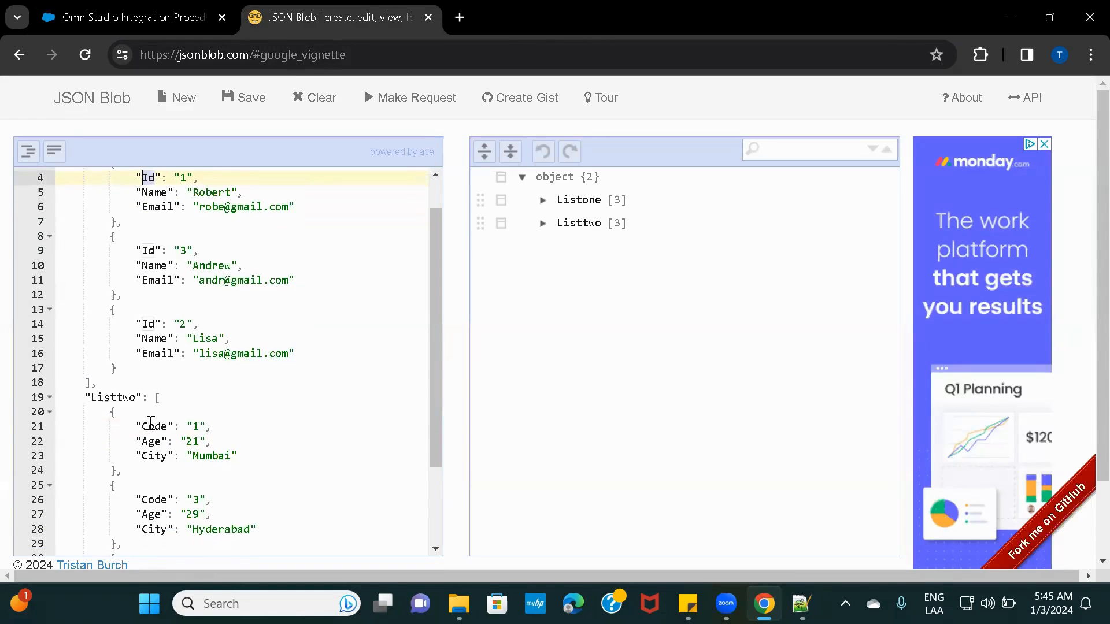
{"action": "left_click", "coordinate": [145, 426]}
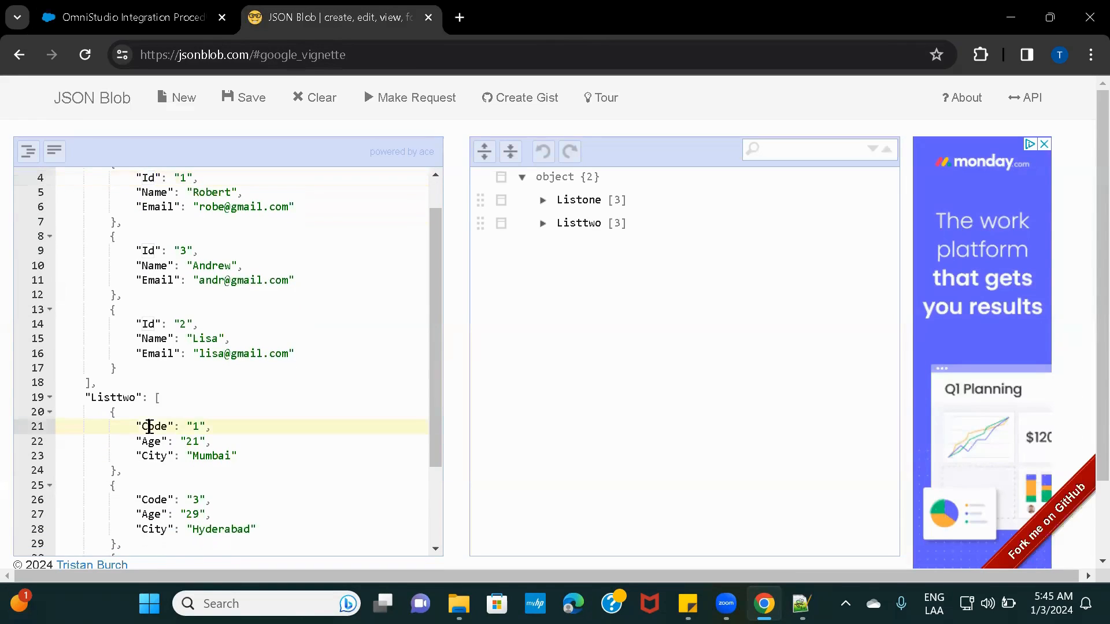
{"action": "left_click", "coordinate": [130, 16]}
{"action": "left_click", "coordinate": [446, 431]}
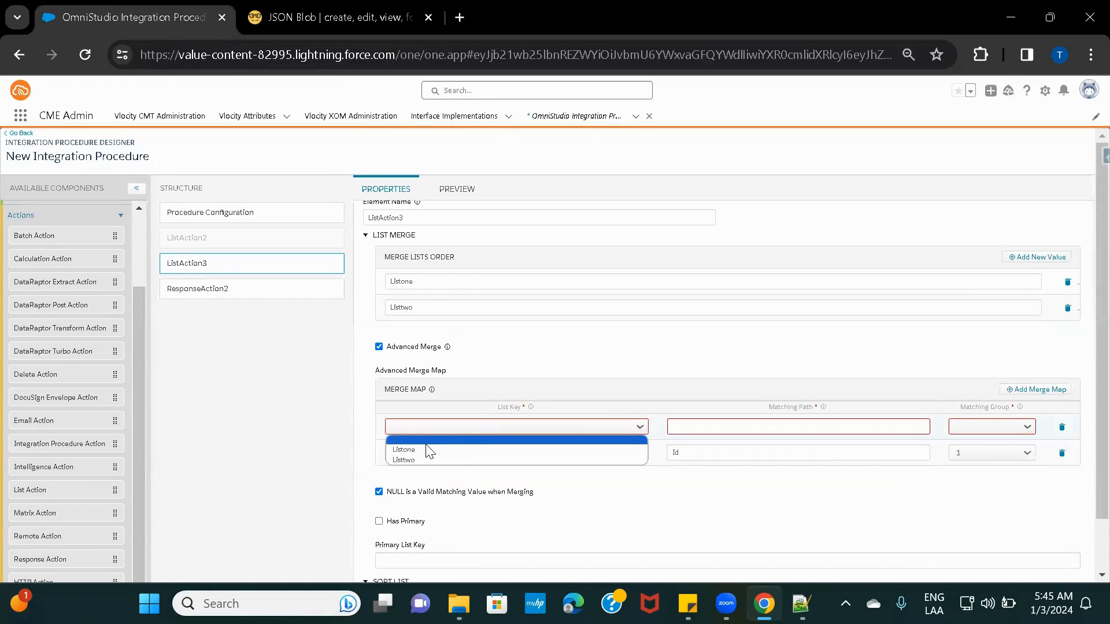
{"action": "left_click", "coordinate": [414, 458]}
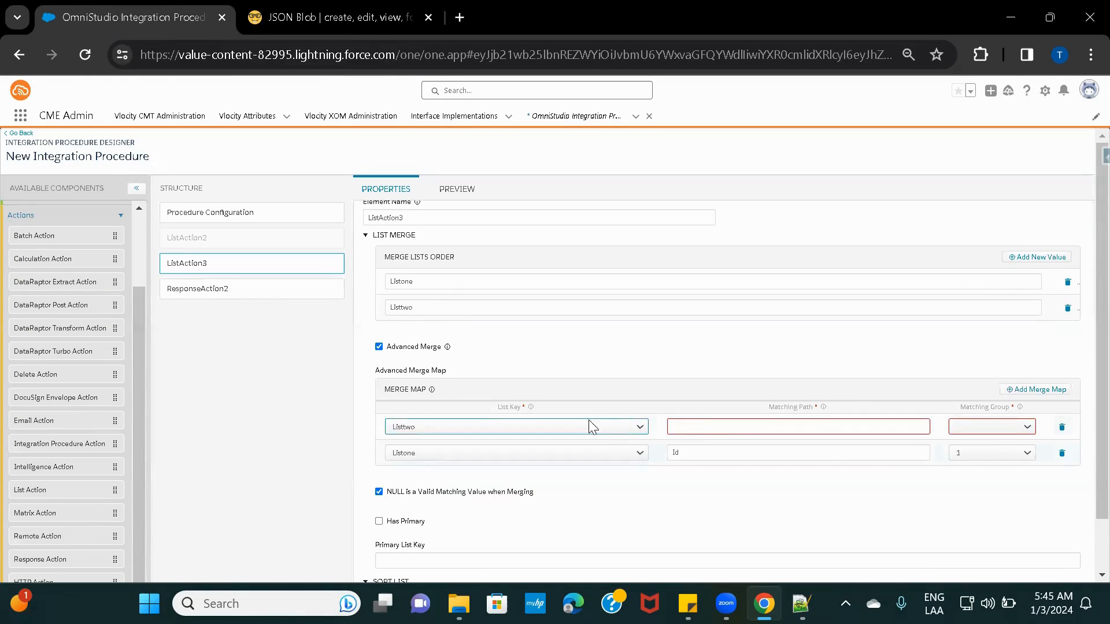
{"action": "left_click", "coordinate": [693, 427]}
{"action": "type", "text": "Code"}
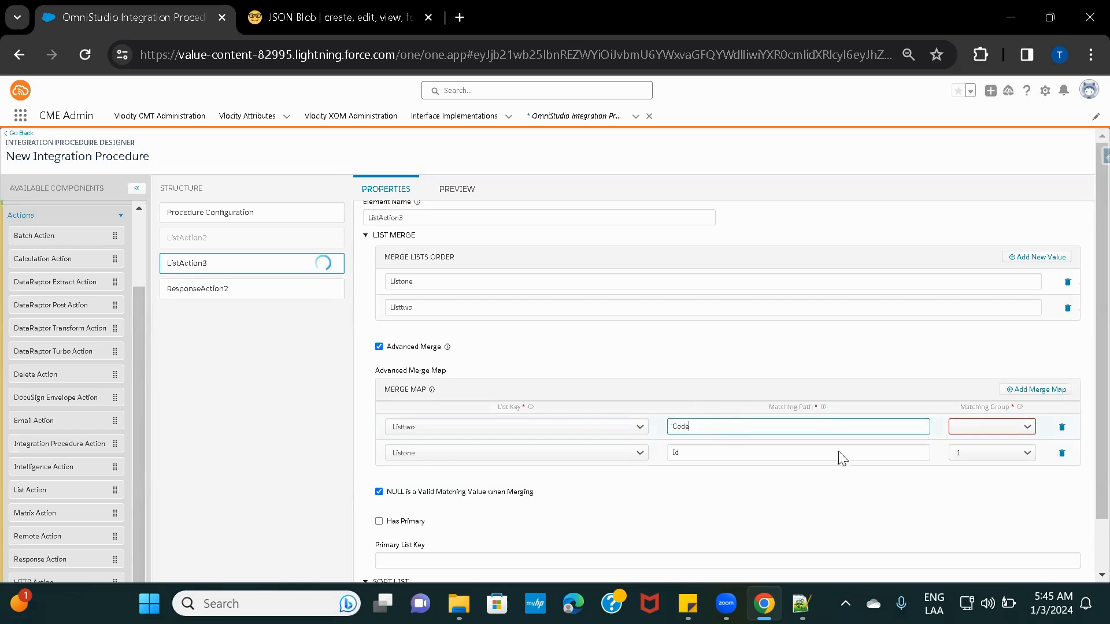
{"action": "left_click", "coordinate": [991, 424]}
{"action": "left_click", "coordinate": [971, 449]}
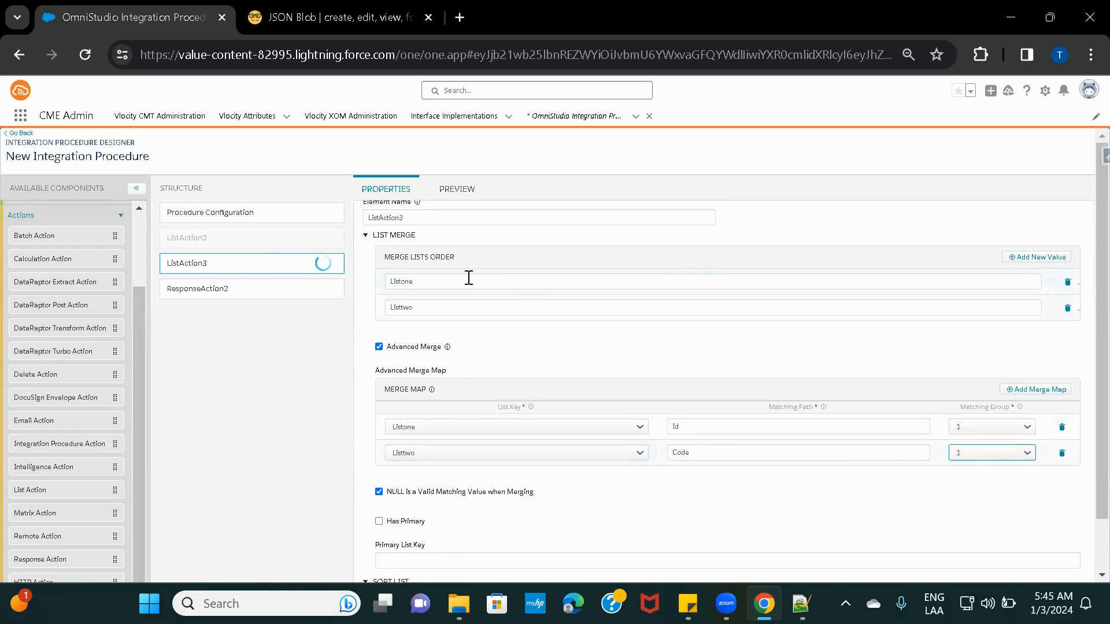
Copy the element name ListAction3 and set ResponseAction2's Simple_Merge additional output to %ListAction3%
{"action": "double_click", "coordinate": [413, 259]}
{"action": "key", "text": "ctrl+c"}
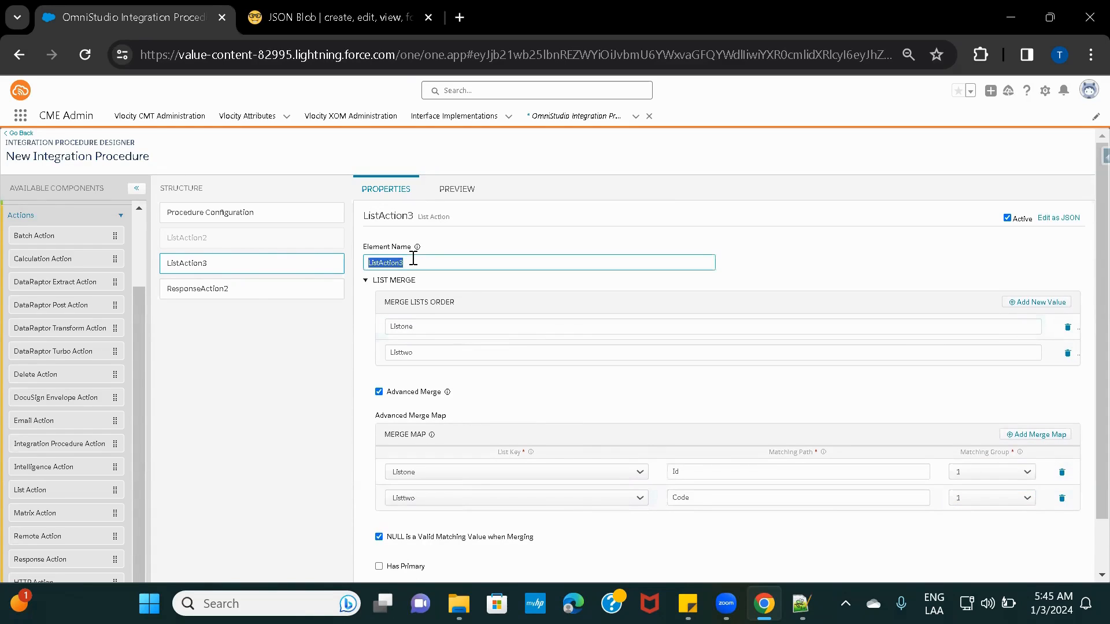
{"action": "left_click", "coordinate": [251, 288]}
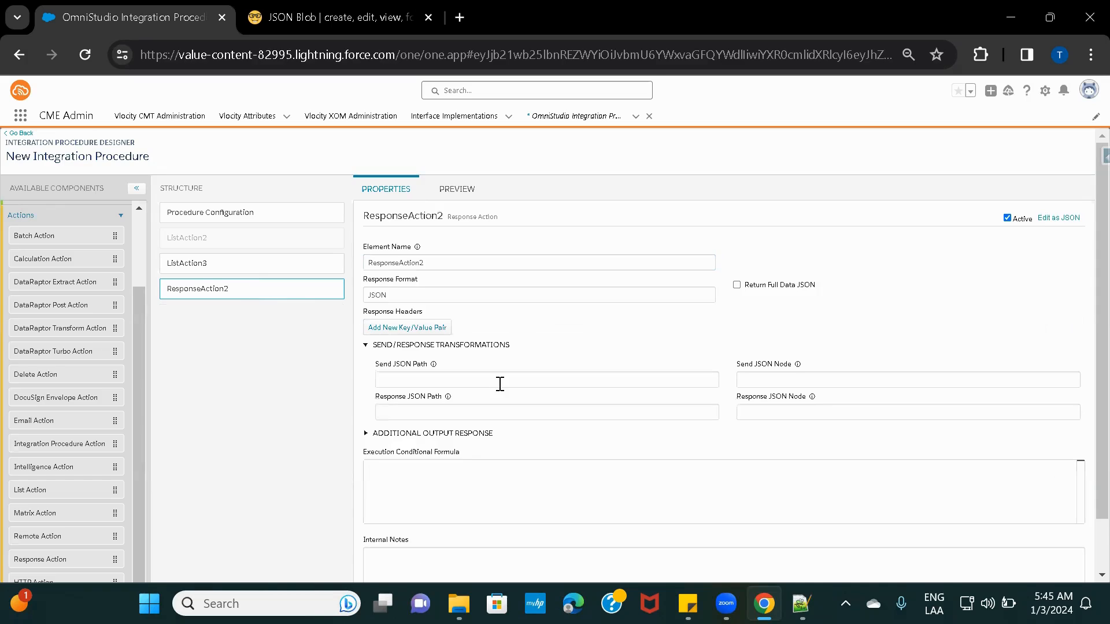
{"action": "left_click", "coordinate": [429, 412]}
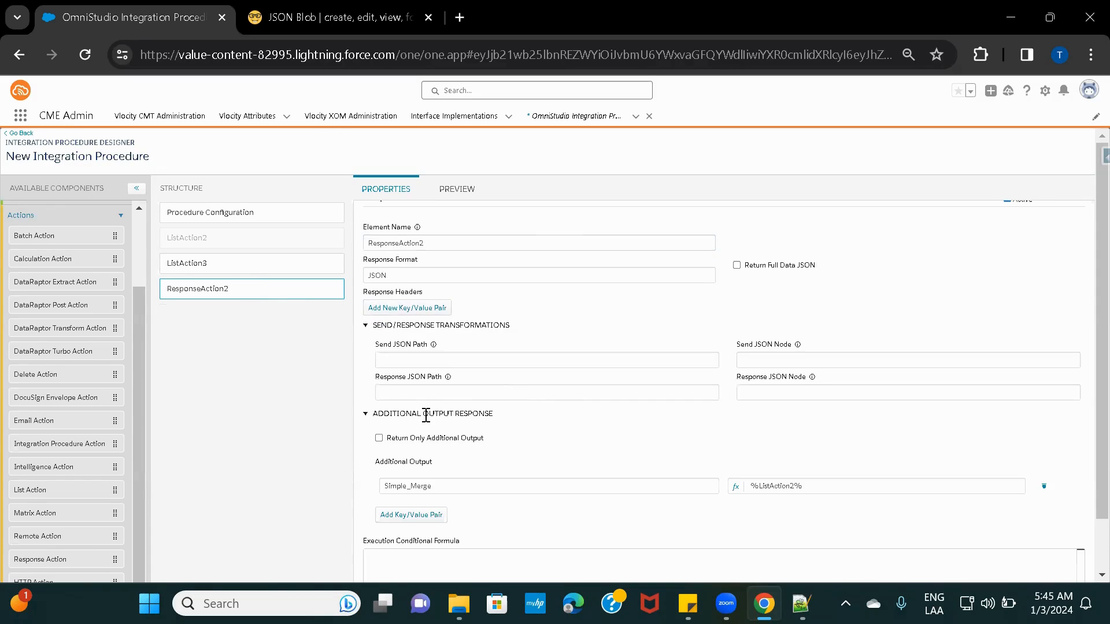
{"action": "double_click", "coordinate": [772, 487]}
{"action": "key", "text": "ctrl+v"}
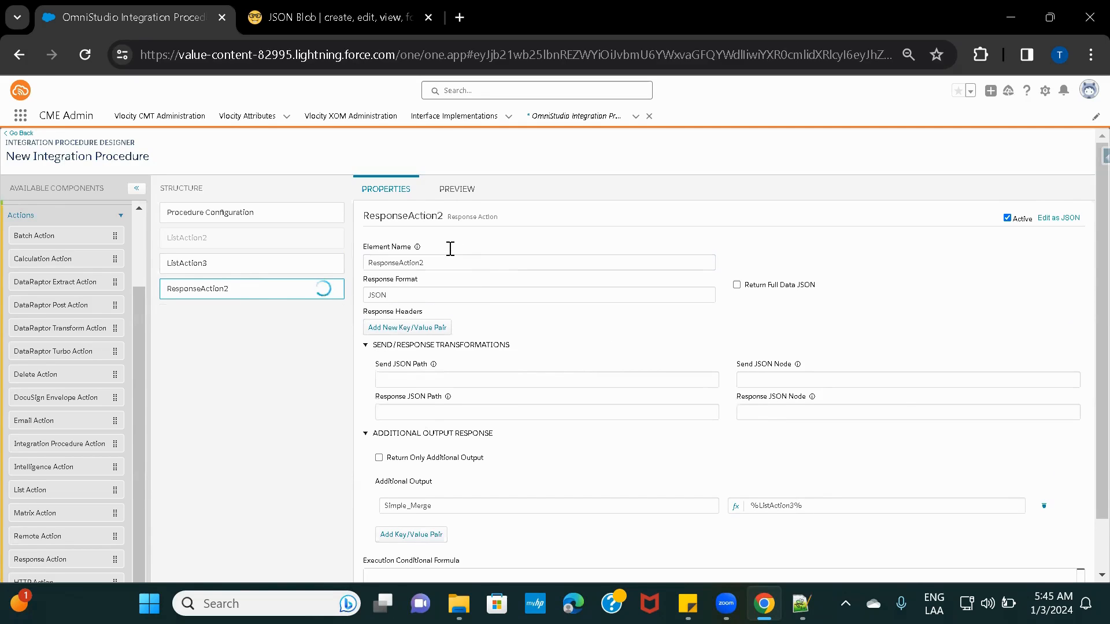
Replace the preview's input parameters with the full JSON copied from JSON Blob and execute the integration procedure
{"action": "left_click", "coordinate": [460, 191]}
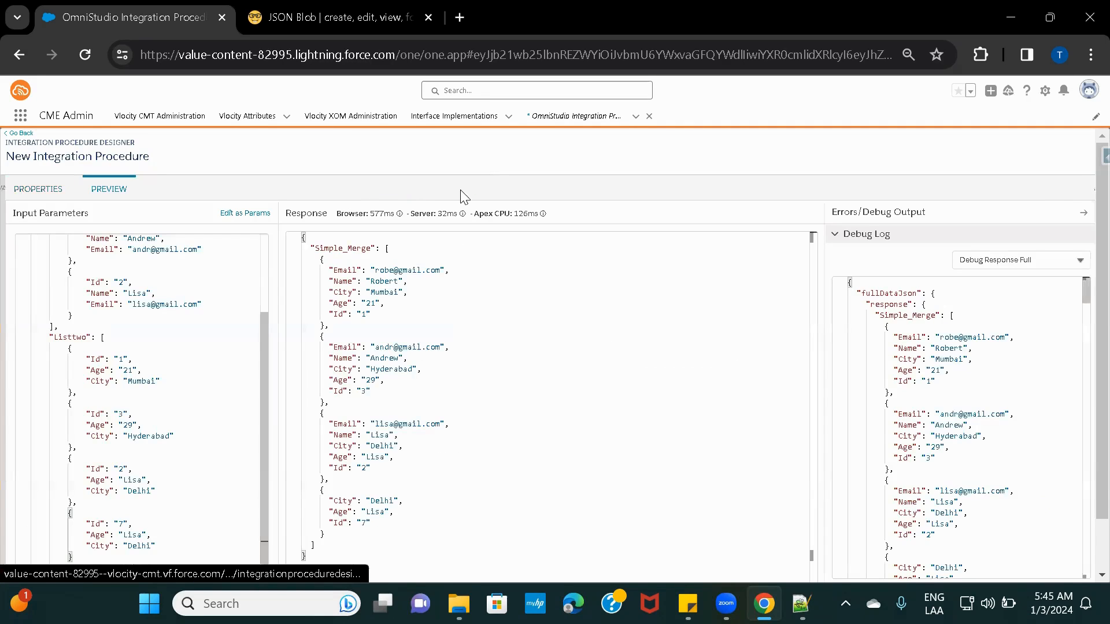
{"action": "left_click", "coordinate": [350, 17]}
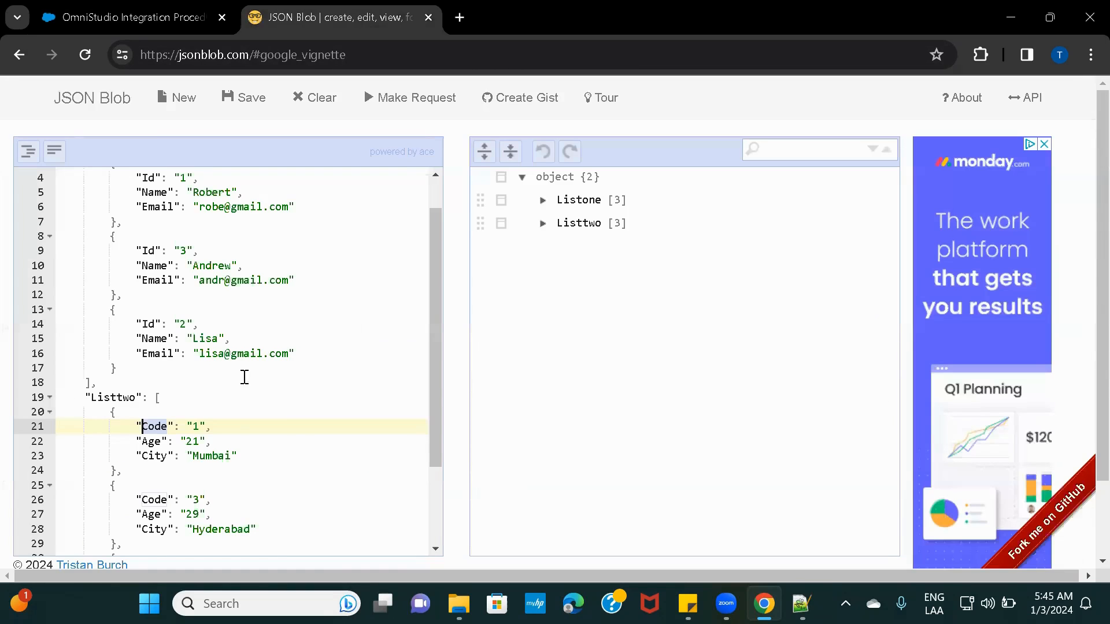
{"action": "left_click", "coordinate": [240, 411]}
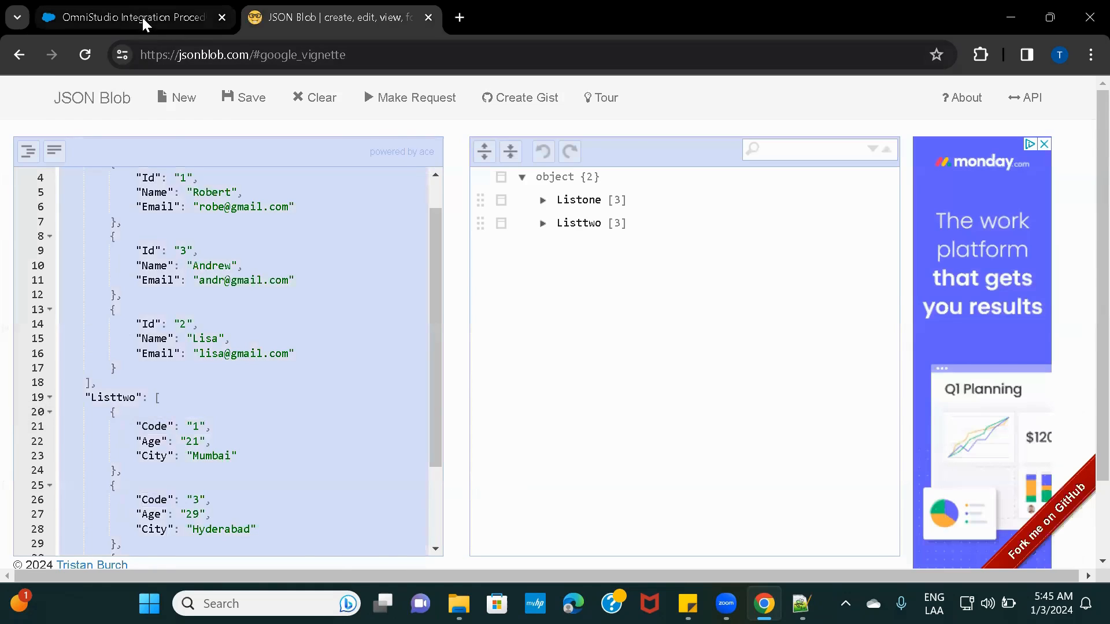
{"action": "left_click", "coordinate": [142, 15]}
{"action": "left_click", "coordinate": [208, 348]}
{"action": "key", "text": "ctrl+a"}
{"action": "key", "text": "ctrl+v"}
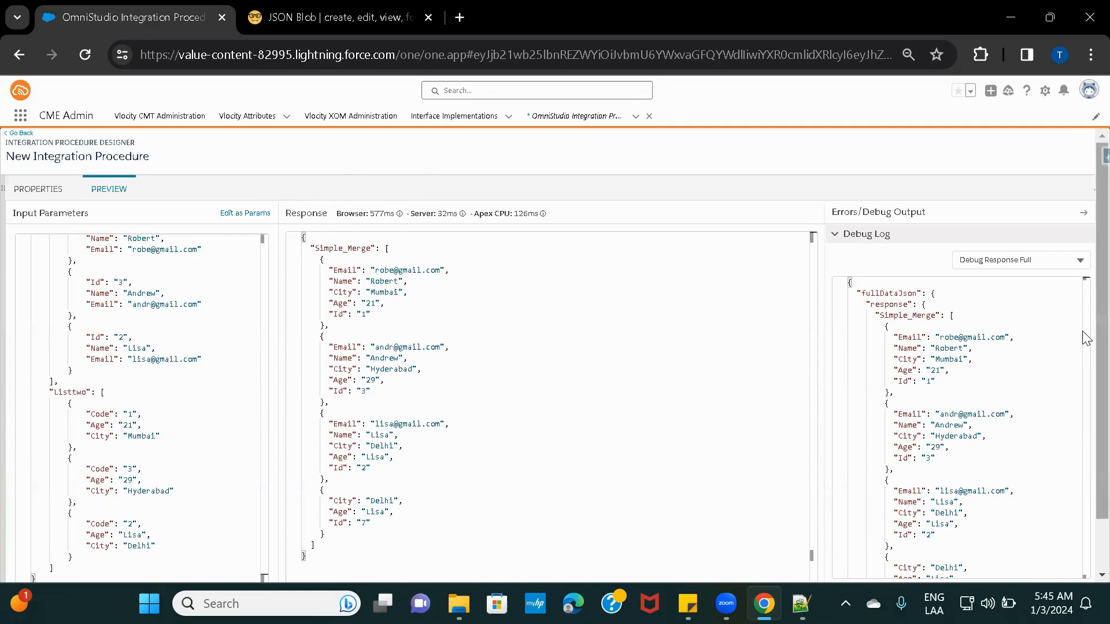
{"action": "scroll", "coordinate": [1084, 336], "scroll_direction": "down", "scroll_amount": 2}
{"action": "left_click", "coordinate": [248, 551]}
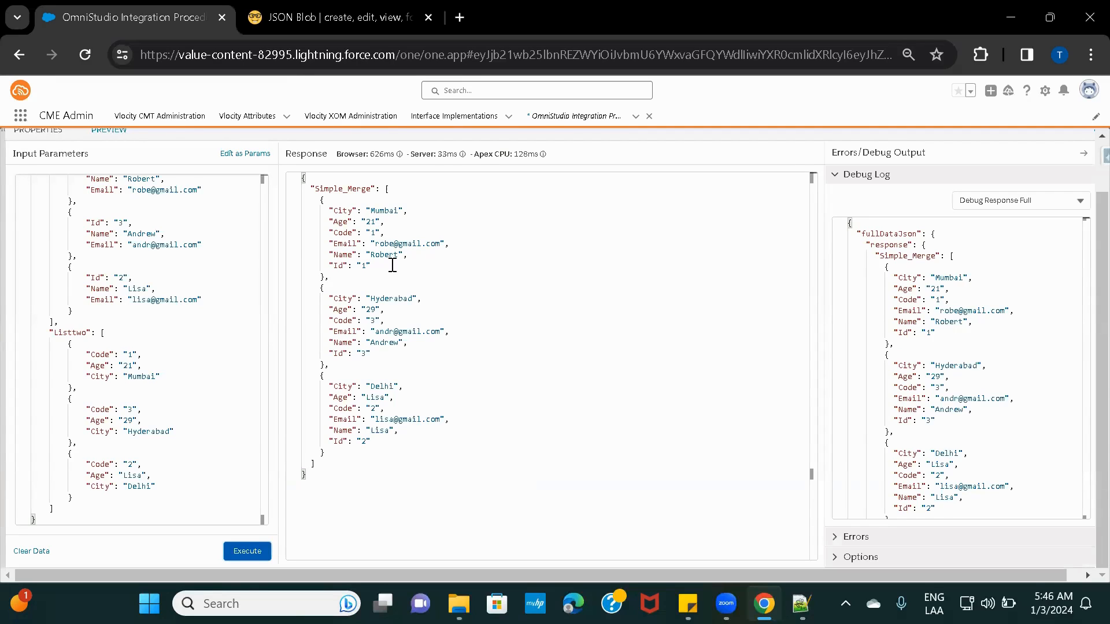
Compare the Code and Id values within each merged record of the Simple_Merge response
{"action": "left_click_drag", "start_coordinate": [372, 268], "coordinate": [325, 266]}
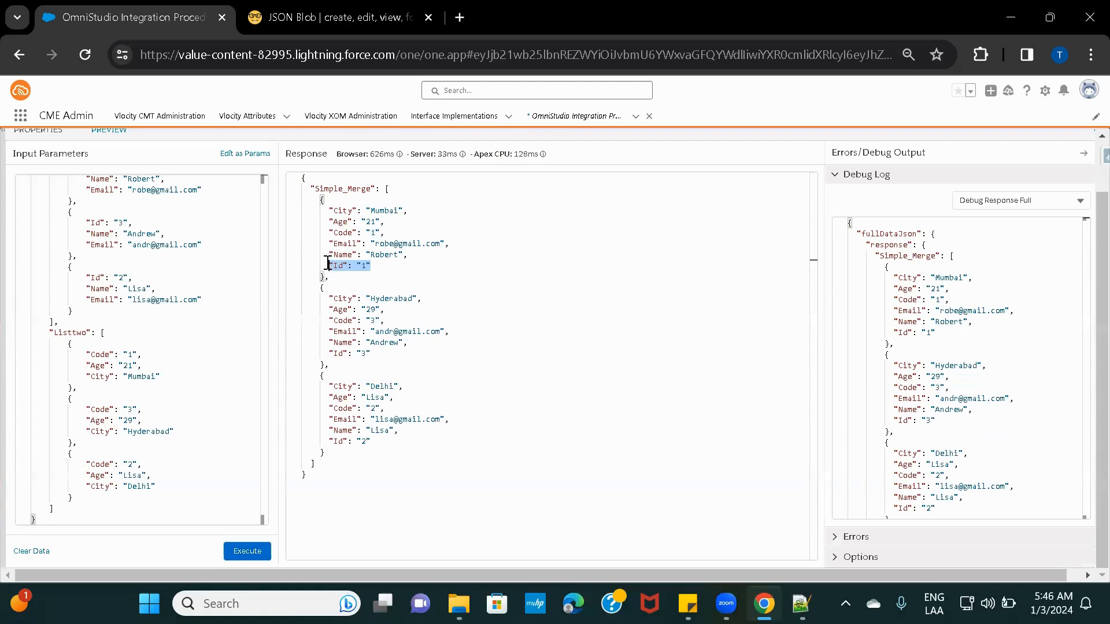
{"action": "left_click_drag", "start_coordinate": [385, 232], "coordinate": [330, 233]}
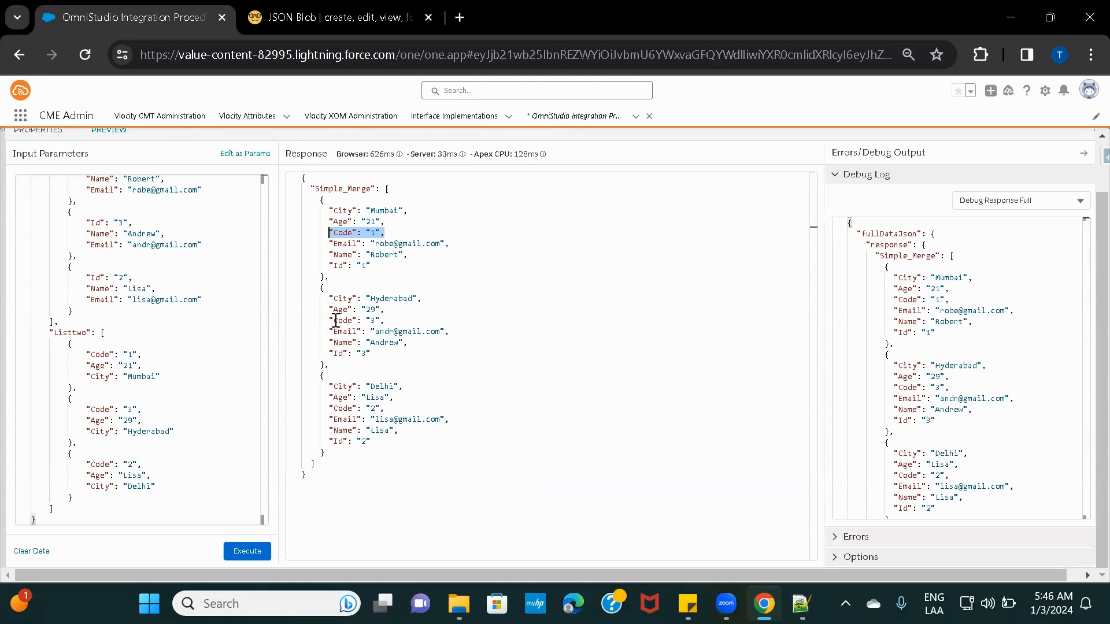
{"action": "left_click_drag", "start_coordinate": [334, 319], "coordinate": [404, 312]}
{"action": "left_click", "coordinate": [355, 354]}
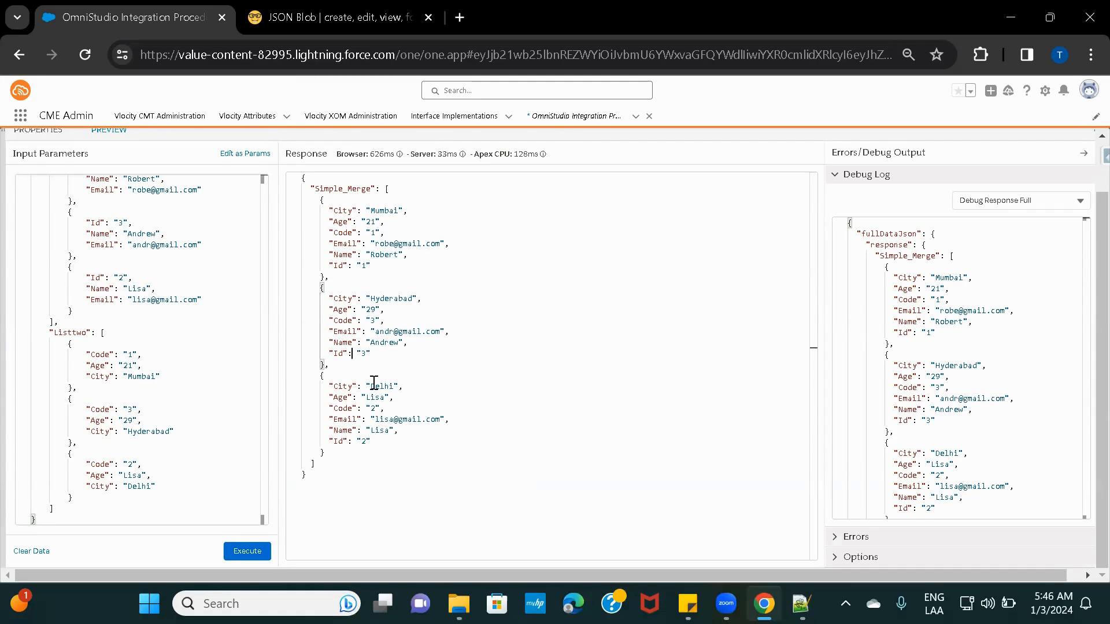
{"action": "left_click", "coordinate": [334, 409]}
{"action": "left_click_drag", "start_coordinate": [334, 410], "coordinate": [384, 409]}
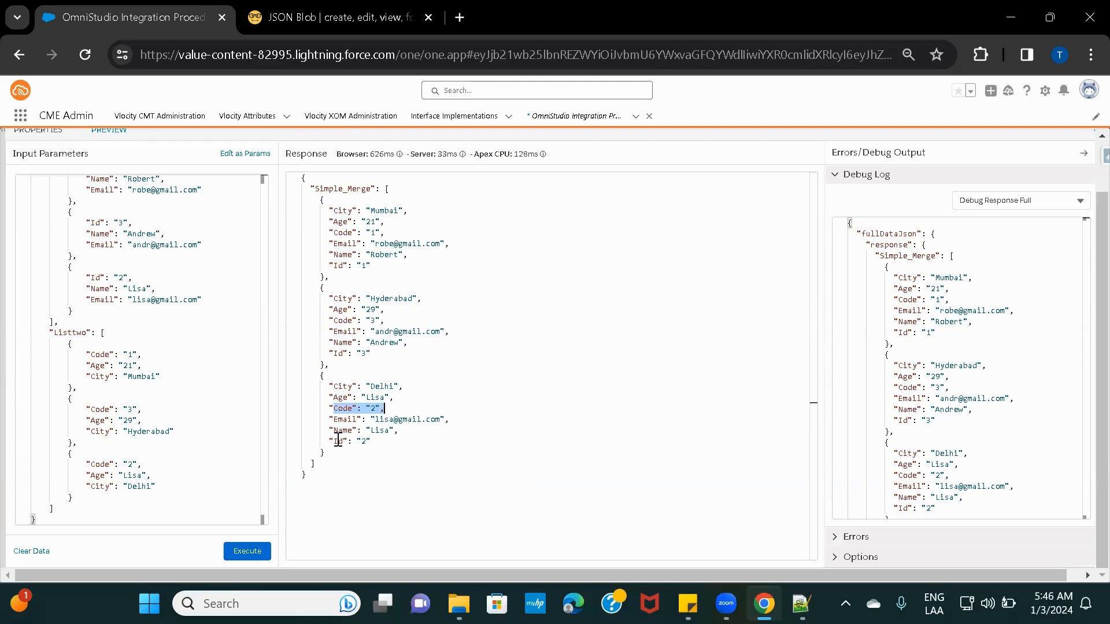
{"action": "left_click_drag", "start_coordinate": [334, 442], "coordinate": [387, 442]}
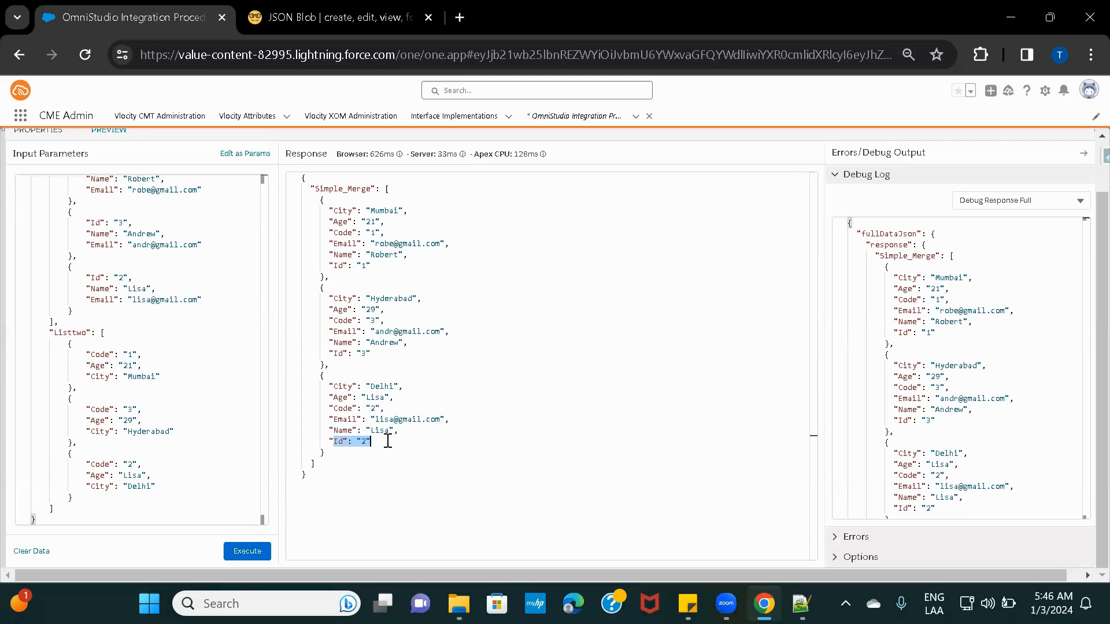
In JSON Blob, copy the first Listone record's Id line and paste it on a new line after that record's Email
{"action": "left_click", "coordinate": [332, 16]}
{"action": "left_click", "coordinate": [249, 234]}
{"action": "scroll", "coordinate": [248, 234], "scroll_direction": "up", "scroll_amount": 1}
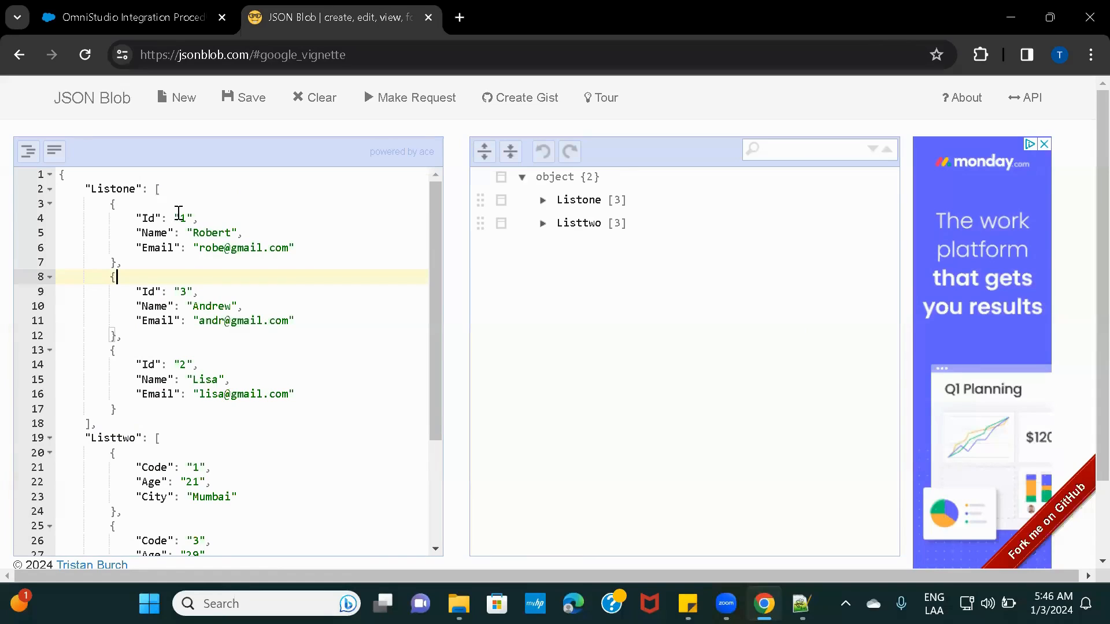
{"action": "left_click_drag", "start_coordinate": [135, 218], "coordinate": [210, 225]}
{"action": "key", "text": "ctrl+c"}
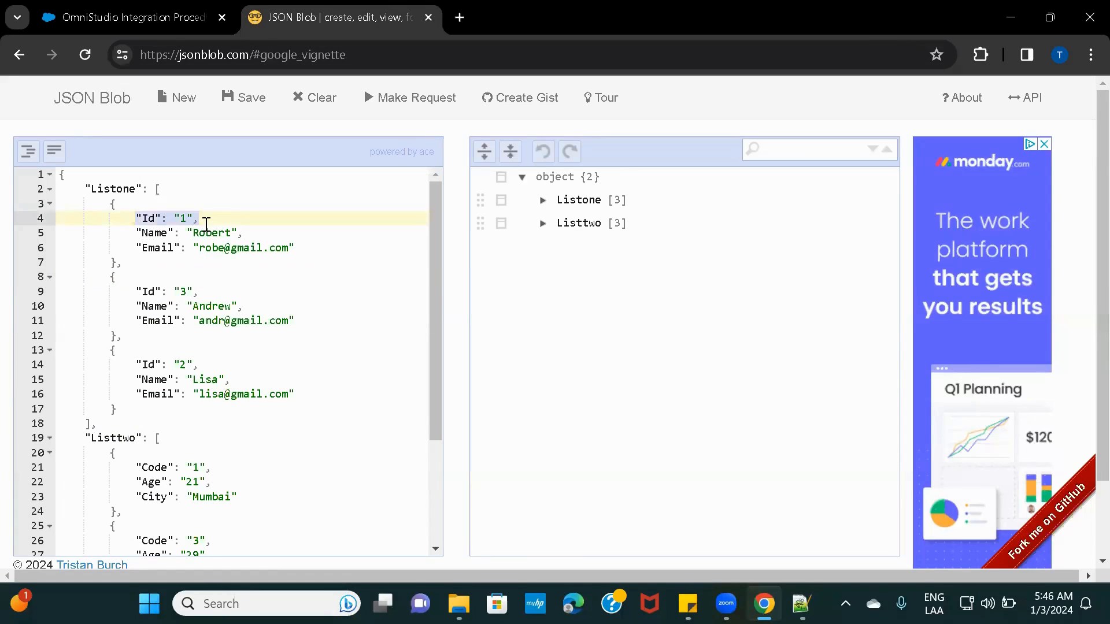
{"action": "left_click", "coordinate": [311, 247]}
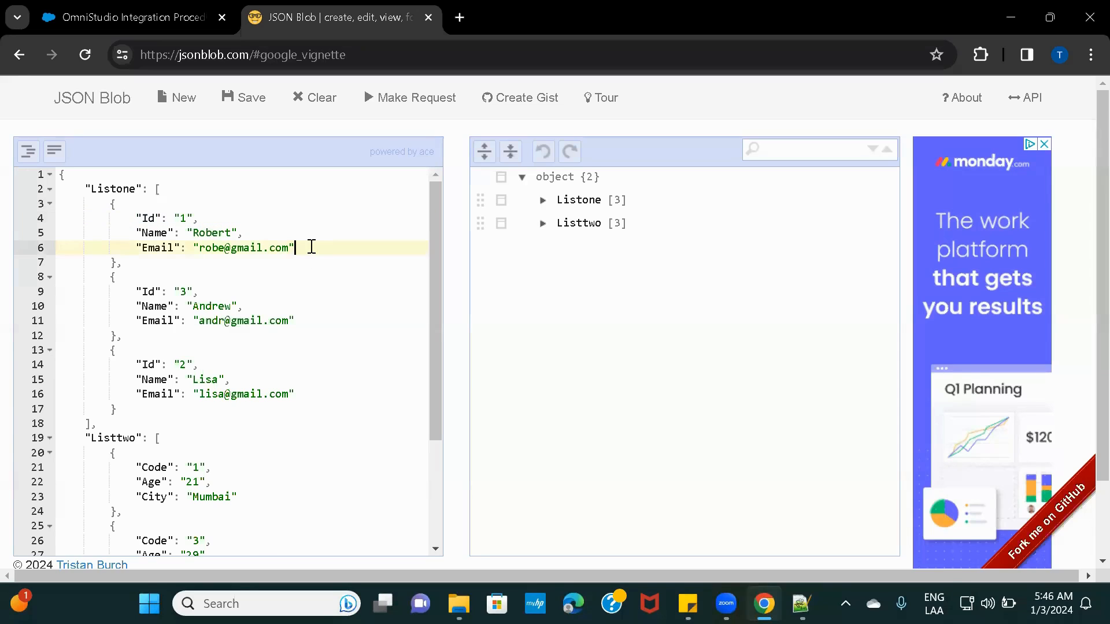
{"action": "key", "text": "Return"}
{"action": "key", "text": "ctrl+v"}
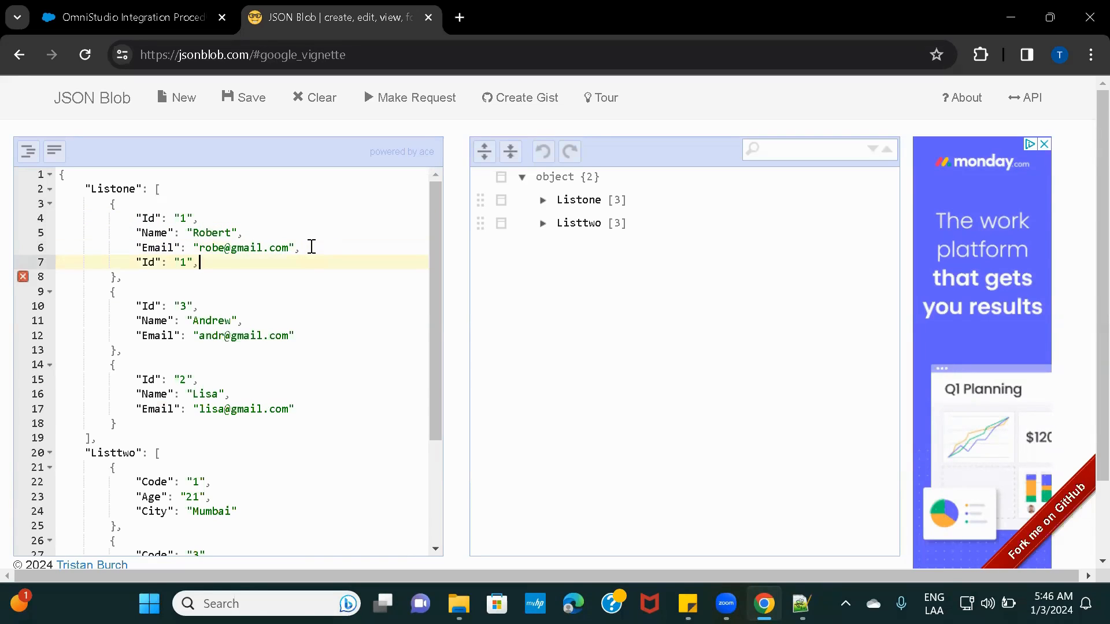
Rename the duplicated Id key in the first Listone record to RecId and remove the trailing comma from its line
{"action": "double_click", "coordinate": [149, 262]}
{"action": "type", "text": "C"}
{"action": "key", "text": "BackSpace"}
{"action": "type", "text": "Reco"}
{"action": "key", "text": "BackSpace"}
{"action": "type", "text": "Id"}
{"action": "key", "text": "BackSpace"}
Copy the "RecId": "1" line into the second Listone record after its Email, adding the separating comma
{"action": "left_click_drag", "start_coordinate": [136, 264], "coordinate": [217, 264]}
{"action": "key", "text": "ctrl+c"}
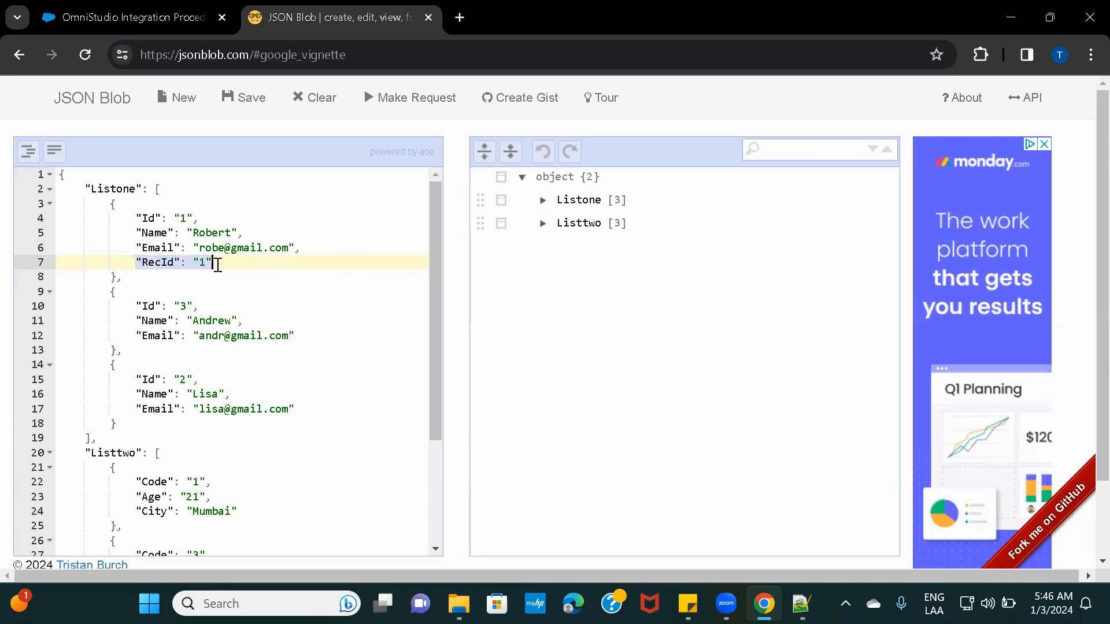
{"action": "scroll", "coordinate": [218, 263], "scroll_direction": "down", "scroll_amount": 1}
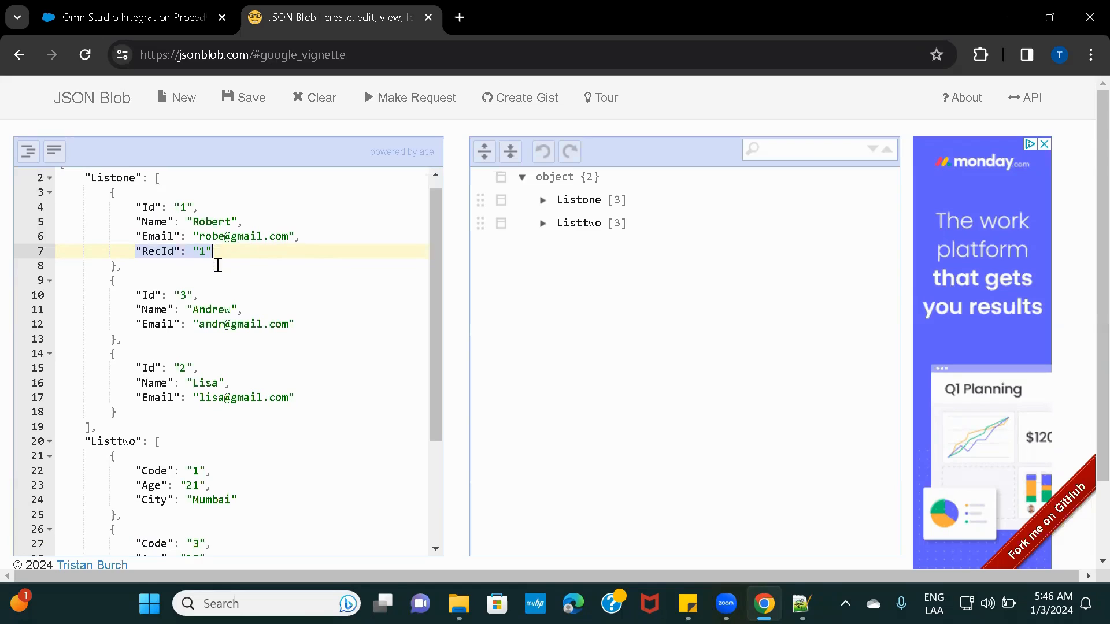
{"action": "left_click", "coordinate": [302, 324]}
{"action": "type", "text": ","}
{"action": "key", "text": "Return"}
{"action": "key", "text": "ctrl+v"}
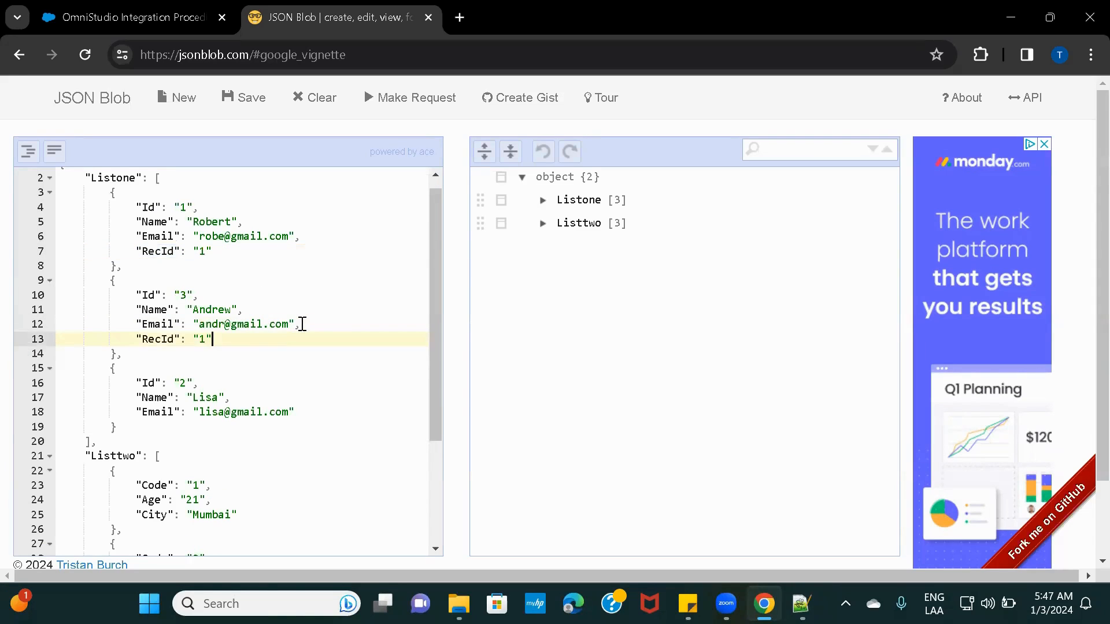
Set the RecId value of the second Listone record to "3"
{"action": "left_click", "coordinate": [207, 340]}
{"action": "key", "text": "BackSpace"}
{"action": "type", "text": "3"}
Add a RecId line with the value "2" after the third Listone record's Email, including the separating comma
{"action": "scroll", "coordinate": [248, 350], "scroll_direction": "down", "scroll_amount": 1}
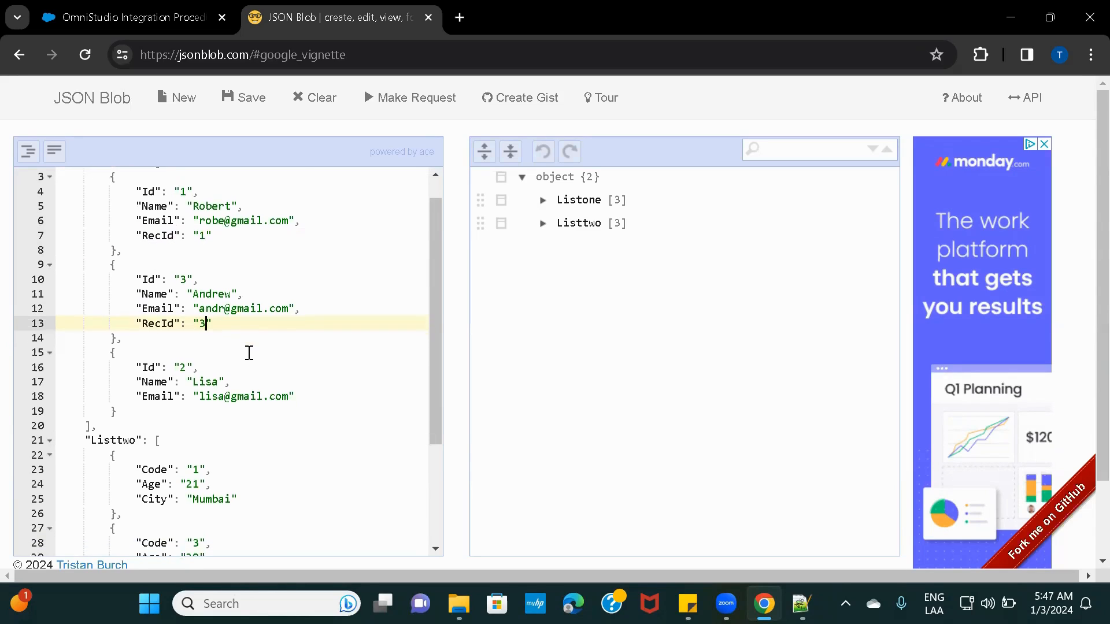
{"action": "left_click", "coordinate": [311, 396]}
{"action": "type", "text": ","}
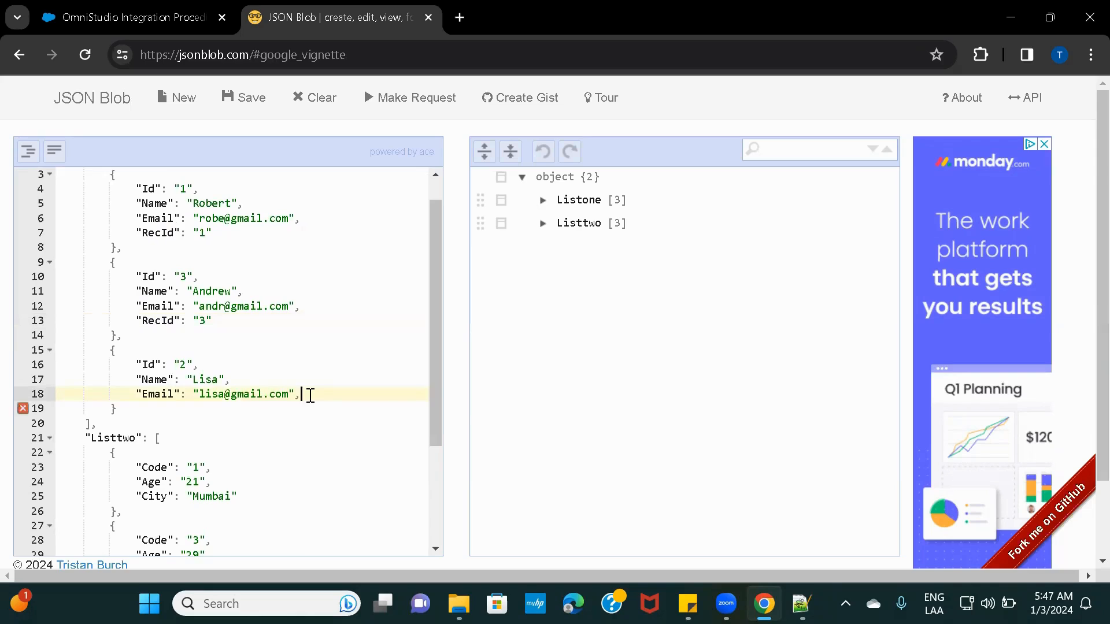
{"action": "key", "text": "Return"}
{"action": "key", "text": "ctrl+v"}
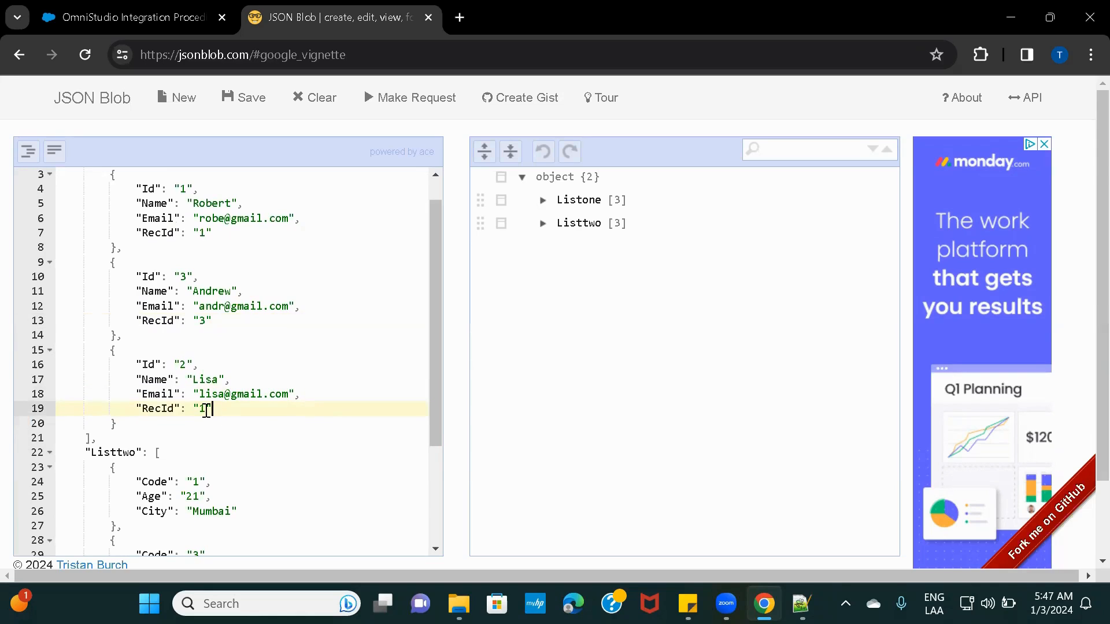
{"action": "left_click", "coordinate": [206, 410]}
{"action": "key", "text": "BackSpace"}
{"action": "scroll", "coordinate": [309, 424], "scroll_direction": "down", "scroll_amount": 1}
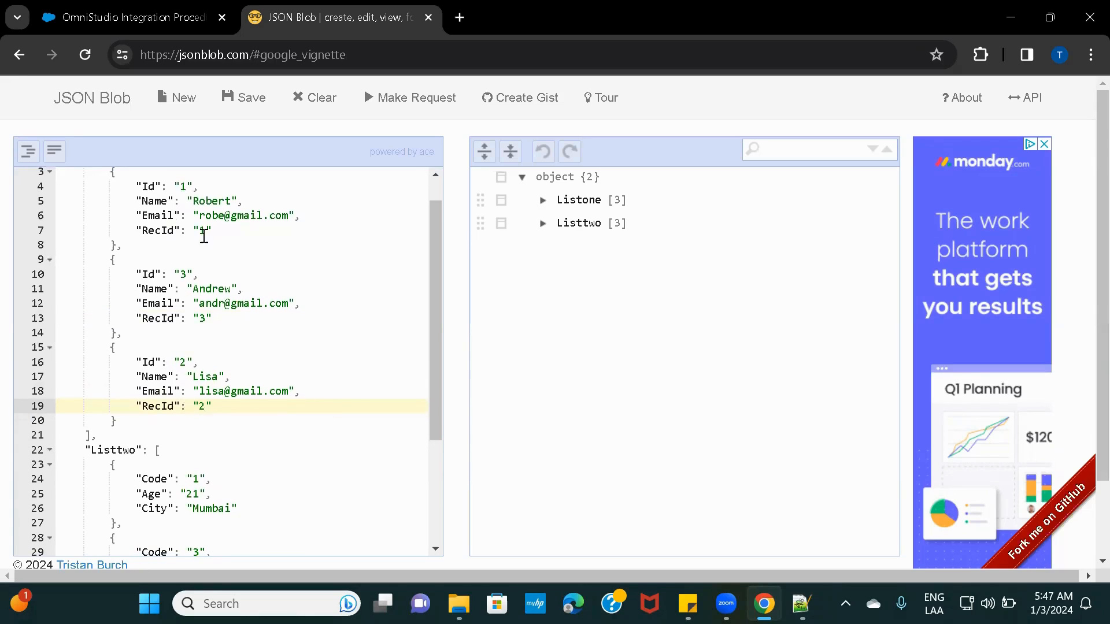
Copy the third Listone record's RecId line into the first Listtwo record after its City, adding the separating comma
{"action": "scroll", "coordinate": [205, 338], "scroll_direction": "down", "scroll_amount": 3}
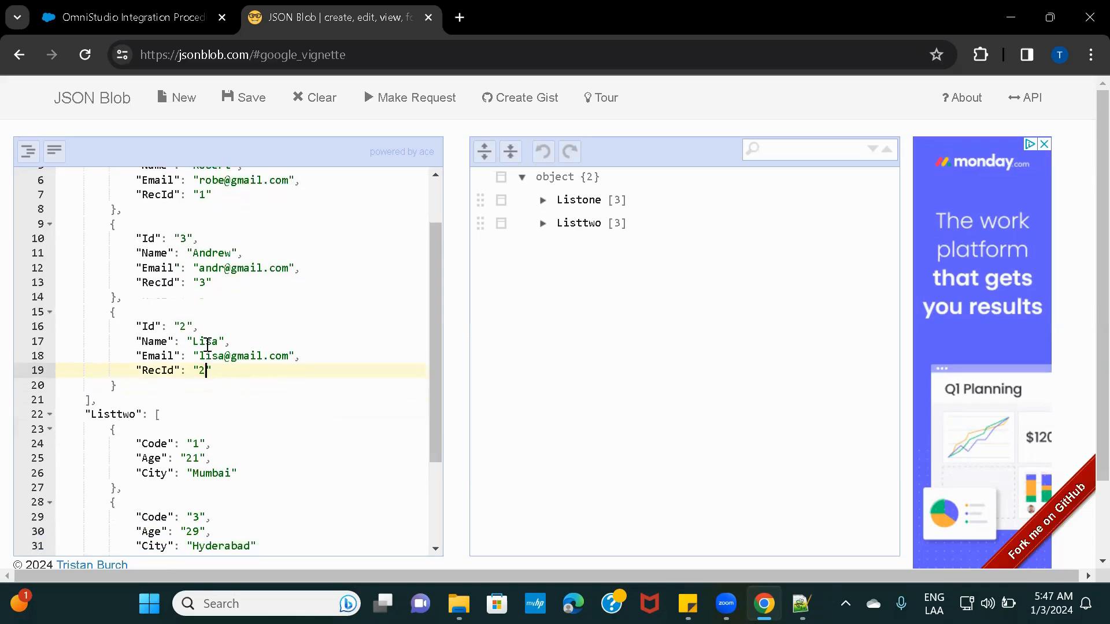
{"action": "scroll", "coordinate": [167, 426], "scroll_direction": "down", "scroll_amount": 3}
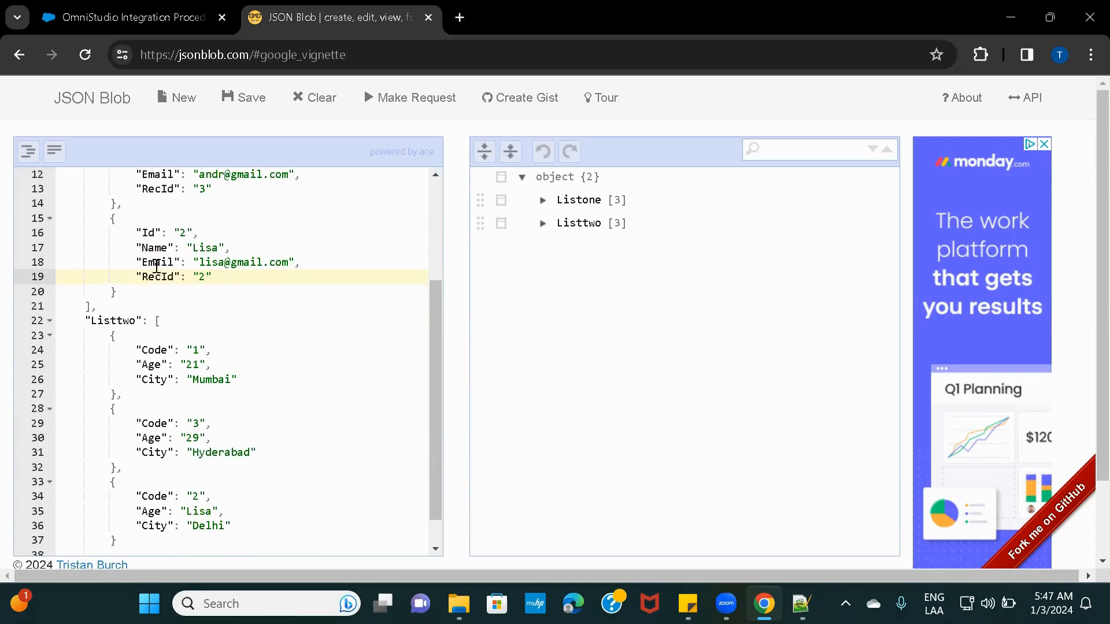
{"action": "left_click_drag", "start_coordinate": [137, 277], "coordinate": [230, 282]}
{"action": "key", "text": "ctrl+c"}
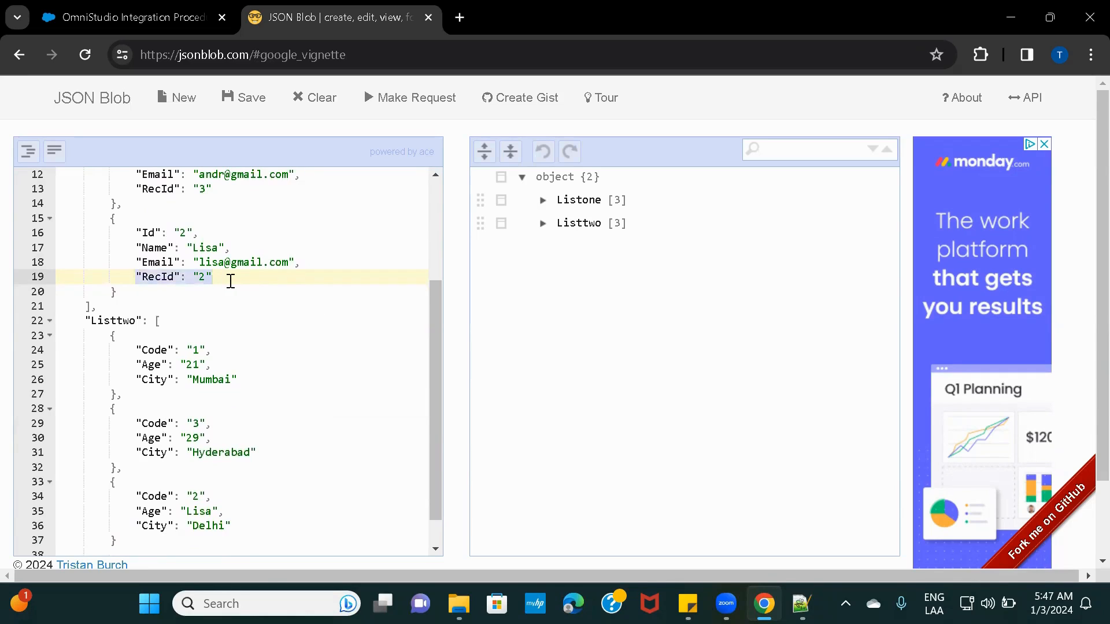
{"action": "left_click", "coordinate": [245, 378]}
{"action": "key", "text": "Return"}
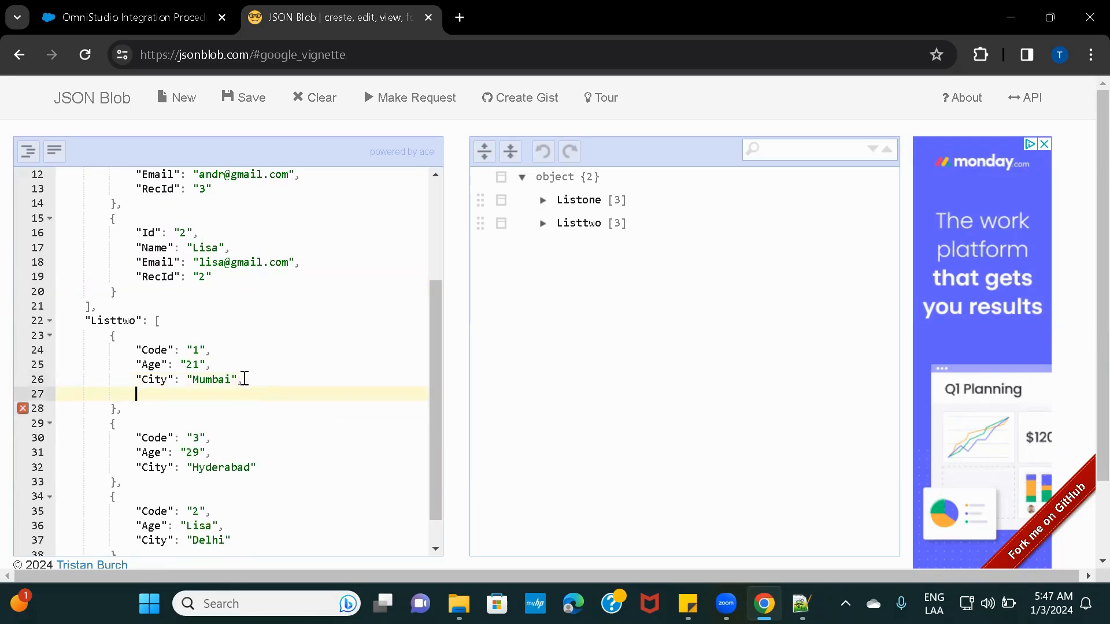
{"action": "key", "text": "ctrl+v"}
{"action": "left_click", "coordinate": [245, 379]}
{"action": "type", "text": ","}
Rename the pasted key in the first Listtwo record to ExternalId and set its value to "1"
{"action": "left_click", "coordinate": [157, 393]}
{"action": "double_click", "coordinate": [154, 394]}
{"action": "type", "text": "ExternalId"}
Copy the ExternalId line into the second Listtwo record after its City, with a separating comma and the value "3"
{"action": "left_click_drag", "start_coordinate": [135, 394], "coordinate": [265, 392]}
{"action": "key", "text": "ctrl+c"}
{"action": "scroll", "coordinate": [265, 393], "scroll_direction": "down", "scroll_amount": 1}
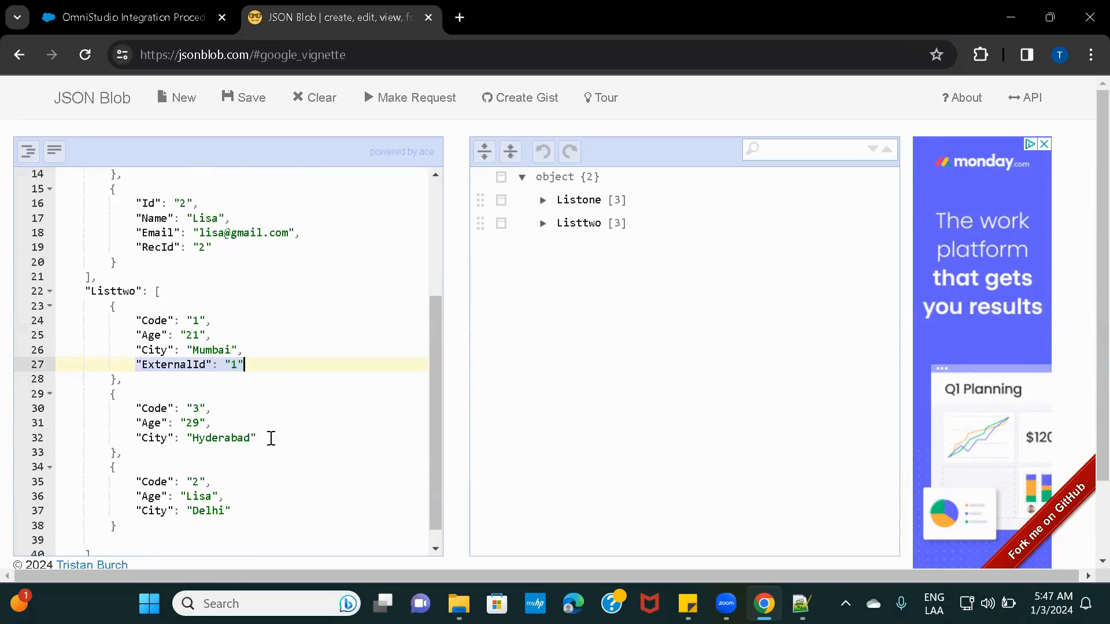
{"action": "left_click", "coordinate": [269, 440]}
{"action": "key", "text": "Return"}
{"action": "key", "text": "ctrl+v"}
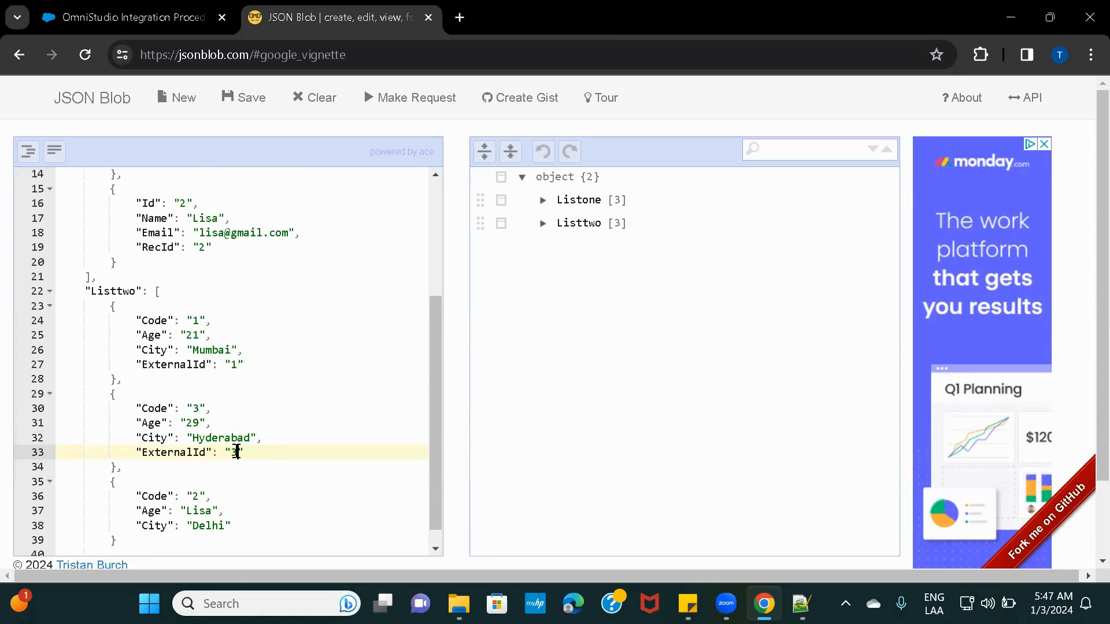
Add the ExternalId line to the third Listtwo record after its City, with a separating comma and the value "2"
{"action": "scroll", "coordinate": [237, 452], "scroll_direction": "down", "scroll_amount": 1}
{"action": "left_click", "coordinate": [245, 490]}
{"action": "type", "text": ","}
{"action": "key", "text": "Return"}
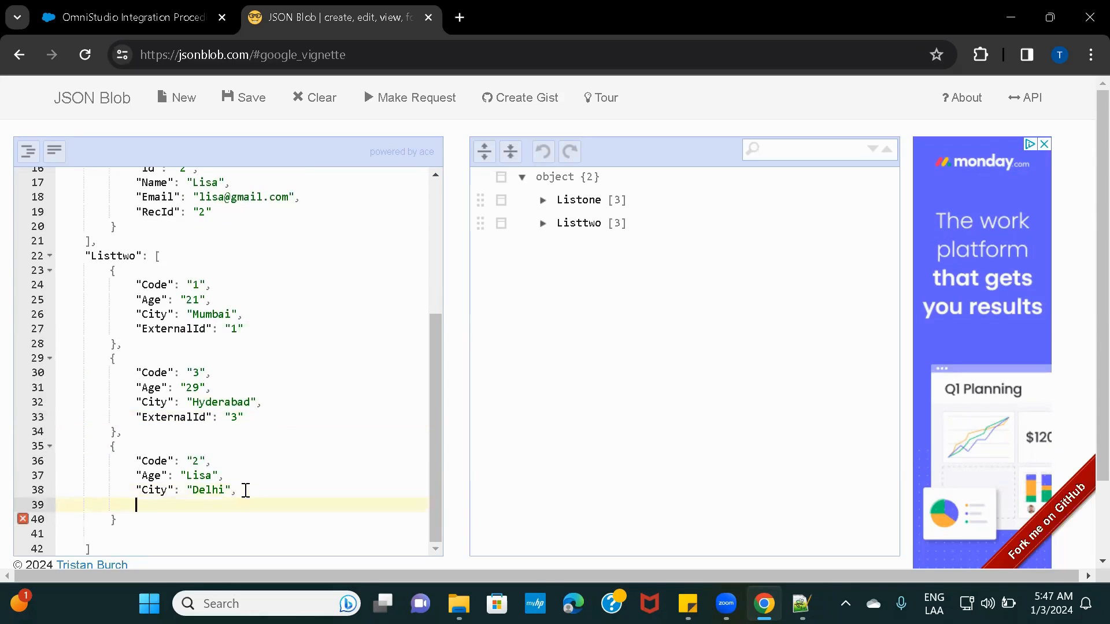
{"action": "key", "text": "ctrl+v"}
{"action": "key", "text": "BackSpace"}
{"action": "type", "text": "2"}
Compare the matching keys of the two lists: Id with Code, and RecId with ExternalId
{"action": "scroll", "coordinate": [275, 453], "scroll_direction": "up", "scroll_amount": 4}
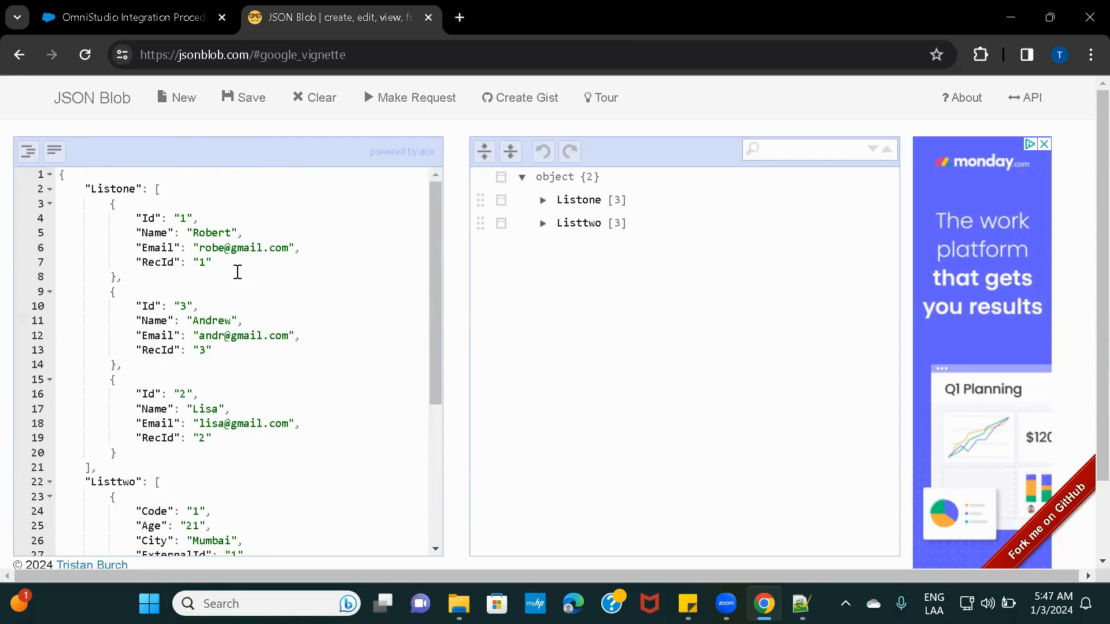
{"action": "scroll", "coordinate": [224, 371], "scroll_direction": "down", "scroll_amount": 1}
{"action": "scroll", "coordinate": [223, 371], "scroll_direction": "down", "scroll_amount": 6}
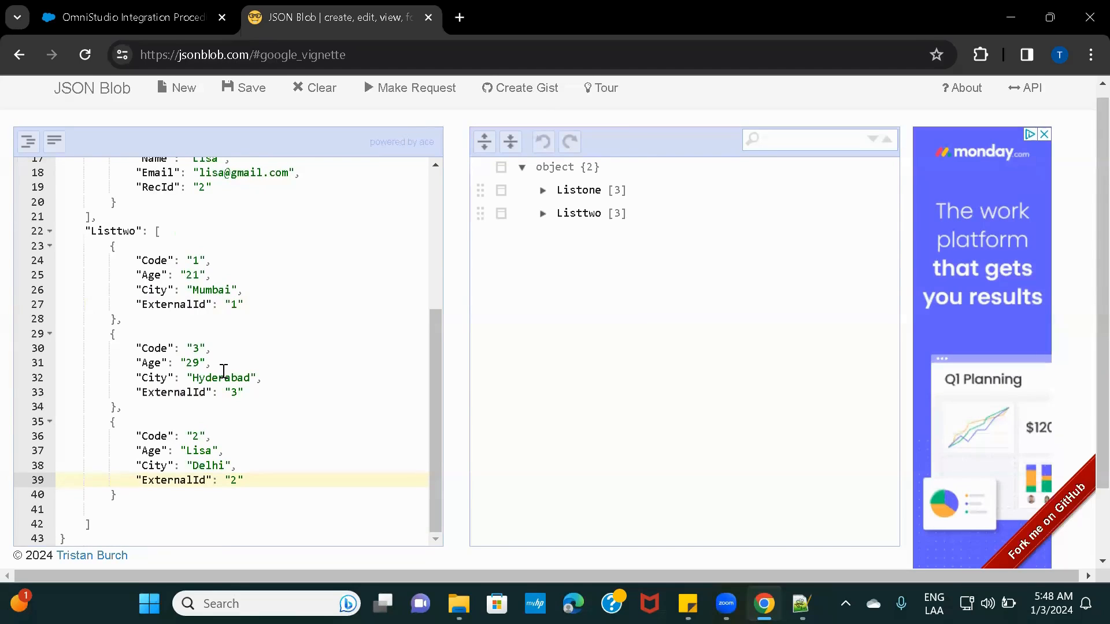
{"action": "double_click", "coordinate": [167, 187]}
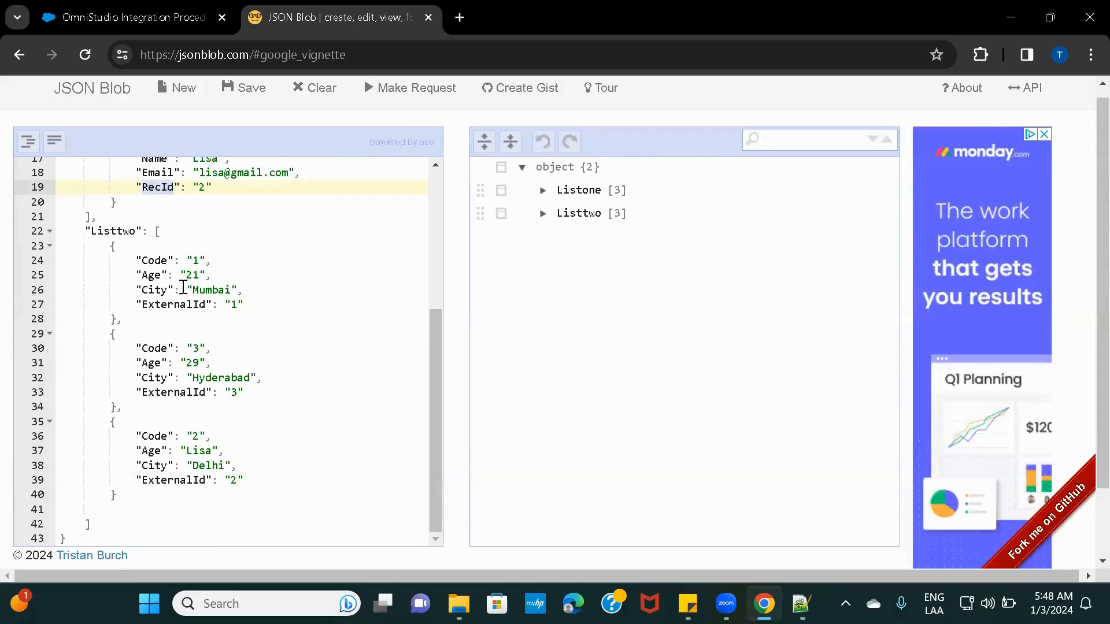
{"action": "double_click", "coordinate": [168, 305]}
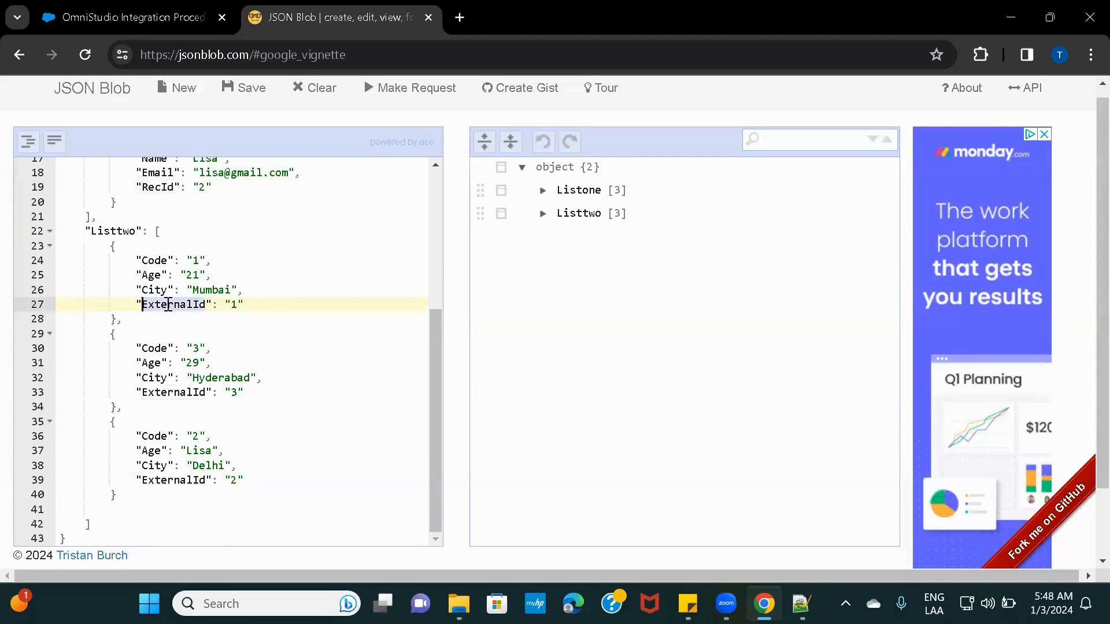
{"action": "scroll", "coordinate": [168, 304], "scroll_direction": "up", "scroll_amount": 2}
{"action": "double_click", "coordinate": [150, 251]}
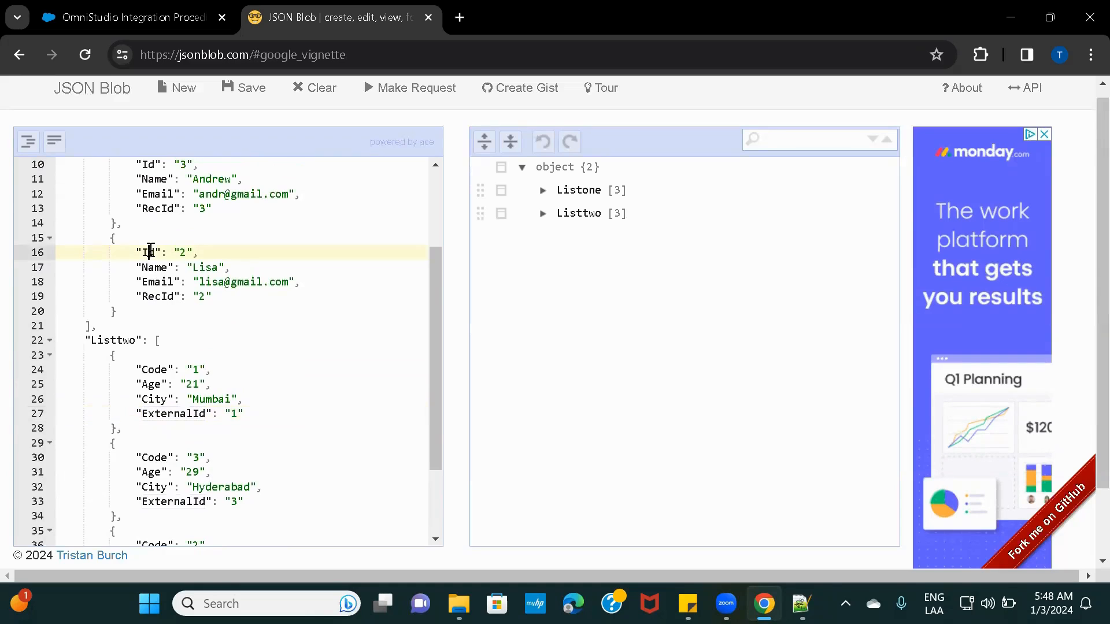
{"action": "double_click", "coordinate": [153, 369]}
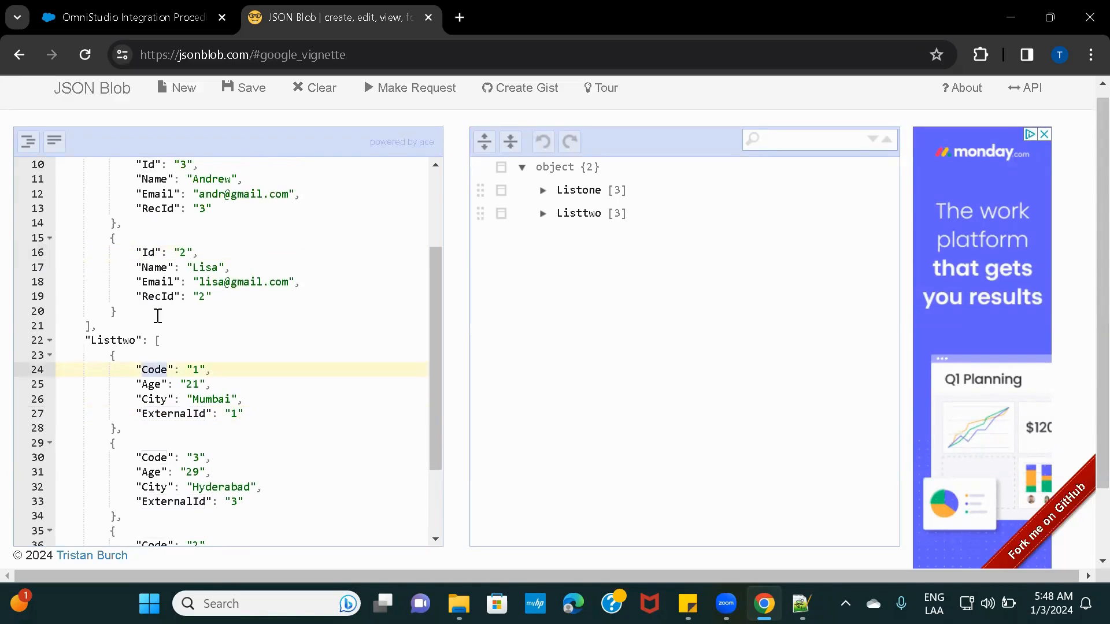
{"action": "double_click", "coordinate": [153, 295]}
{"action": "double_click", "coordinate": [185, 414]}
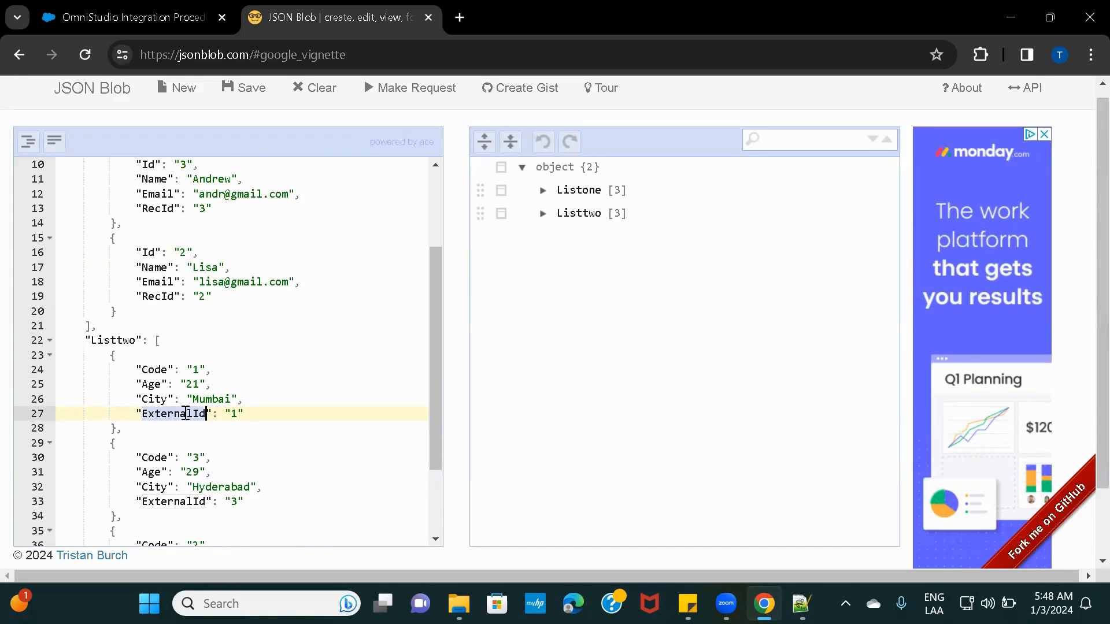
Switch to the OmniStudio integration procedure and open ListAction3's properties to review its advanced merge map
{"action": "left_click", "coordinate": [116, 20]}
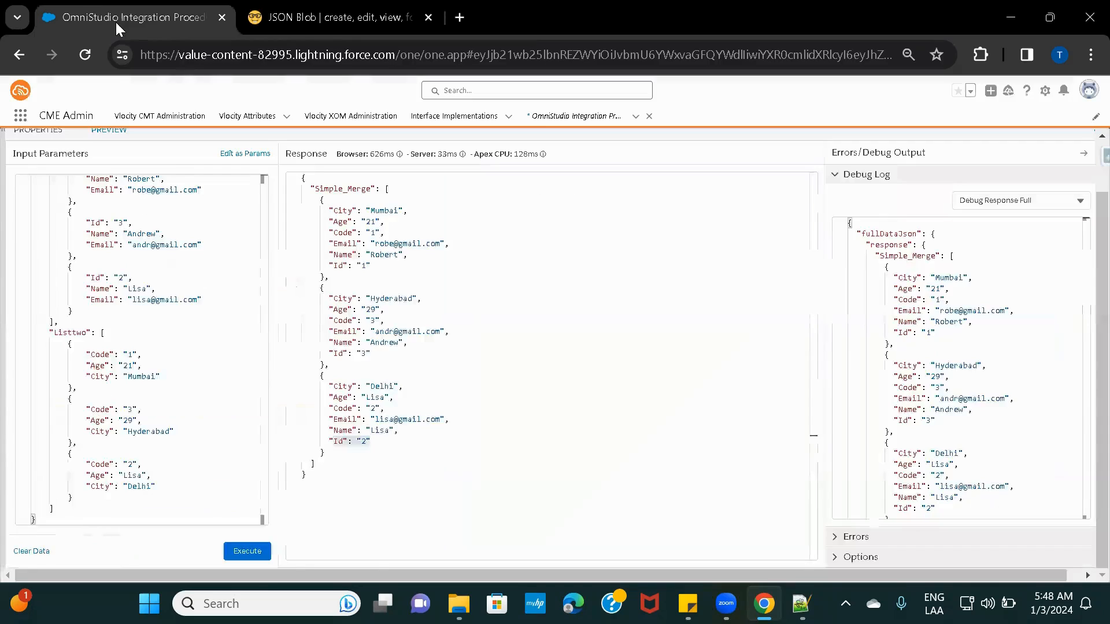
{"action": "left_click", "coordinate": [45, 130]}
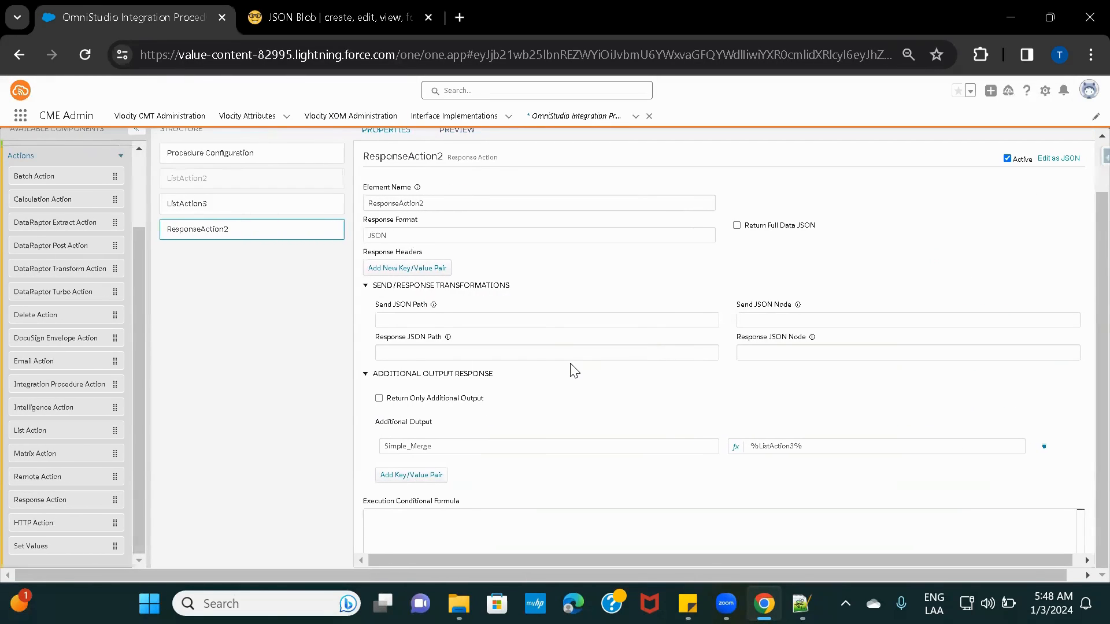
{"action": "left_click", "coordinate": [250, 212]}
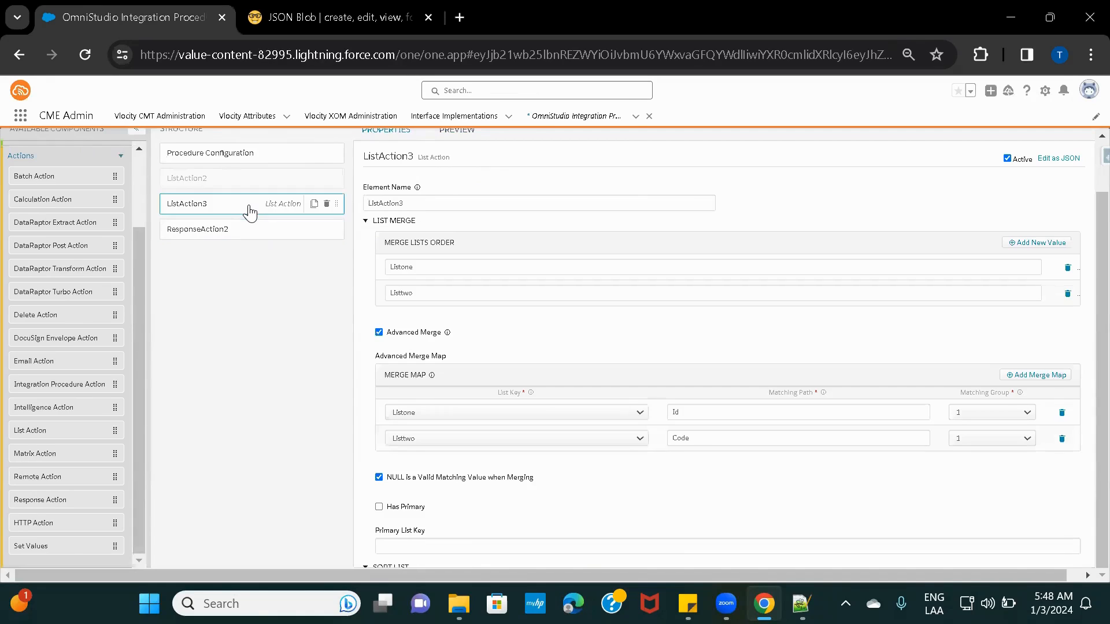
{"action": "scroll", "coordinate": [601, 351], "scroll_direction": "down", "scroll_amount": 1}
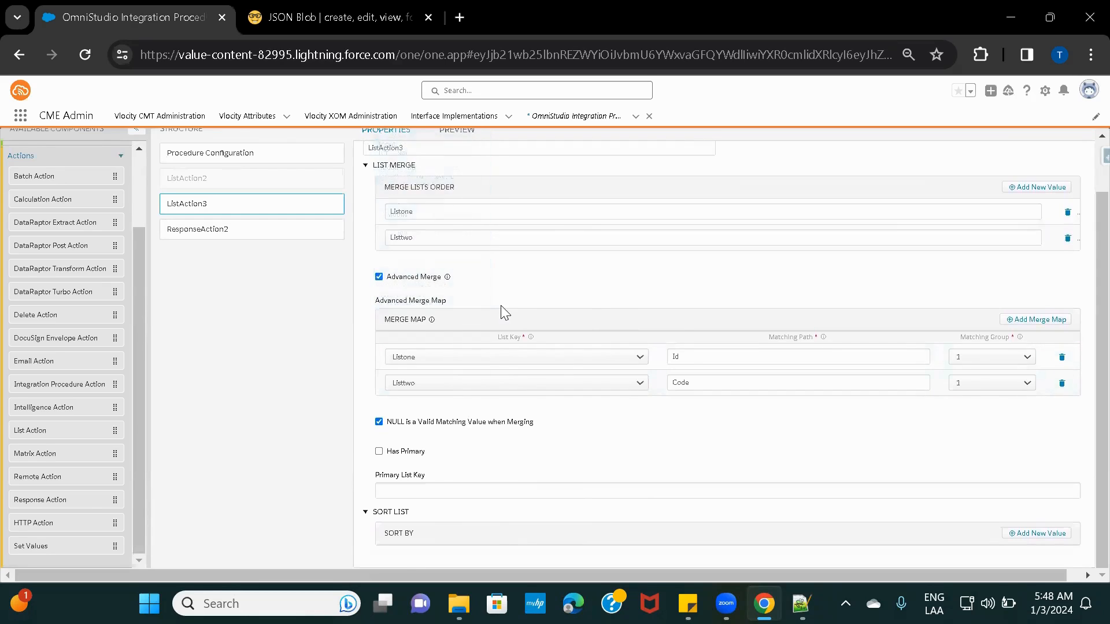
{"action": "scroll", "coordinate": [501, 306], "scroll_direction": "up", "scroll_amount": 1}
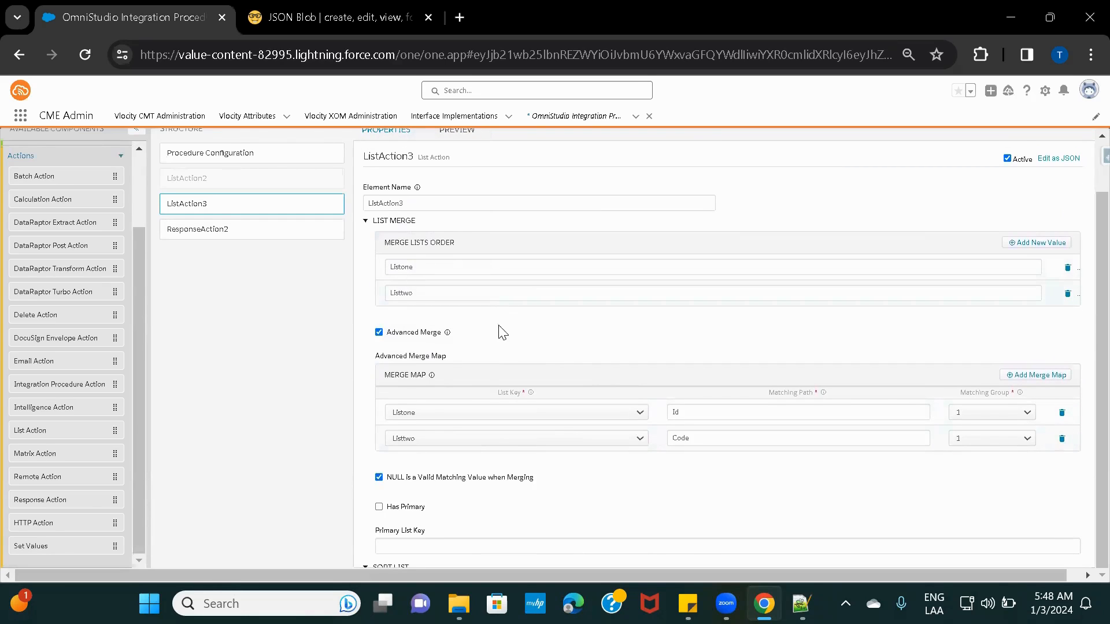
{"action": "scroll", "coordinate": [511, 335], "scroll_direction": "down", "scroll_amount": 2}
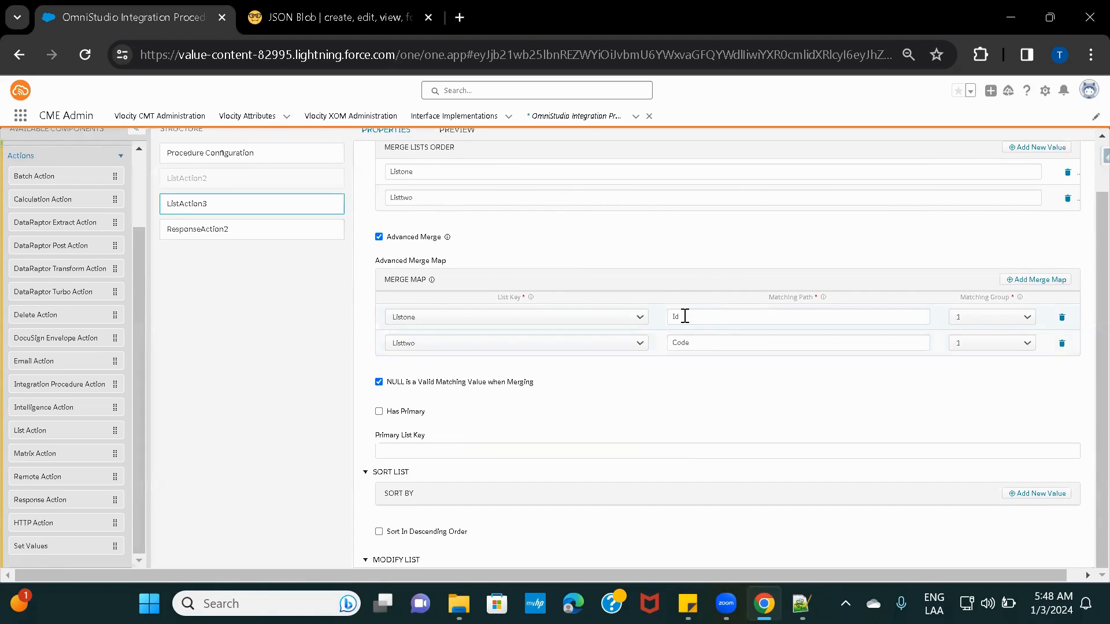
Return to JSON Blob and check the RecId key in Listone against the ExternalId key in Listtwo
{"action": "left_click", "coordinate": [344, 16]}
{"action": "scroll", "coordinate": [196, 266], "scroll_direction": "up", "scroll_amount": 2}
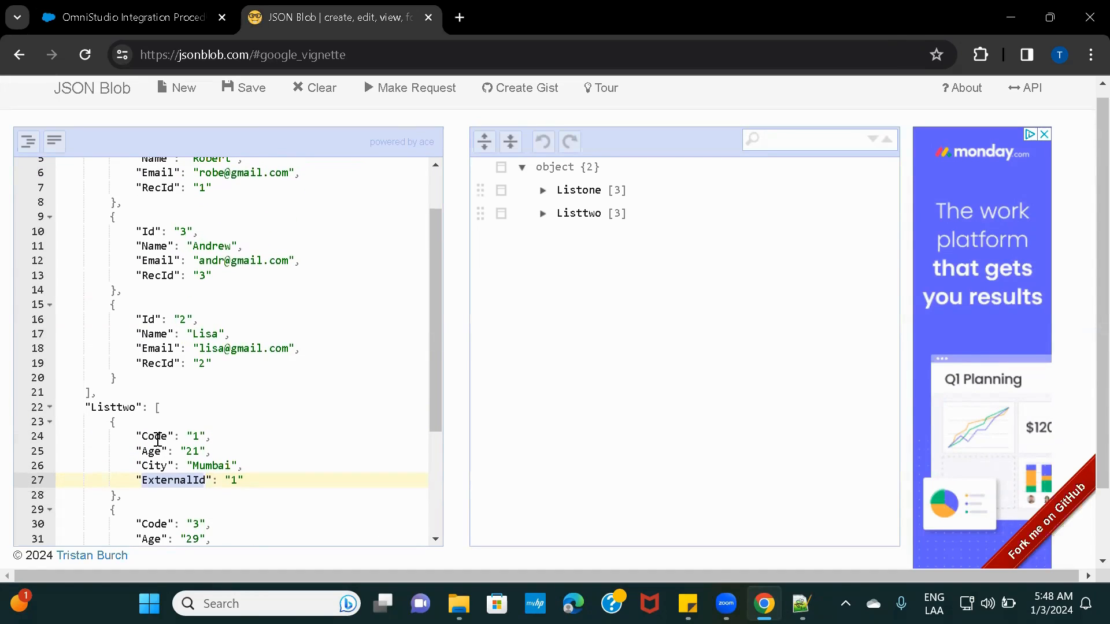
{"action": "double_click", "coordinate": [157, 277]}
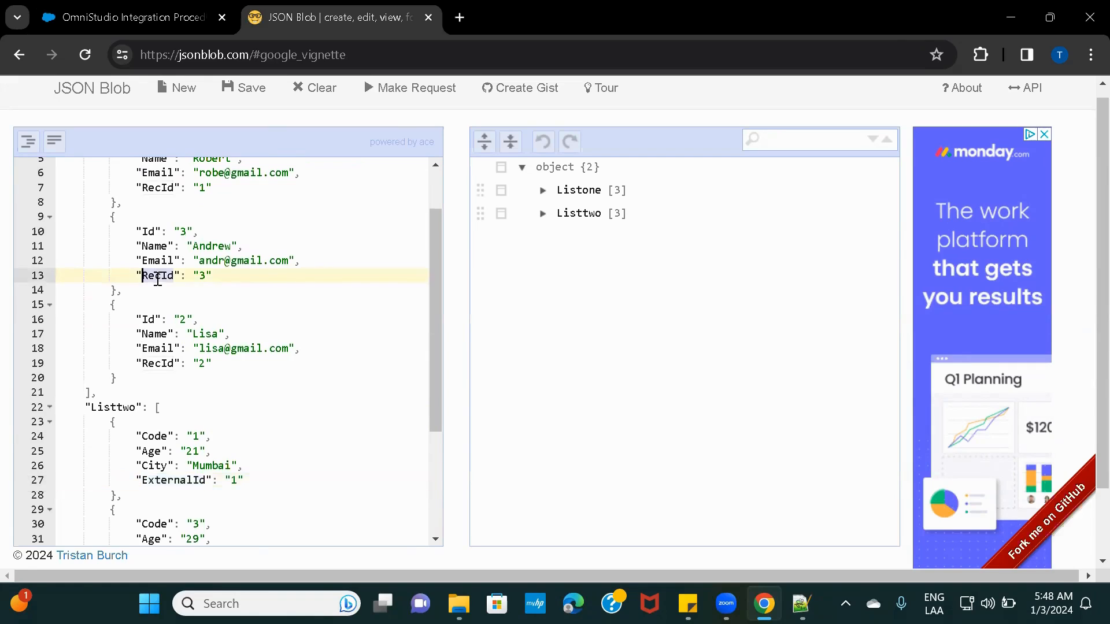
{"action": "double_click", "coordinate": [181, 479]}
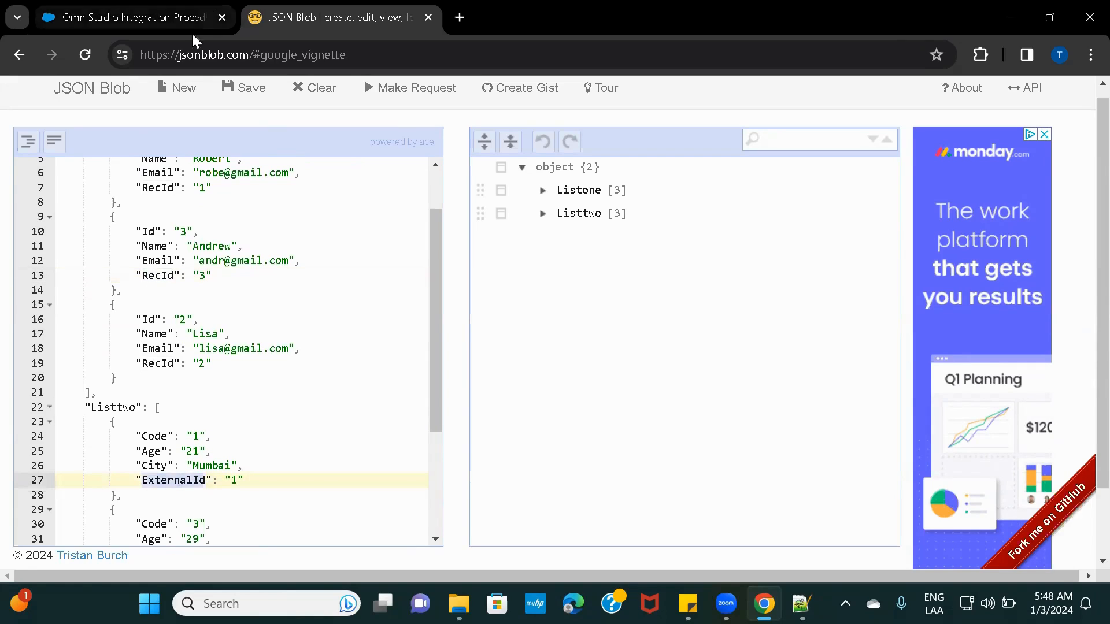
Back in OmniStudio, add a merge map row to ListAction3 with Listone as its List Key
{"action": "left_click", "coordinate": [150, 16]}
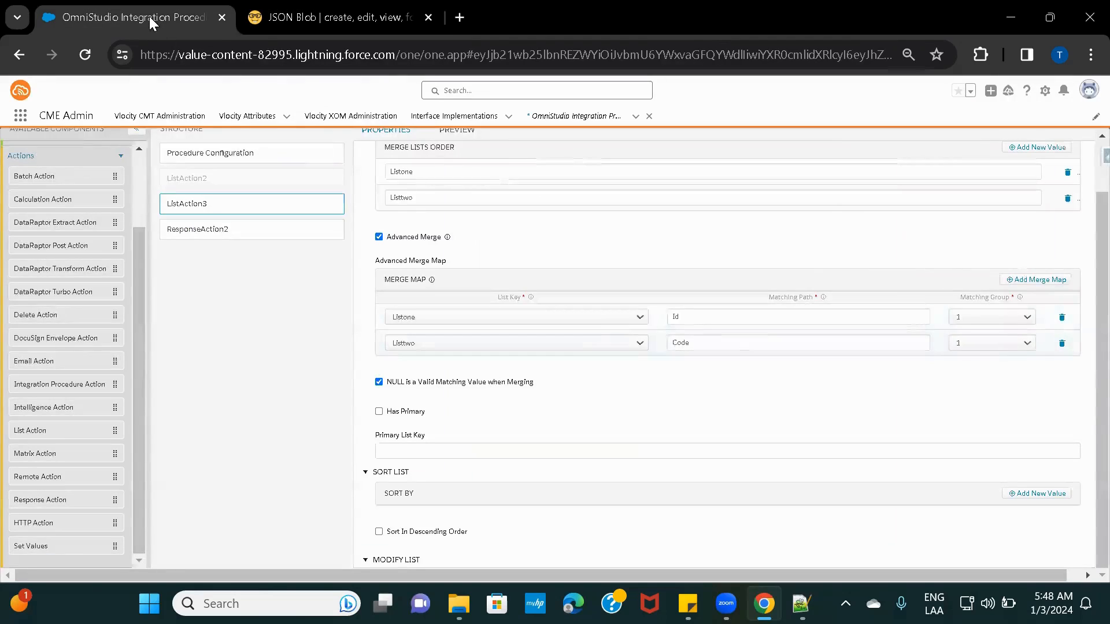
{"action": "left_click", "coordinate": [1035, 281]}
{"action": "left_click", "coordinate": [450, 316]}
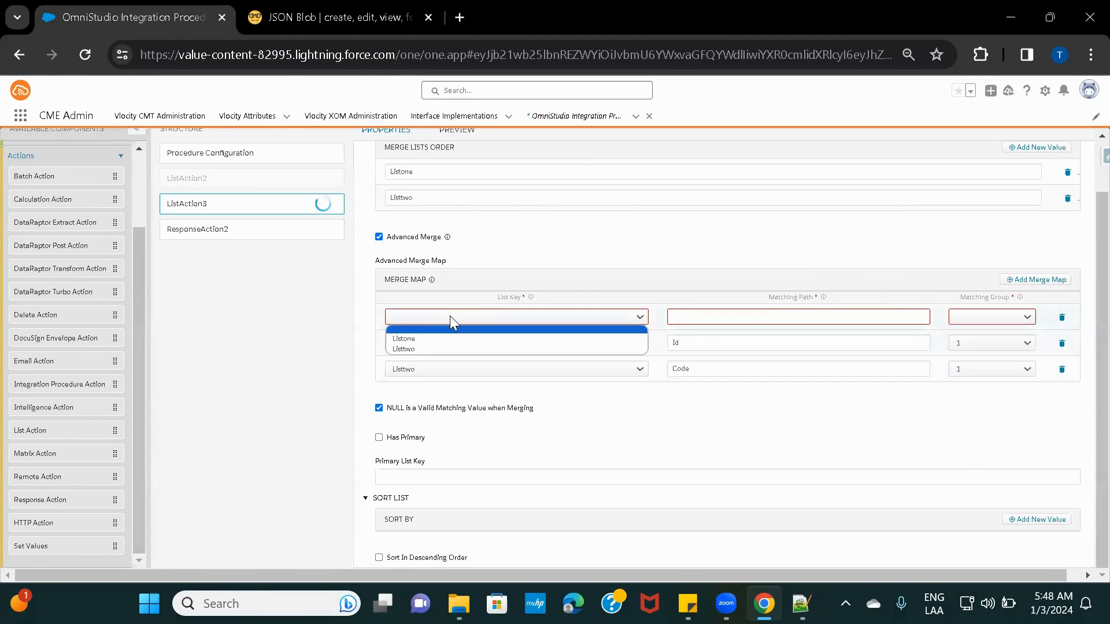
{"action": "left_click", "coordinate": [418, 338]}
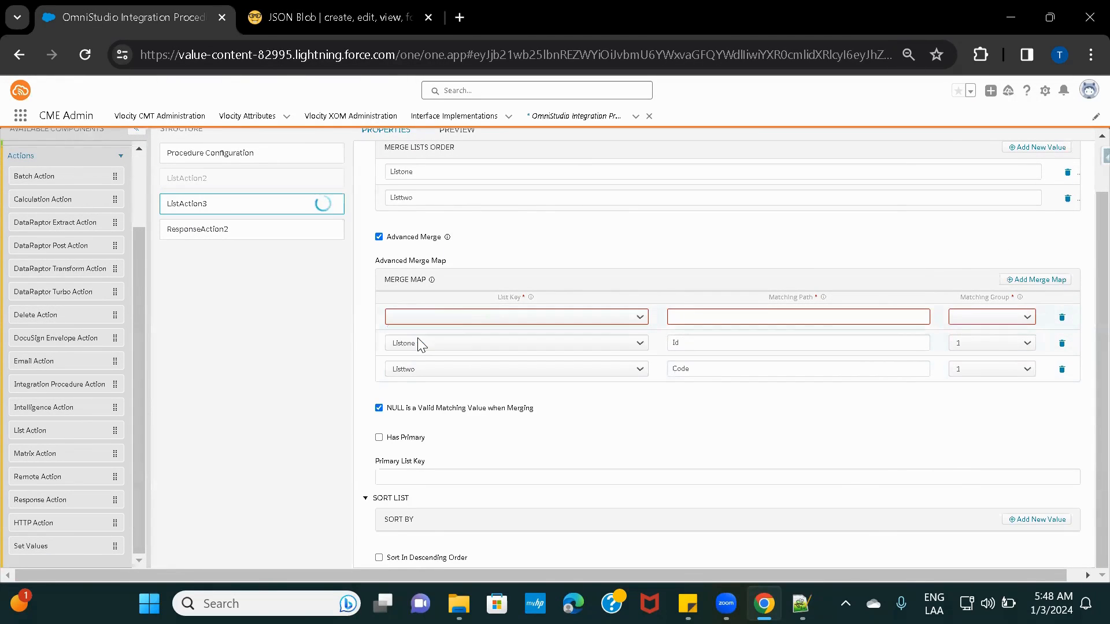
Copy the RecId key from JSON Blob into the new Listone merge map row as its Matching Path and set Matching Group to 2
{"action": "left_click", "coordinate": [337, 19]}
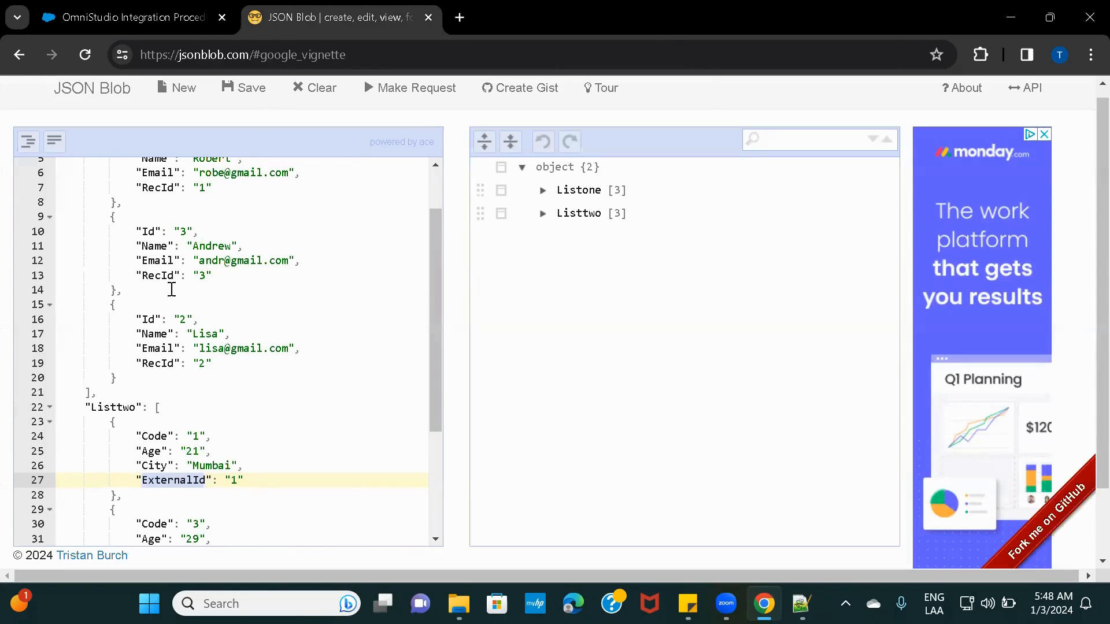
{"action": "double_click", "coordinate": [164, 274]}
{"action": "key", "text": "ctrl+c"}
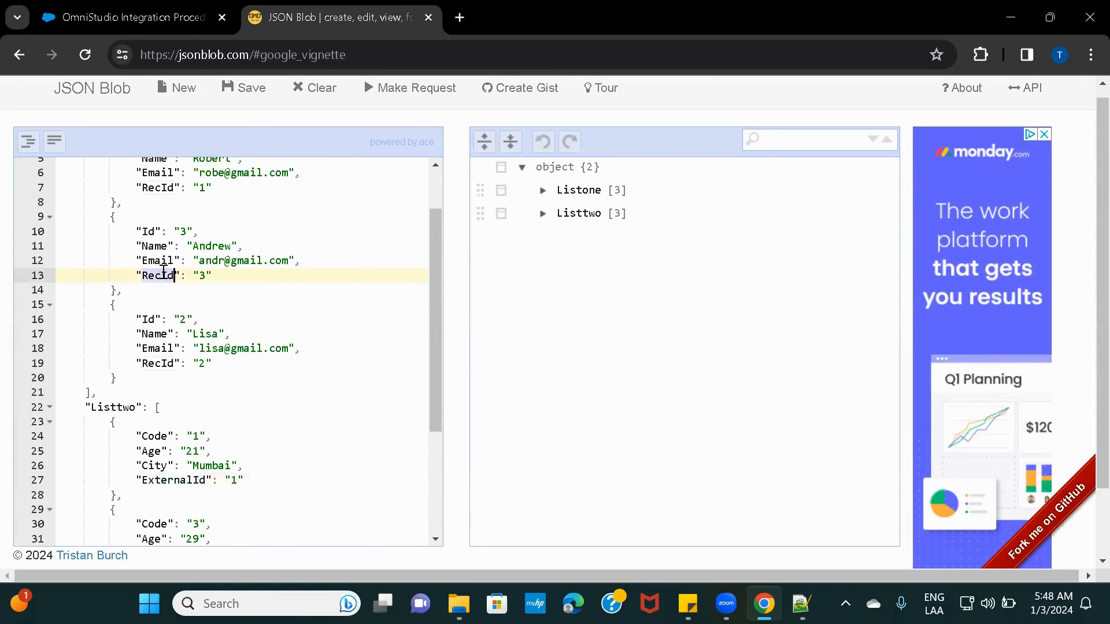
{"action": "scroll", "coordinate": [212, 276], "scroll_direction": "up", "scroll_amount": 2}
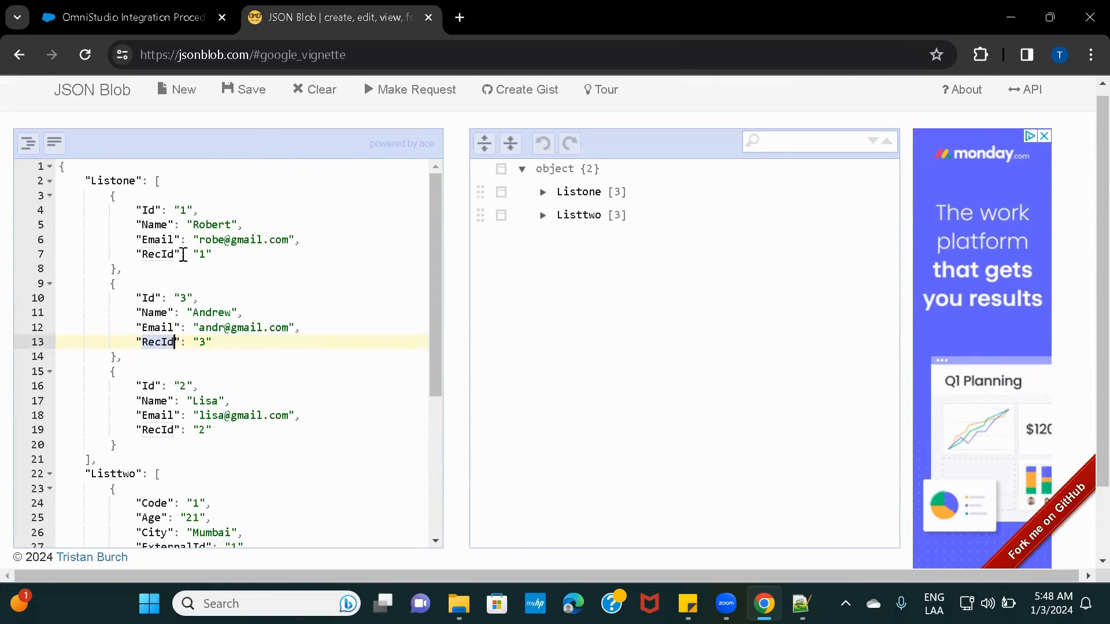
{"action": "left_click", "coordinate": [170, 15]}
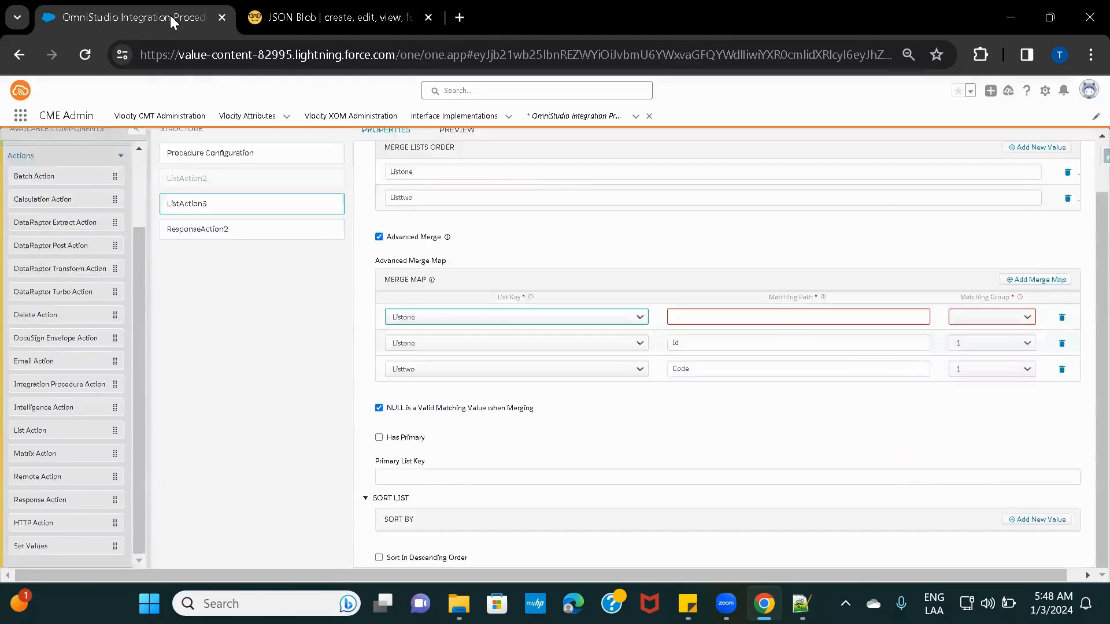
{"action": "left_click", "coordinate": [752, 322]}
{"action": "key", "text": "ctrl+v"}
{"action": "left_click", "coordinate": [992, 321]}
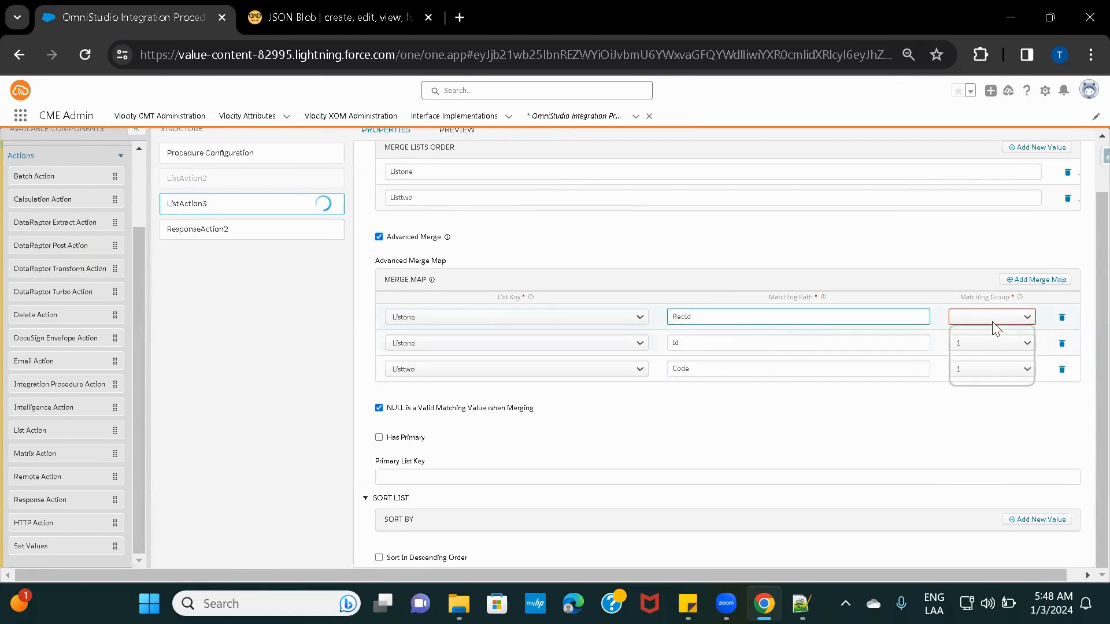
{"action": "left_click", "coordinate": [967, 349]}
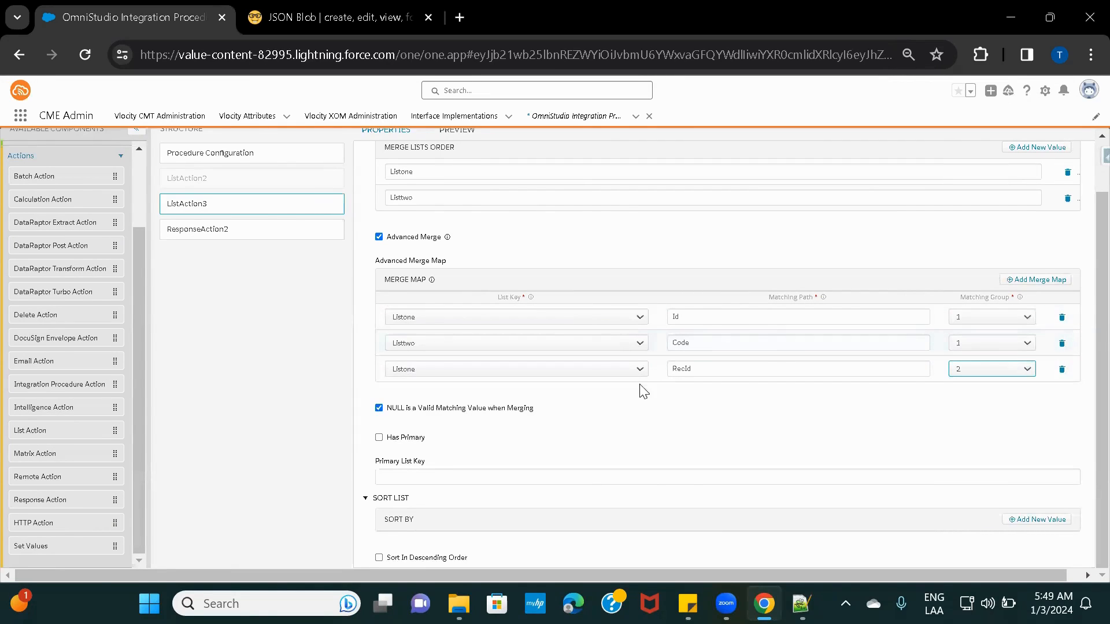
Add a merge map row for Listtwo with ExternalId, copied from JSON Blob, as Matching Path and 2 as Matching Group
{"action": "left_click", "coordinate": [1030, 282]}
{"action": "left_click", "coordinate": [509, 316]}
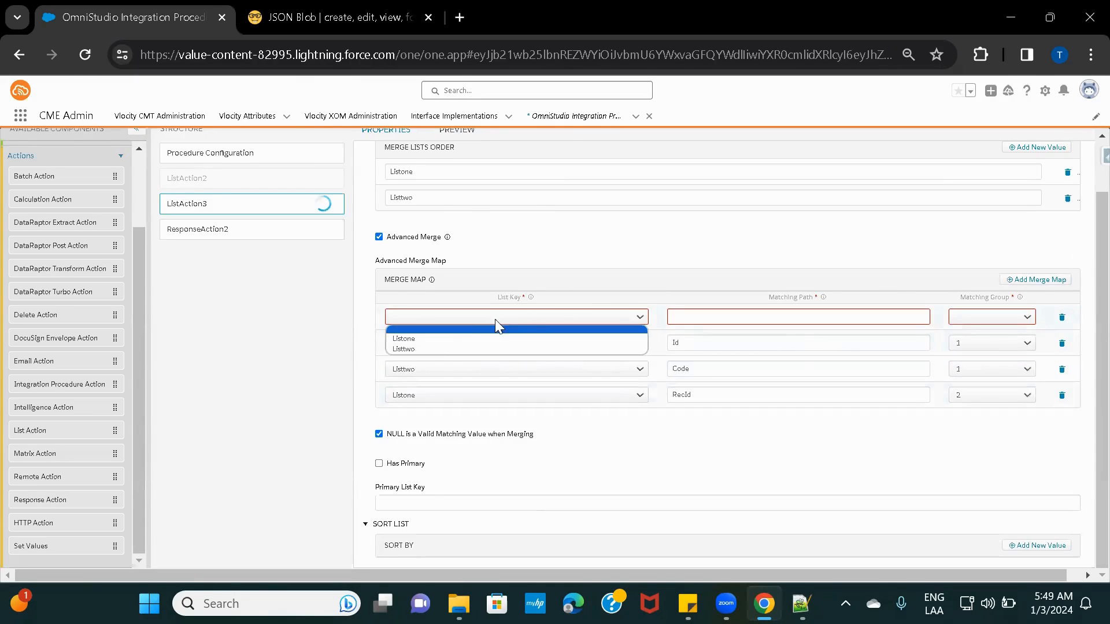
{"action": "left_click", "coordinate": [427, 348]}
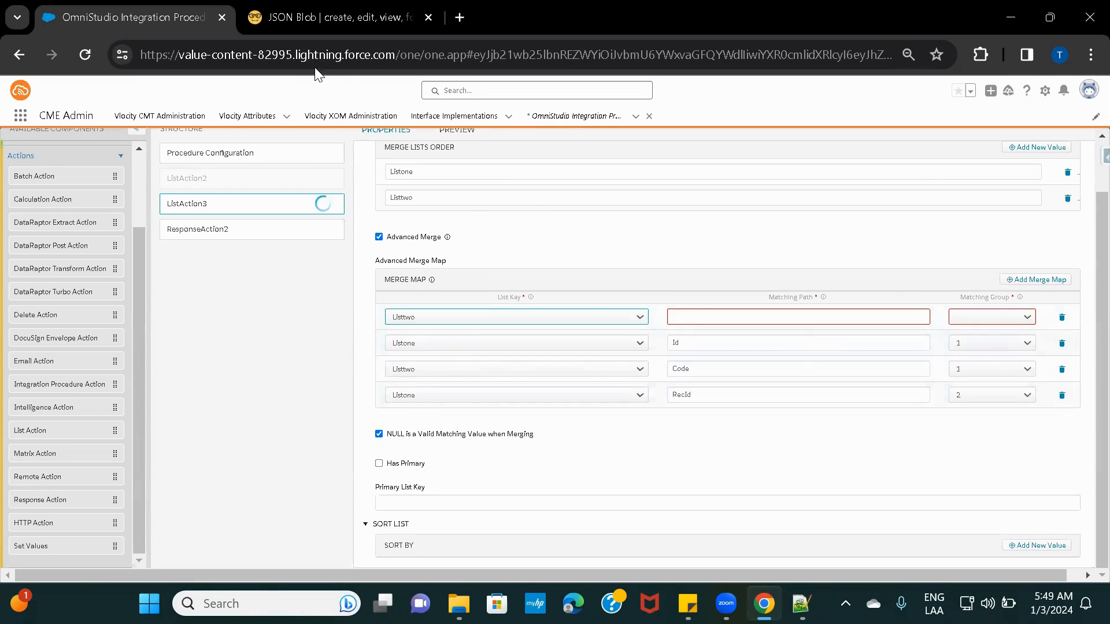
{"action": "left_click", "coordinate": [299, 18]}
{"action": "scroll", "coordinate": [218, 351], "scroll_direction": "down", "scroll_amount": 1}
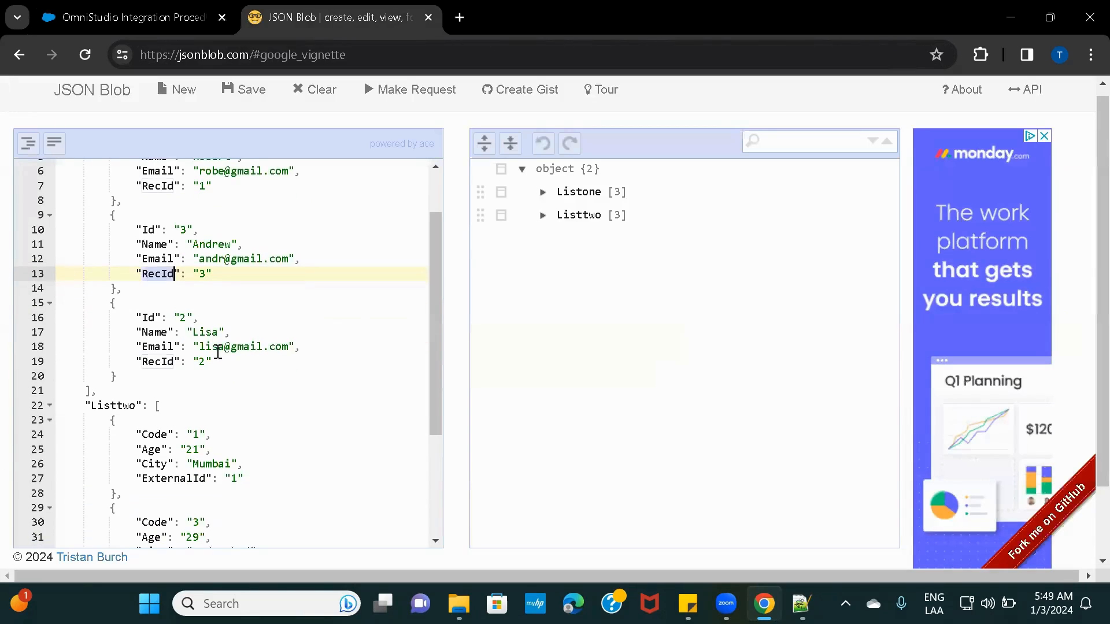
{"action": "double_click", "coordinate": [162, 480]}
{"action": "key", "text": "ctrl+c"}
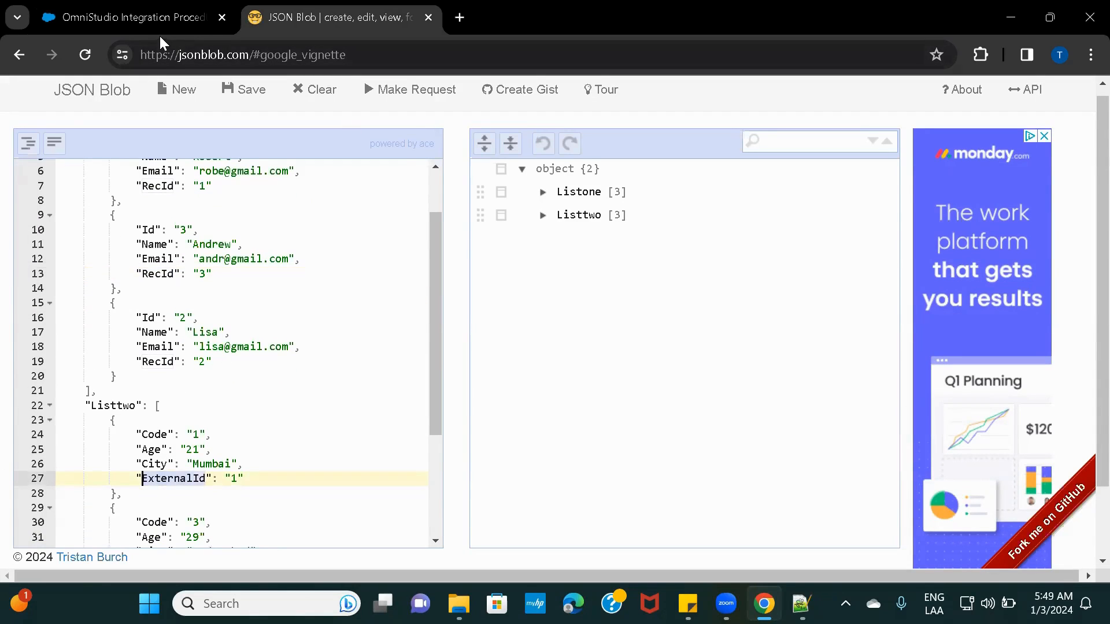
{"action": "left_click", "coordinate": [138, 19]}
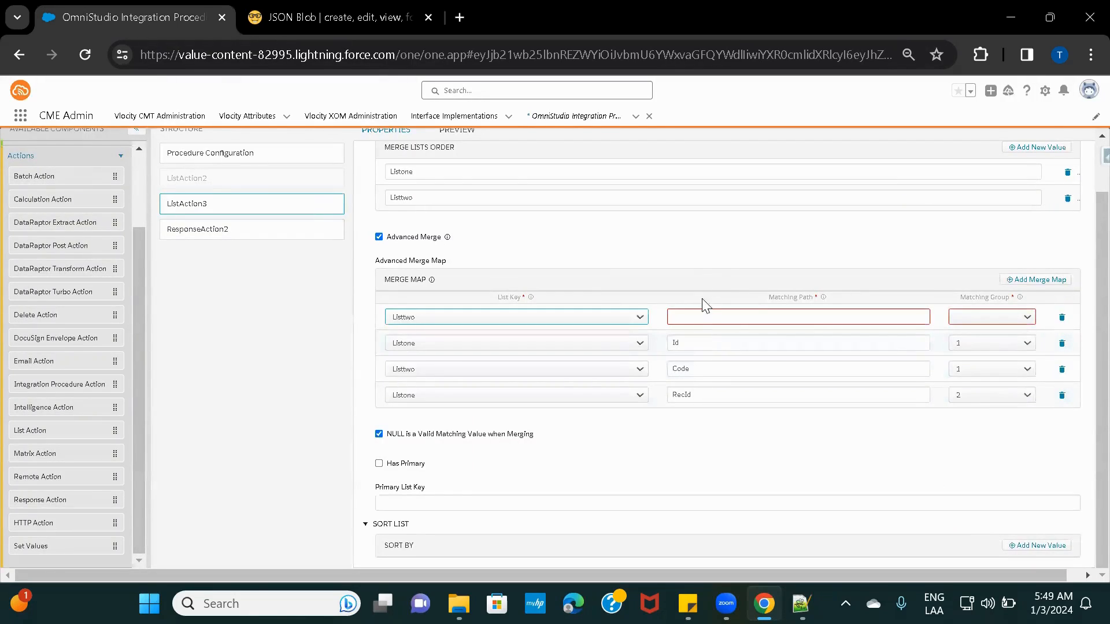
{"action": "left_click", "coordinate": [704, 317]}
{"action": "key", "text": "ctrl+v"}
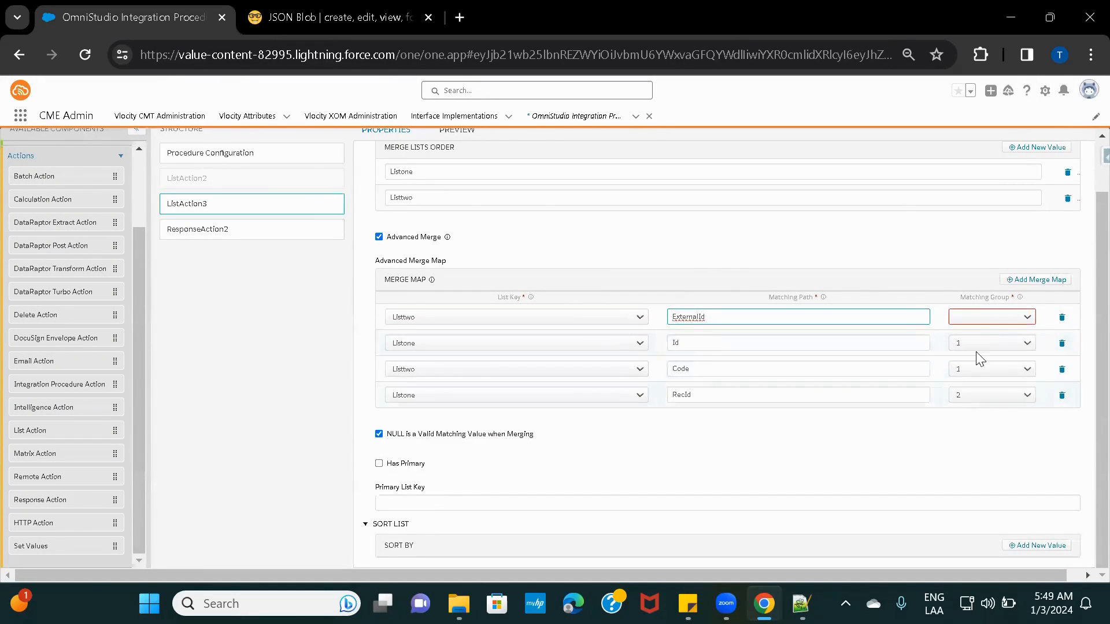
{"action": "left_click", "coordinate": [979, 318]}
{"action": "left_click", "coordinate": [971, 356]}
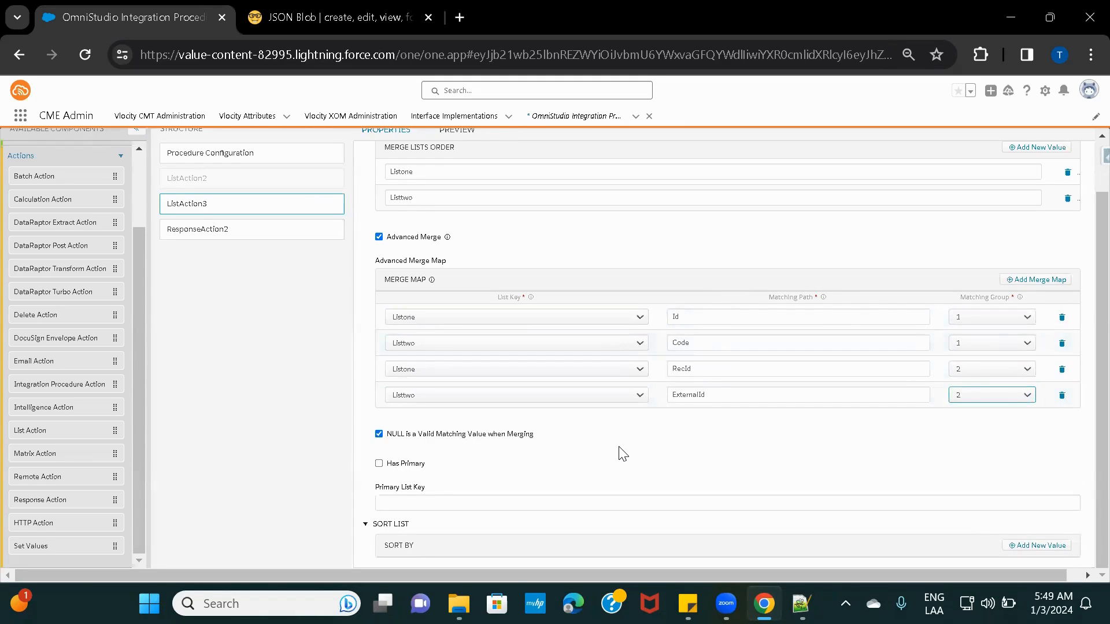
Replace the preview's input parameters with the full JSON from JSON Blob, execute the procedure, and check Code and ExternalId in the response
{"action": "scroll", "coordinate": [619, 455], "scroll_direction": "up", "scroll_amount": 2}
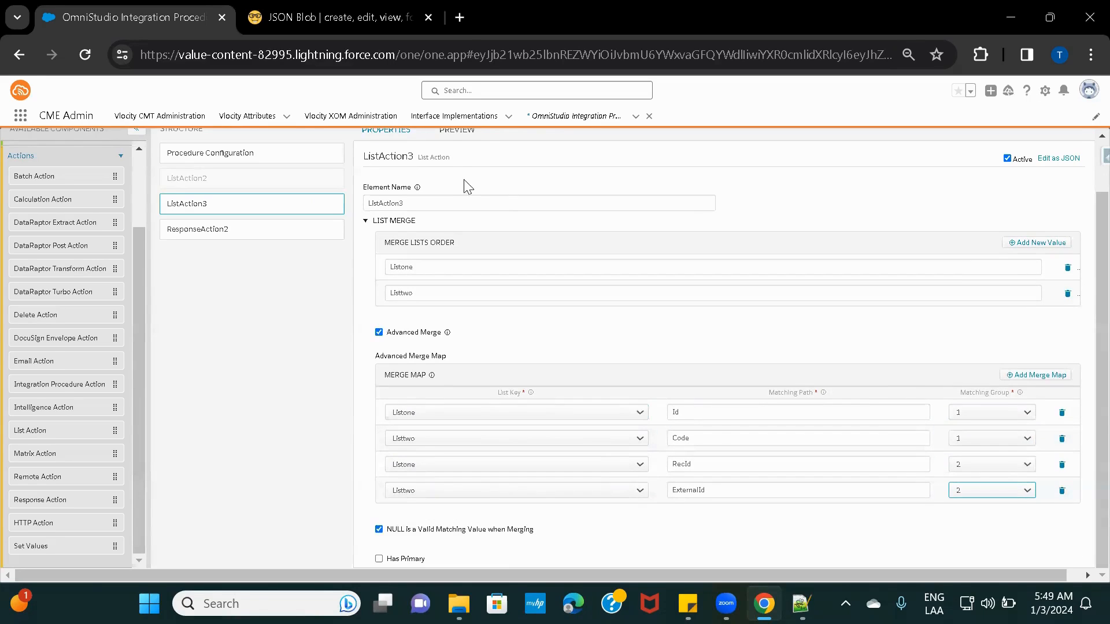
{"action": "left_click", "coordinate": [450, 135]}
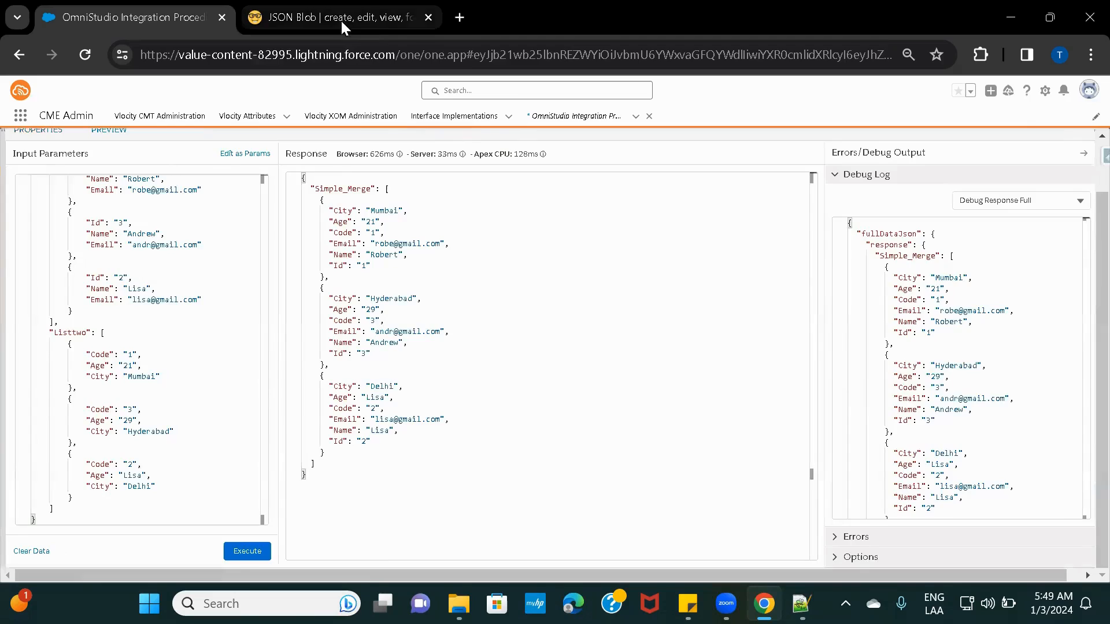
{"action": "left_click", "coordinate": [339, 18]}
{"action": "left_click", "coordinate": [272, 289]}
{"action": "key", "text": "ctrl+a"}
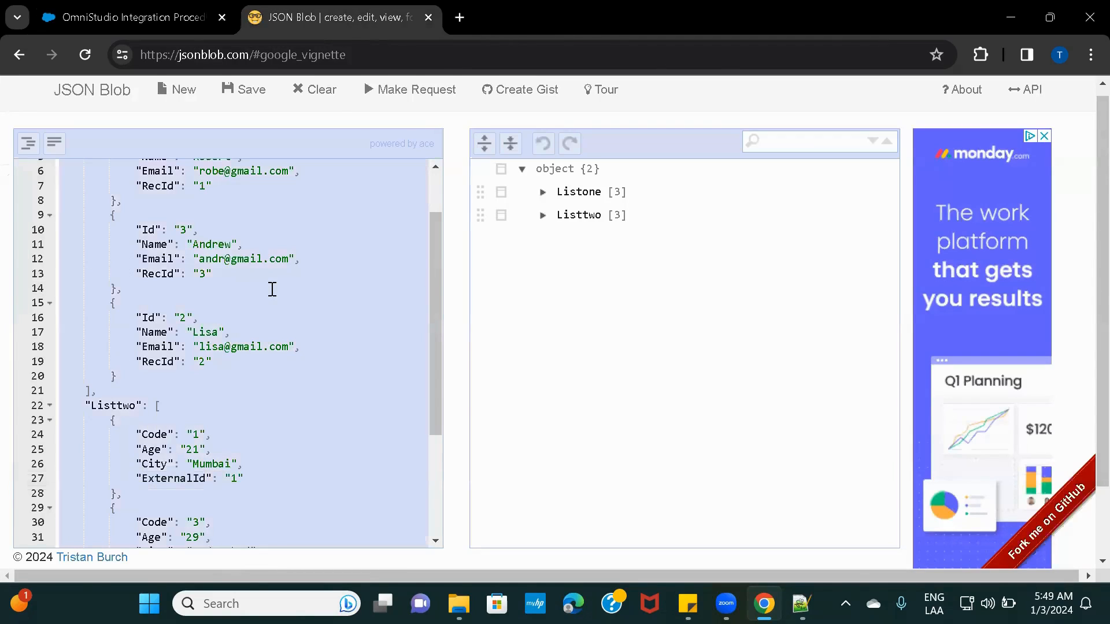
{"action": "left_click", "coordinate": [154, 20]}
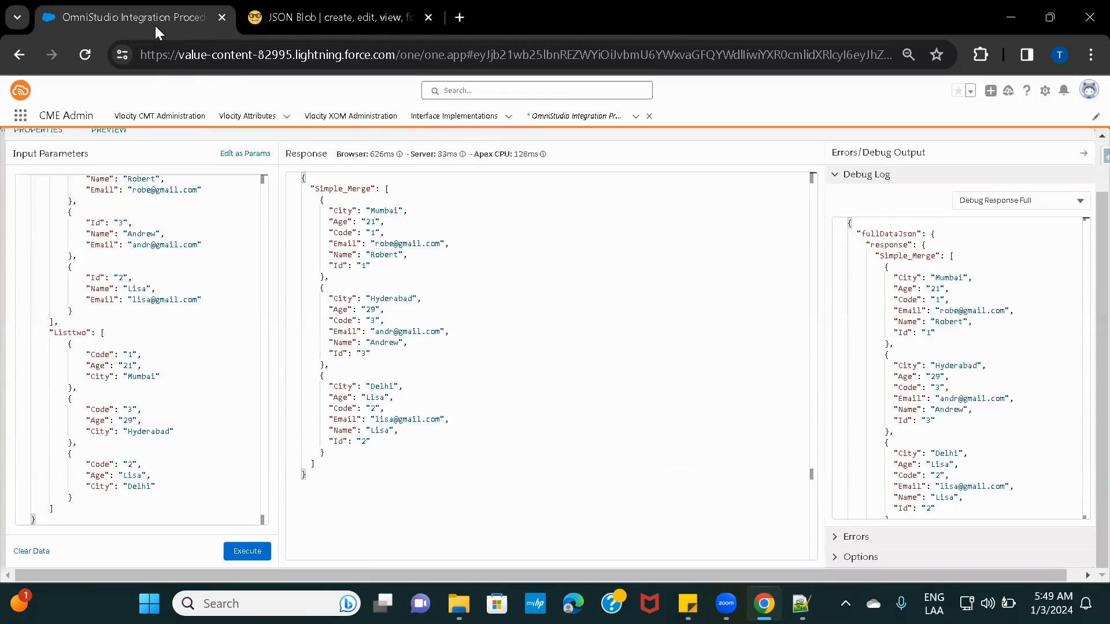
{"action": "left_click", "coordinate": [209, 368]}
{"action": "key", "text": "ctrl+a"}
{"action": "key", "text": "ctrl+v"}
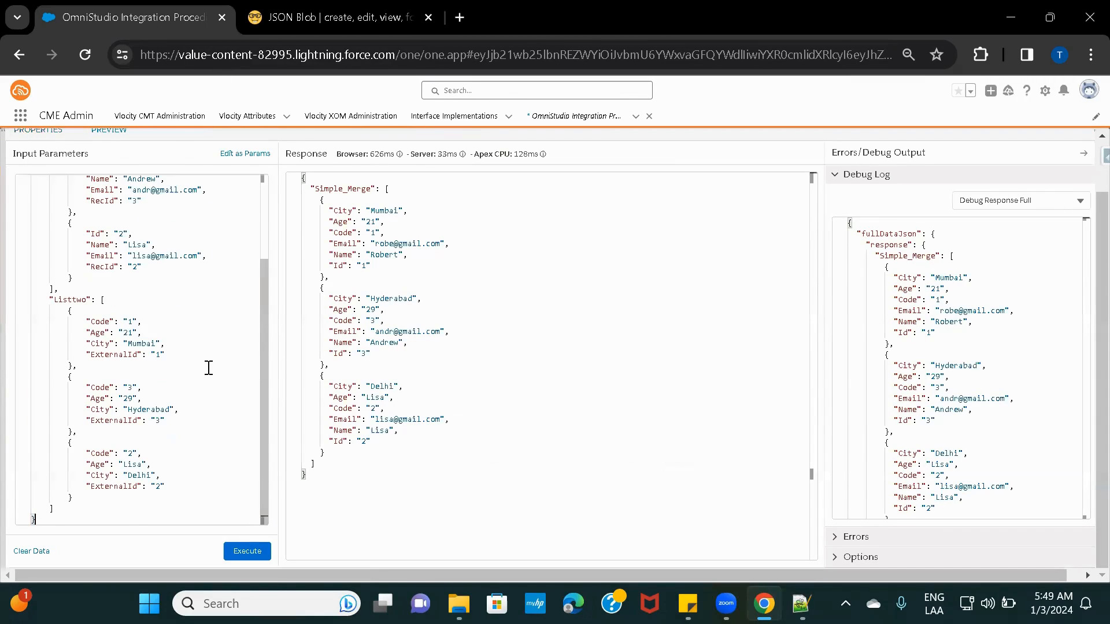
{"action": "left_click", "coordinate": [248, 552]}
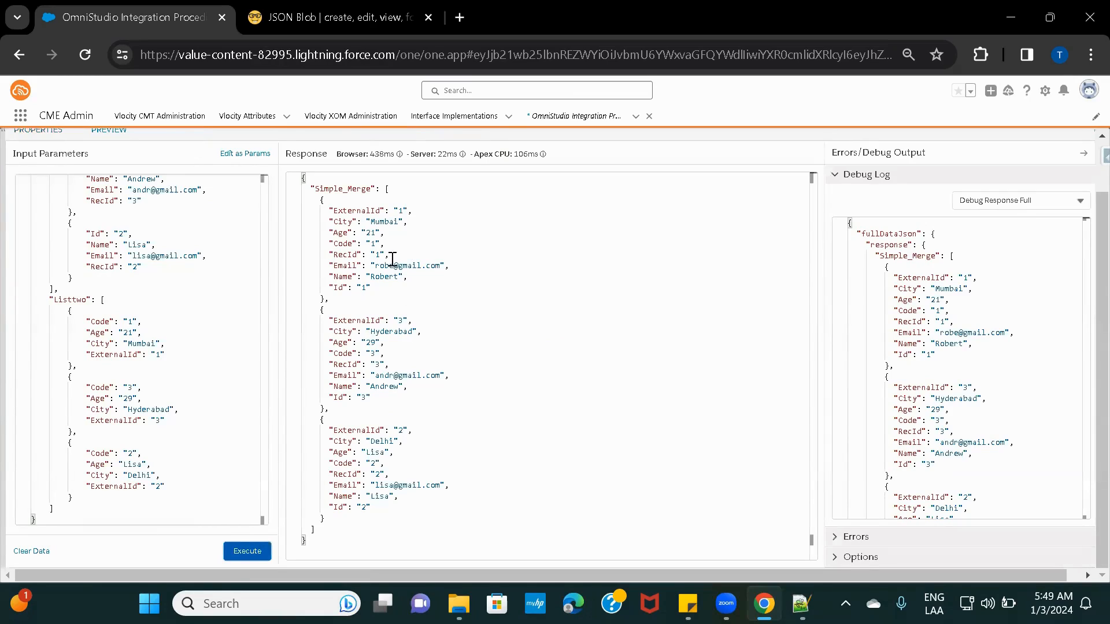
{"action": "double_click", "coordinate": [341, 245]}
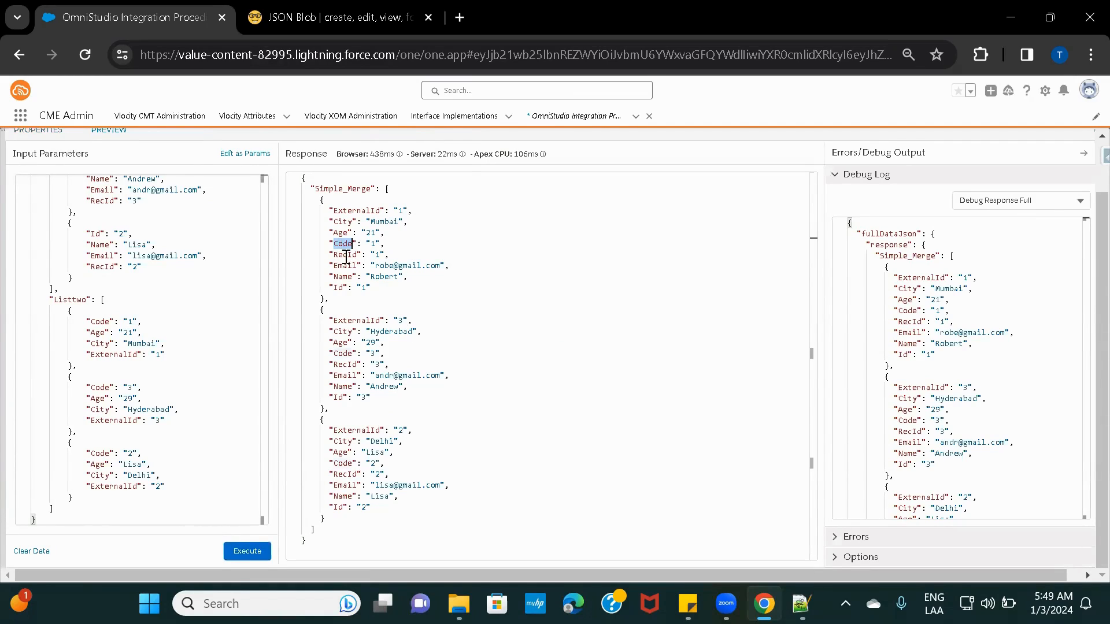
{"action": "double_click", "coordinate": [359, 212]}
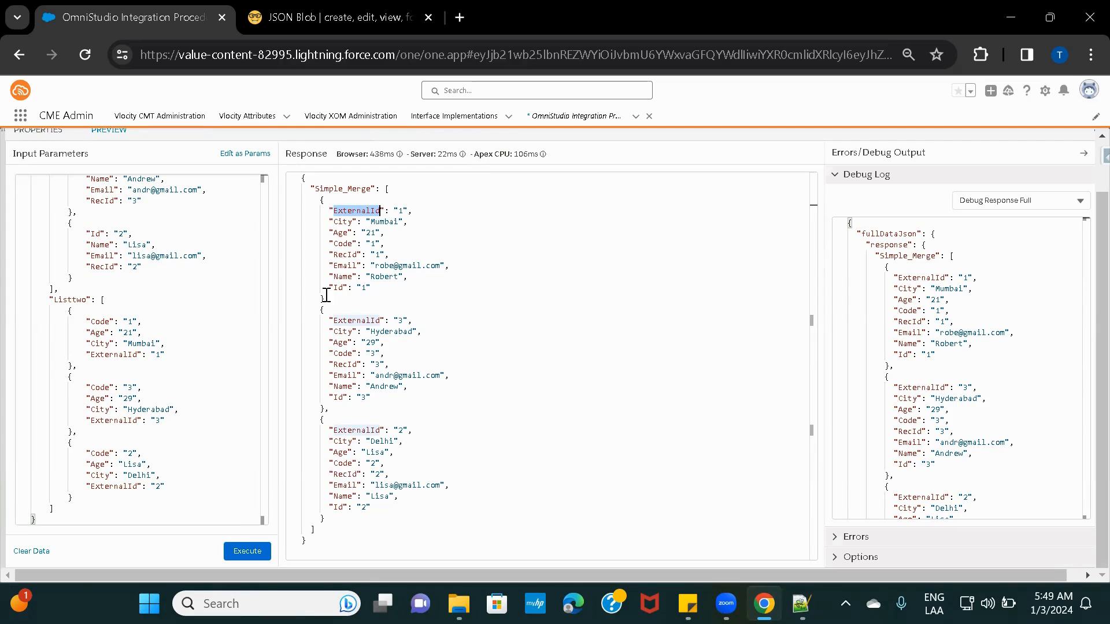
Return to ListAction3's properties, review its merge and sort settings, and collapse the List Merge section
{"action": "left_click", "coordinate": [23, 133]}
{"action": "scroll", "coordinate": [577, 331], "scroll_direction": "up", "scroll_amount": 1}
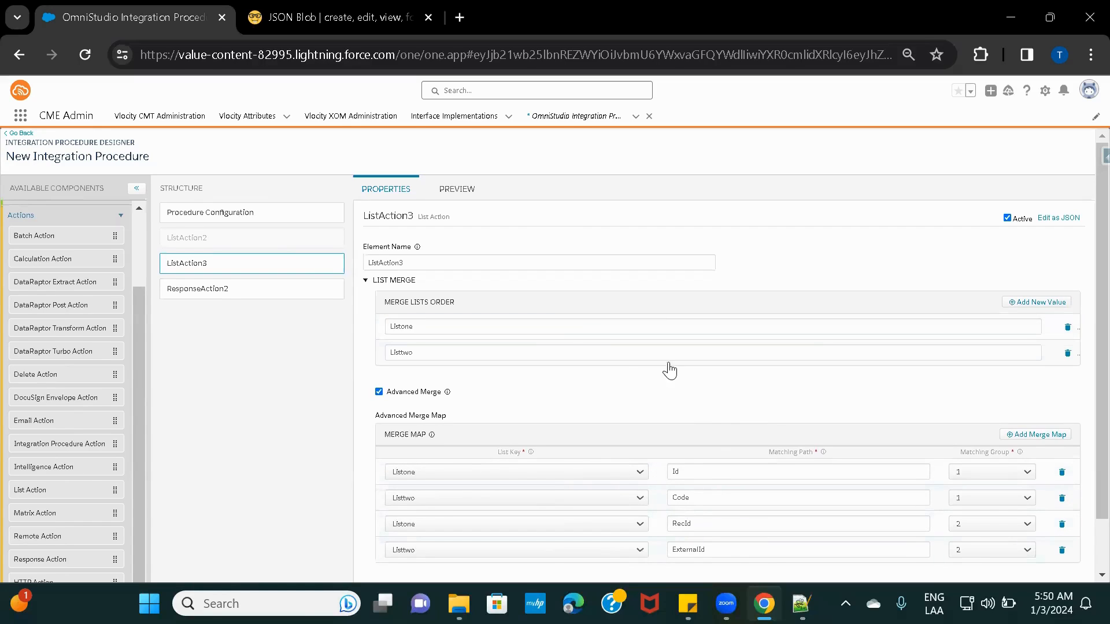
{"action": "scroll", "coordinate": [663, 385], "scroll_direction": "down", "scroll_amount": 6}
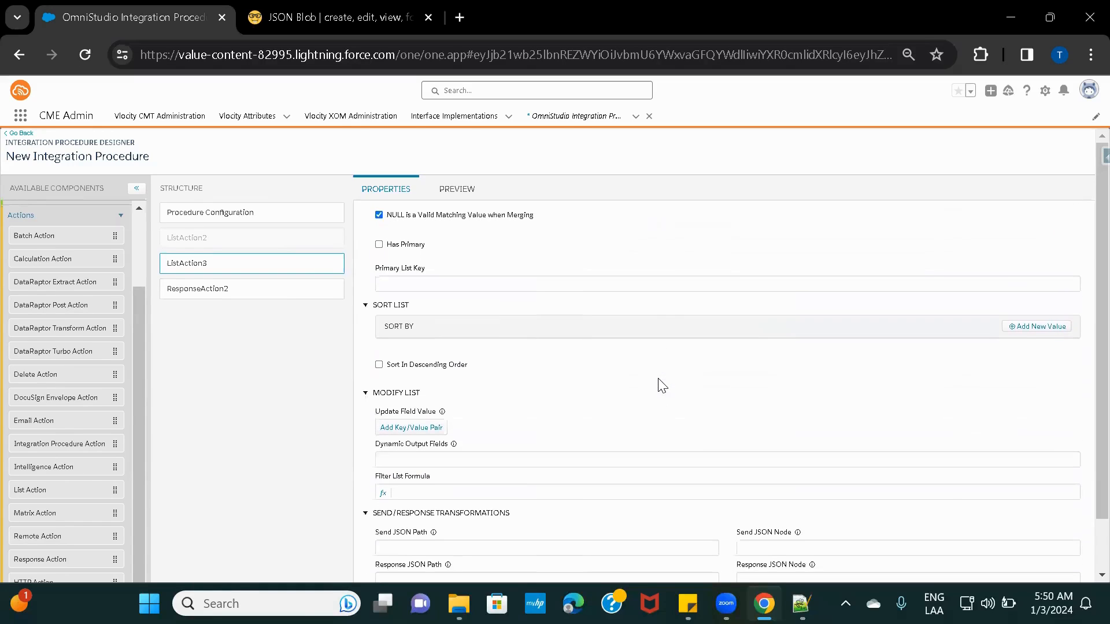
{"action": "scroll", "coordinate": [659, 386], "scroll_direction": "up", "scroll_amount": 3}
{"action": "scroll", "coordinate": [659, 386], "scroll_direction": "up", "scroll_amount": 3}
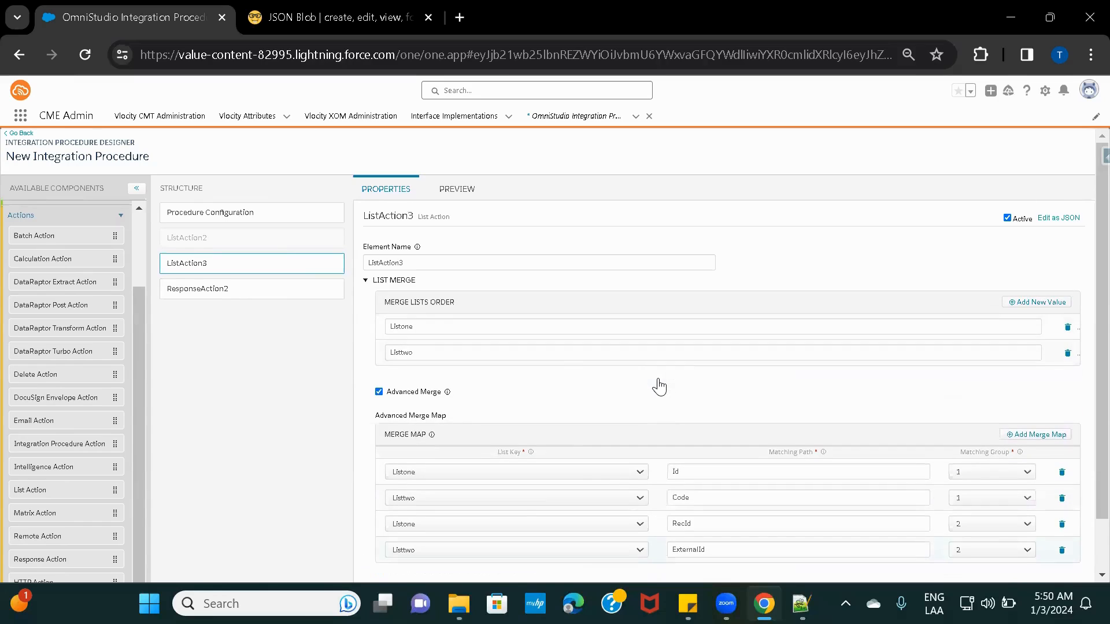
{"action": "left_click", "coordinate": [366, 281]}
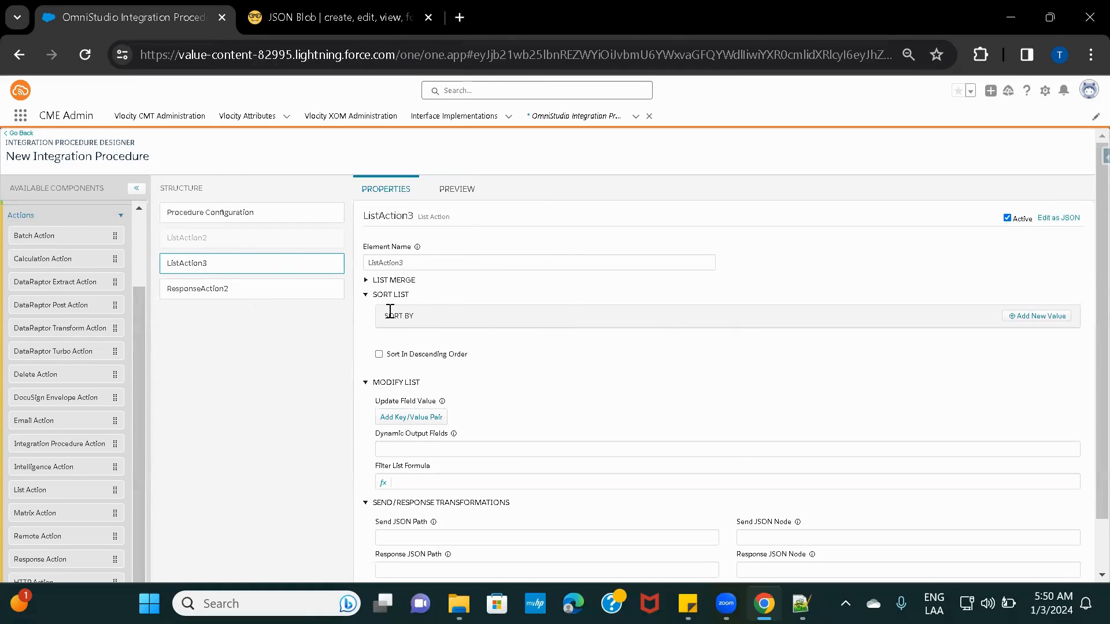
Check the source lists in JSON Blob, and examine the Name key and record order in the OmniStudio preview's merged response
{"action": "left_click", "coordinate": [303, 20]}
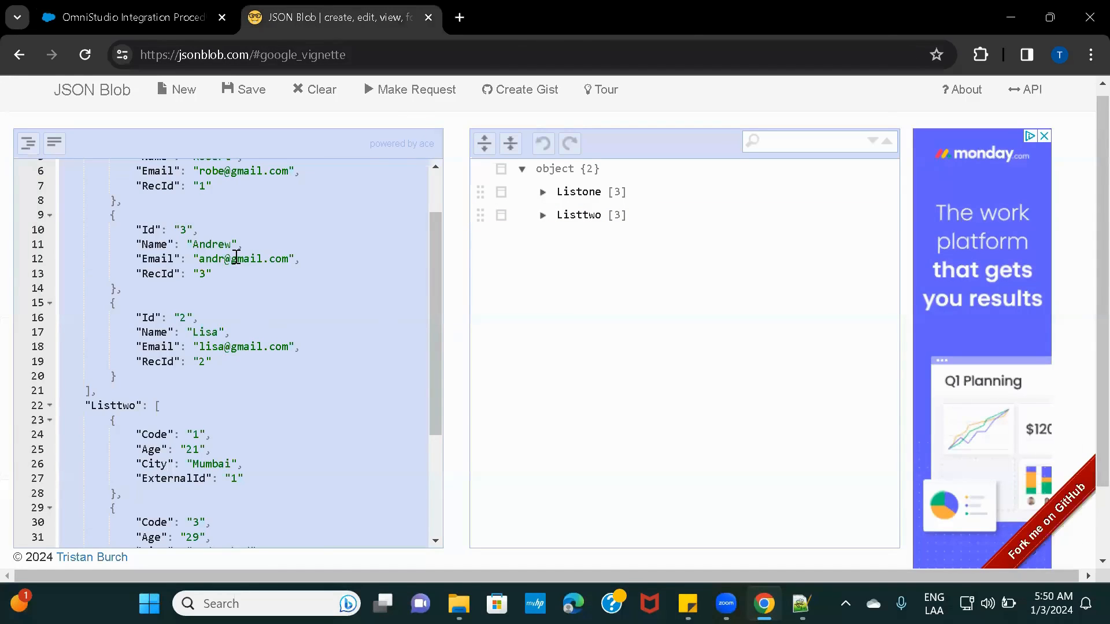
{"action": "scroll", "coordinate": [236, 257], "scroll_direction": "up", "scroll_amount": 2}
{"action": "left_click", "coordinate": [148, 16]}
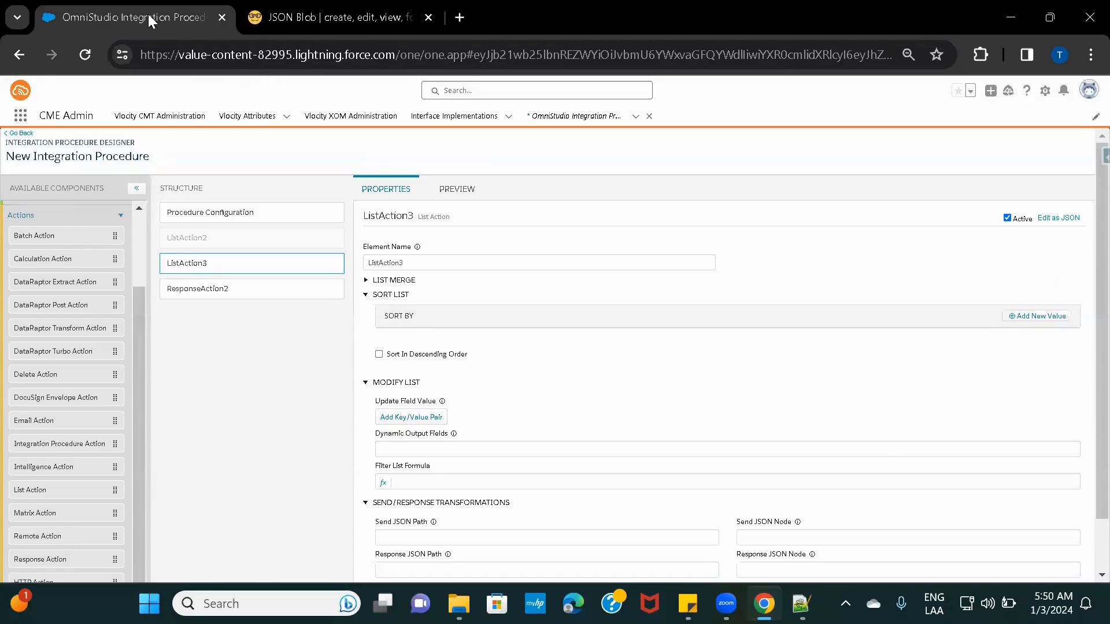
{"action": "left_click", "coordinate": [451, 194]}
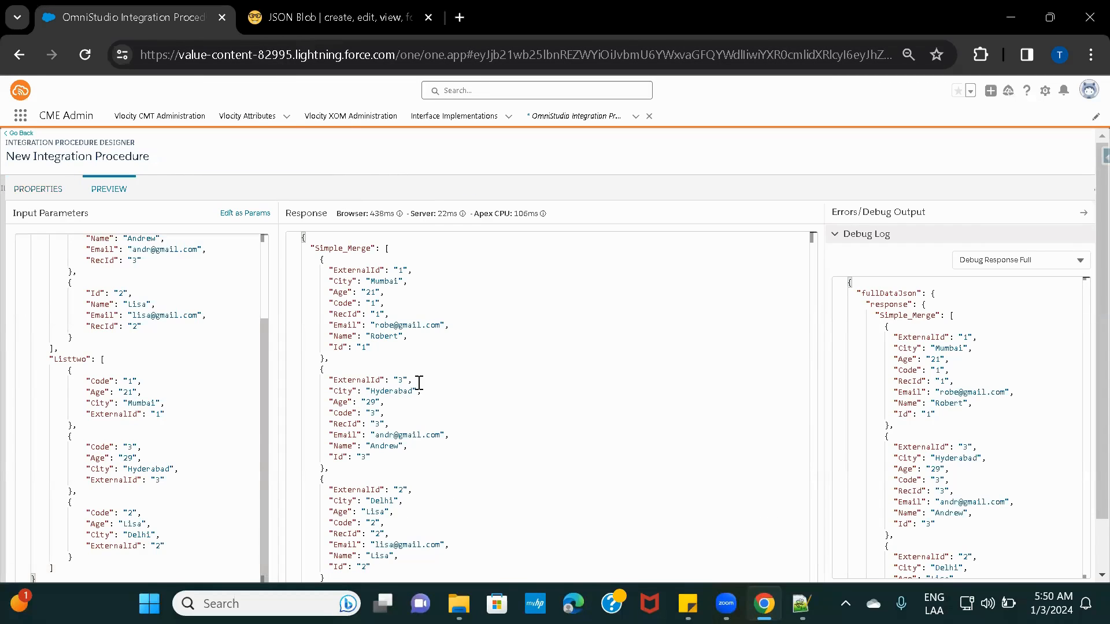
{"action": "double_click", "coordinate": [344, 337]}
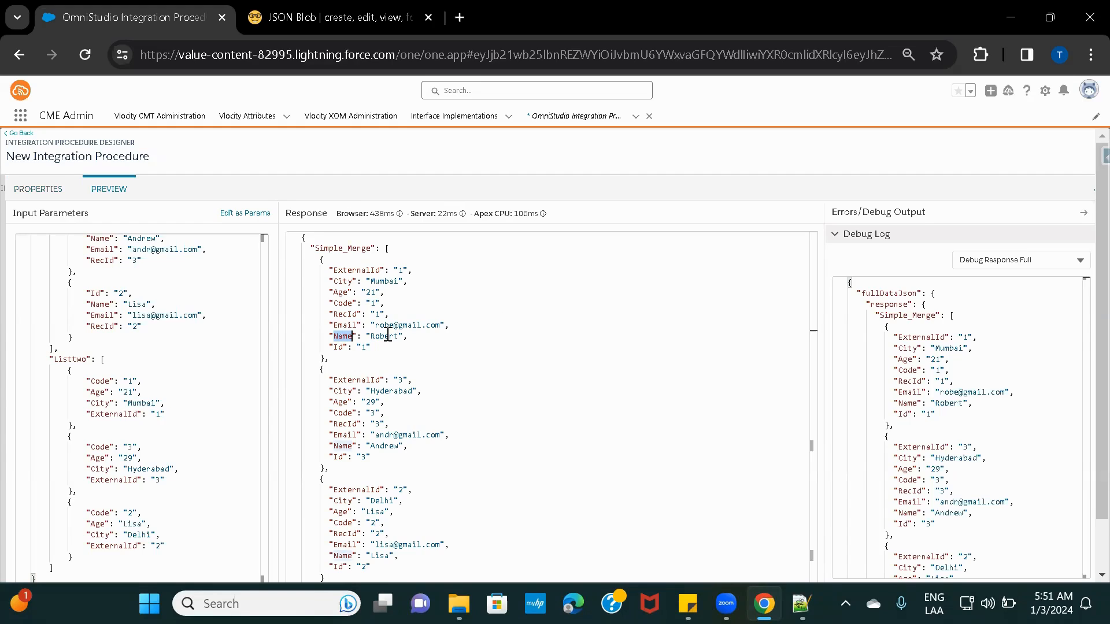
{"action": "double_click", "coordinate": [342, 340]}
{"action": "left_click", "coordinate": [22, 190]}
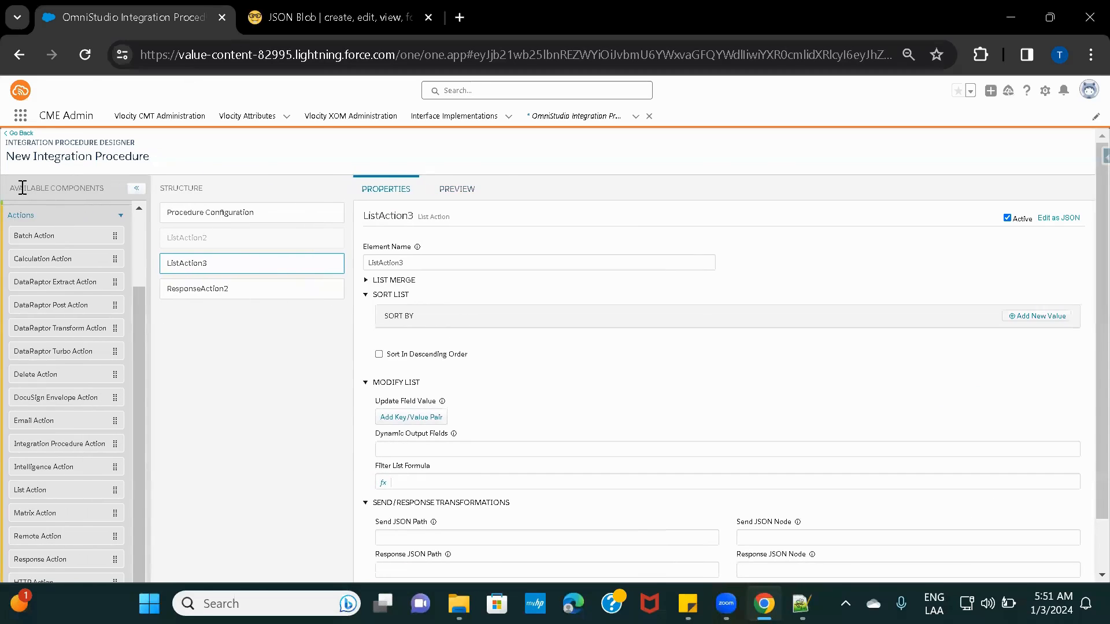
{"action": "left_click", "coordinate": [461, 192]}
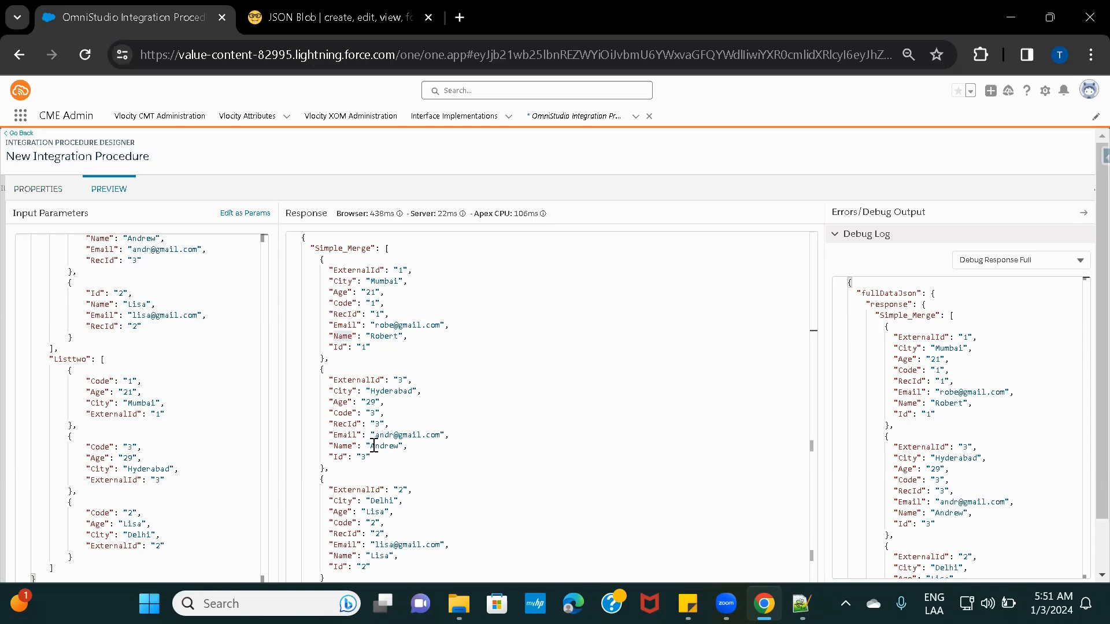
{"action": "left_click_drag", "start_coordinate": [372, 445], "coordinate": [416, 446]}
{"action": "left_click", "coordinate": [448, 434]}
Add a Sort By value to ListAction3's Sort List and set it to Name, copied from the preview response
{"action": "left_click", "coordinate": [22, 194]}
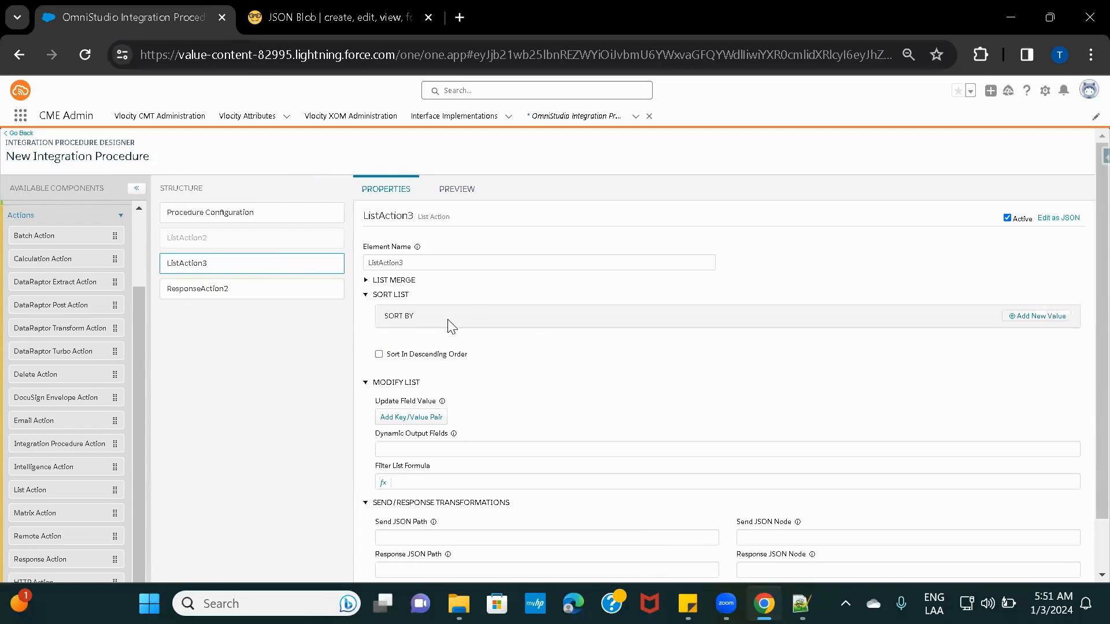
{"action": "left_click", "coordinate": [1028, 316]}
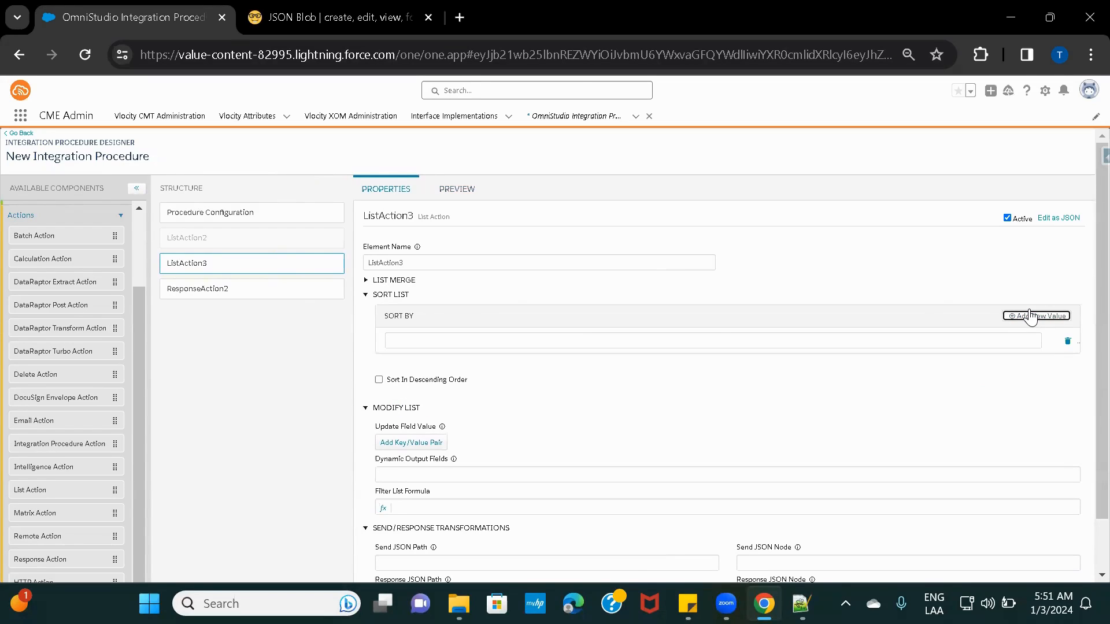
{"action": "left_click", "coordinate": [519, 338]}
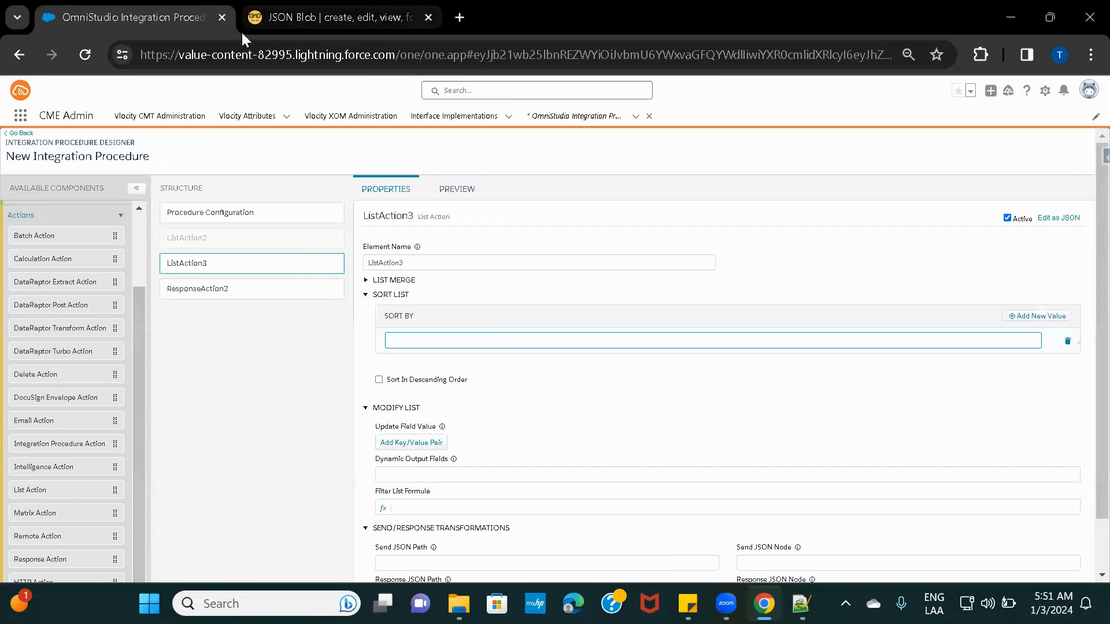
{"action": "left_click", "coordinate": [457, 189]}
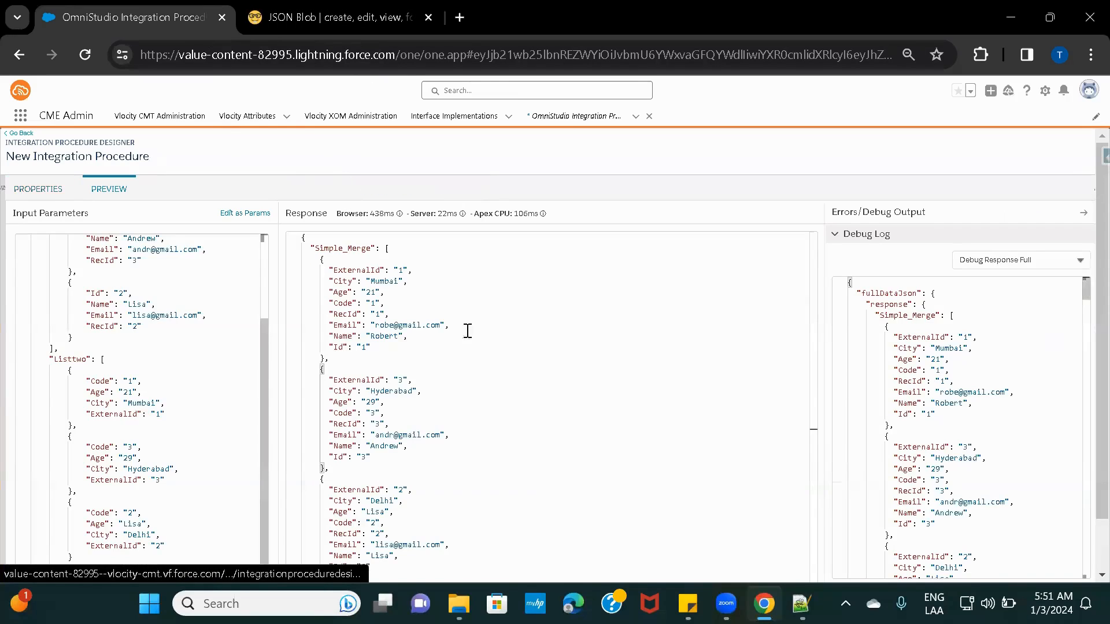
{"action": "double_click", "coordinate": [343, 336]}
{"action": "key", "text": "ctrl+c"}
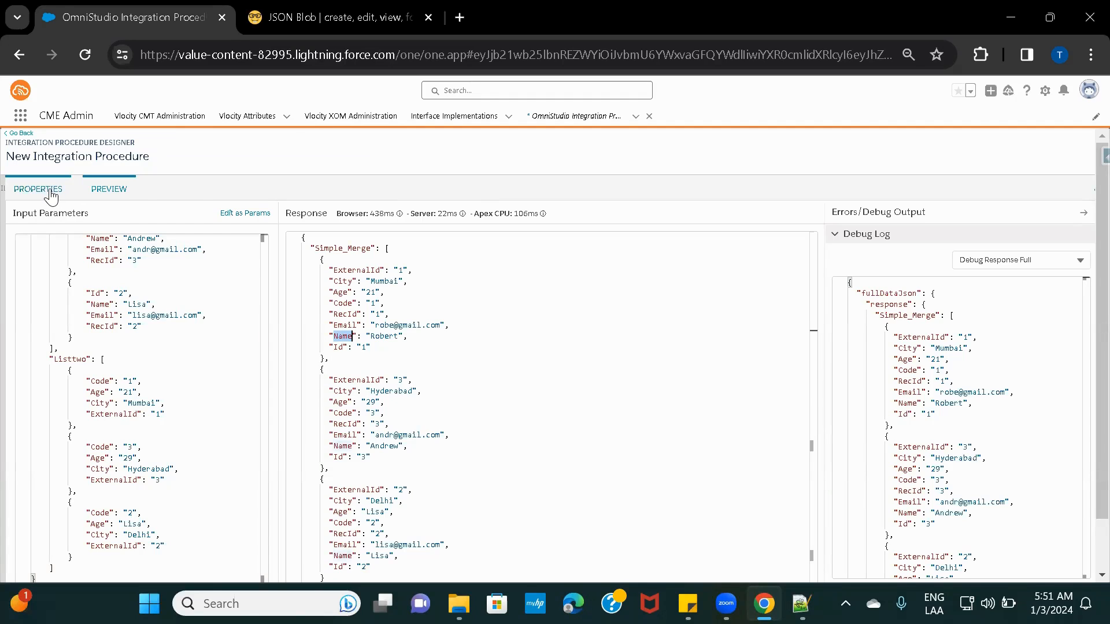
{"action": "left_click", "coordinate": [29, 191]}
{"action": "left_click", "coordinate": [425, 342]}
{"action": "key", "text": "ctrl+v"}
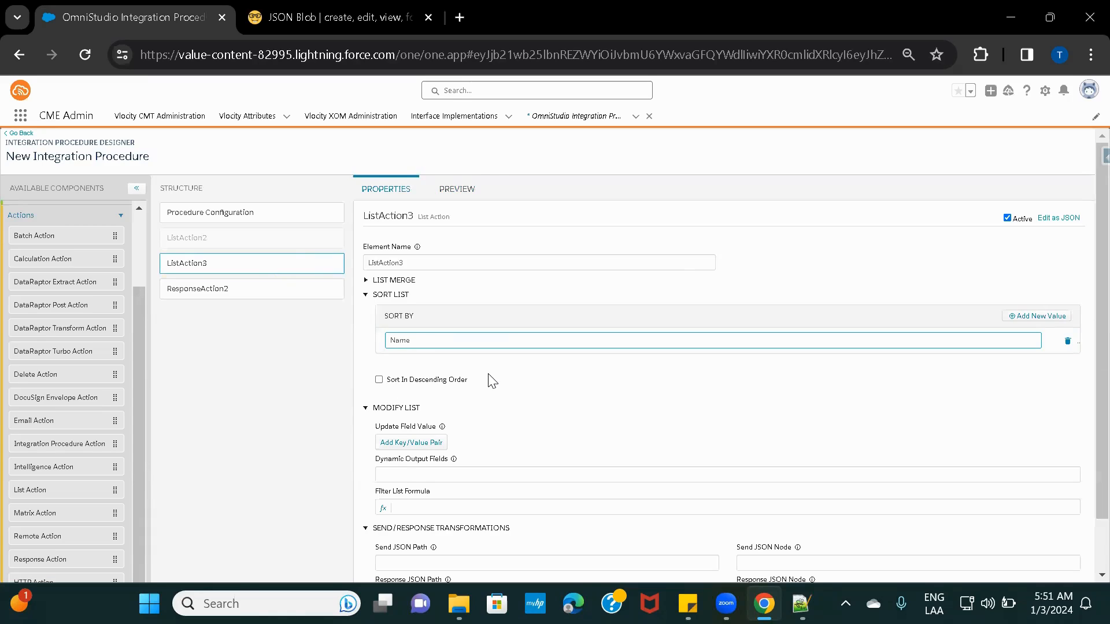
Execute the procedure in the preview and check the order of the merged records by Name
{"action": "left_click", "coordinate": [457, 191]}
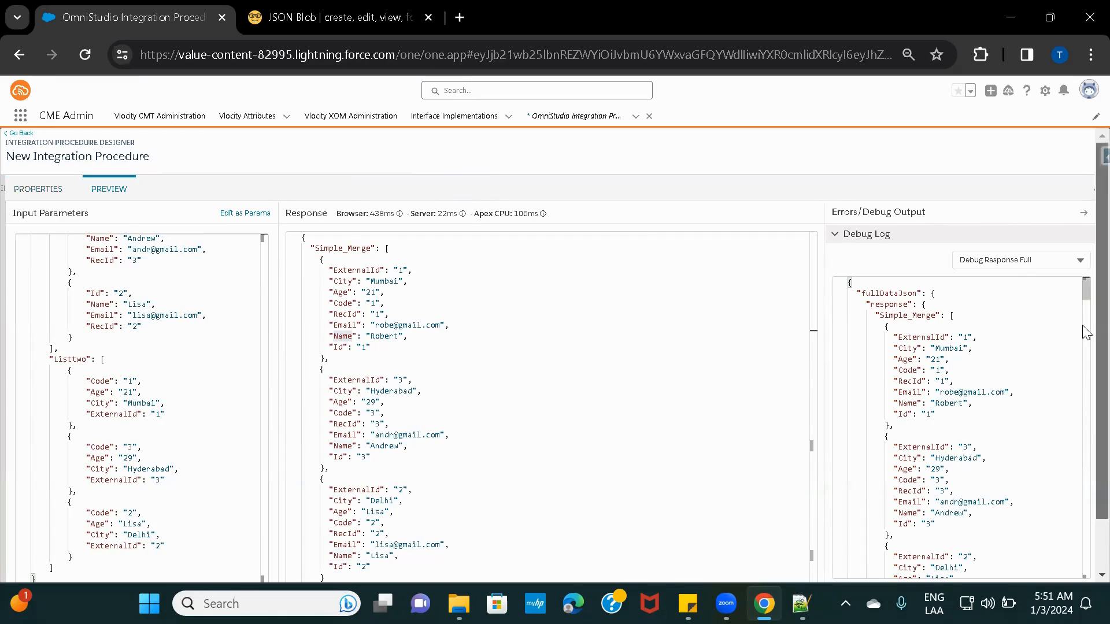
{"action": "scroll", "coordinate": [312, 492], "scroll_direction": "down", "scroll_amount": 1}
{"action": "left_click", "coordinate": [246, 553]}
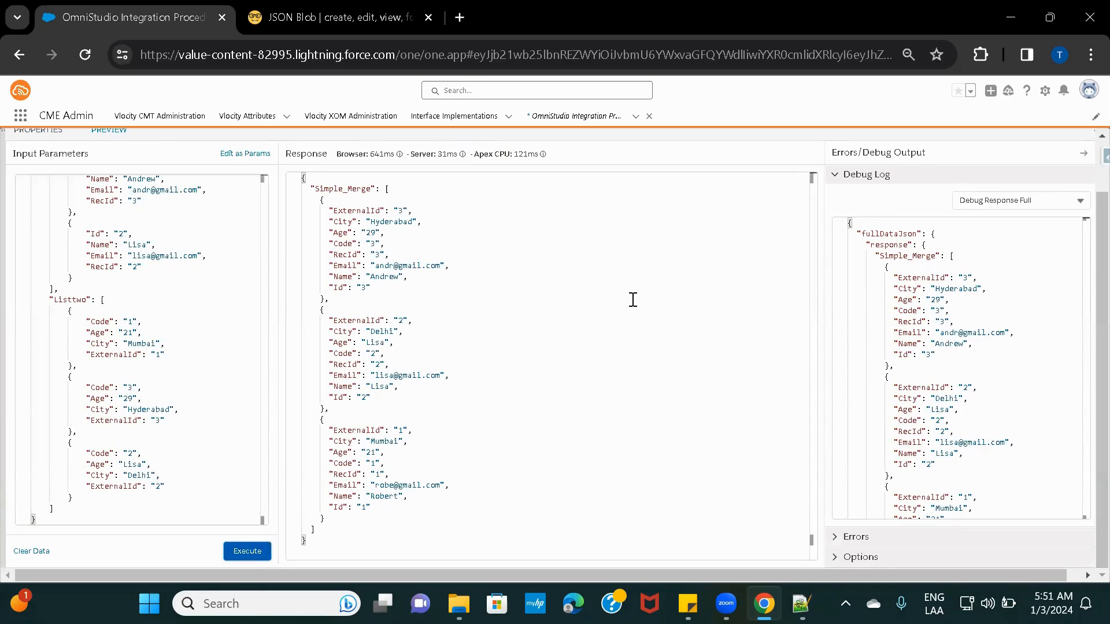
{"action": "double_click", "coordinate": [331, 279]}
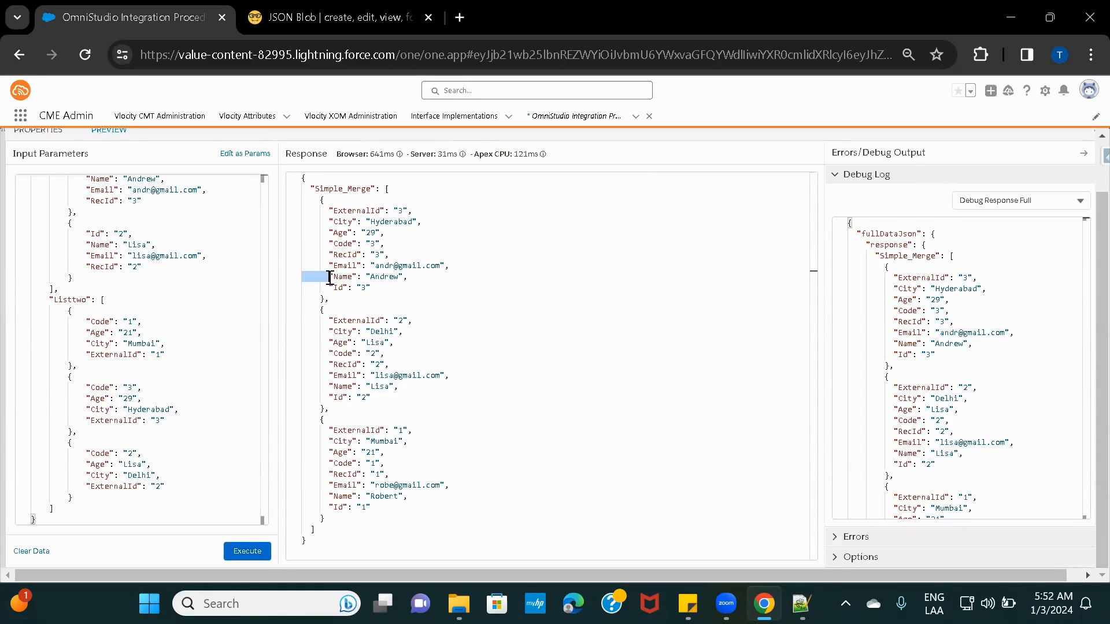
{"action": "double_click", "coordinate": [381, 278]}
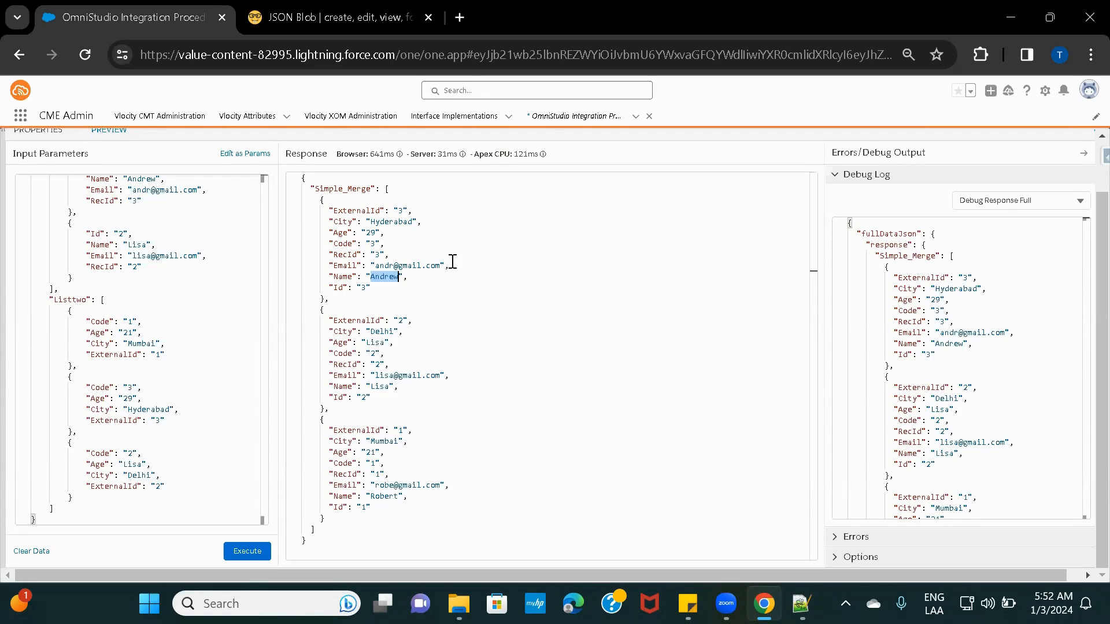
Return to ListAction3's properties, collapse the Sort List section, and review the Dynamic Output Fields setting under Modify List
{"action": "left_click", "coordinate": [50, 134]}
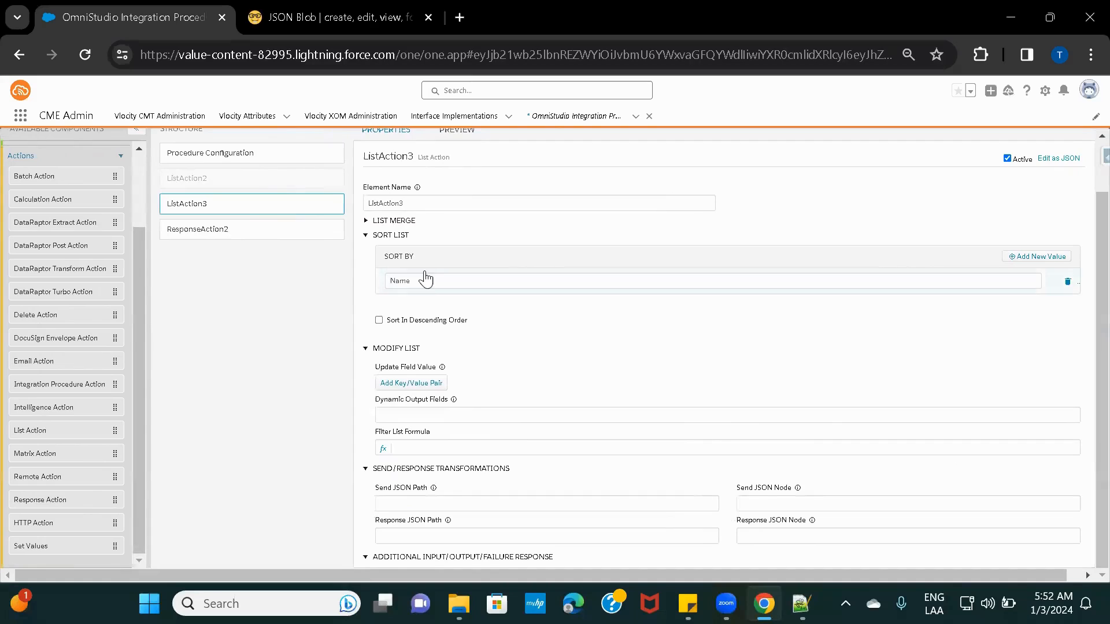
{"action": "left_click", "coordinate": [366, 236]}
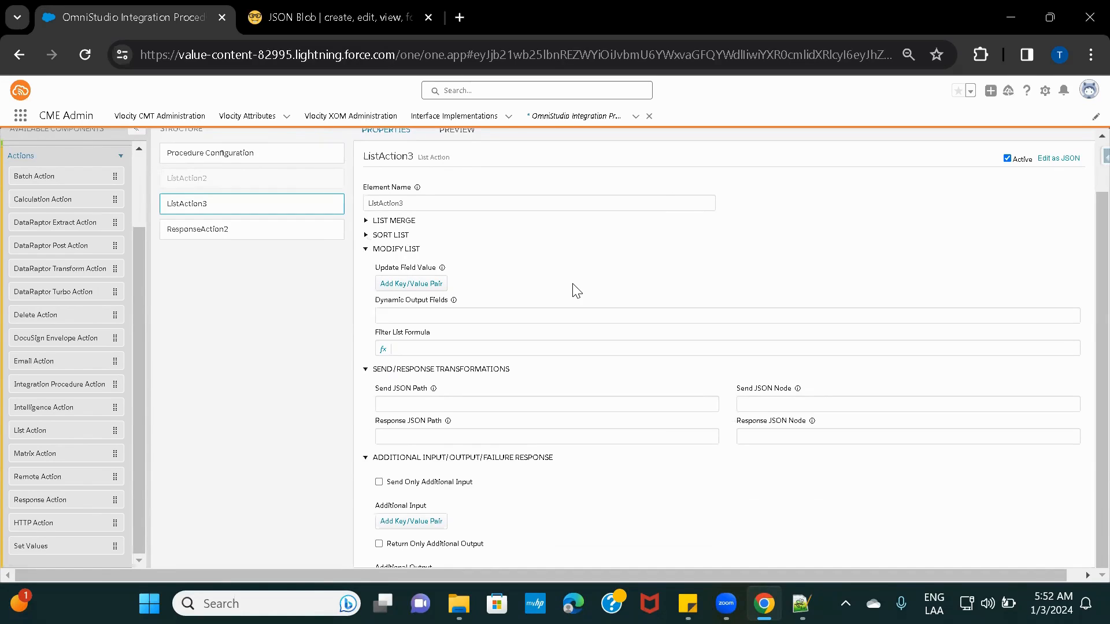
{"action": "left_click", "coordinate": [450, 319]}
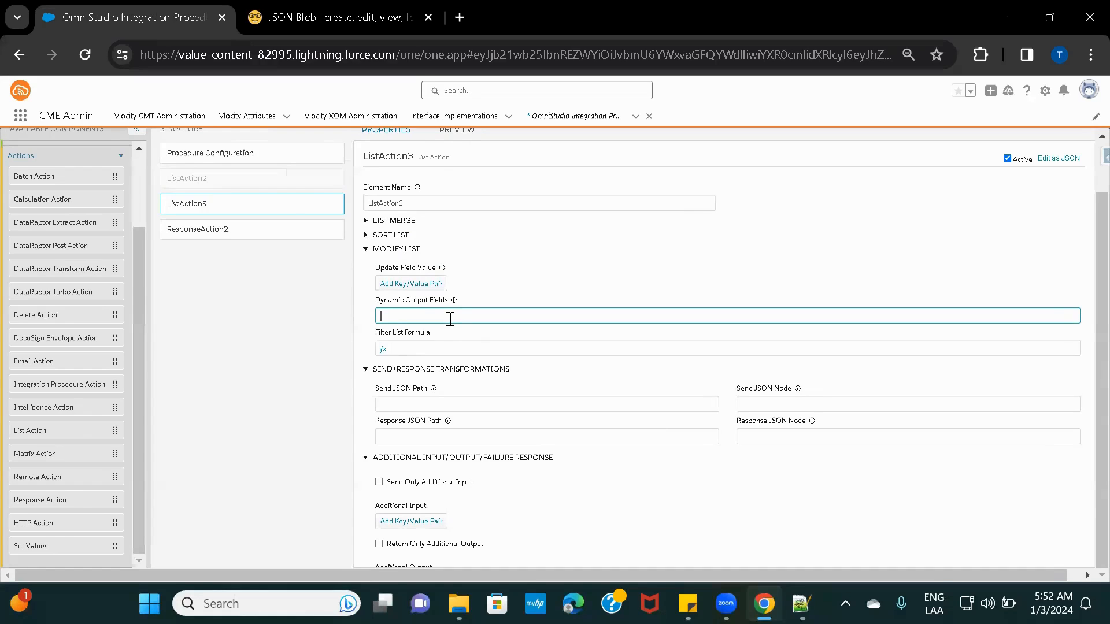
{"action": "scroll", "coordinate": [450, 319], "scroll_direction": "up", "scroll_amount": 2}
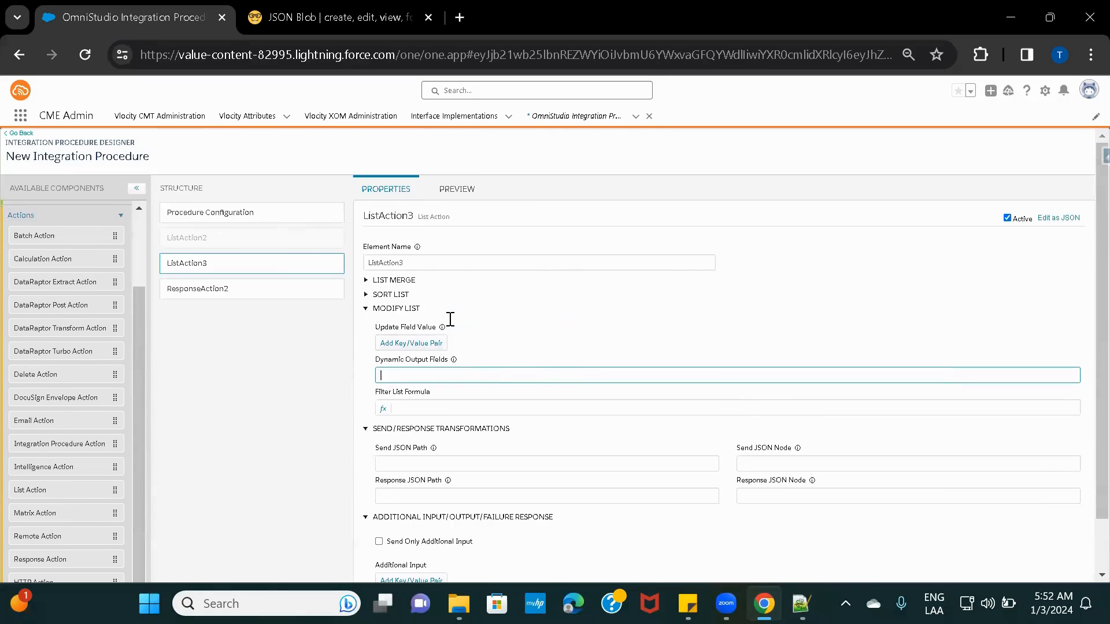
In the preview's input parameters, insert a copy of the last record's ExternalId line after the Listtwo array, separated by a comma
{"action": "left_click", "coordinate": [454, 186]}
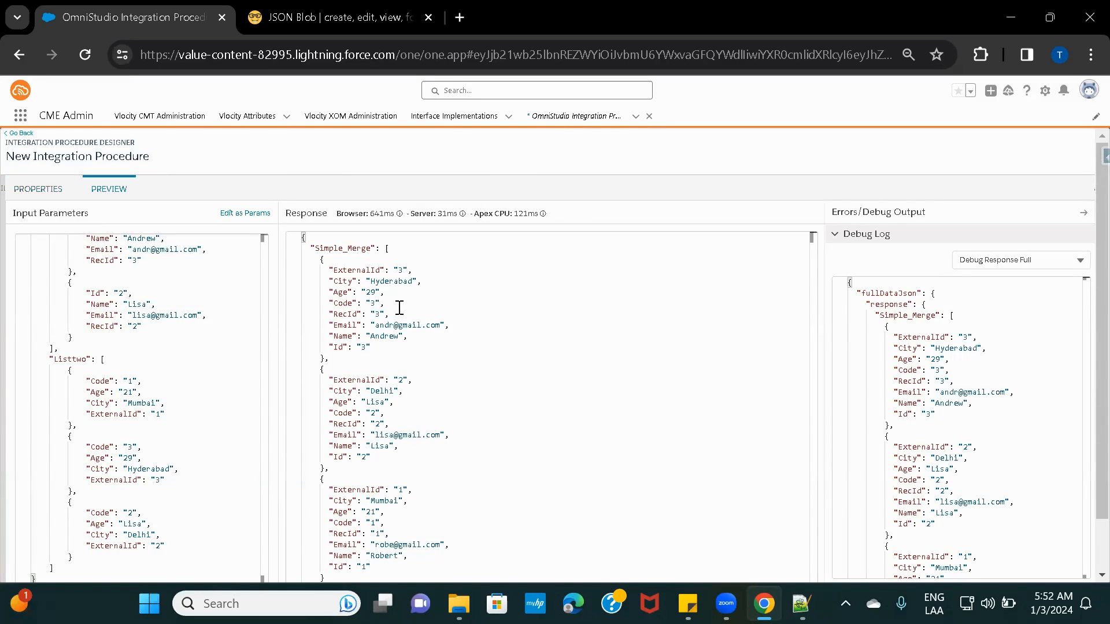
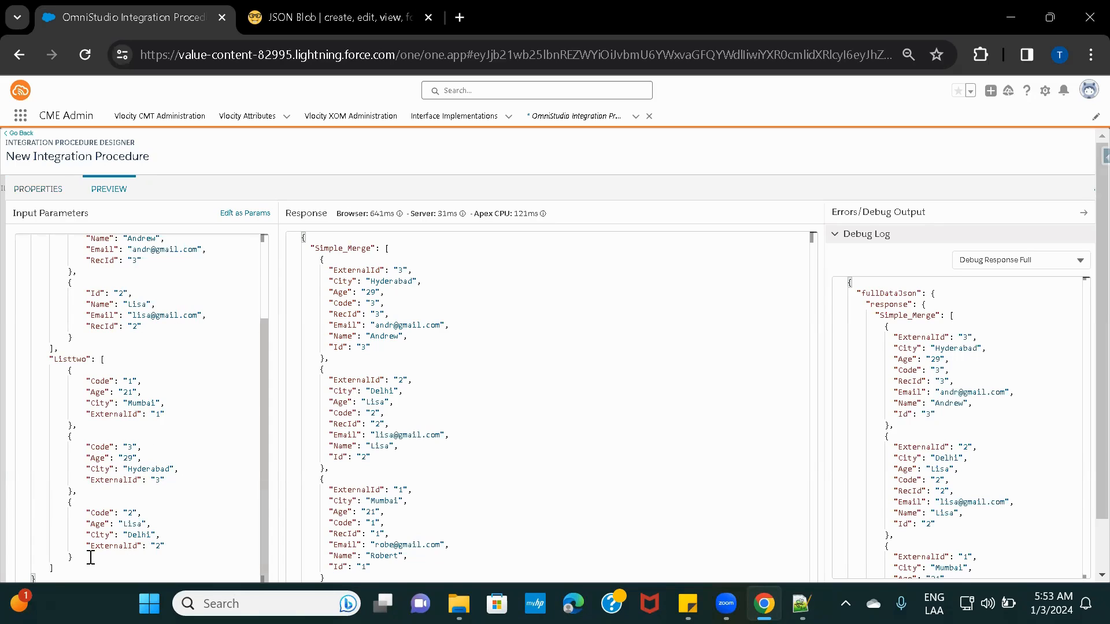
{"action": "left_click", "coordinate": [70, 567]}
{"action": "type", "text": ","}
{"action": "key", "text": "Return"}
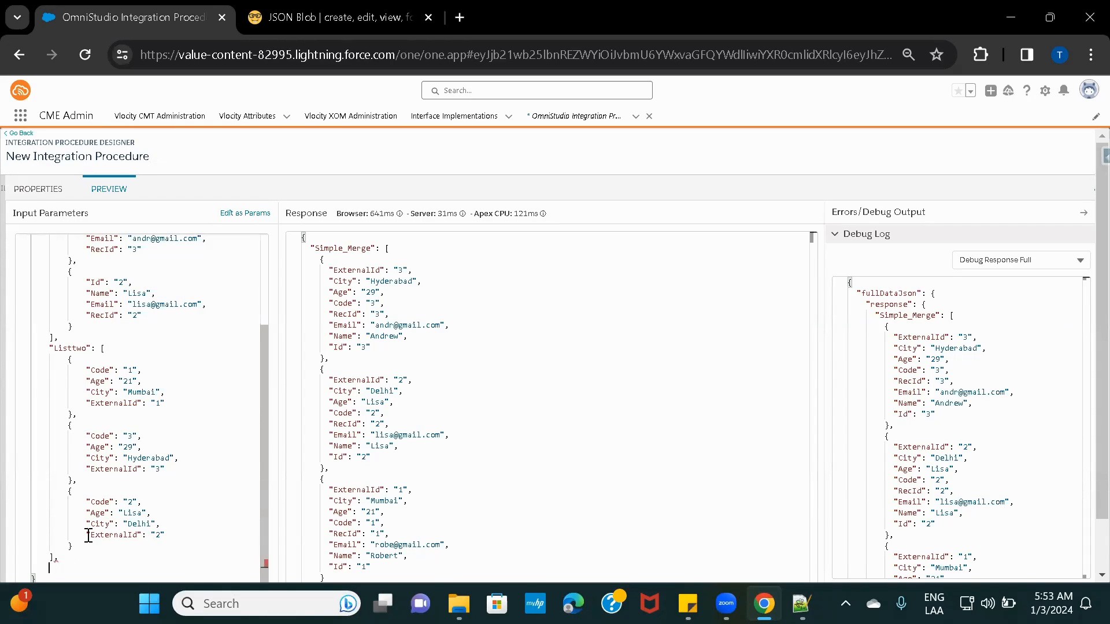
{"action": "left_click_drag", "start_coordinate": [86, 534], "coordinate": [167, 536]}
{"action": "key", "text": "ctrl+c"}
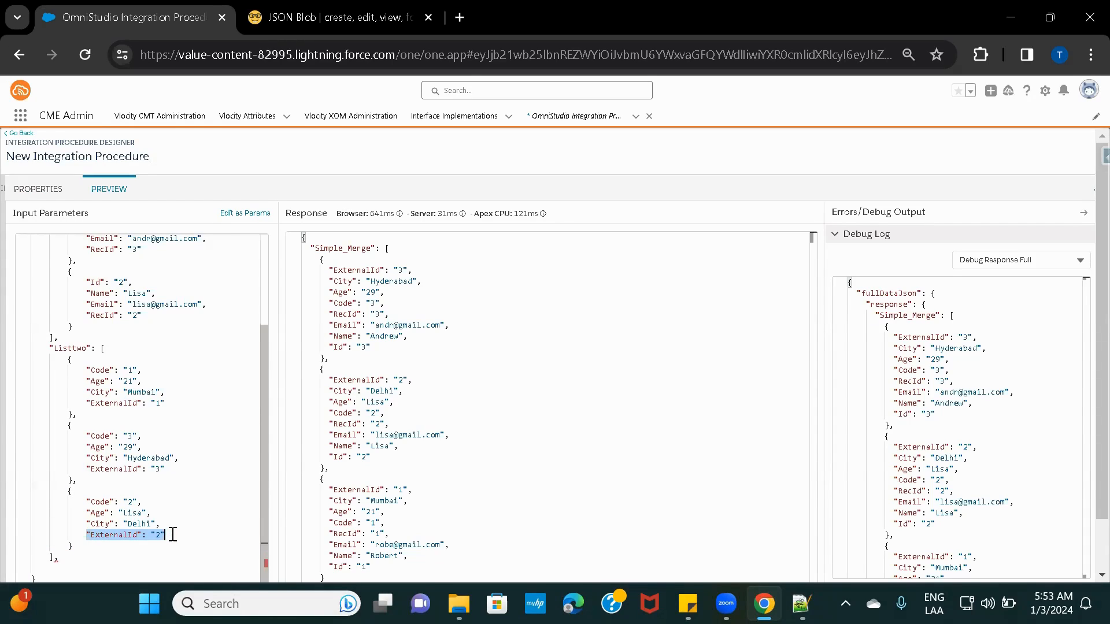
{"action": "left_click", "coordinate": [92, 563]}
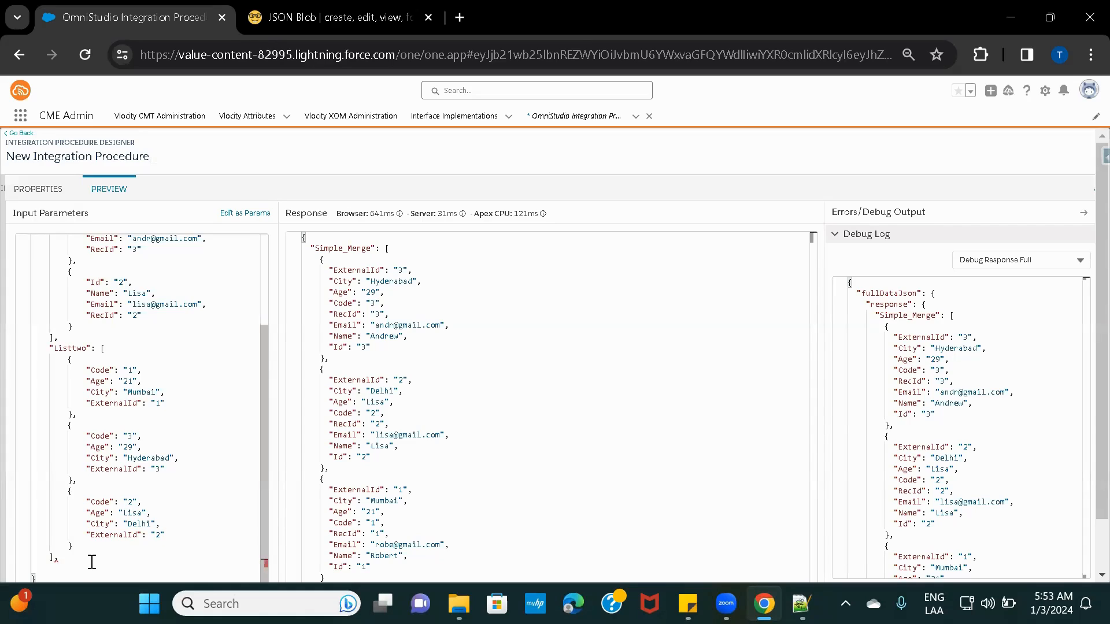
{"action": "key", "text": "ctrl+v"}
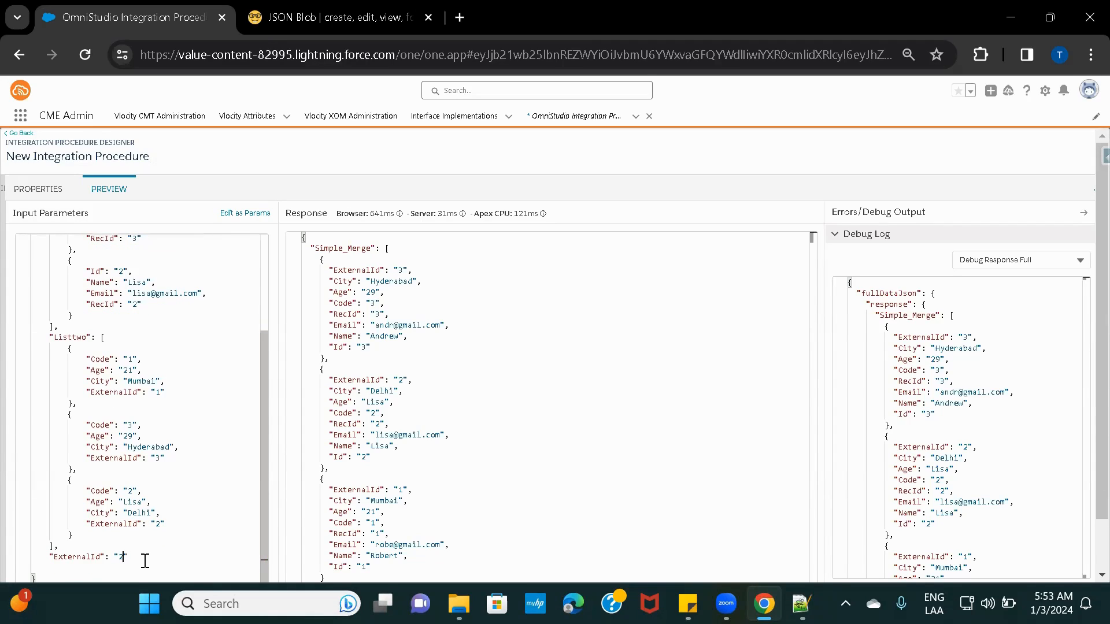
Rename the copied ExternalId key after the Listtwo array as DynamicExample and set its value to Name,Age
{"action": "double_click", "coordinate": [88, 558]}
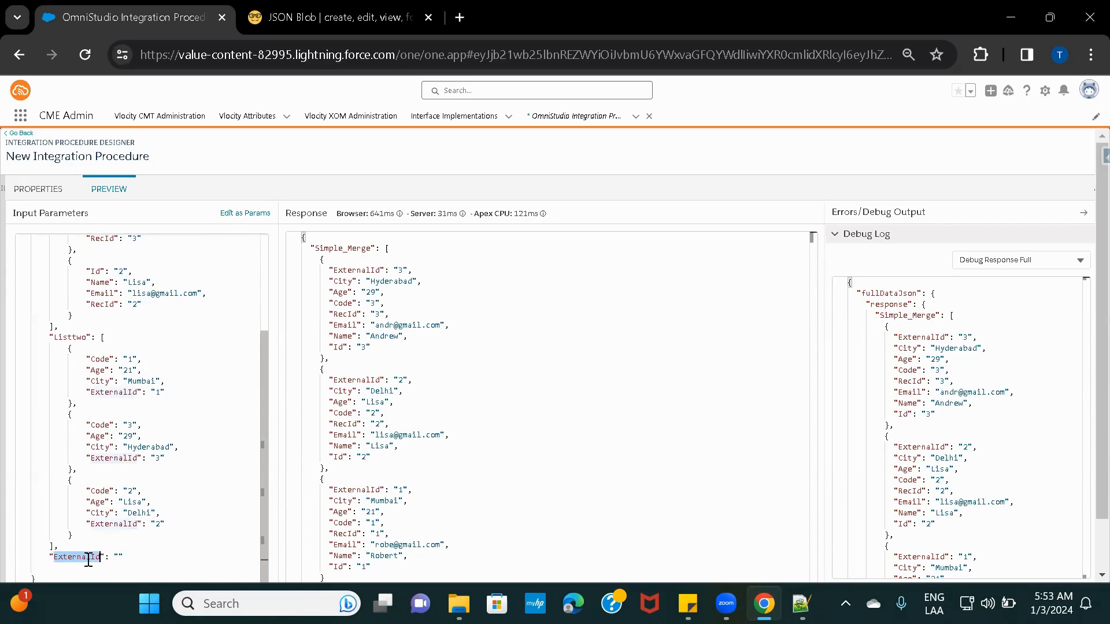
{"action": "type", "text": "Dya"}
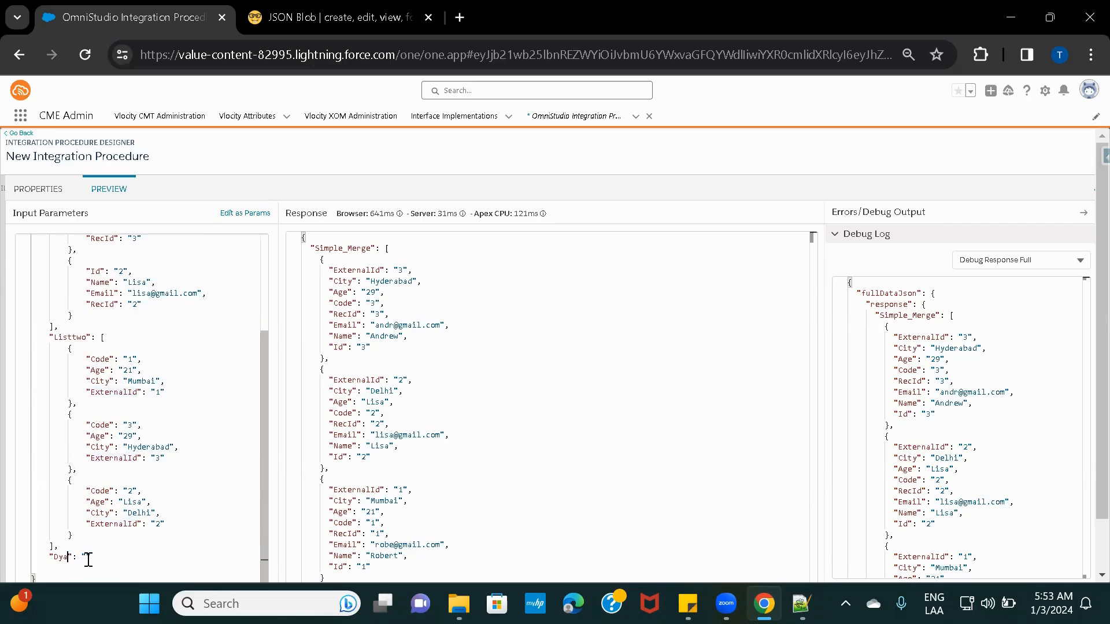
{"action": "type", "text": "mic"}
{"action": "key", "text": "BackSpace"}
{"action": "key", "text": "BackSpace"}
{"action": "type", "text": "namicExample"}
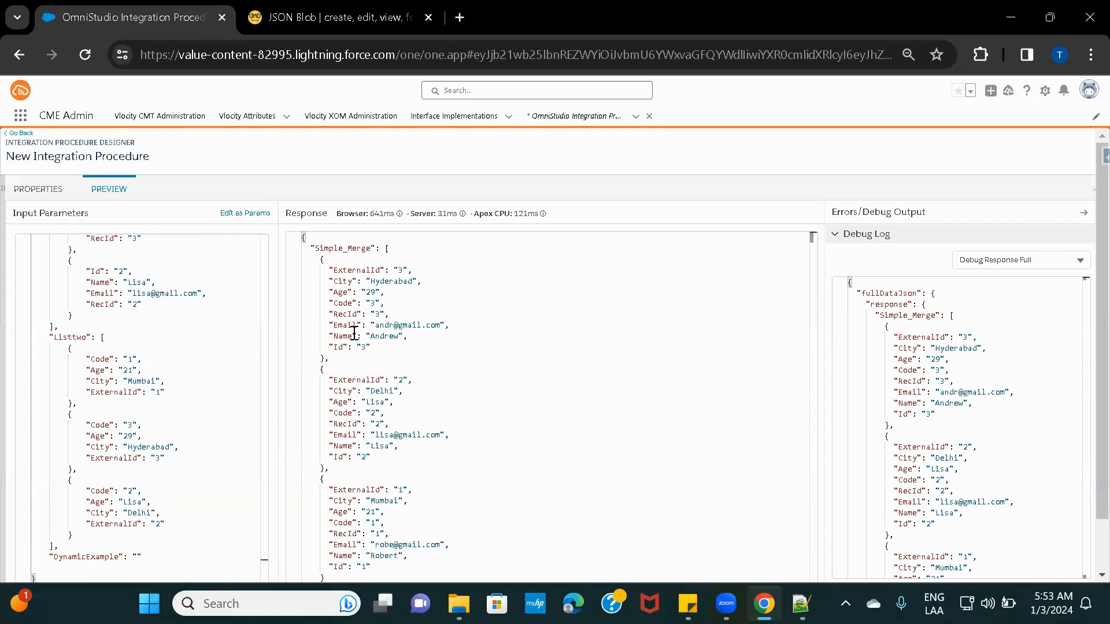
{"action": "type", "text": "Name,Age"}
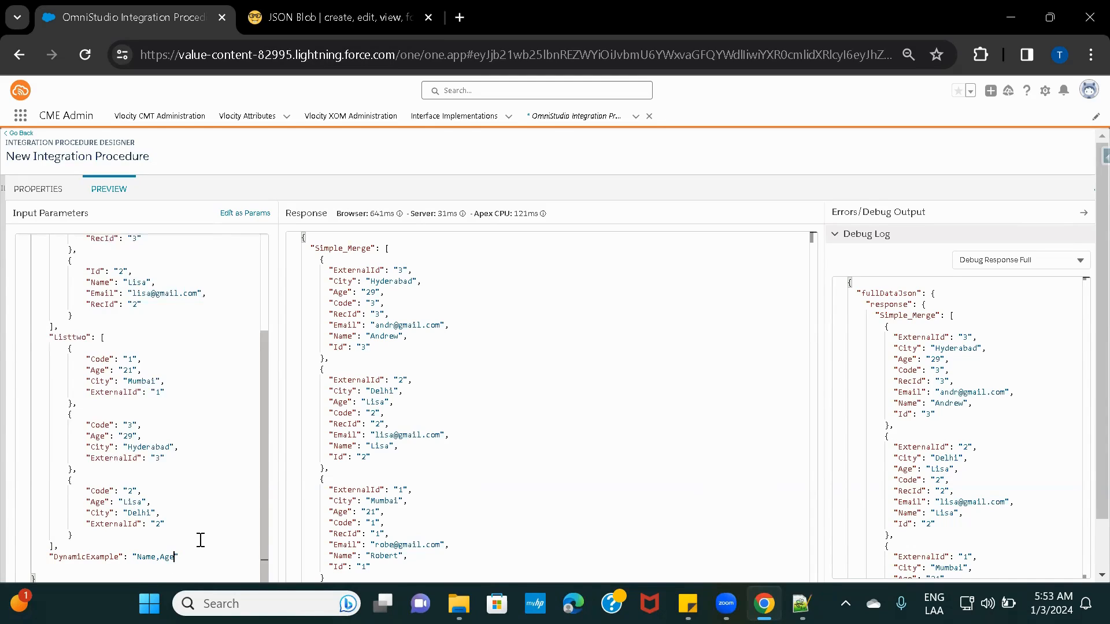
Set ListAction3's Dynamic Output Fields to DynamicExample, copied from the preview's input parameters
{"action": "double_click", "coordinate": [97, 559]}
{"action": "key", "text": "ctrl+c"}
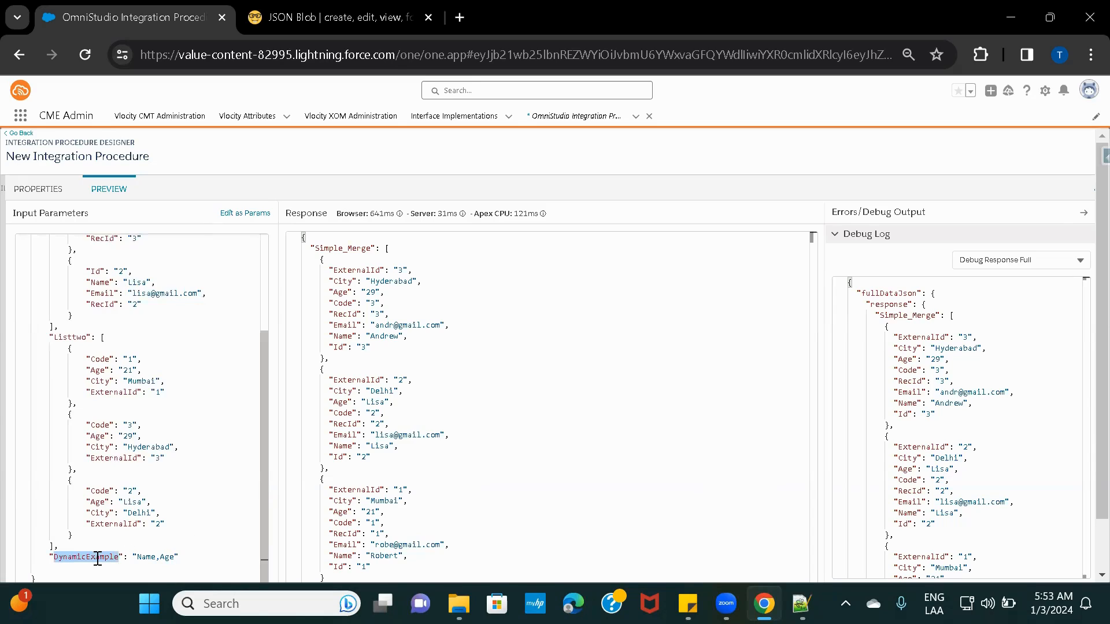
{"action": "left_click", "coordinate": [38, 189]}
{"action": "left_click", "coordinate": [406, 375]}
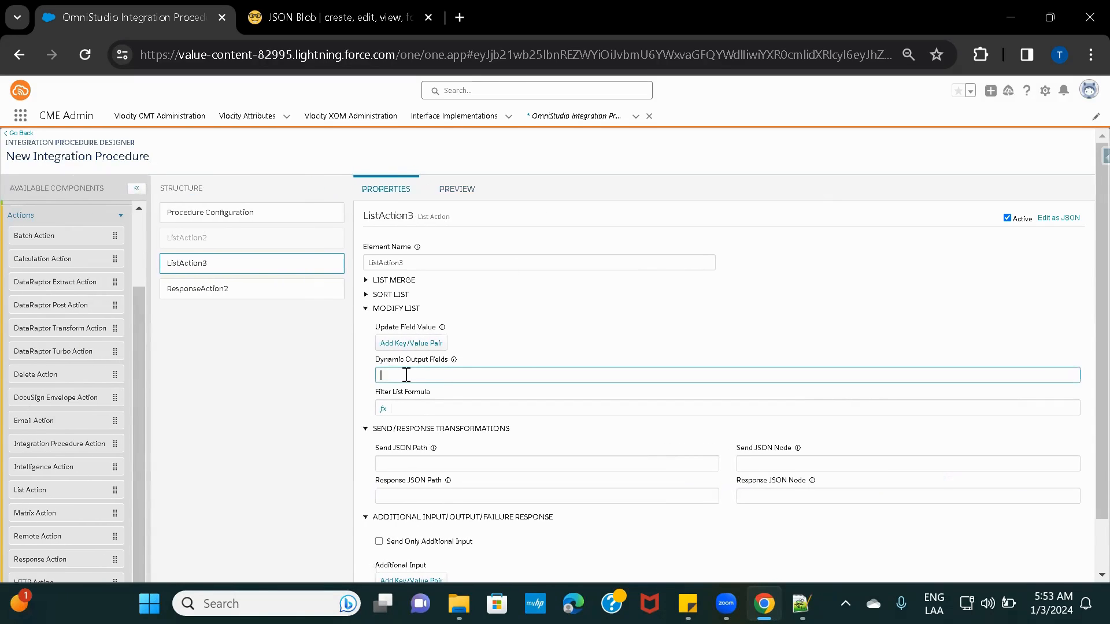
{"action": "key", "text": "ctrl+v"}
{"action": "double_click", "coordinate": [397, 371]}
Execute the procedure in the preview with the DynamicExample parameter included in the input
{"action": "left_click", "coordinate": [449, 196]}
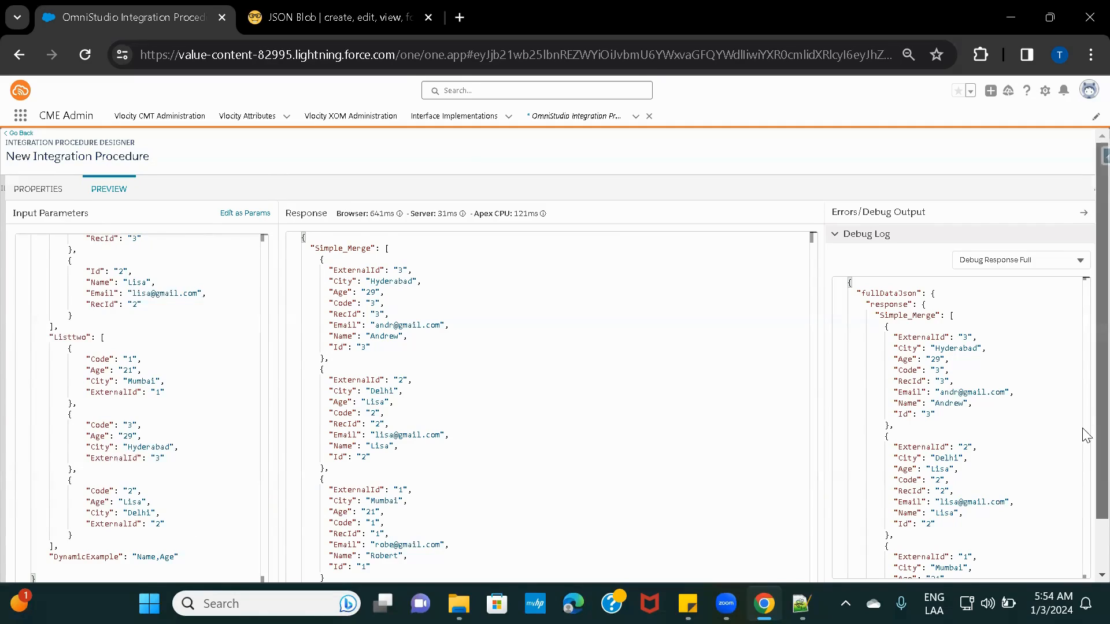
{"action": "scroll", "coordinate": [1083, 457], "scroll_direction": "down", "scroll_amount": 2}
{"action": "left_click", "coordinate": [251, 551]}
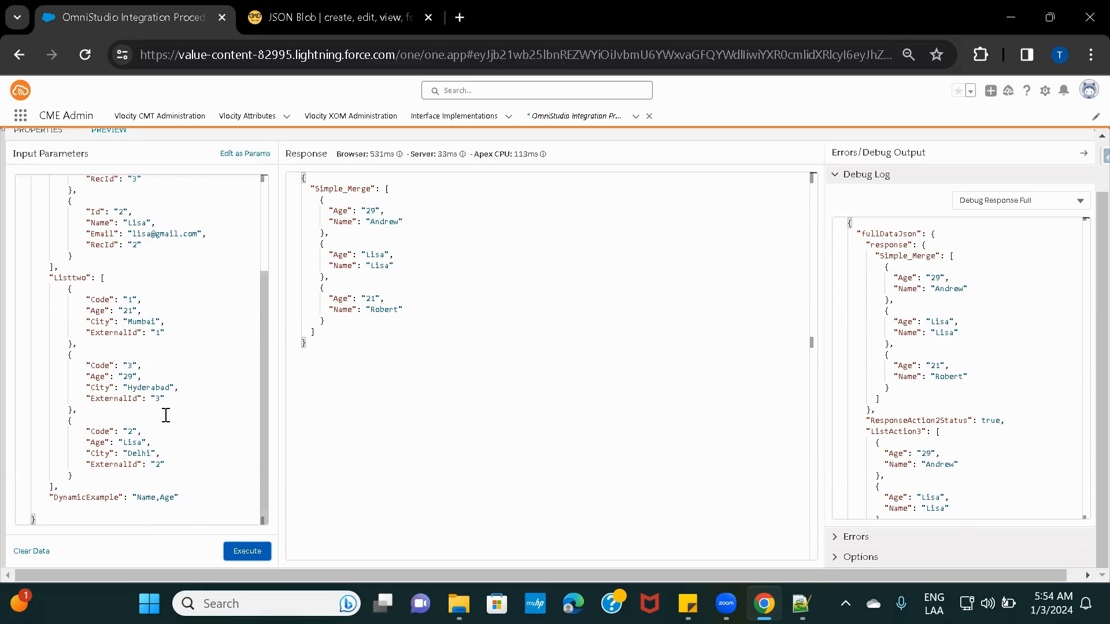
Set Age to 56 in Listtwo's last record in the input parameters and execute the procedure again
{"action": "double_click", "coordinate": [127, 445]}
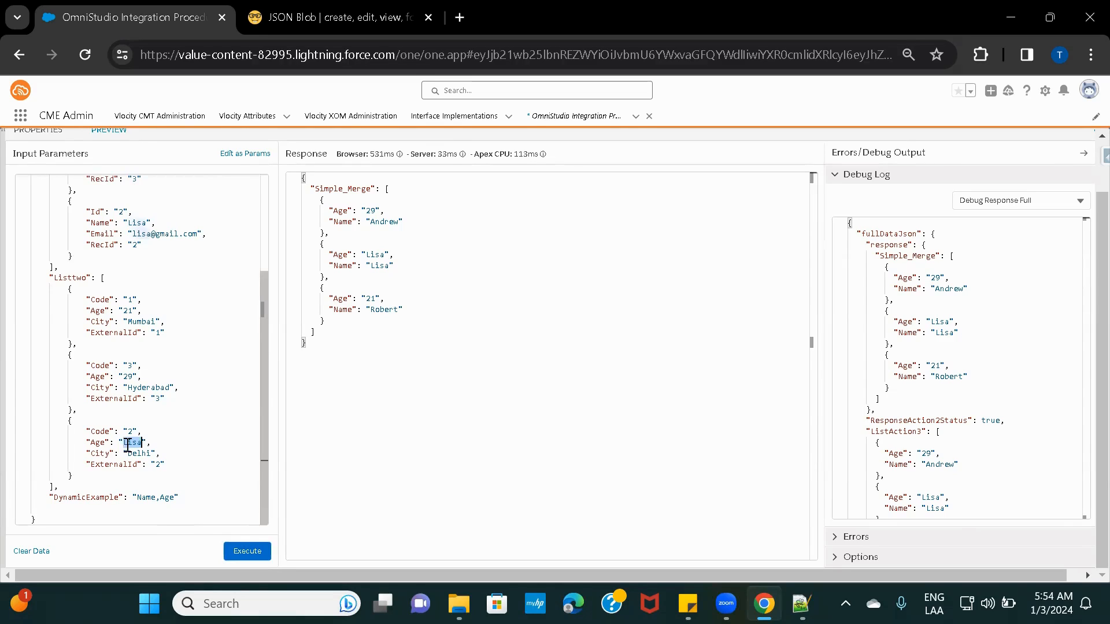
{"action": "type", "text": "56"}
{"action": "left_click", "coordinate": [247, 551]}
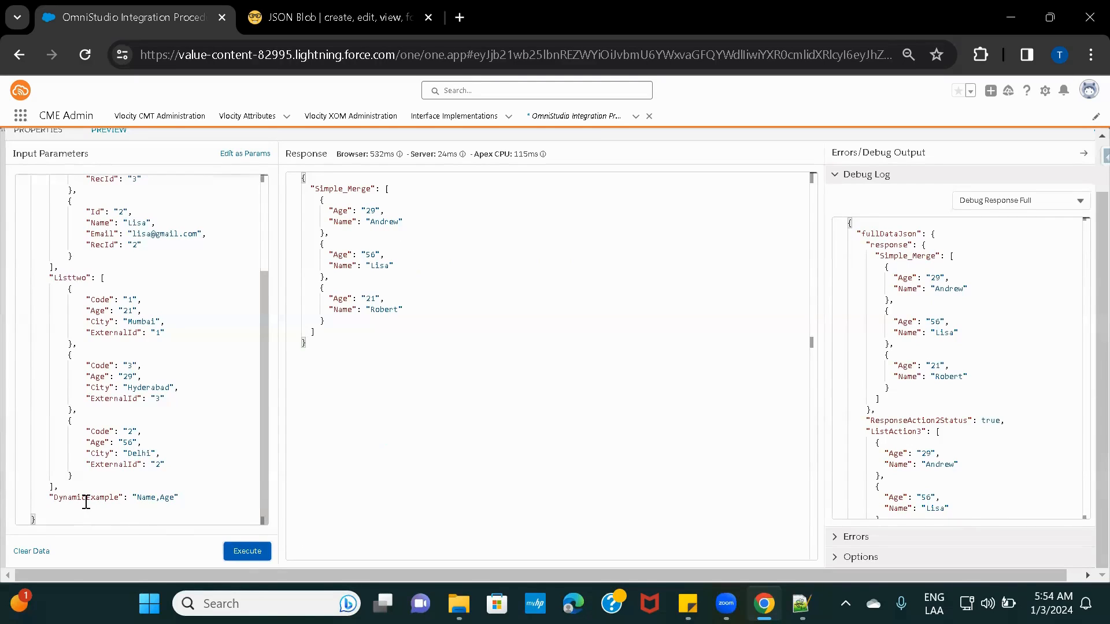
Enter a Filter List Formula in ListAction3 that compares name, using ==, with the unquoted Name value of the merged list's second record
{"action": "left_click", "coordinate": [44, 136]}
{"action": "mouse_move", "coordinate": [457, 304]}
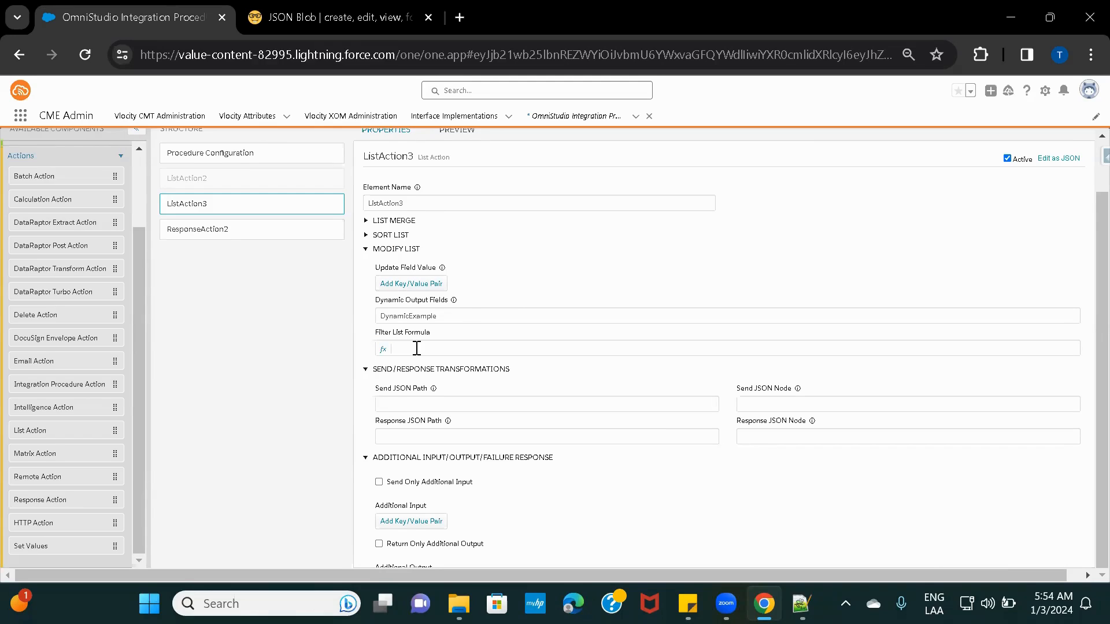
{"action": "left_click", "coordinate": [448, 136]}
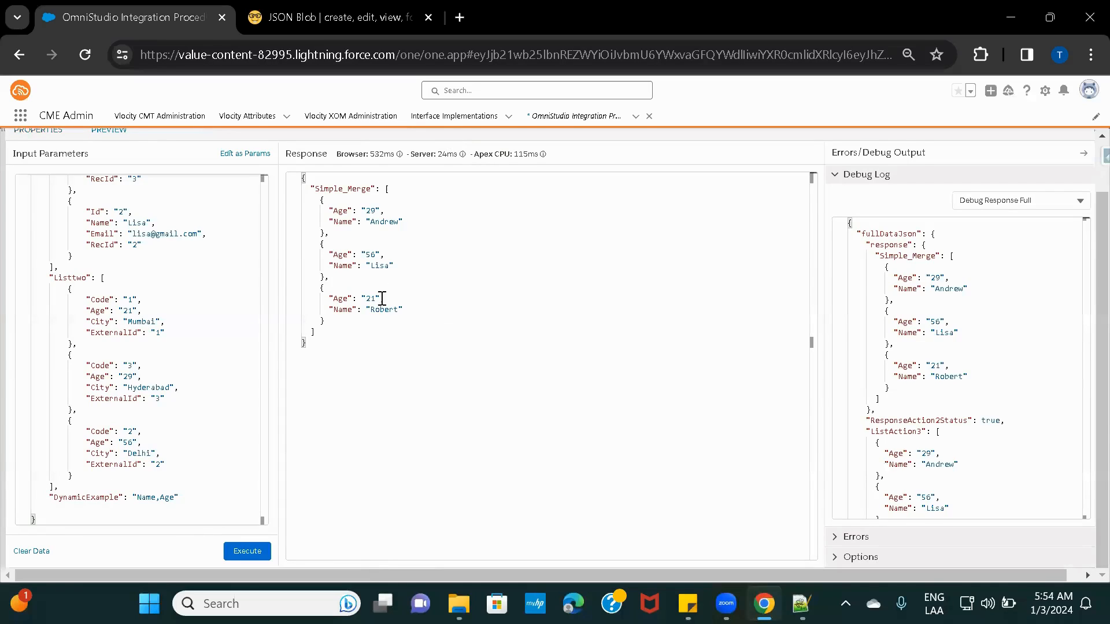
{"action": "double_click", "coordinate": [378, 267]}
{"action": "left_click", "coordinate": [38, 130]}
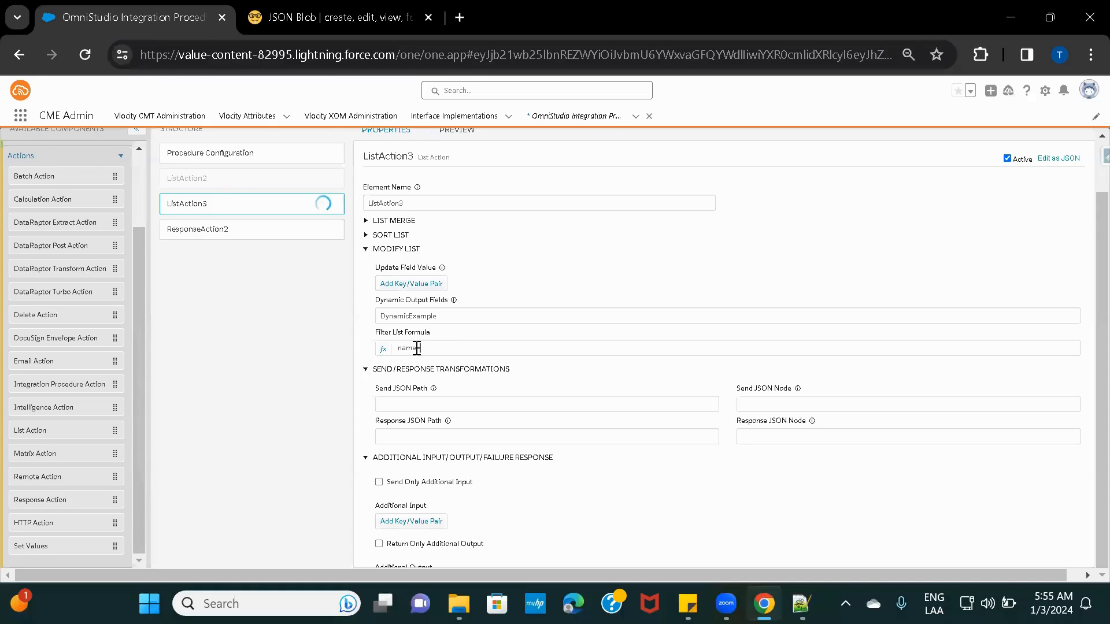
{"action": "type", "text": "==Lisa"}
Complete ListAction3's Filter List Formula so name== compares with the double-quoted Name value copied from Listone's last record in the input parameters
{"action": "left_click", "coordinate": [445, 130]}
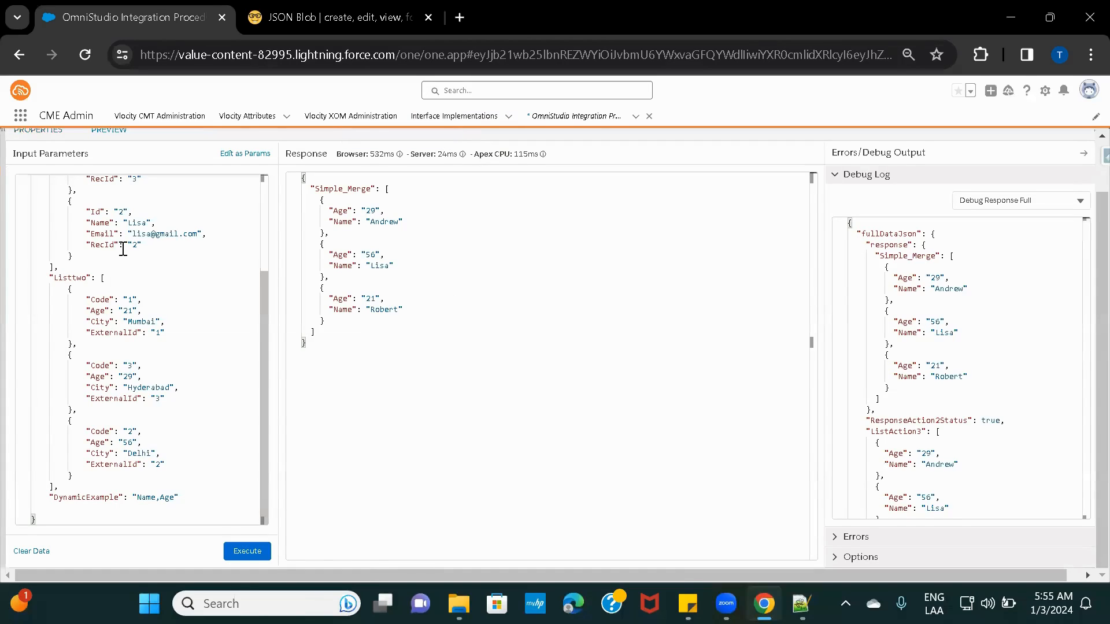
{"action": "left_click_drag", "start_coordinate": [123, 246], "coordinate": [152, 225]}
{"action": "key", "text": "ctrl+c"}
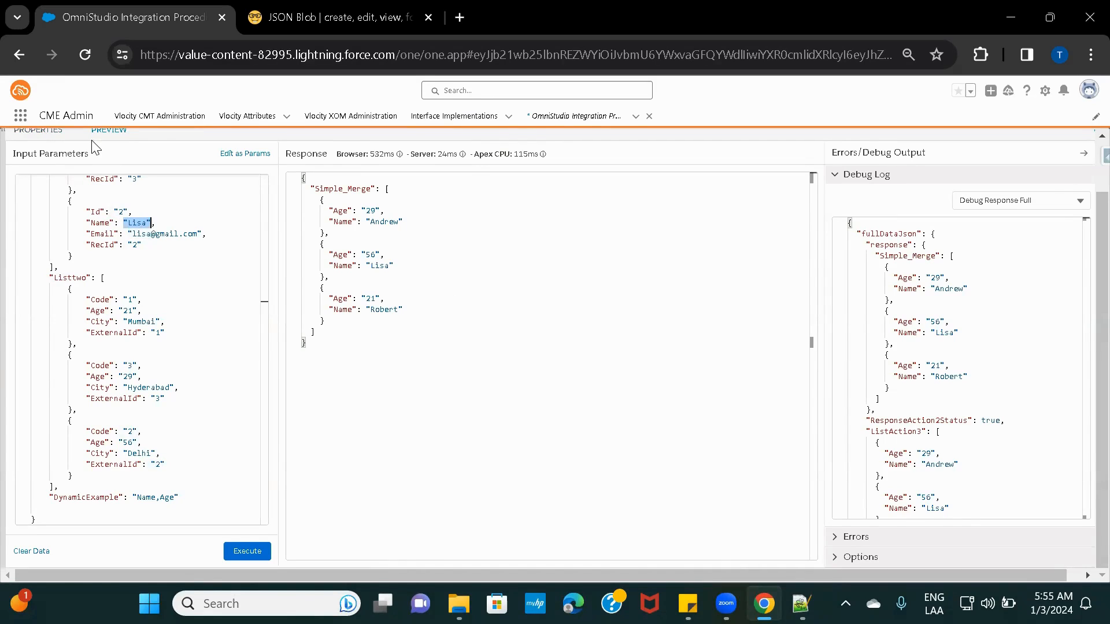
{"action": "left_click", "coordinate": [52, 132]}
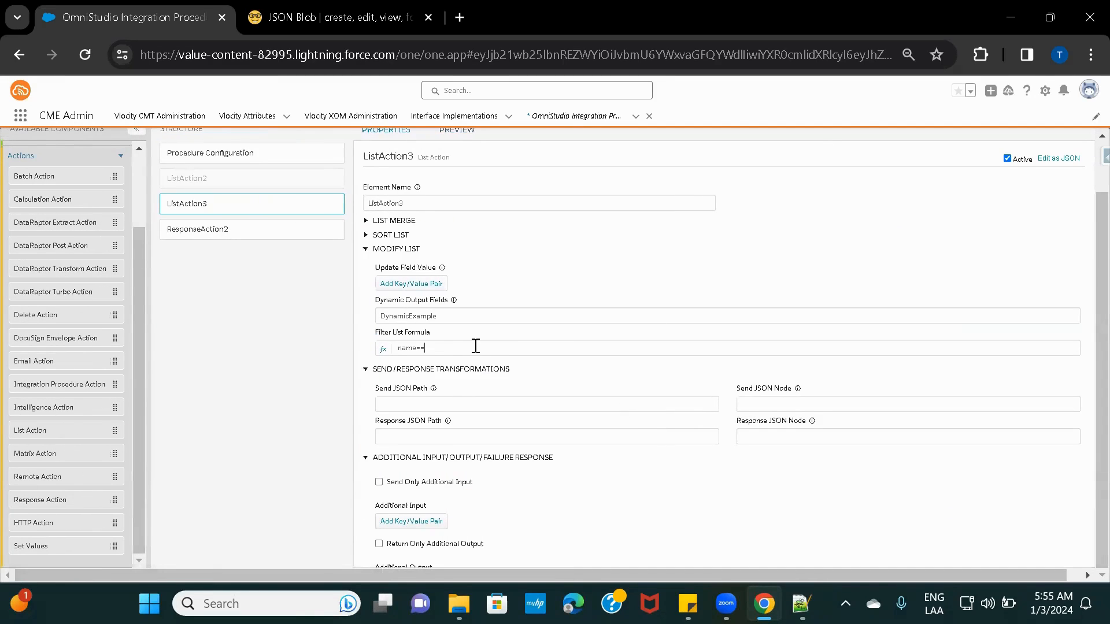
{"action": "left_click", "coordinate": [475, 346]}
{"action": "type", "text": "name=="}
{"action": "key", "text": "ctrl+v"}
{"action": "scroll", "coordinate": [537, 263], "scroll_direction": "up", "scroll_amount": 2}
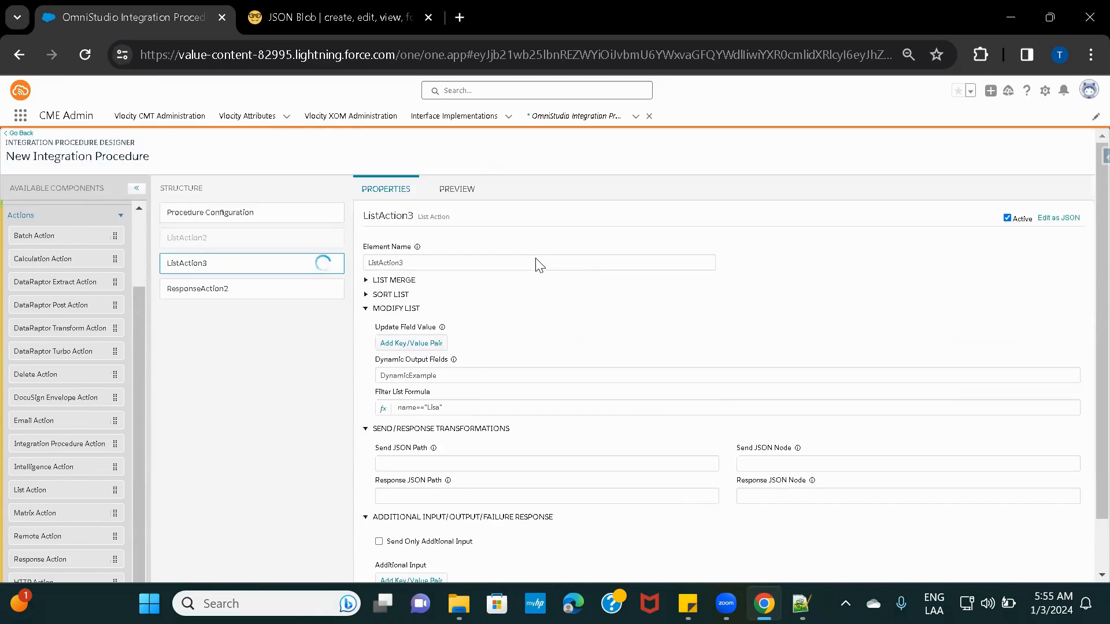
Execute the procedure in the preview with the quoted name filter formula in place
{"action": "left_click", "coordinate": [463, 191]}
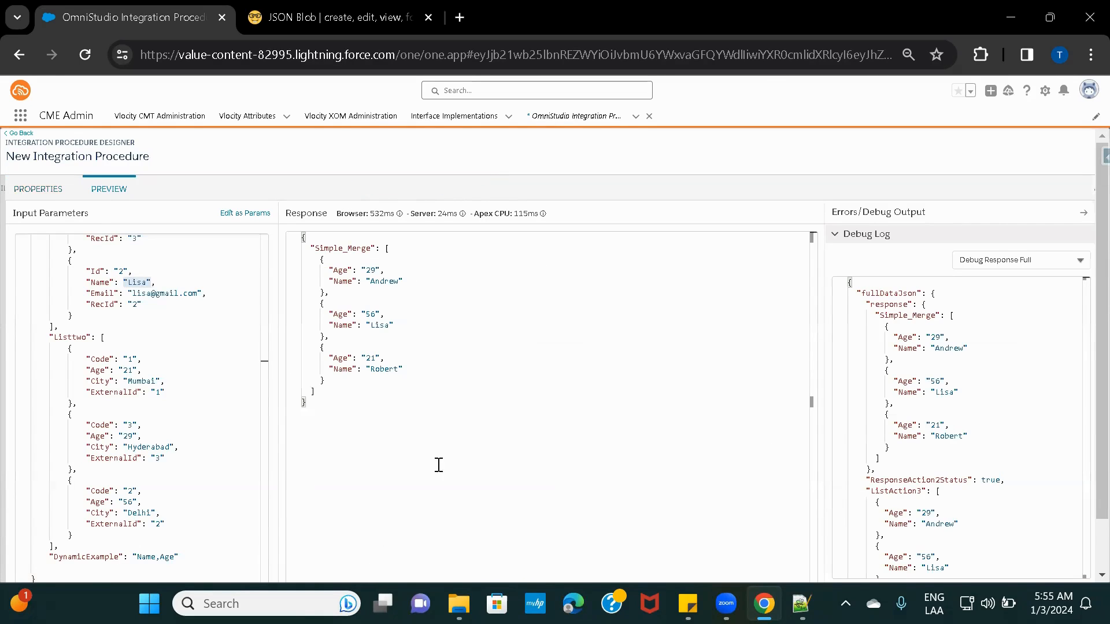
{"action": "scroll", "coordinate": [1086, 357], "scroll_direction": "down", "scroll_amount": 1}
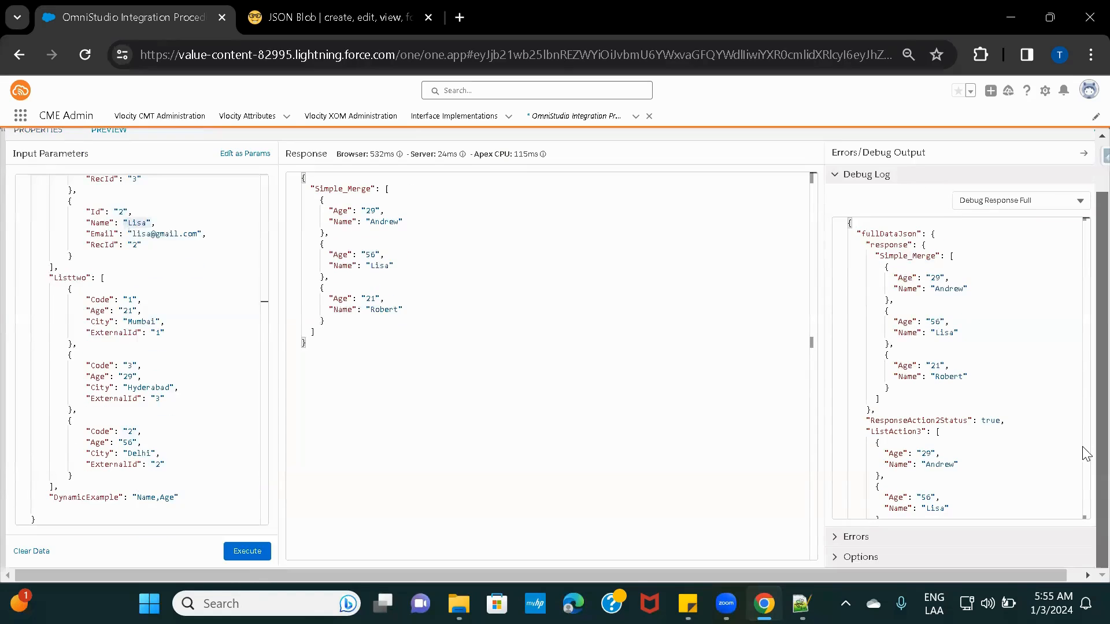
{"action": "left_click", "coordinate": [247, 551]}
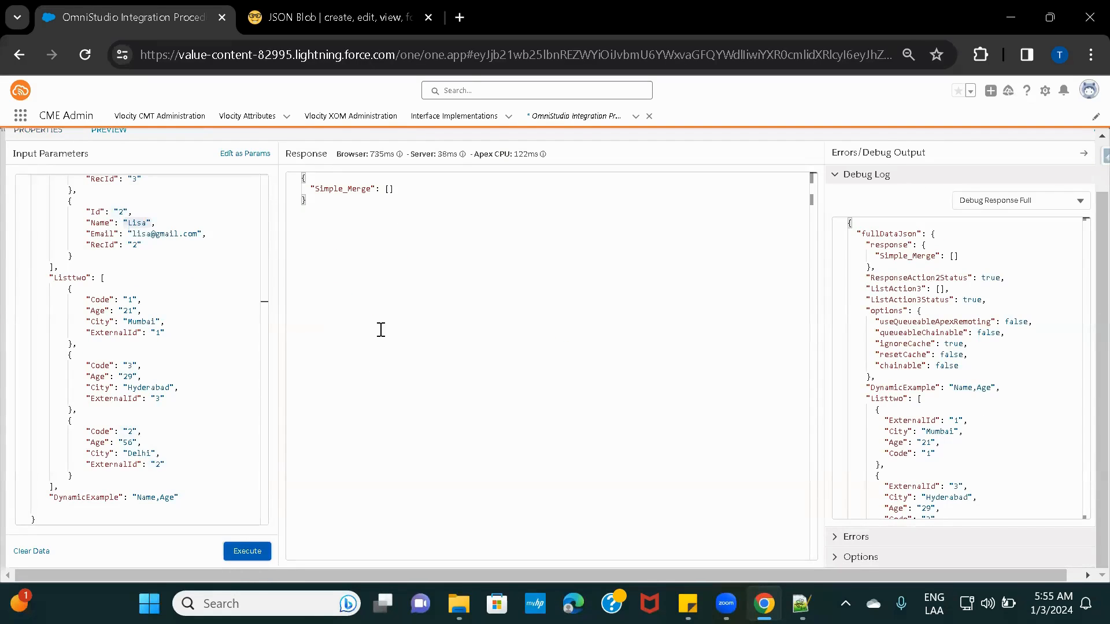
Capitalize the field in ListAction3's Filter List Formula to Name, with the compared value enclosed in double quotes
{"action": "left_click", "coordinate": [47, 134]}
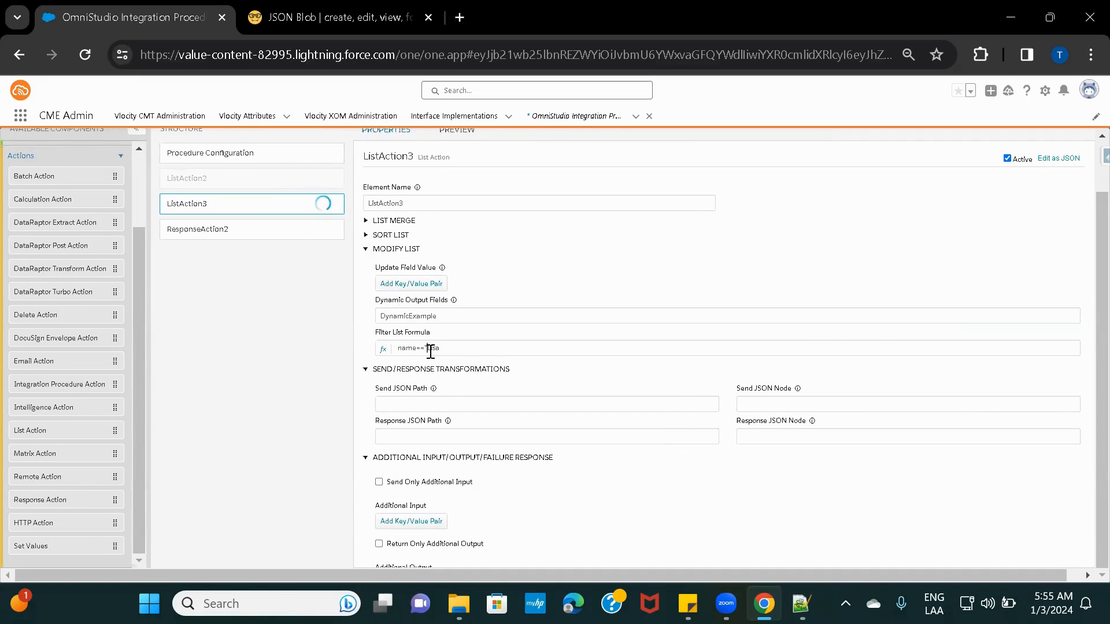
{"action": "key", "text": "BackSpace"}
{"action": "scroll", "coordinate": [548, 289], "scroll_direction": "up", "scroll_amount": 1}
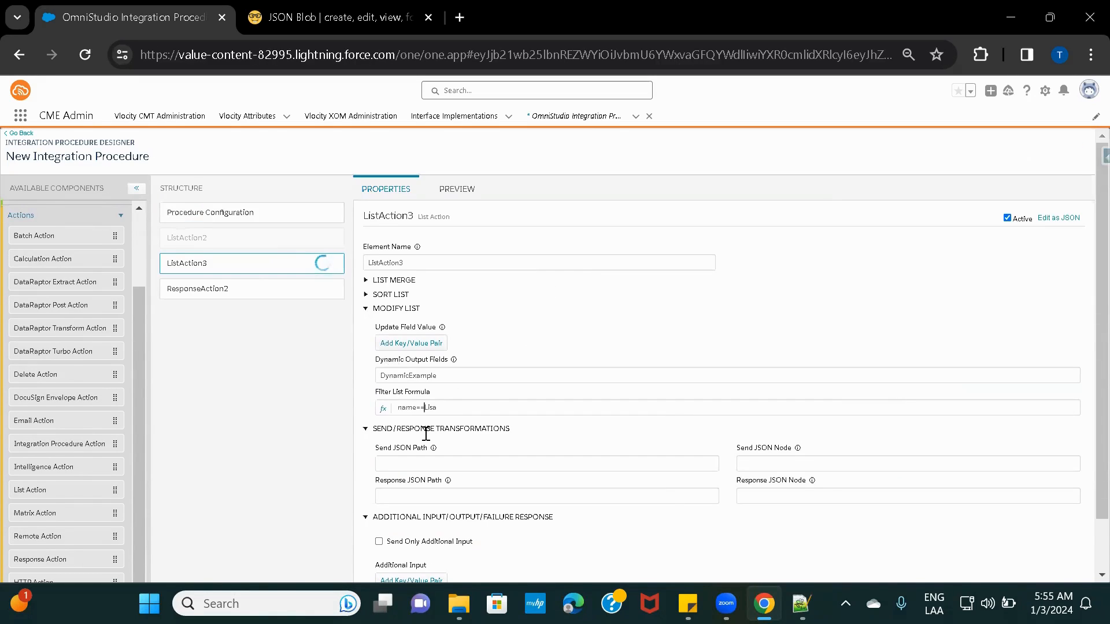
{"action": "left_click", "coordinate": [404, 408]}
{"action": "key", "text": "BackSpace"}
{"action": "type", "text": "N"}
{"action": "key", "text": "ctrl+z"}
{"action": "key", "text": "ctrl+z"}
{"action": "key", "text": "BackSpace"}
{"action": "type", "text": "N"}
Execute the procedure again in the preview to test the filter on the capitalized Name field
{"action": "left_click", "coordinate": [457, 190]}
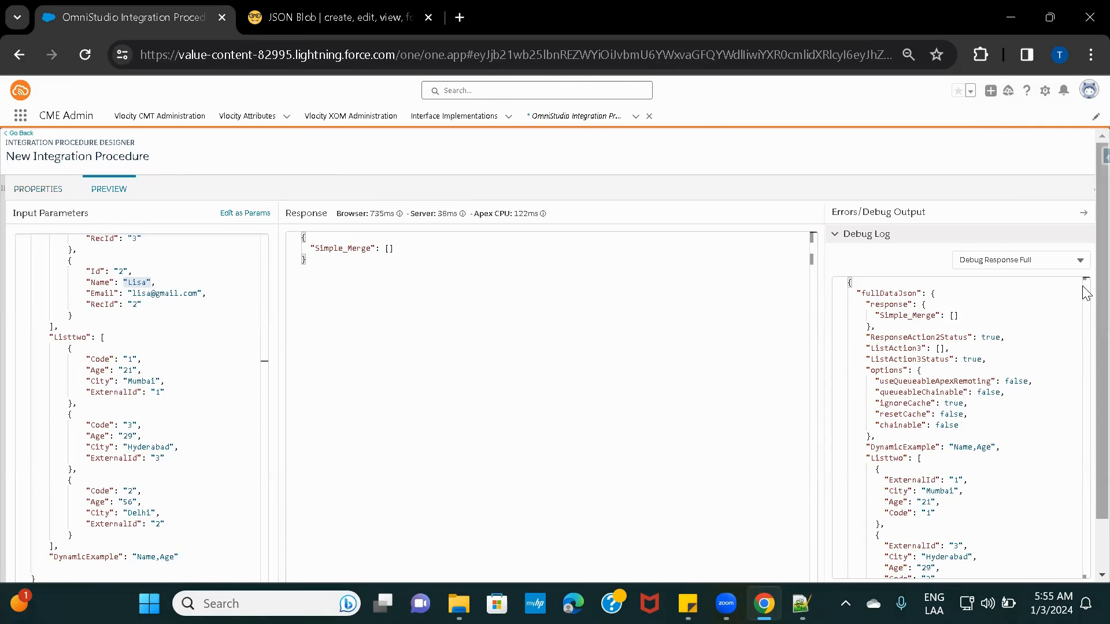
{"action": "scroll", "coordinate": [1086, 291], "scroll_direction": "down", "scroll_amount": 1}
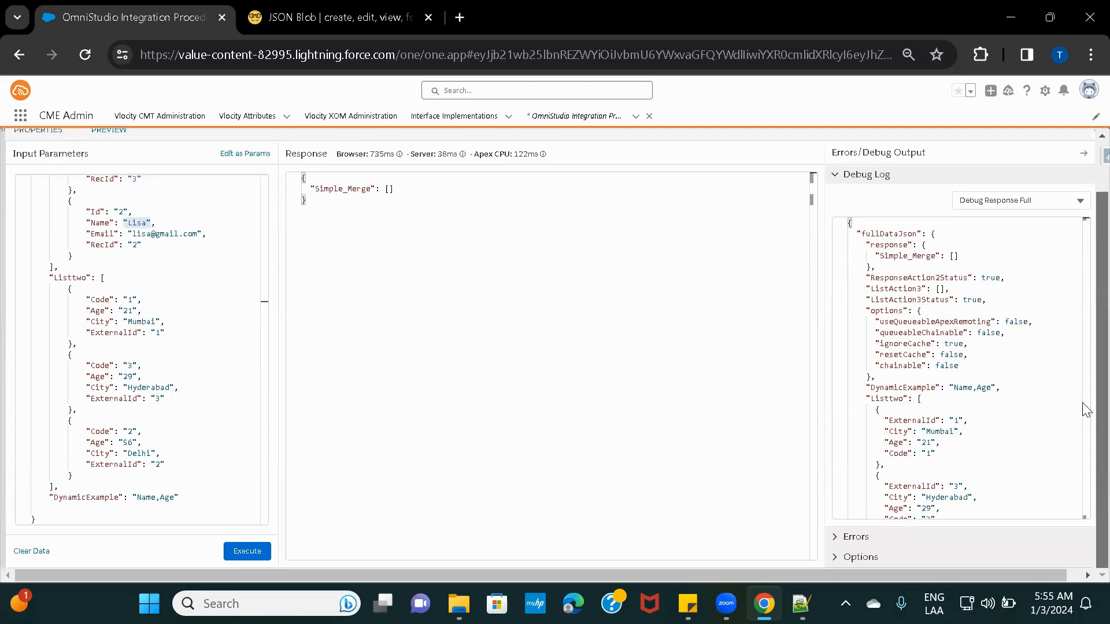
{"action": "left_click", "coordinate": [249, 553]}
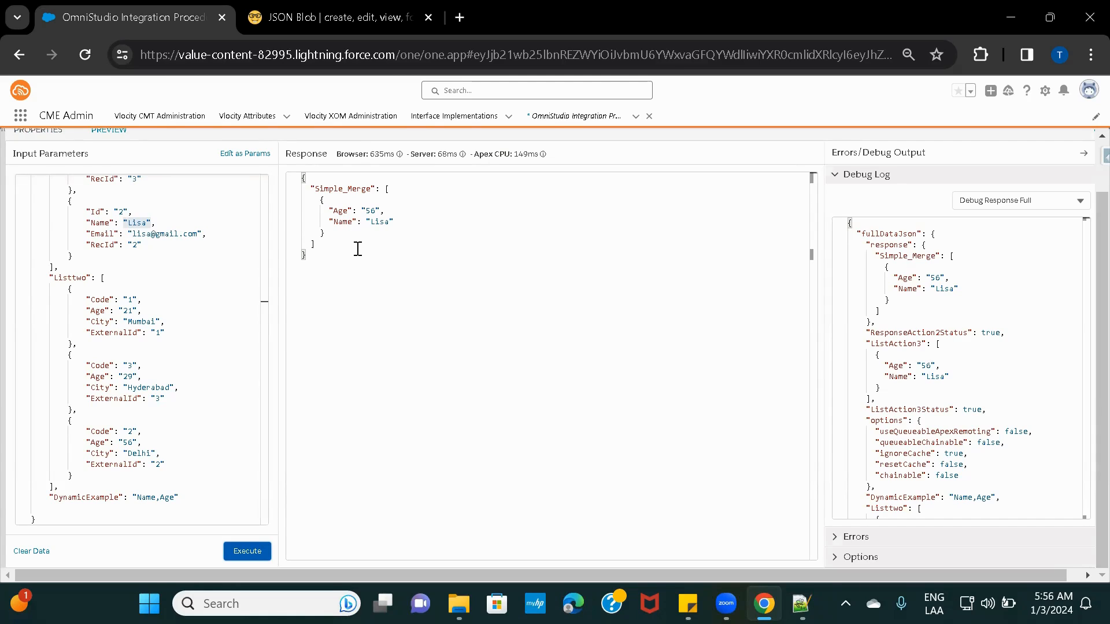
{"action": "left_click", "coordinate": [38, 136]}
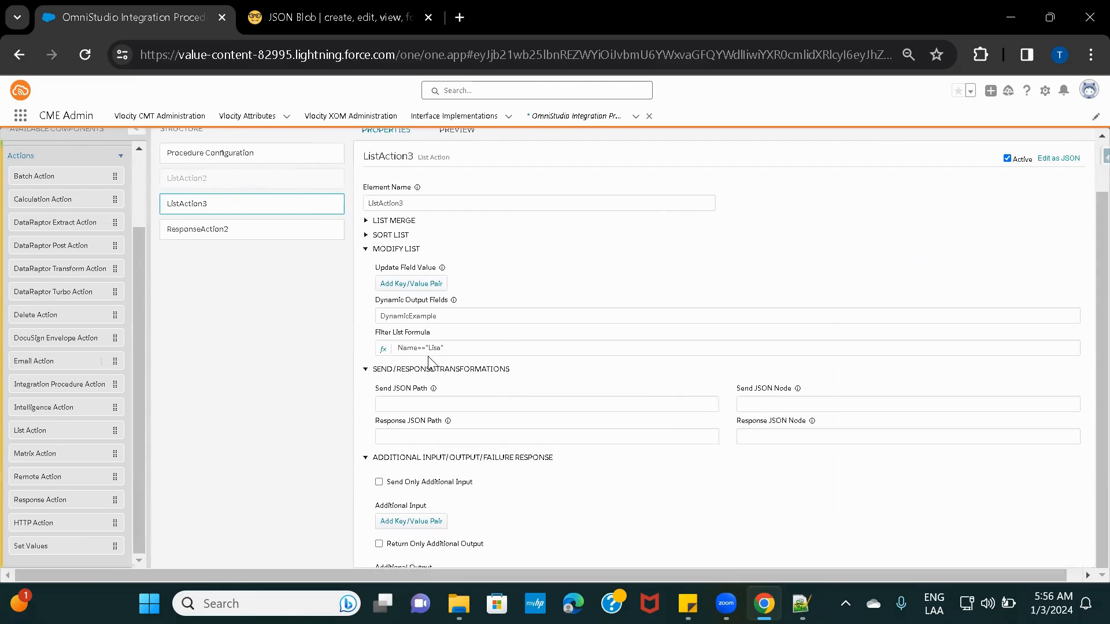
{"action": "left_click", "coordinate": [457, 131]}
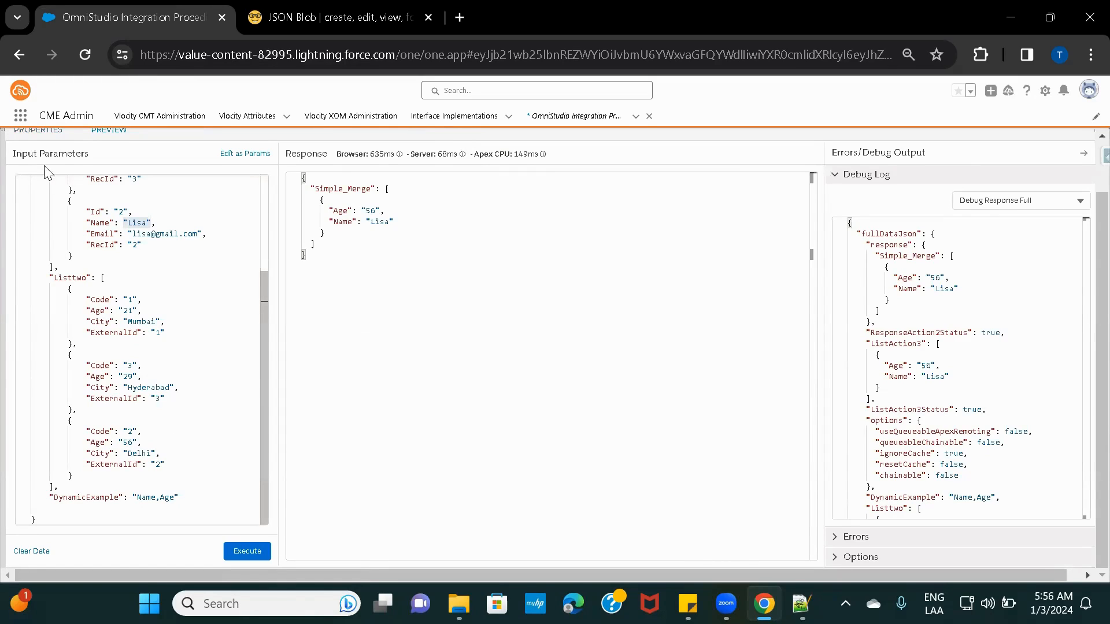
{"action": "left_click", "coordinate": [40, 138]}
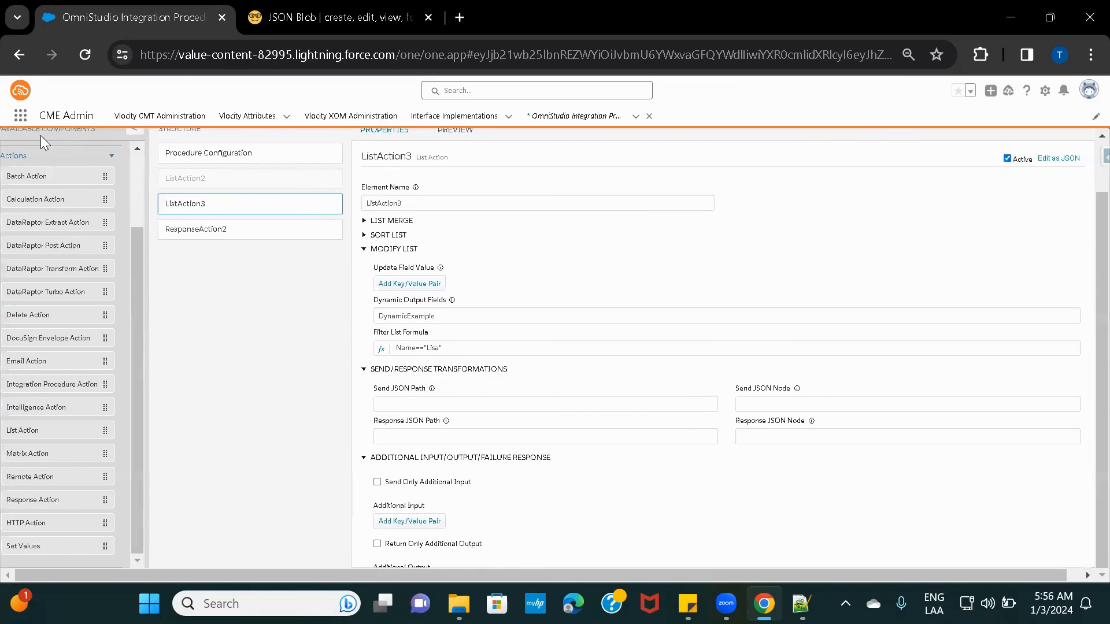
{"action": "scroll", "coordinate": [514, 389], "scroll_direction": "down", "scroll_amount": 2}
{"action": "scroll", "coordinate": [513, 391], "scroll_direction": "up", "scroll_amount": 2}
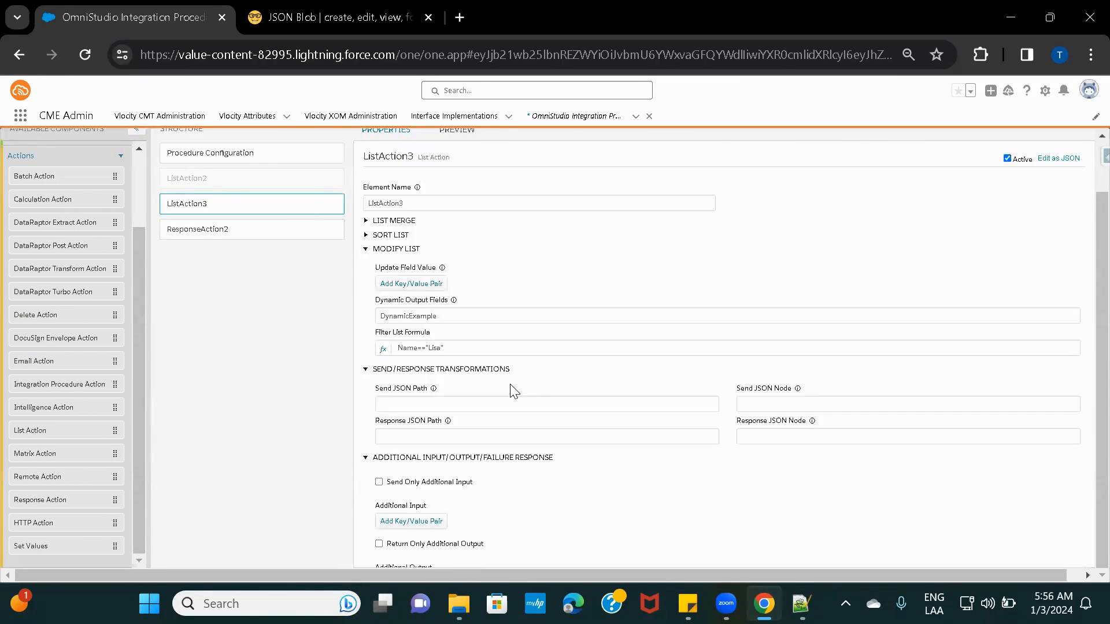
Duplicate Listtwo's last record in the preview's input parameters as a fourth, comma-separated record
{"action": "left_click", "coordinate": [459, 137]}
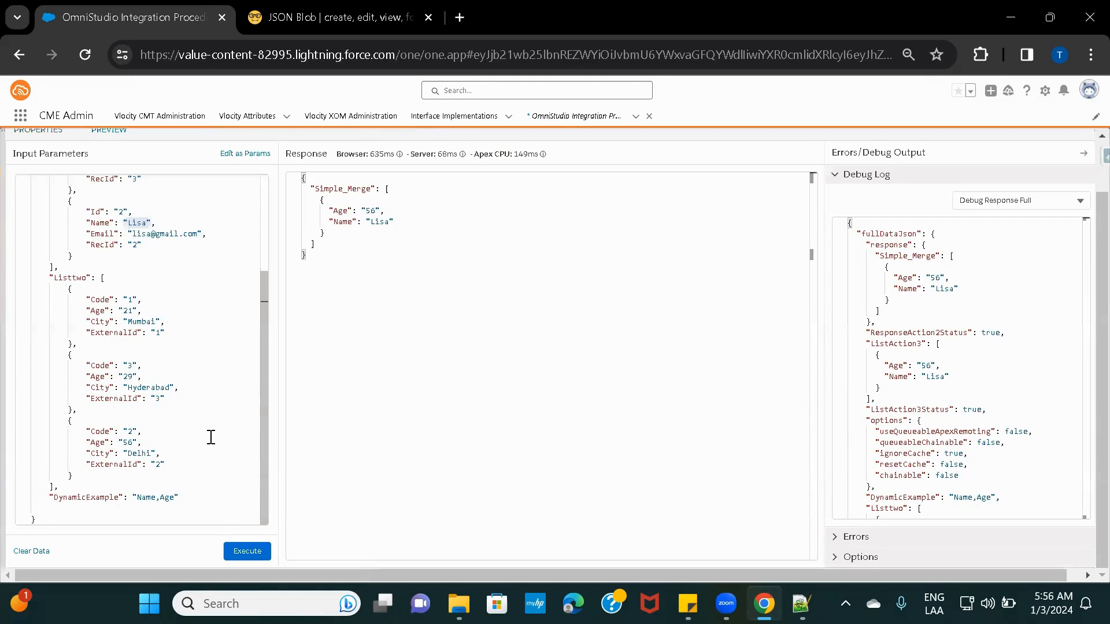
{"action": "left_click_drag", "start_coordinate": [68, 421], "coordinate": [82, 475]}
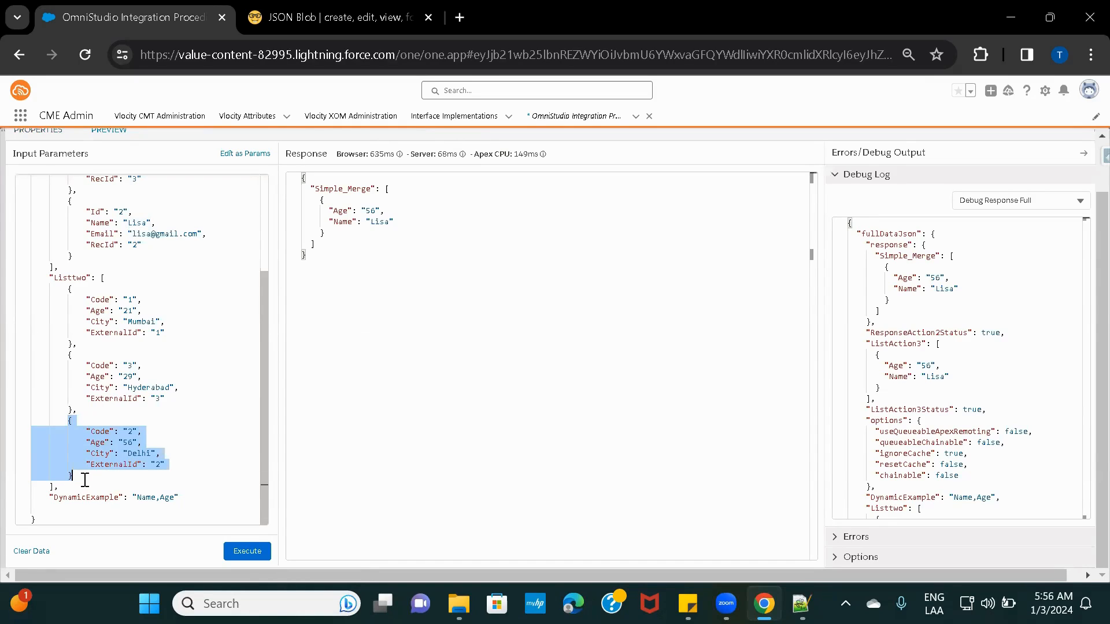
{"action": "key", "text": "ctrl+c"}
{"action": "left_click", "coordinate": [85, 480]}
{"action": "type", "text": ","}
{"action": "key", "text": "Return"}
{"action": "key", "text": "ctrl+v"}
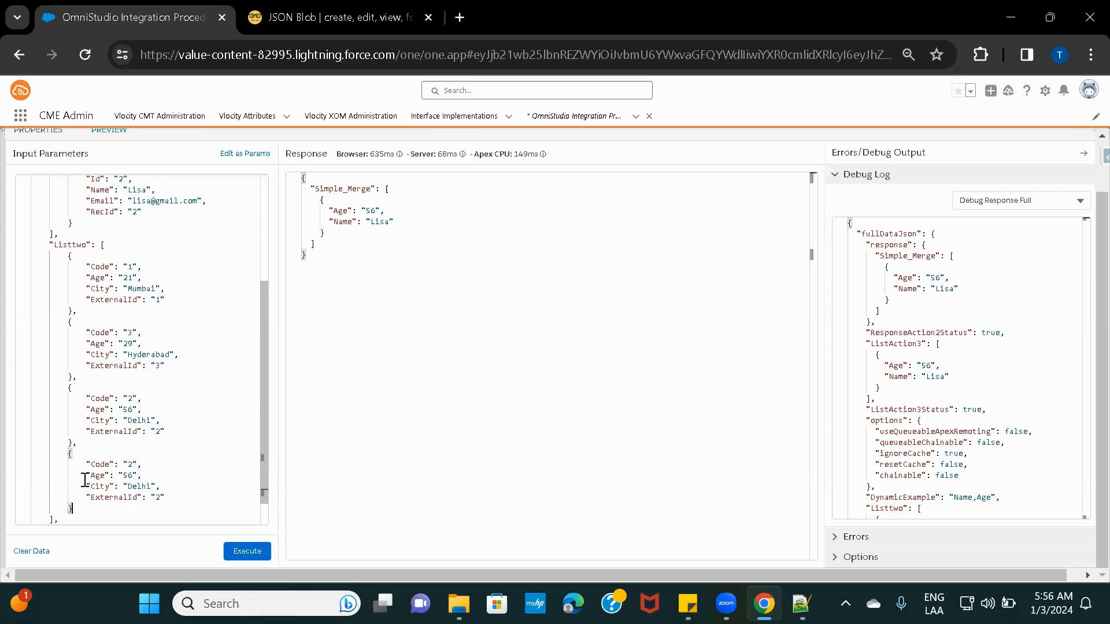
Remove the Age field from Listtwo's new fourth record and set its Code to 9
{"action": "left_click", "coordinate": [143, 469]}
{"action": "key", "text": "shift+Up"}
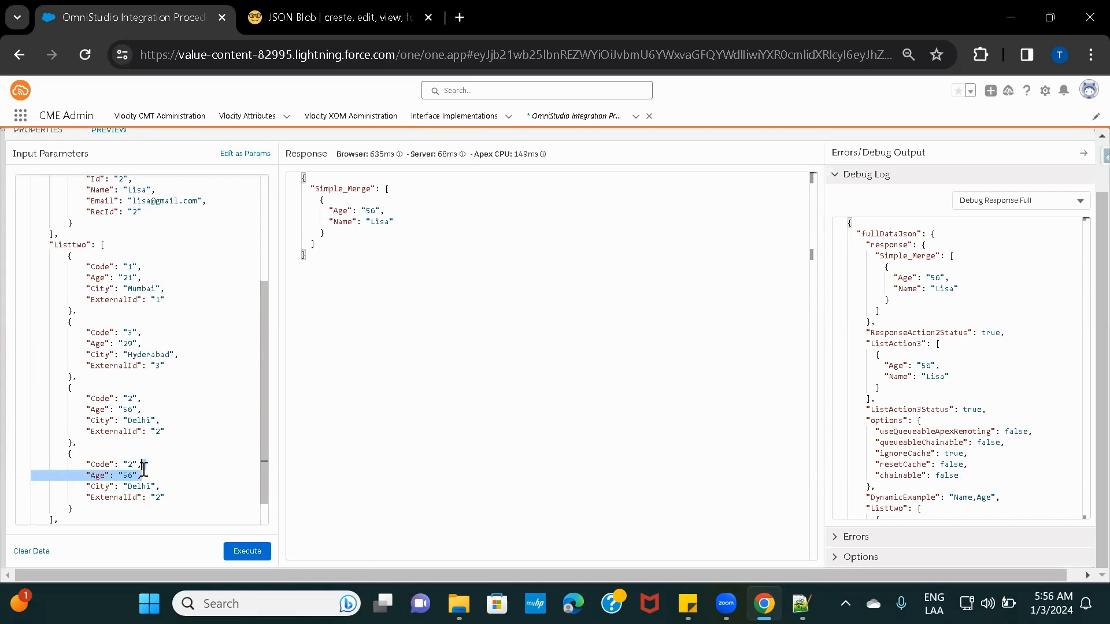
{"action": "key", "text": "BackSpace"}
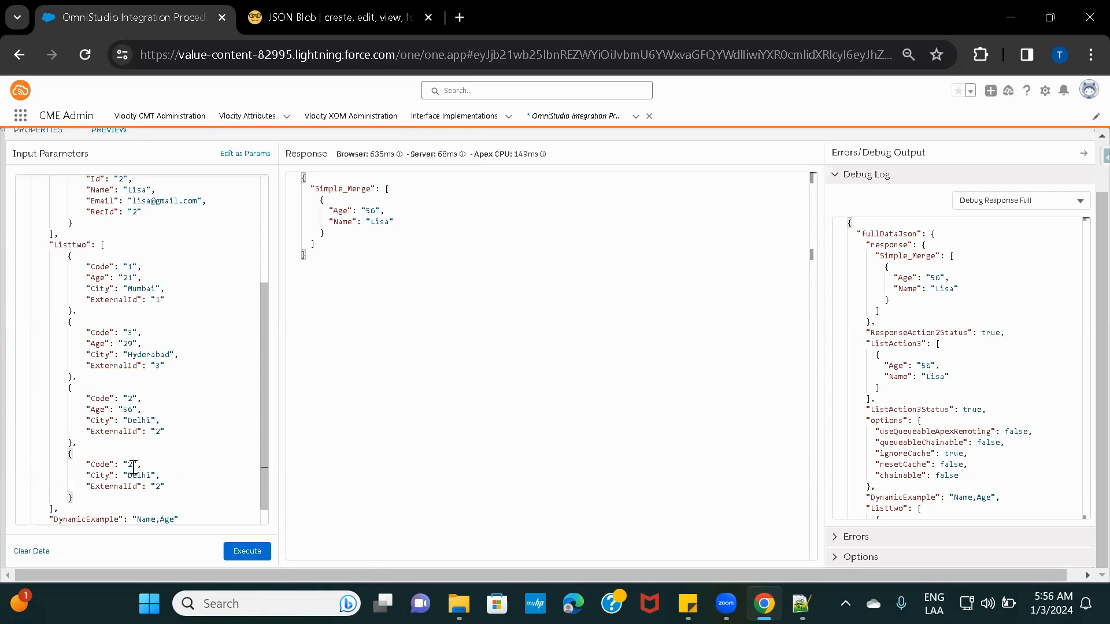
{"action": "double_click", "coordinate": [133, 467]}
{"action": "type", "text": "9"}
Clear ListAction3's Filter List Formula and execute the procedure in the preview with the extra Listtwo record
{"action": "left_click", "coordinate": [43, 133]}
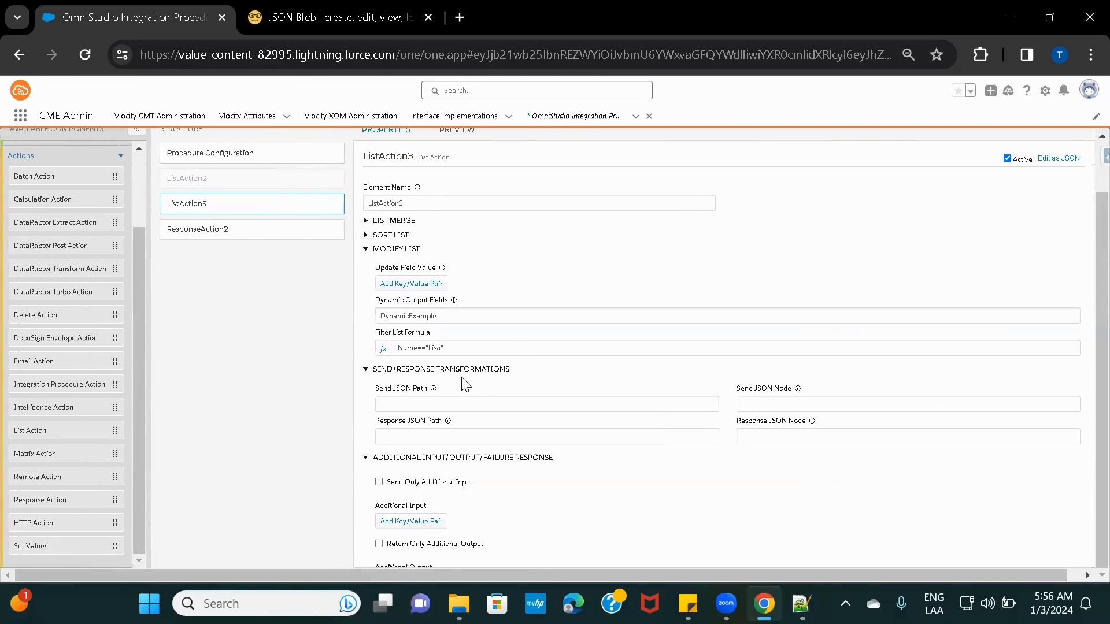
{"action": "left_click_drag", "start_coordinate": [464, 350], "coordinate": [383, 350]}
{"action": "key", "text": "BackSpace"}
{"action": "left_click", "coordinate": [458, 133]}
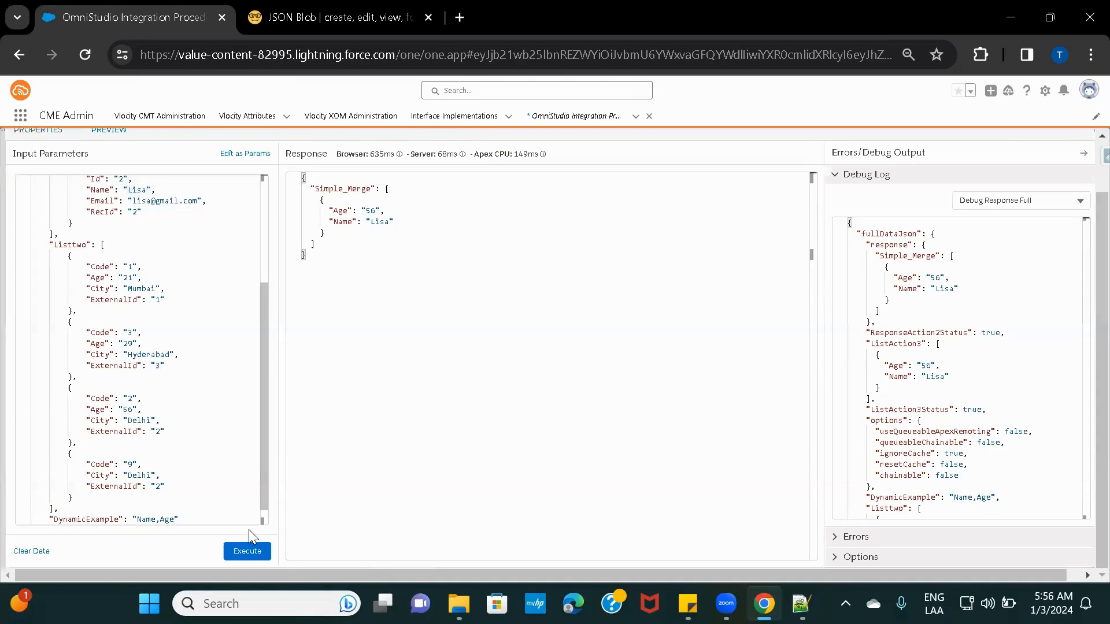
{"action": "left_click", "coordinate": [240, 549]}
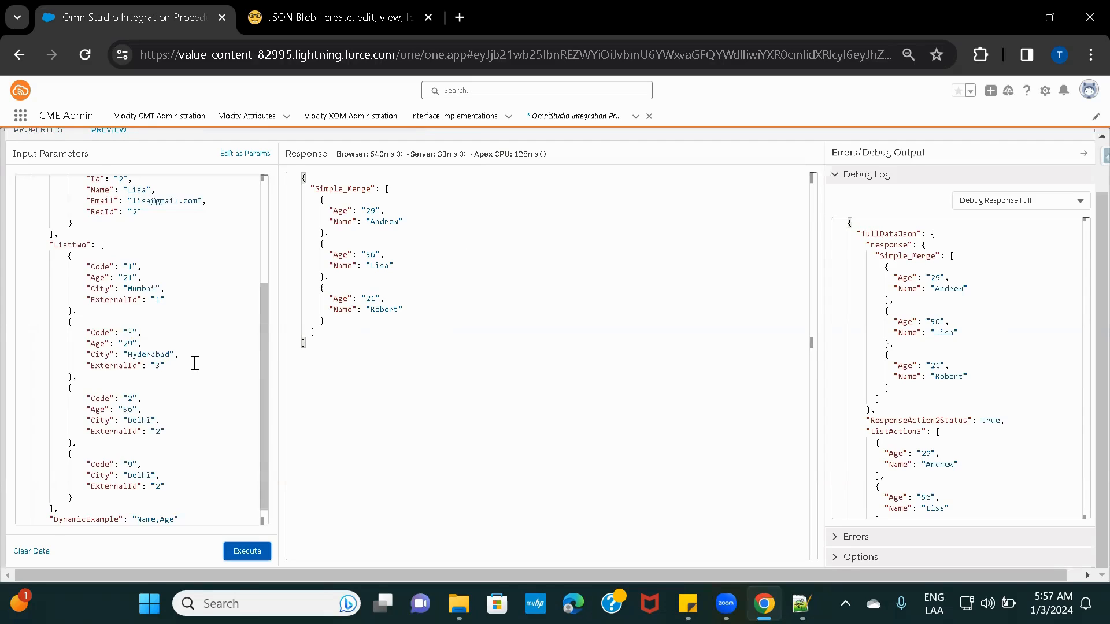
Delete the DynamicExample parameter and its preceding comma from the input parameters, and execute the procedure again
{"action": "scroll", "coordinate": [195, 364], "scroll_direction": "down", "scroll_amount": 2}
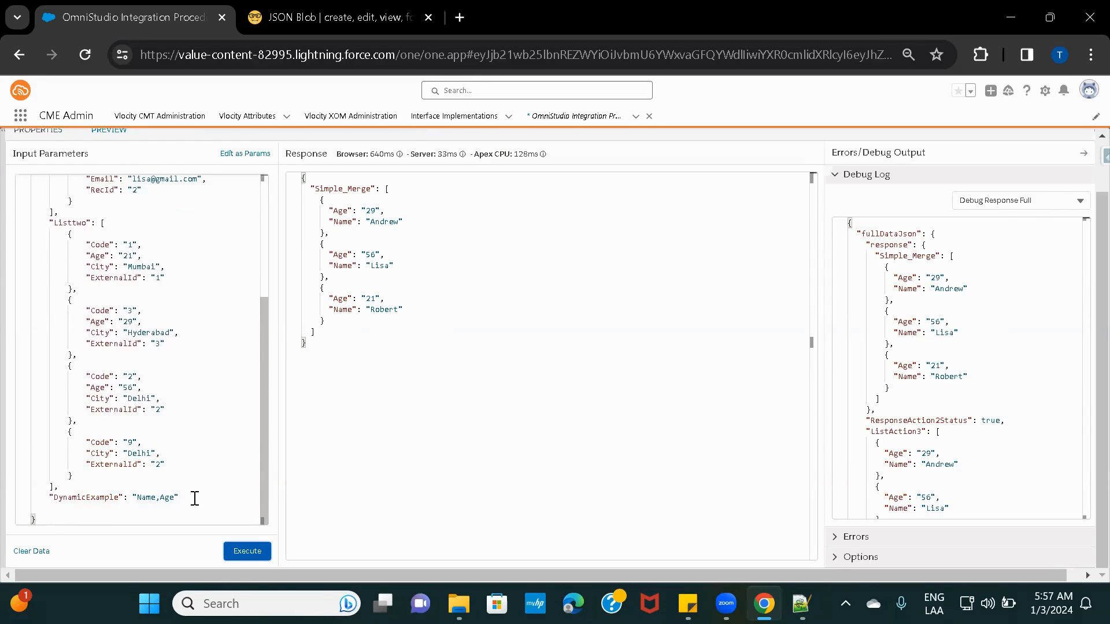
{"action": "left_click_drag", "start_coordinate": [195, 499], "coordinate": [42, 496]}
{"action": "key", "text": "BackSpace"}
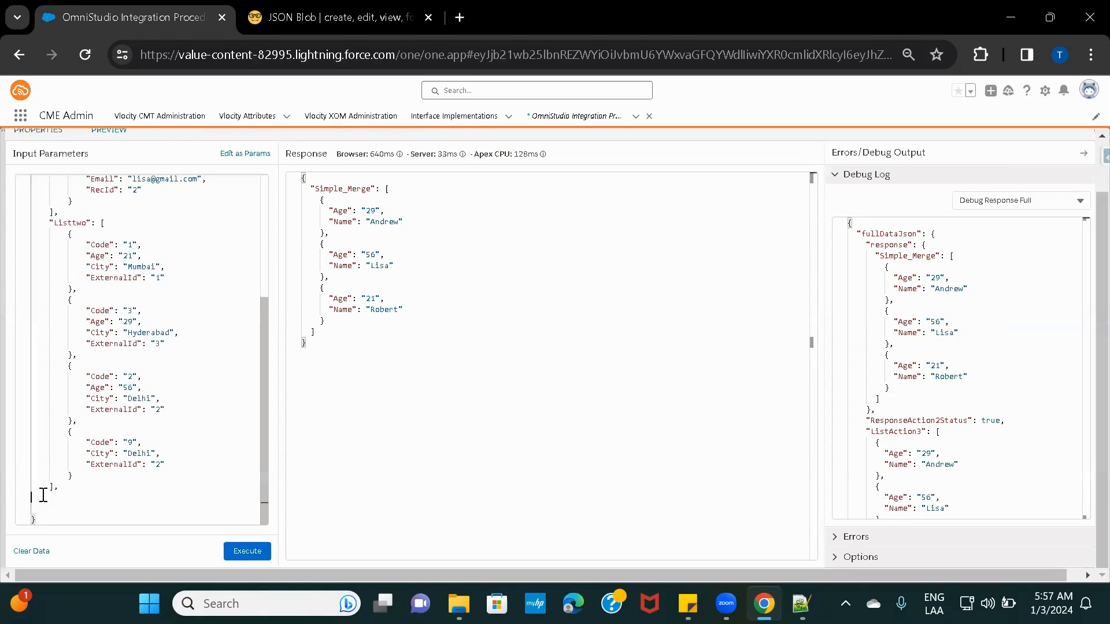
{"action": "key", "text": "BackSpace"}
{"action": "key", "text": "BackSpace"}
{"action": "left_click", "coordinate": [236, 553]}
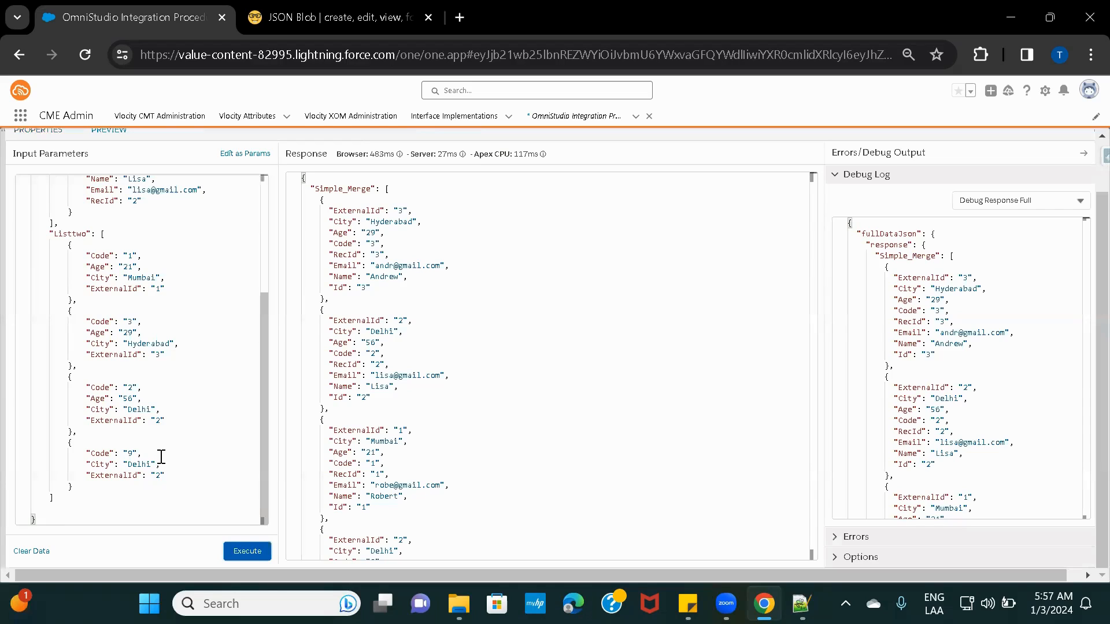
{"action": "scroll", "coordinate": [171, 314], "scroll_direction": "up", "scroll_amount": 3}
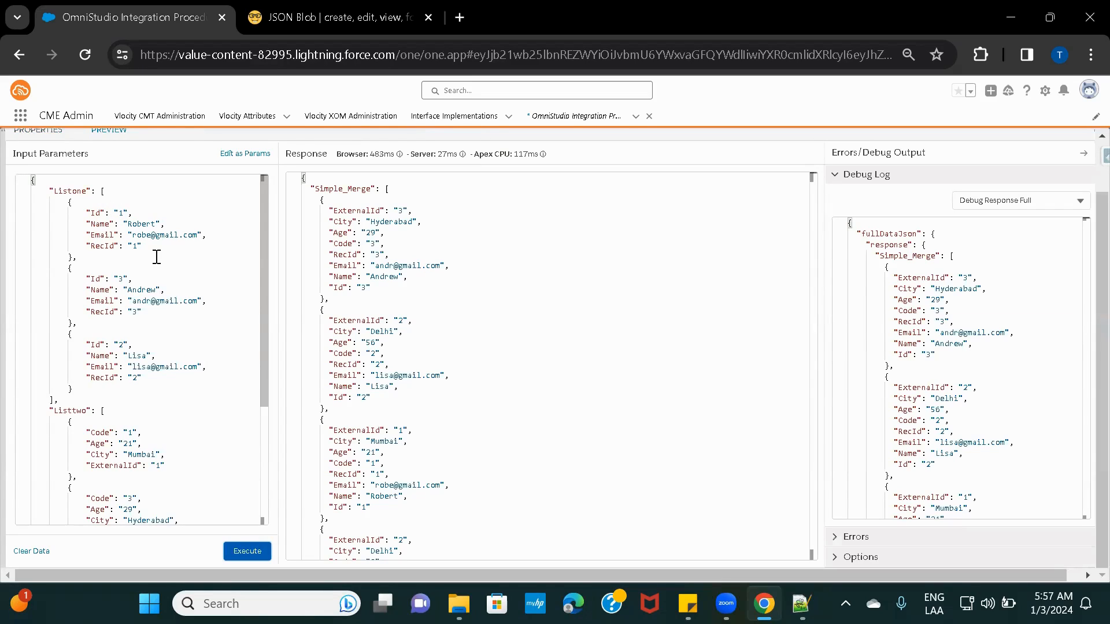
Delete the RecId and ExternalId rows of matching group 2 from ListAction3's merge map and return to the preview
{"action": "left_click", "coordinate": [41, 131]}
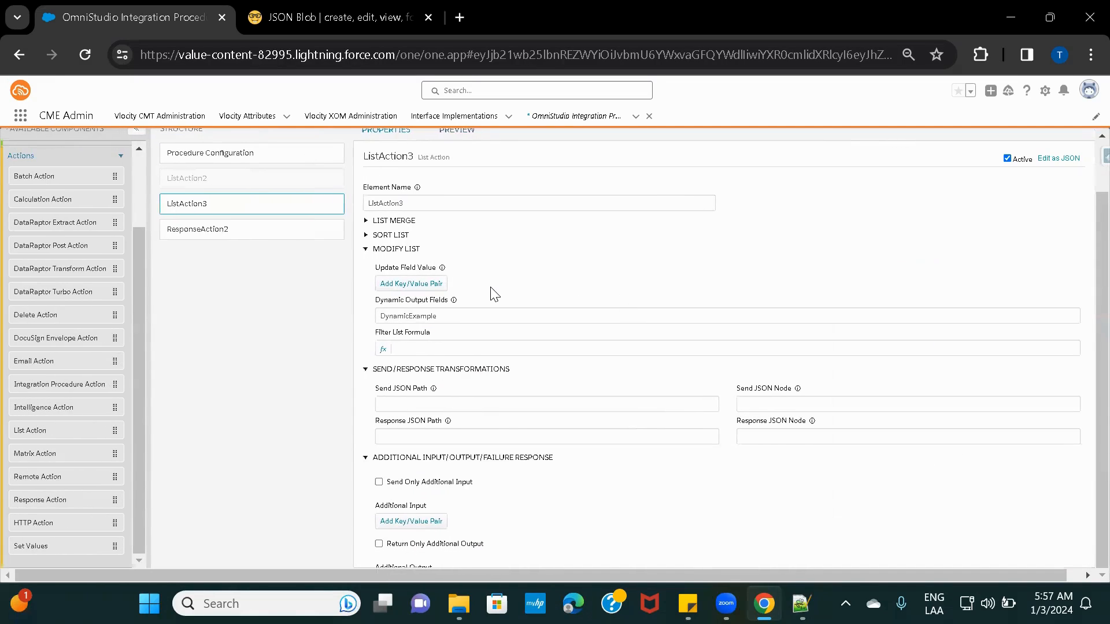
{"action": "scroll", "coordinate": [549, 358], "scroll_direction": "down", "scroll_amount": 2}
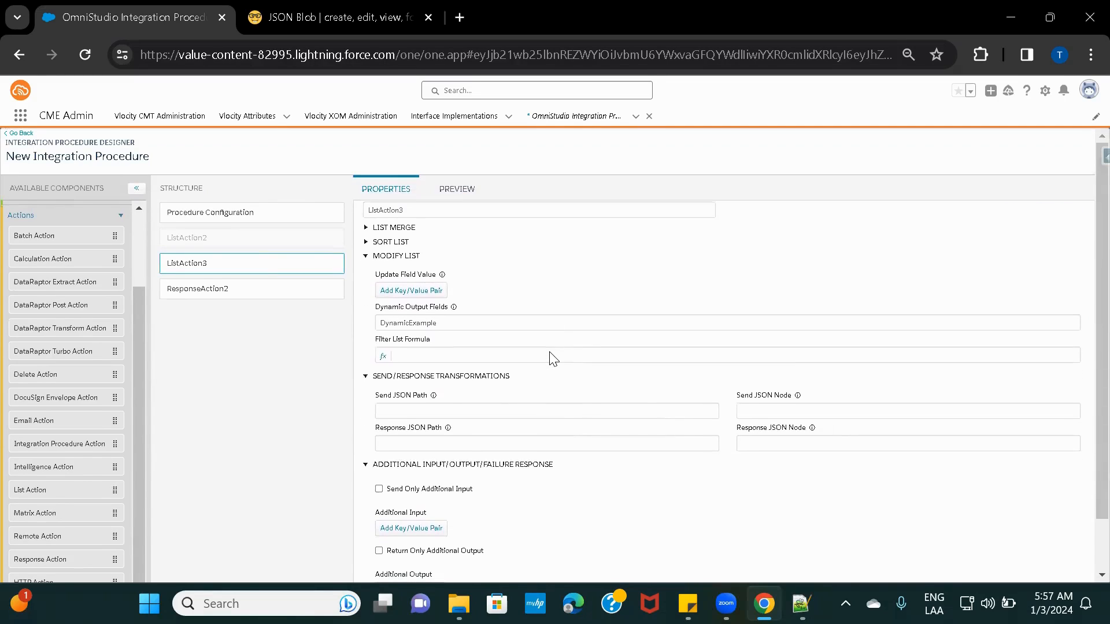
{"action": "scroll", "coordinate": [552, 359], "scroll_direction": "up", "scroll_amount": 2}
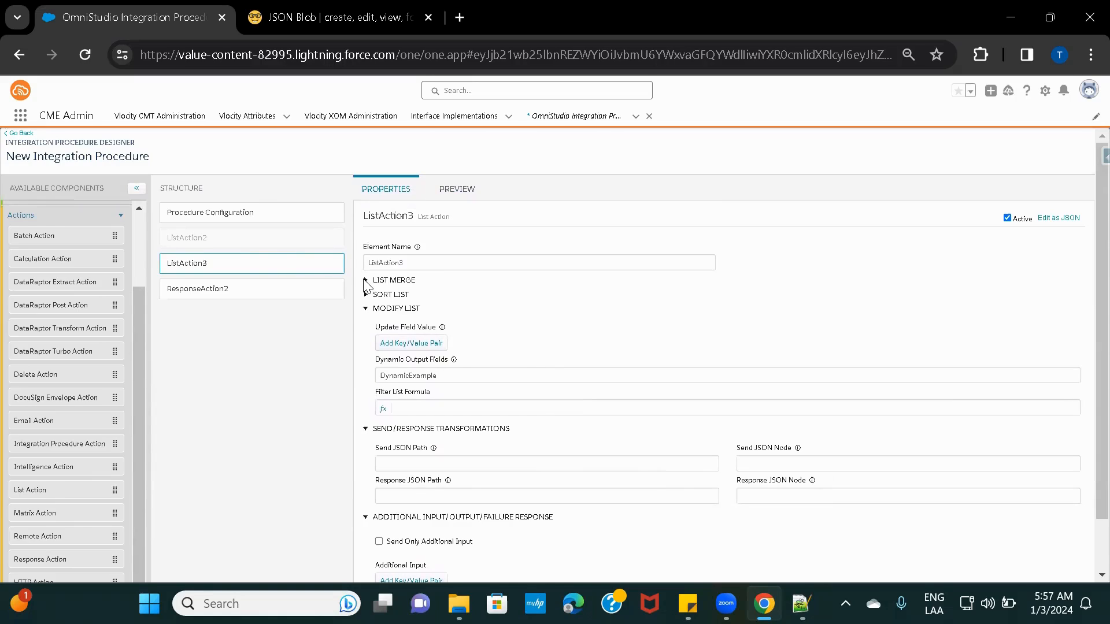
{"action": "left_click", "coordinate": [366, 282]}
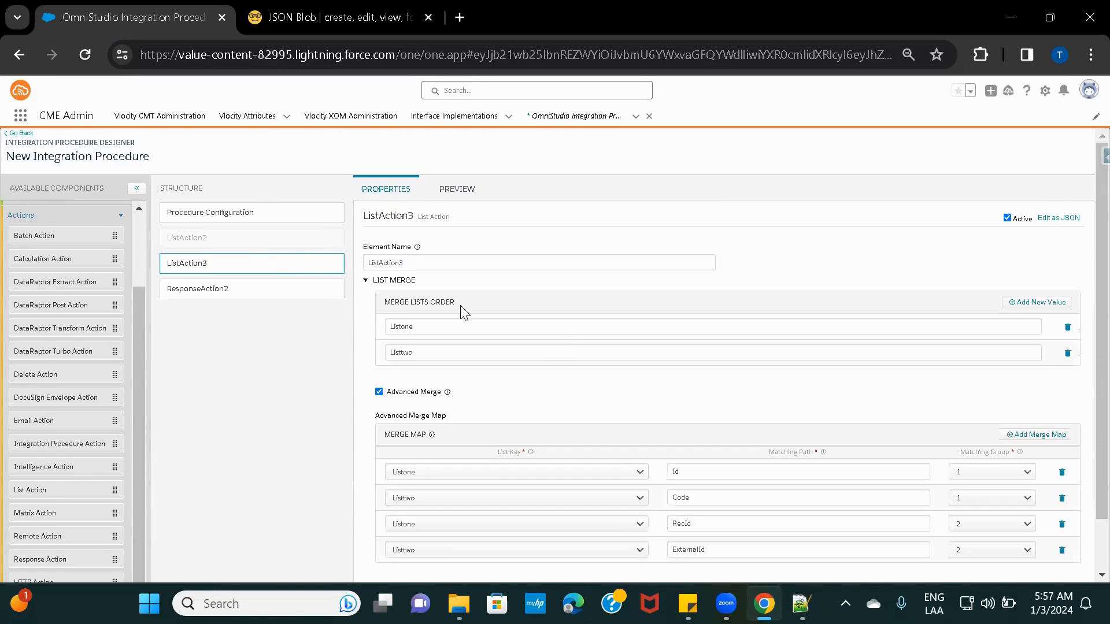
{"action": "scroll", "coordinate": [590, 384], "scroll_direction": "down", "scroll_amount": 3}
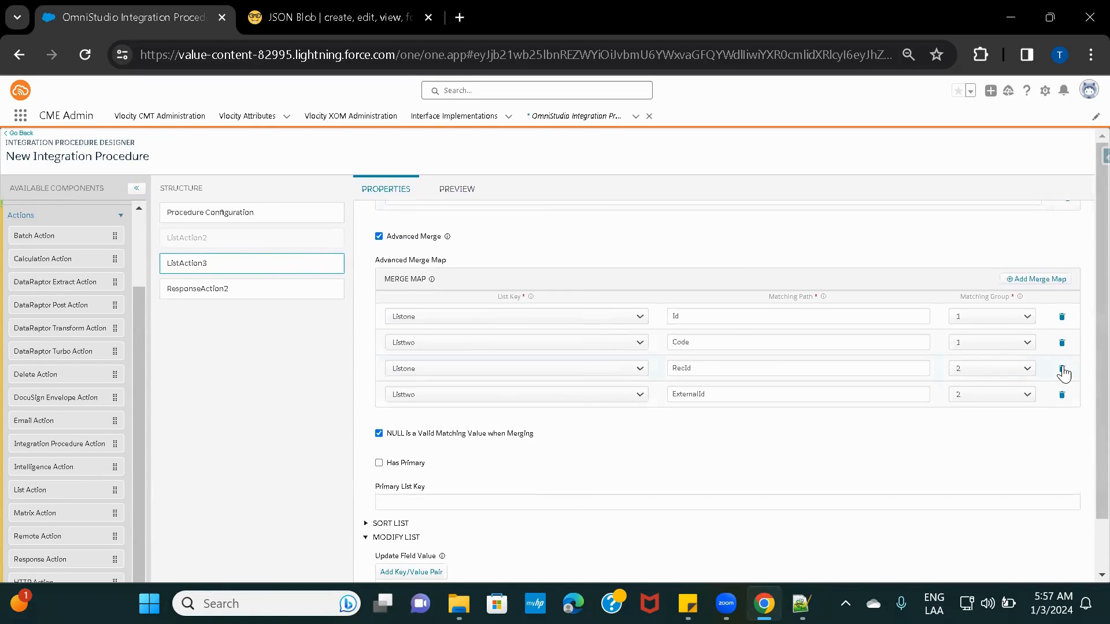
{"action": "left_click", "coordinate": [1062, 369]}
{"action": "left_click", "coordinate": [1062, 370]}
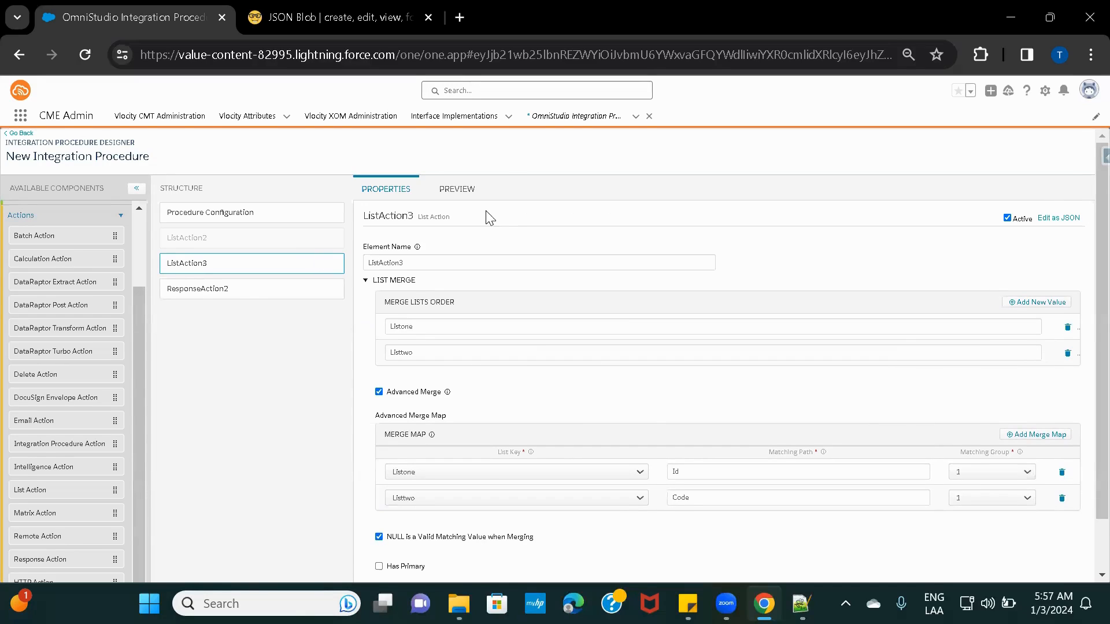
{"action": "left_click", "coordinate": [457, 191]}
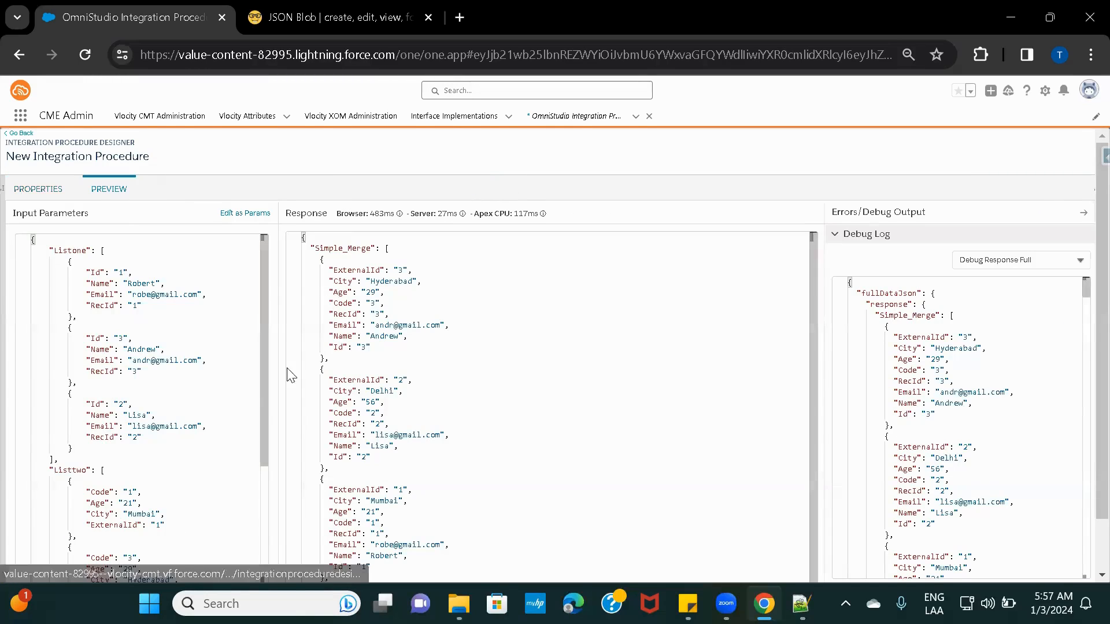
Execute the procedure with the reduced merge map and compare each merged record in the response with the Listtwo input records
{"action": "scroll", "coordinate": [570, 445], "scroll_direction": "down", "scroll_amount": 1}
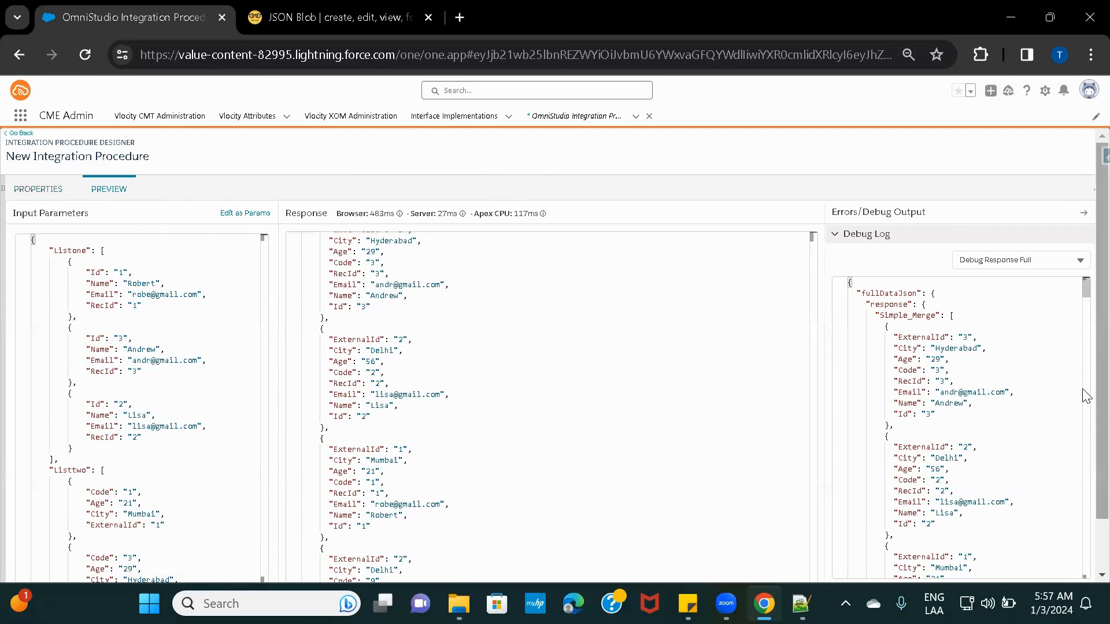
{"action": "scroll", "coordinate": [1088, 416], "scroll_direction": "down", "scroll_amount": 1}
{"action": "left_click", "coordinate": [246, 552]}
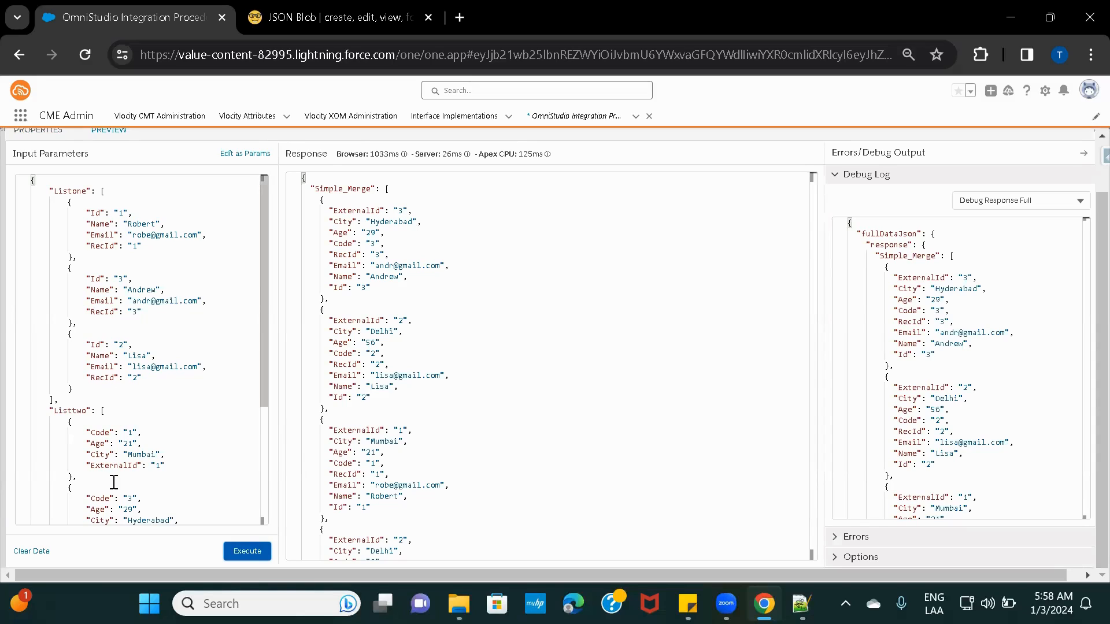
{"action": "left_click", "coordinate": [362, 288]}
{"action": "left_click", "coordinate": [373, 398]}
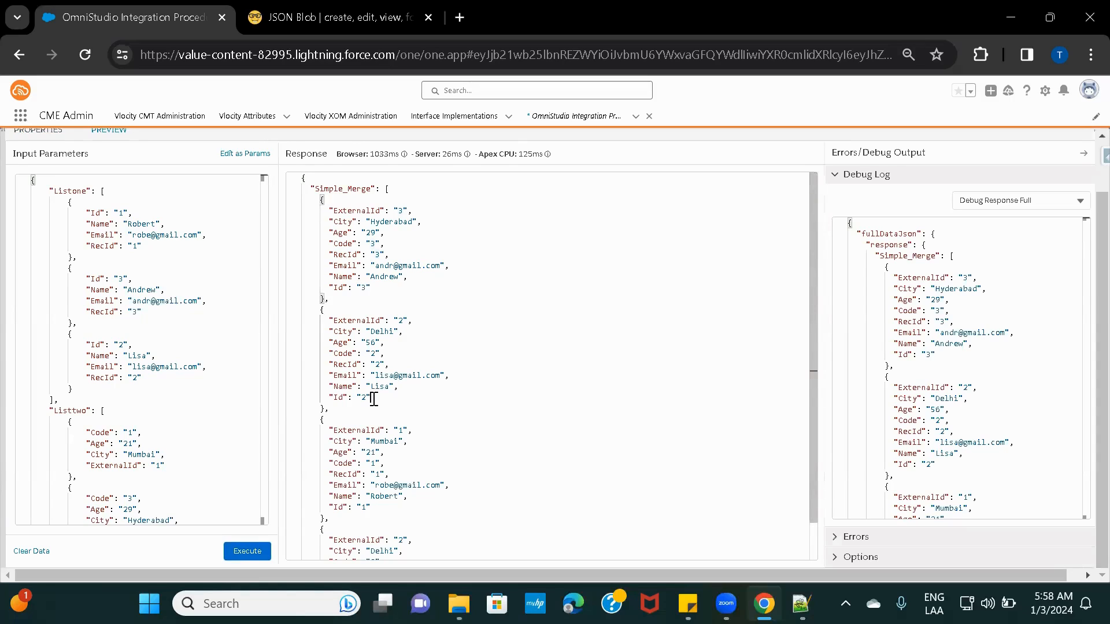
{"action": "scroll", "coordinate": [373, 399], "scroll_direction": "down", "scroll_amount": 1}
{"action": "left_click", "coordinate": [381, 471]}
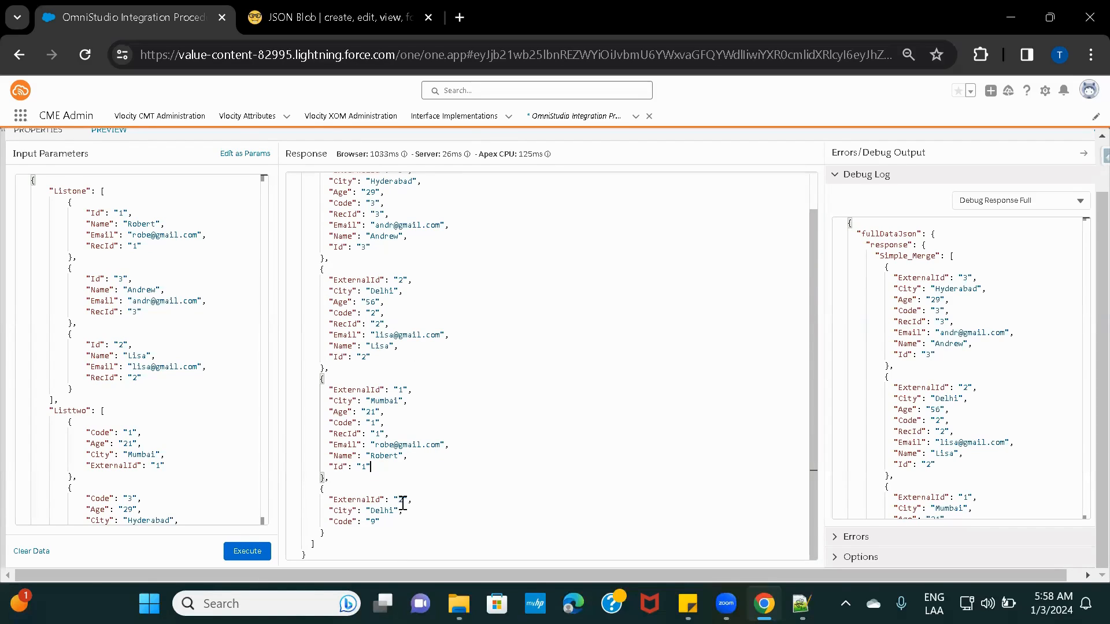
{"action": "left_click", "coordinate": [386, 525]}
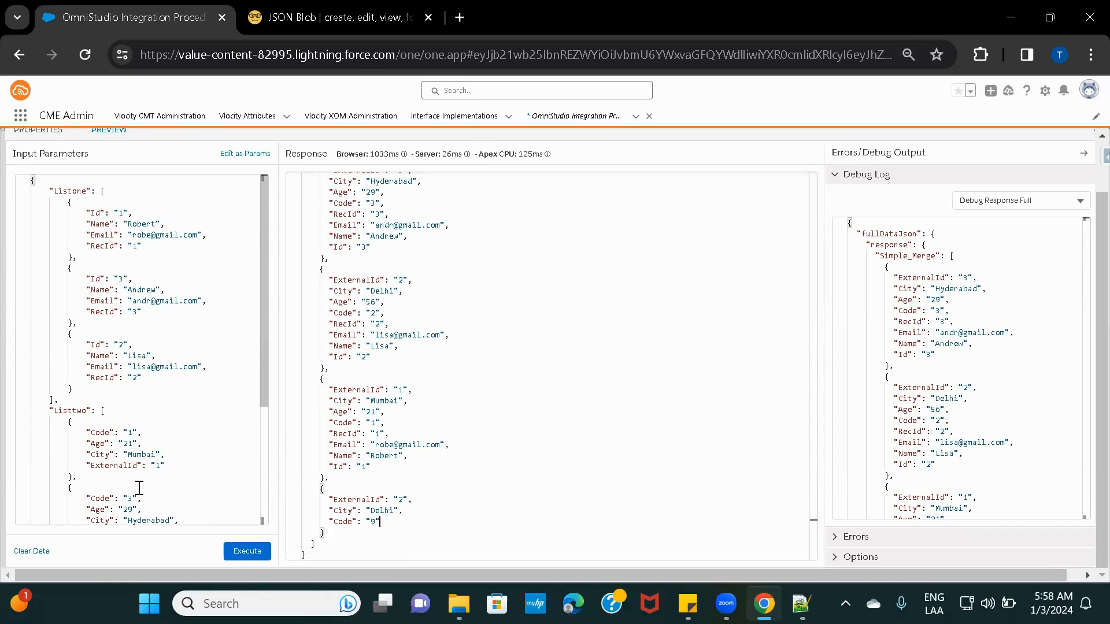
{"action": "scroll", "coordinate": [168, 398], "scroll_direction": "down", "scroll_amount": 3}
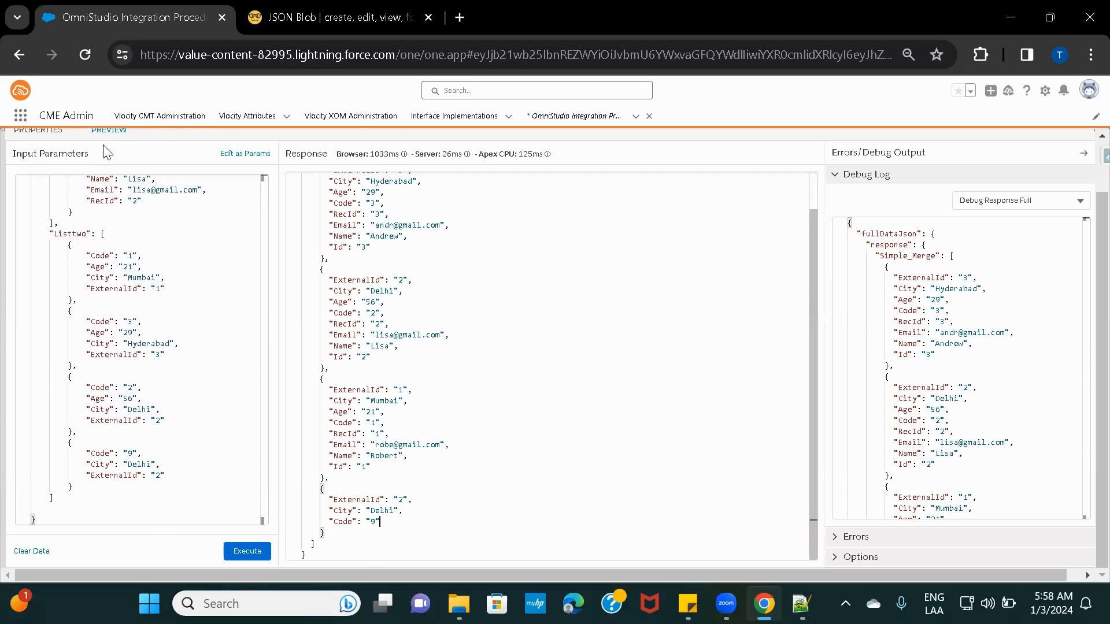
Set ListAction3's Filter List Formula to Age==null and execute the procedure in the preview
{"action": "left_click", "coordinate": [46, 137]}
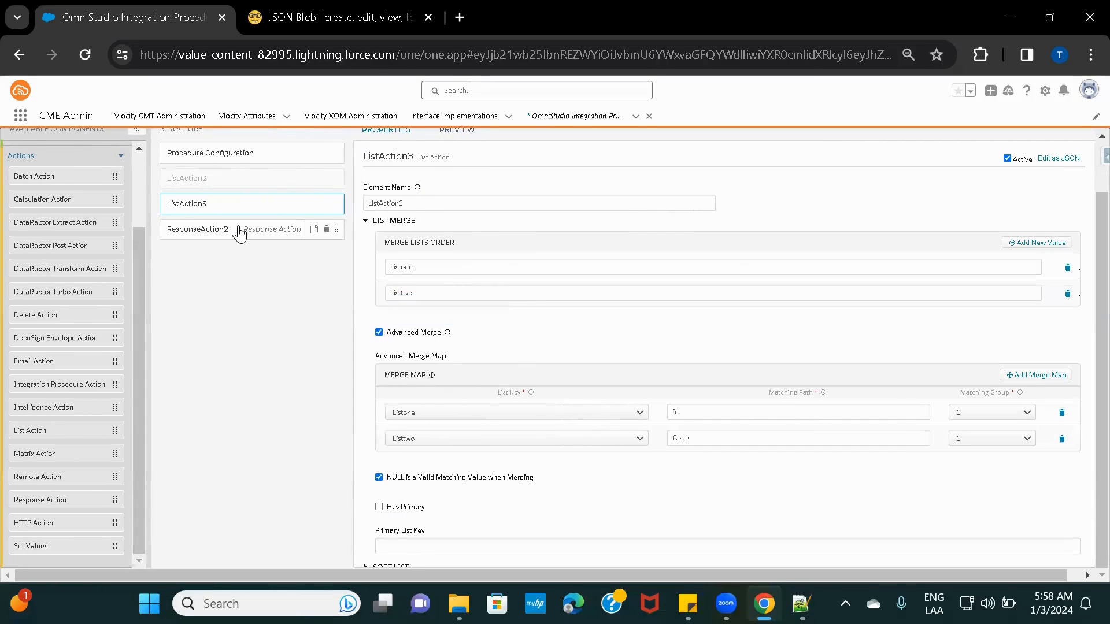
{"action": "scroll", "coordinate": [531, 292], "scroll_direction": "down", "scroll_amount": 6}
{"action": "scroll", "coordinate": [538, 298], "scroll_direction": "down", "scroll_amount": 1}
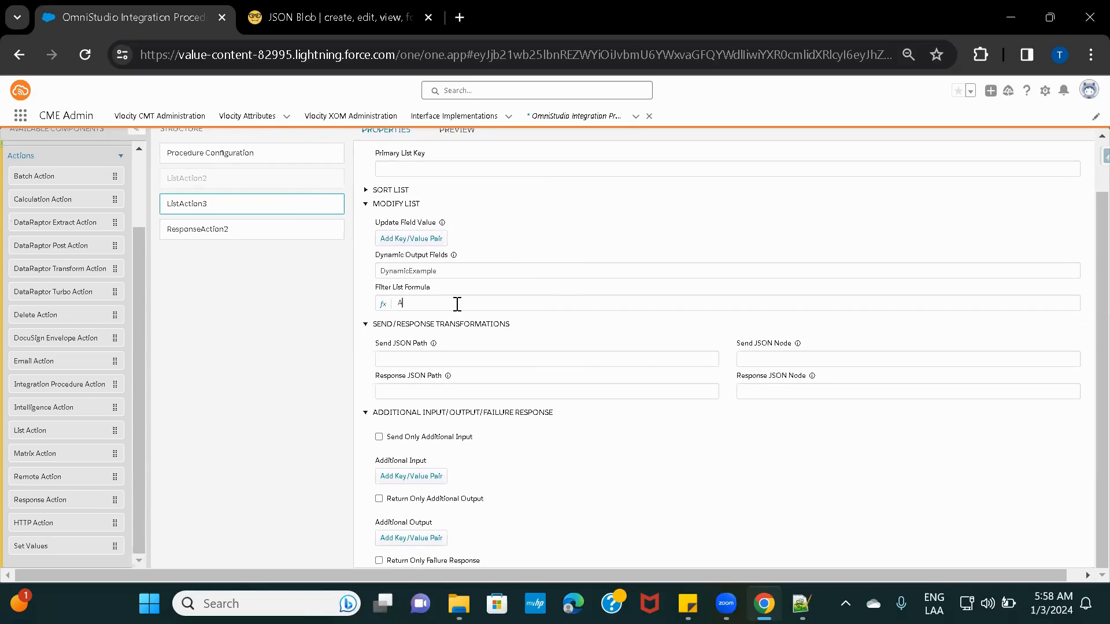
{"action": "type", "text": "==null"}
{"action": "left_click", "coordinate": [456, 130]}
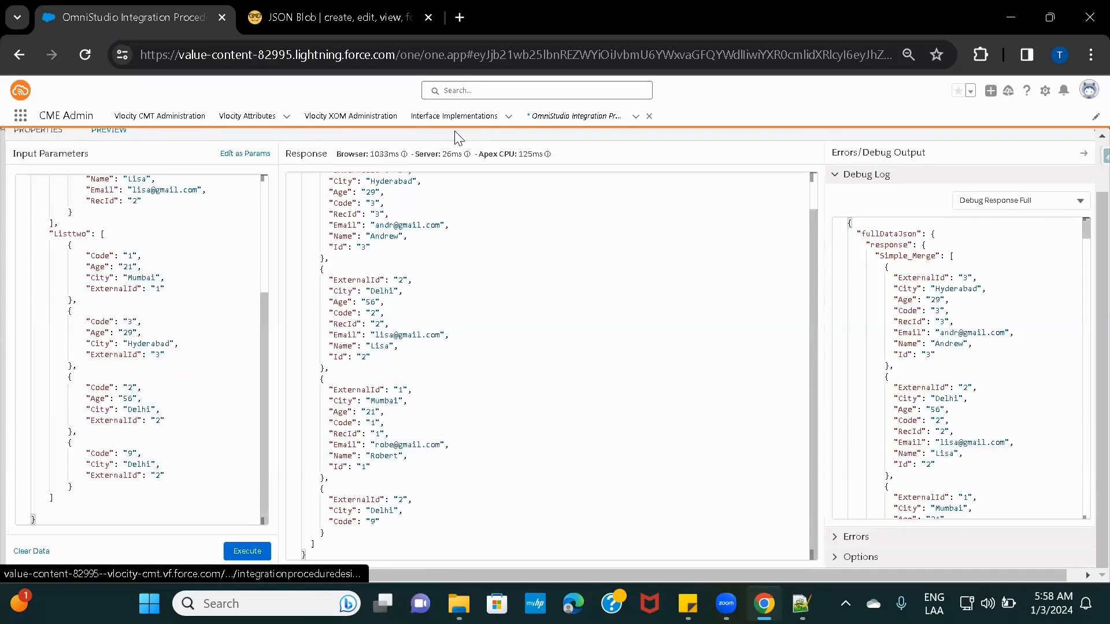
{"action": "left_click", "coordinate": [246, 550]}
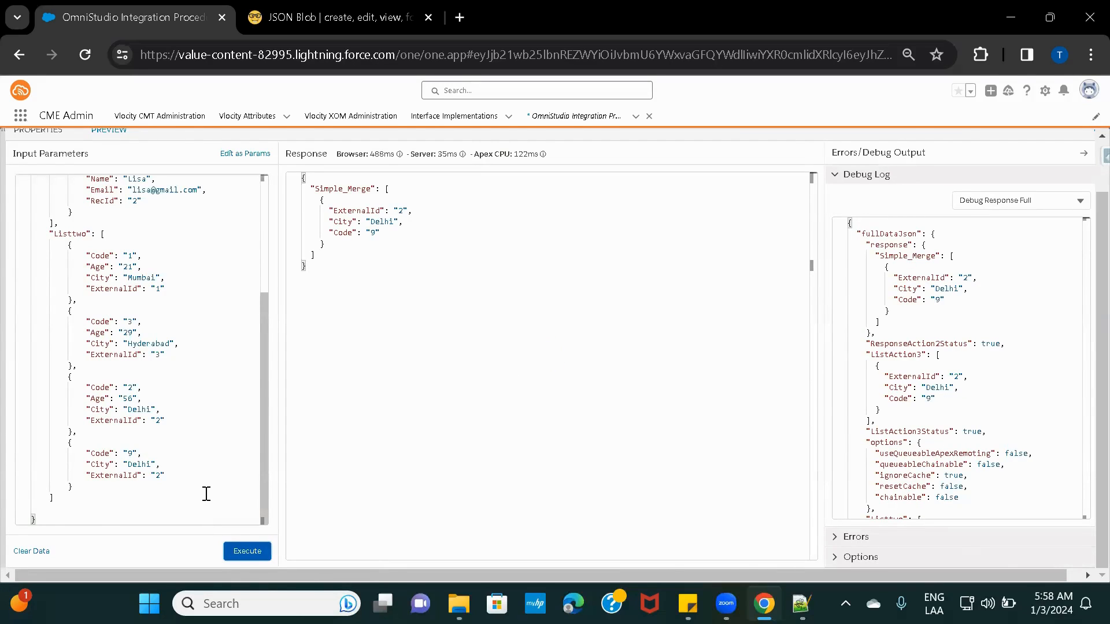
Change ListAction3's Filter List Formula to Age!=null and execute the procedure in the preview again
{"action": "left_click", "coordinate": [60, 138]}
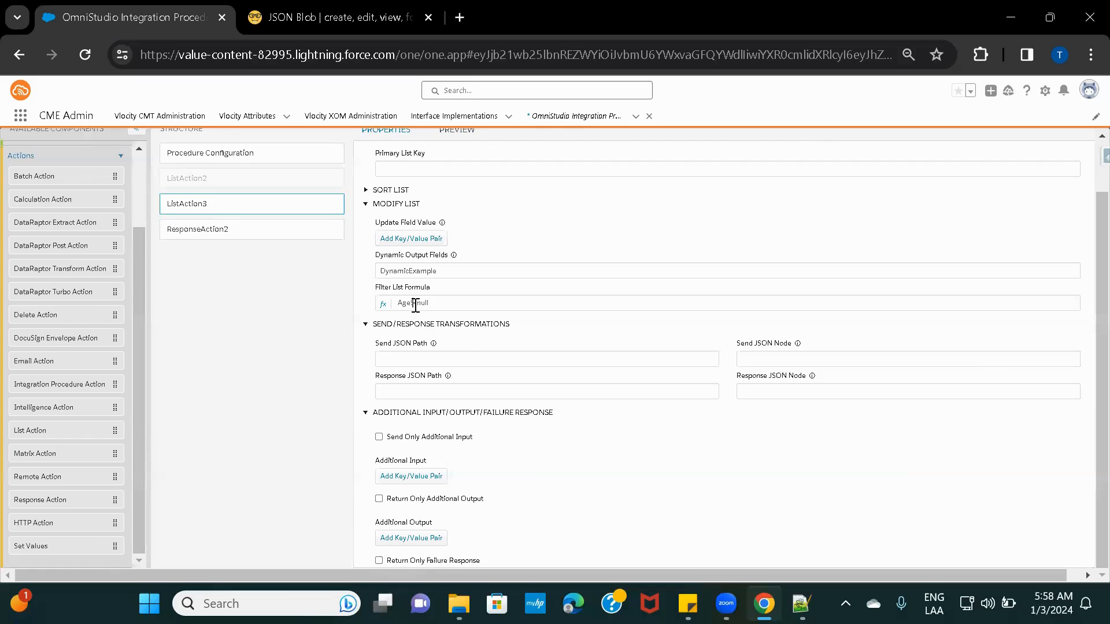
{"action": "scroll", "coordinate": [493, 300], "scroll_direction": "up", "scroll_amount": 6}
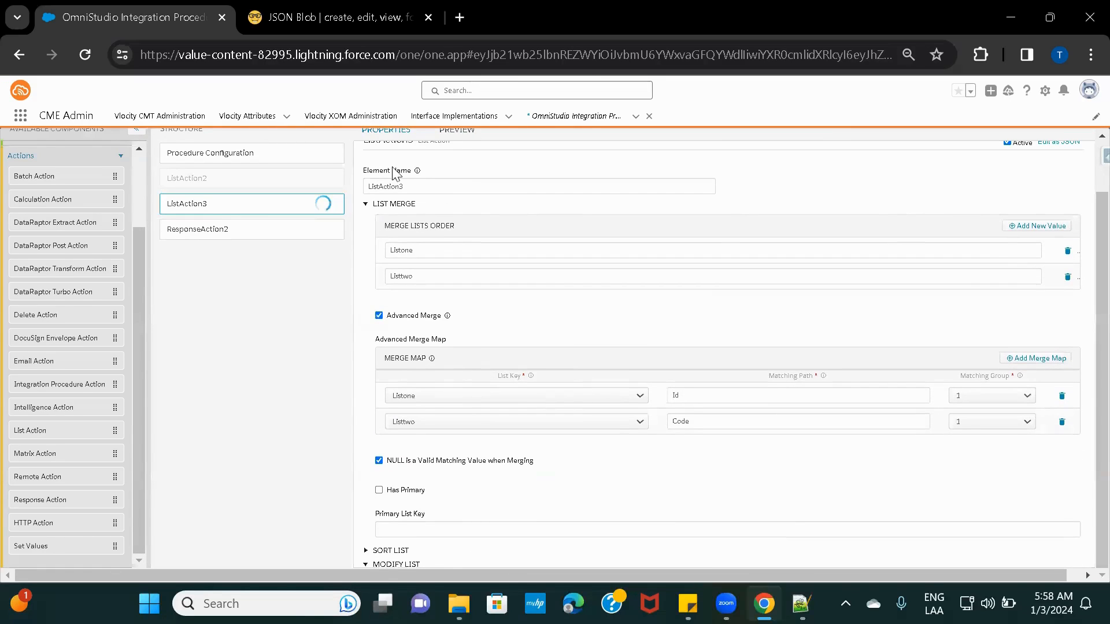
{"action": "left_click", "coordinate": [444, 137]}
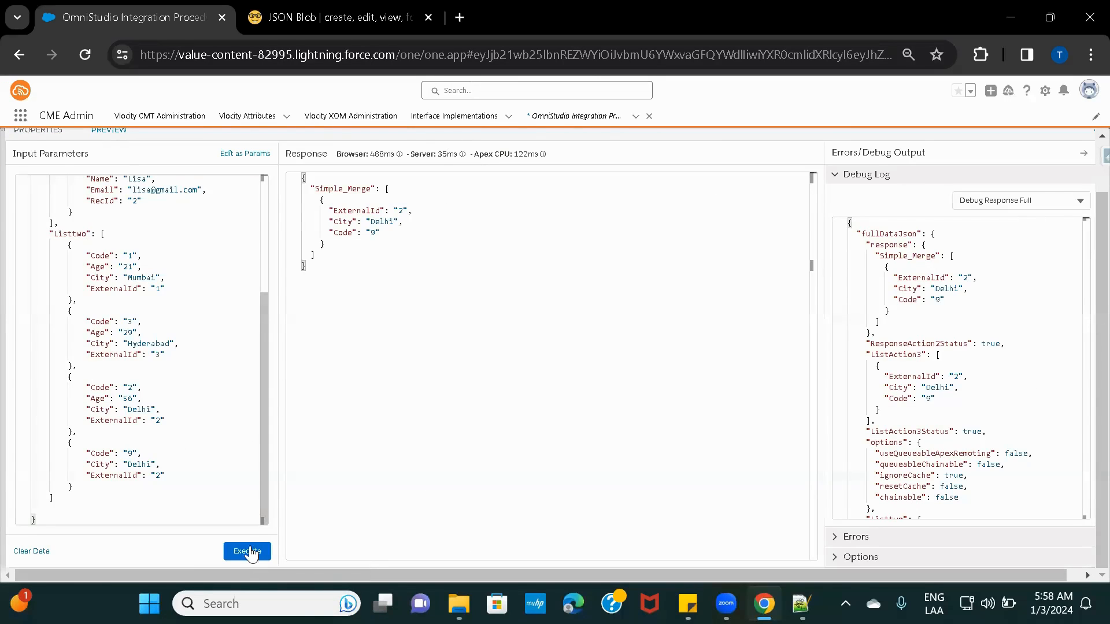
{"action": "left_click", "coordinate": [248, 551]}
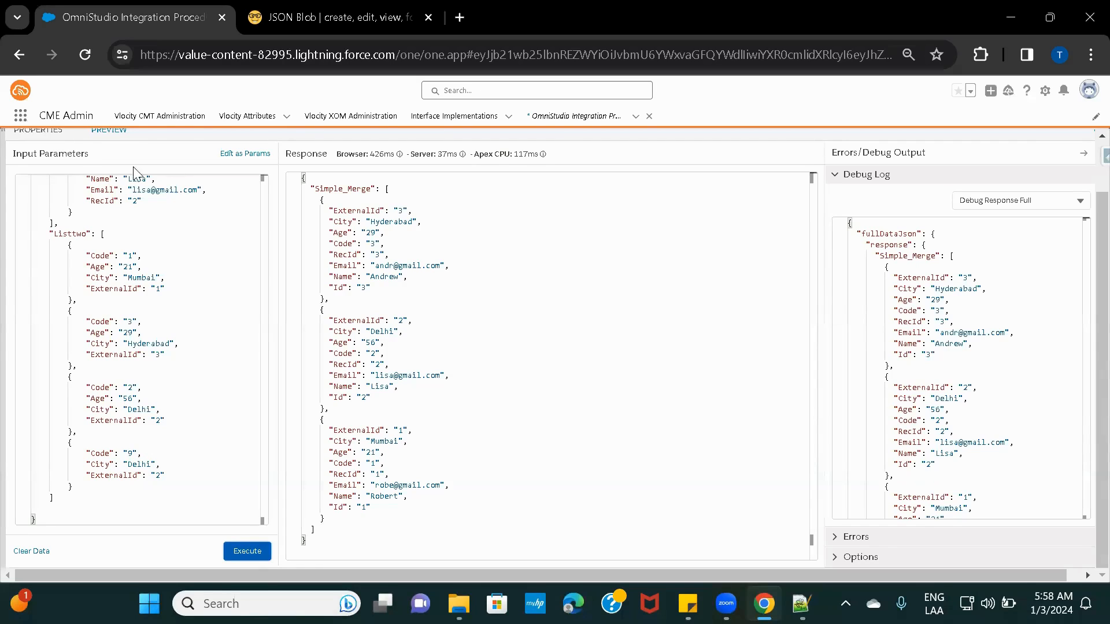
Clear the Age condition from ListAction3's Filter List Formula
{"action": "left_click", "coordinate": [48, 137]}
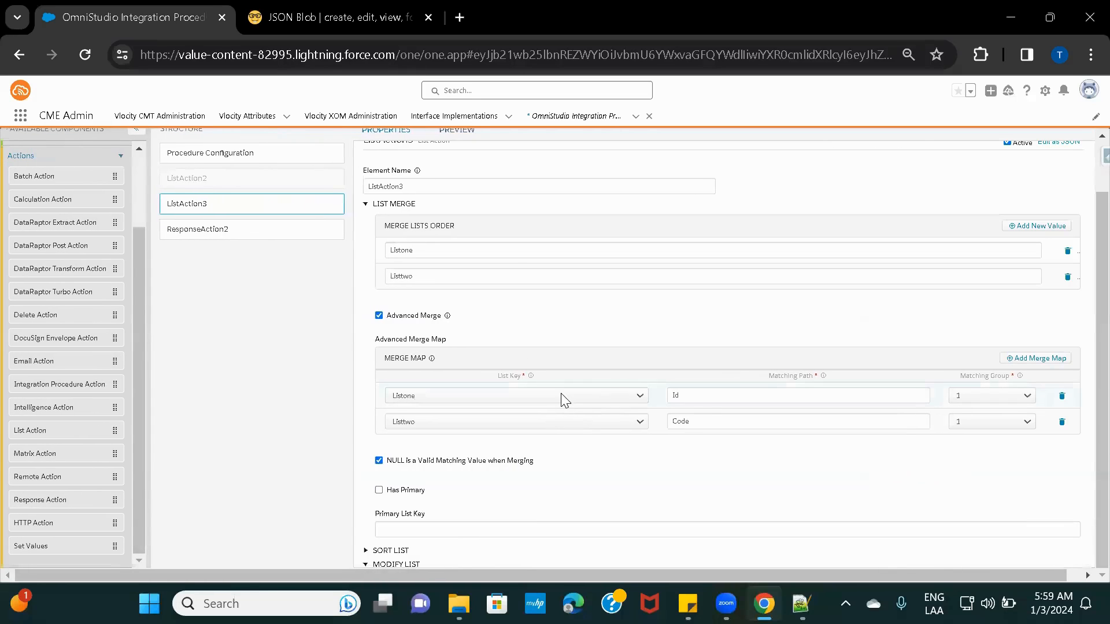
{"action": "scroll", "coordinate": [544, 344], "scroll_direction": "down", "scroll_amount": 2}
{"action": "scroll", "coordinate": [544, 345], "scroll_direction": "down", "scroll_amount": 5}
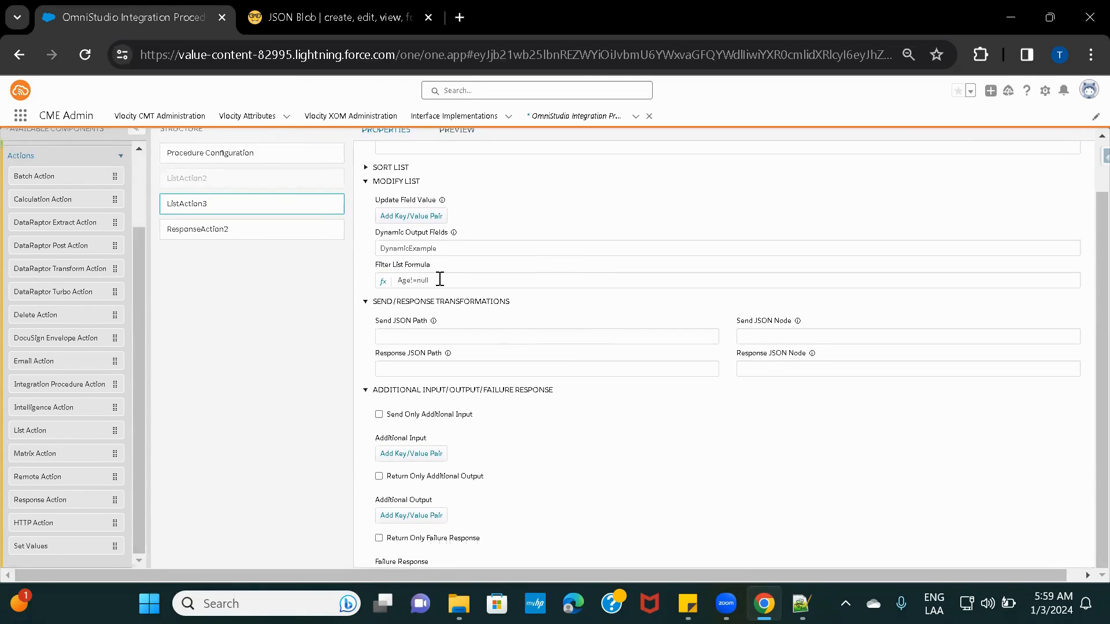
{"action": "scroll", "coordinate": [440, 279], "scroll_direction": "up", "scroll_amount": 1}
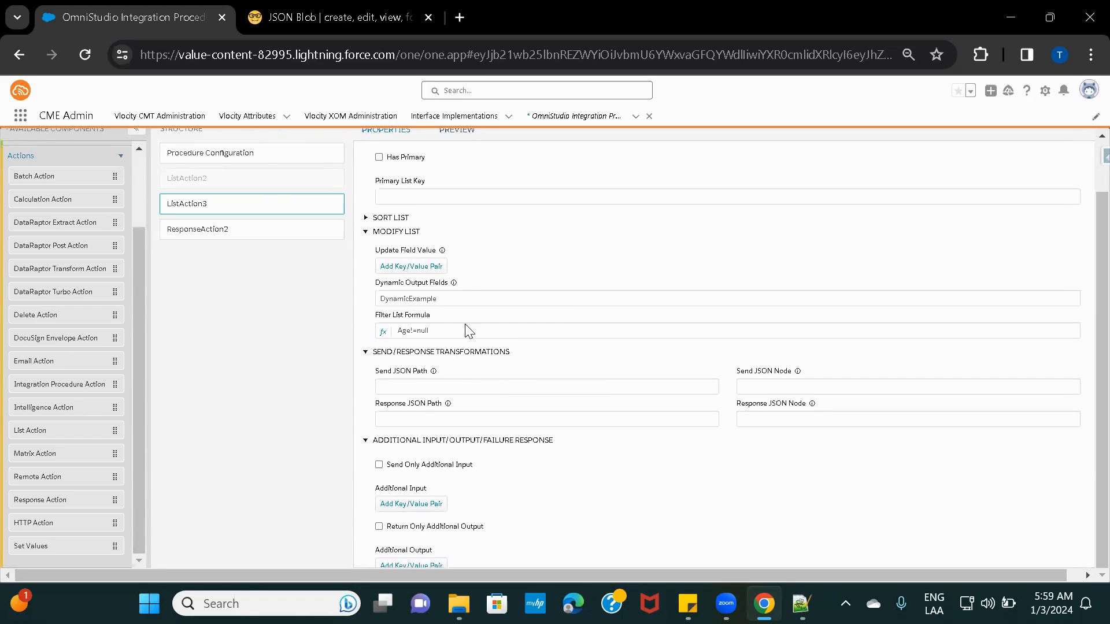
{"action": "left_click_drag", "start_coordinate": [464, 332], "coordinate": [353, 338]}
{"action": "key", "text": "BackSpace"}
Check the Name field in the preview response and add an Update Field Value pair with key MyName and value %Name%
{"action": "left_click", "coordinate": [411, 266]}
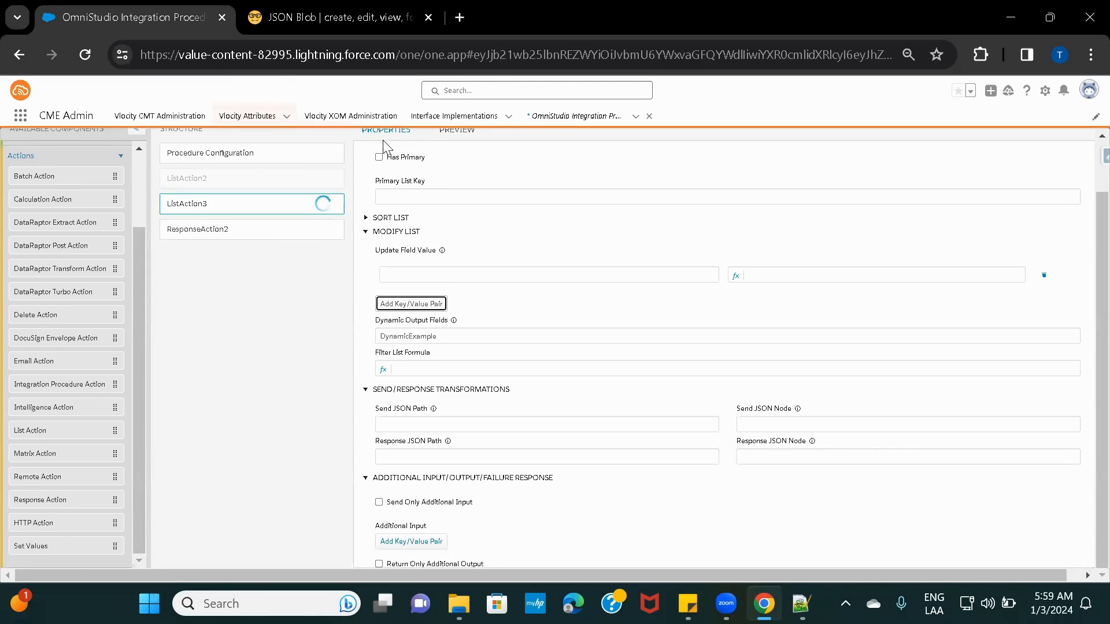
{"action": "left_click", "coordinate": [448, 137]}
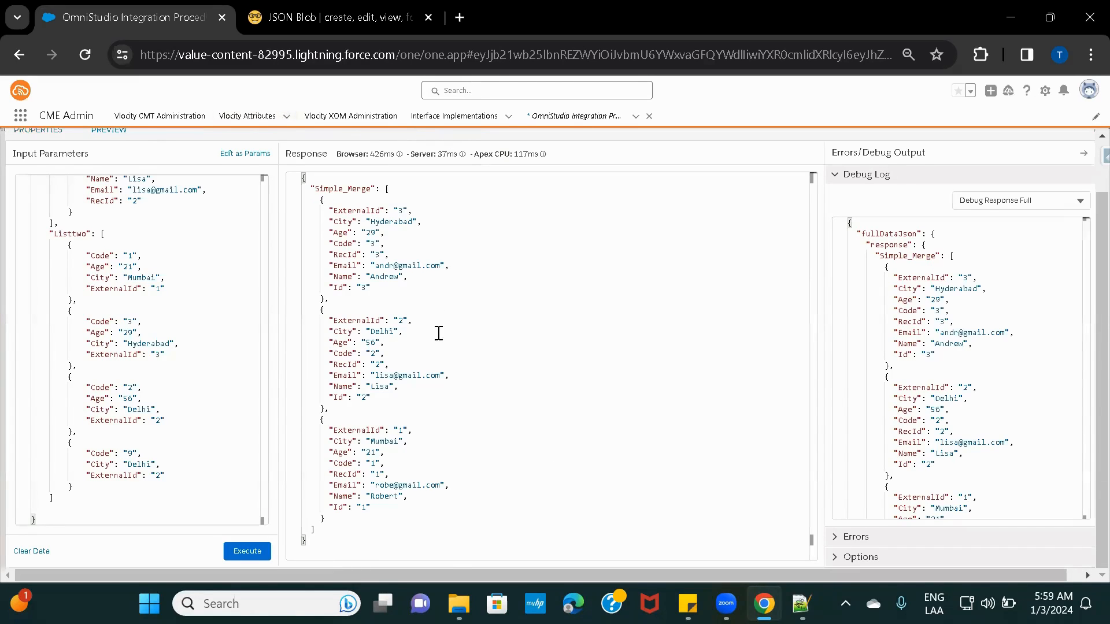
{"action": "double_click", "coordinate": [344, 278]}
{"action": "left_click_drag", "start_coordinate": [328, 276], "coordinate": [441, 280]}
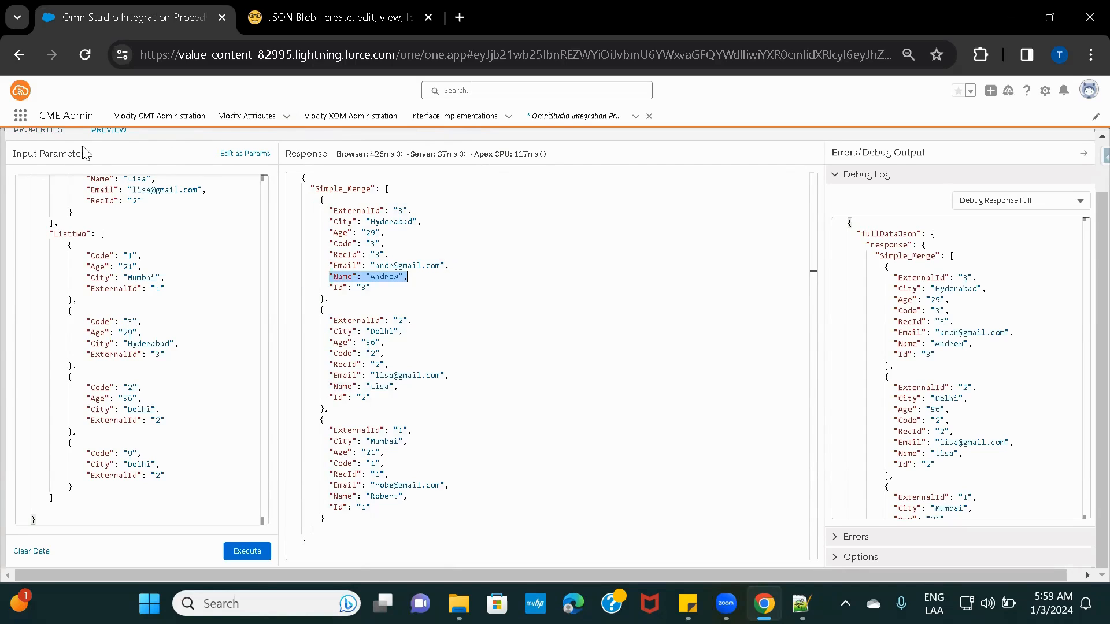
{"action": "left_click", "coordinate": [42, 134]}
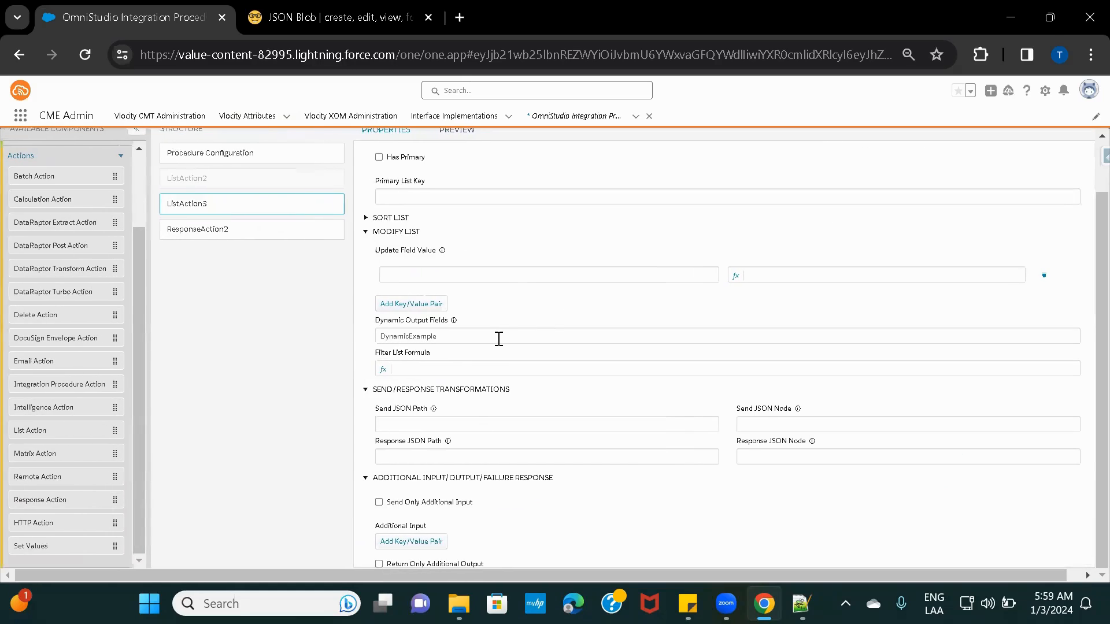
{"action": "left_click", "coordinate": [402, 276]}
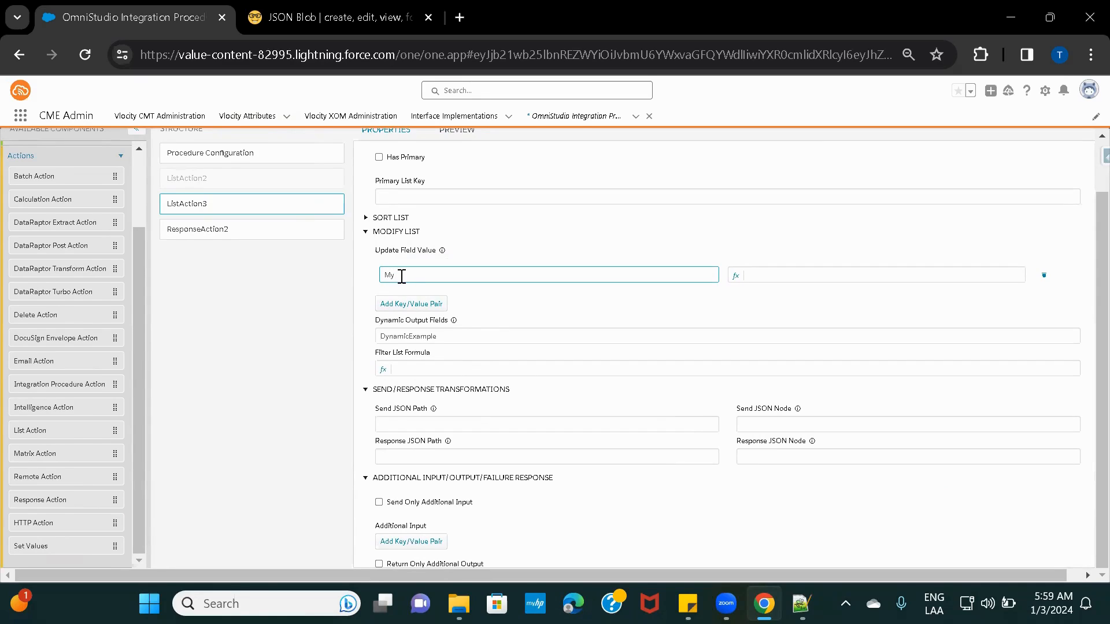
{"action": "type", "text": "MyName"}
{"action": "left_click", "coordinate": [850, 276]}
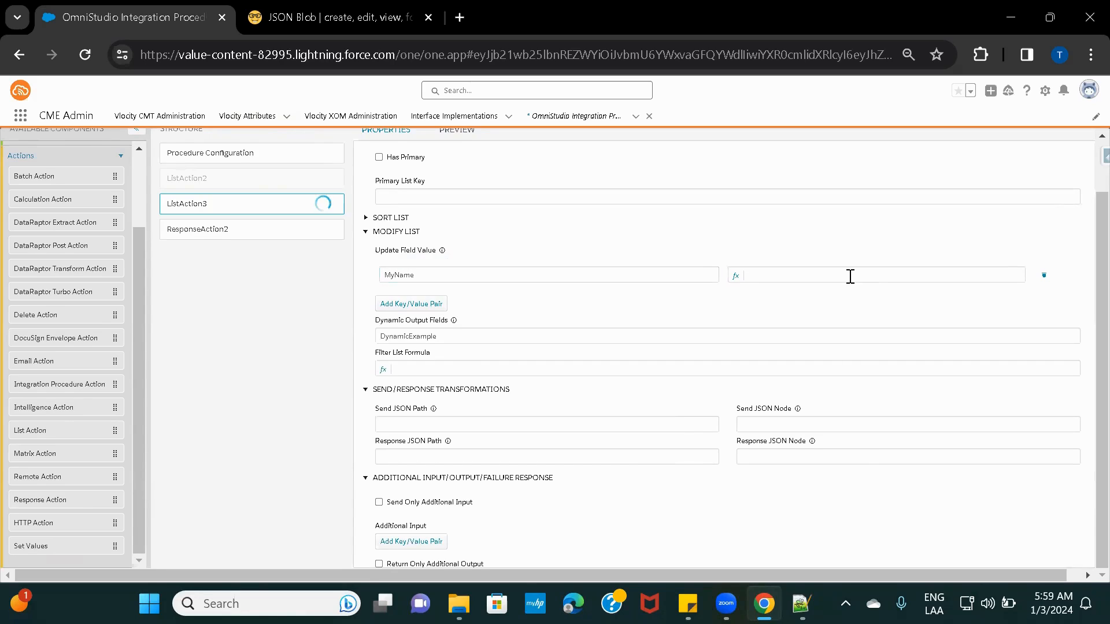
{"action": "type", "text": "%Name%"}
Review the MyName pair's key and value, and execute the procedure in the preview
{"action": "double_click", "coordinate": [771, 275]}
{"action": "double_click", "coordinate": [395, 275]}
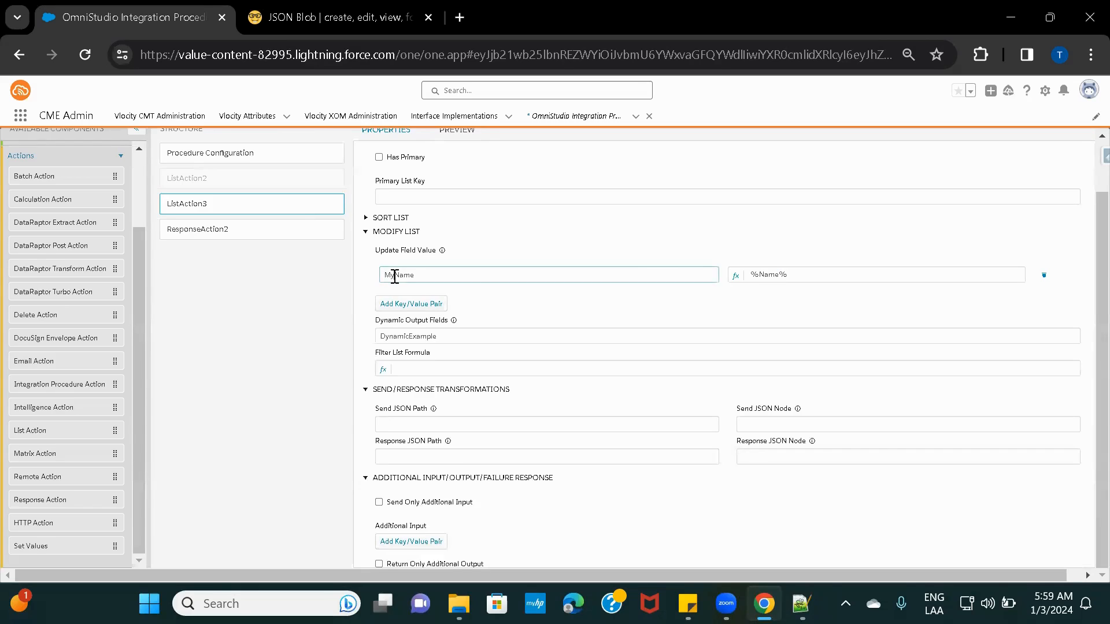
{"action": "left_click", "coordinate": [455, 132]}
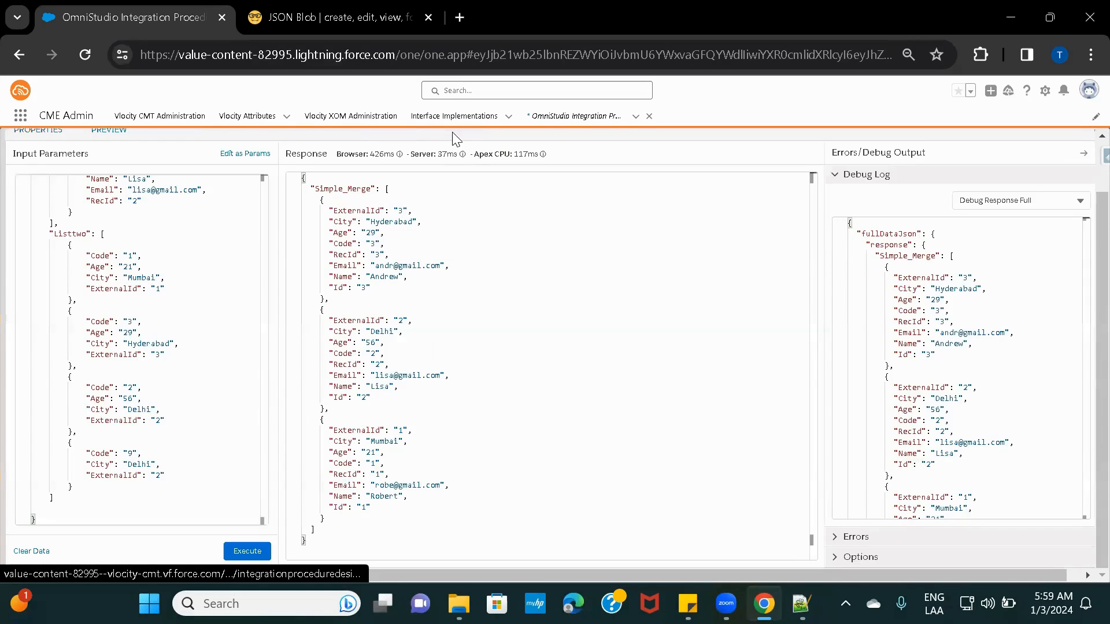
{"action": "left_click", "coordinate": [248, 551]}
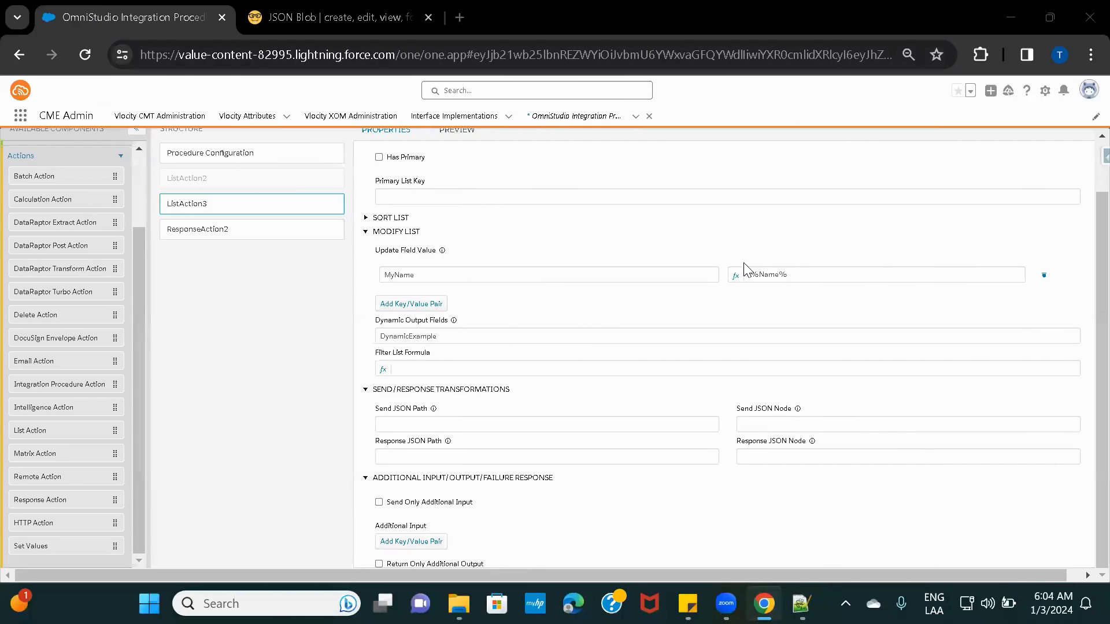
Set the MyName pair's value to =%Name%, execute the procedure and inspect the MyName field in the response
{"action": "left_click", "coordinate": [753, 278]}
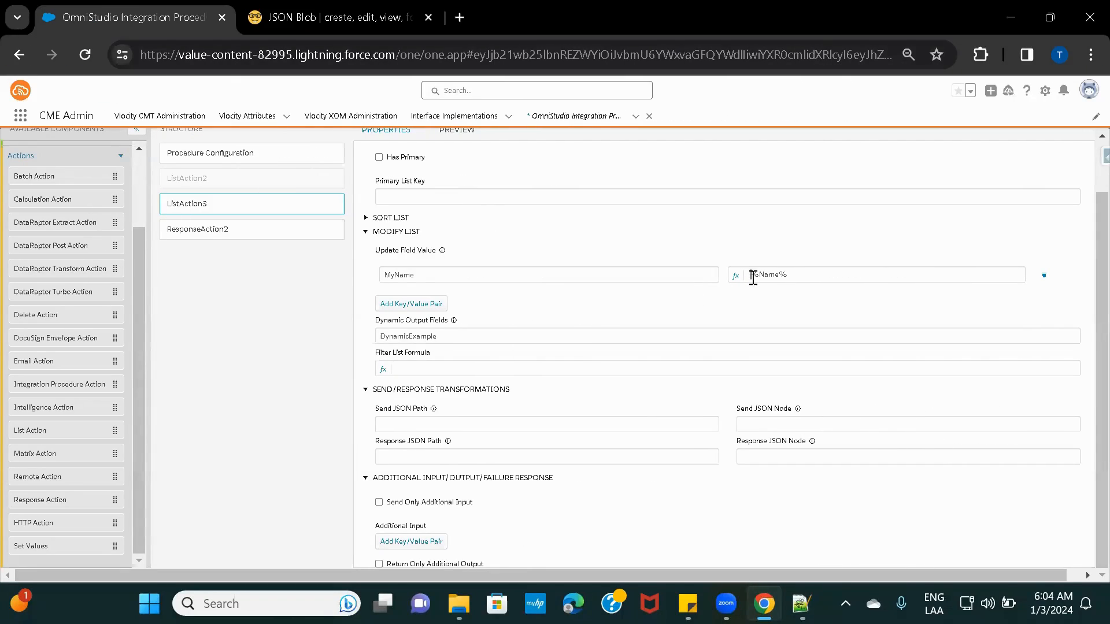
{"action": "type", "text": "="}
{"action": "left_click", "coordinate": [451, 142]}
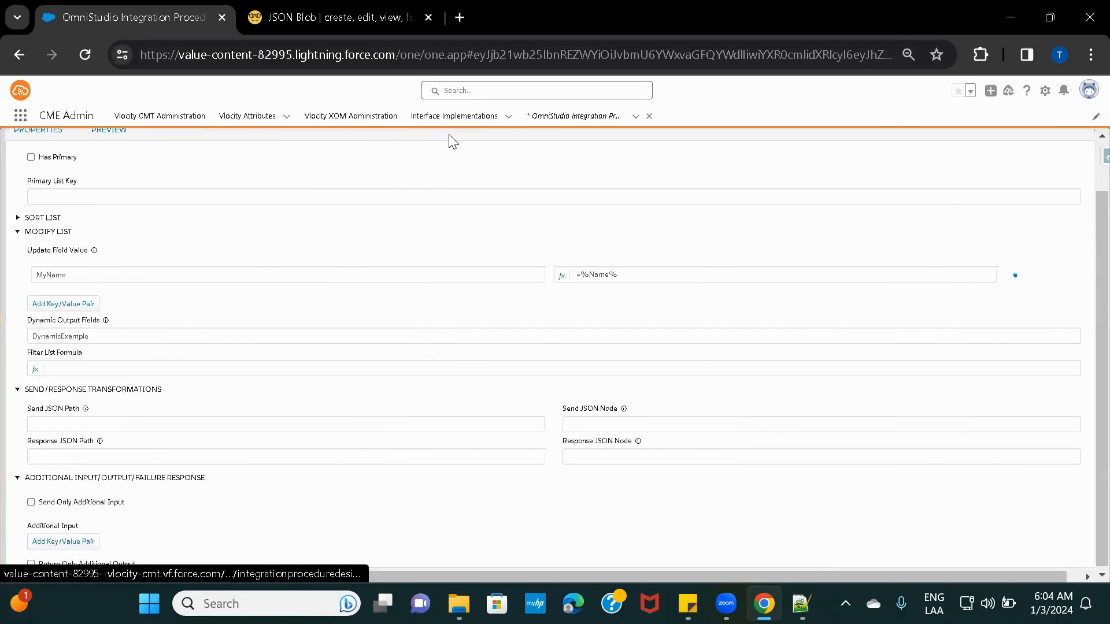
{"action": "left_click", "coordinate": [248, 552]}
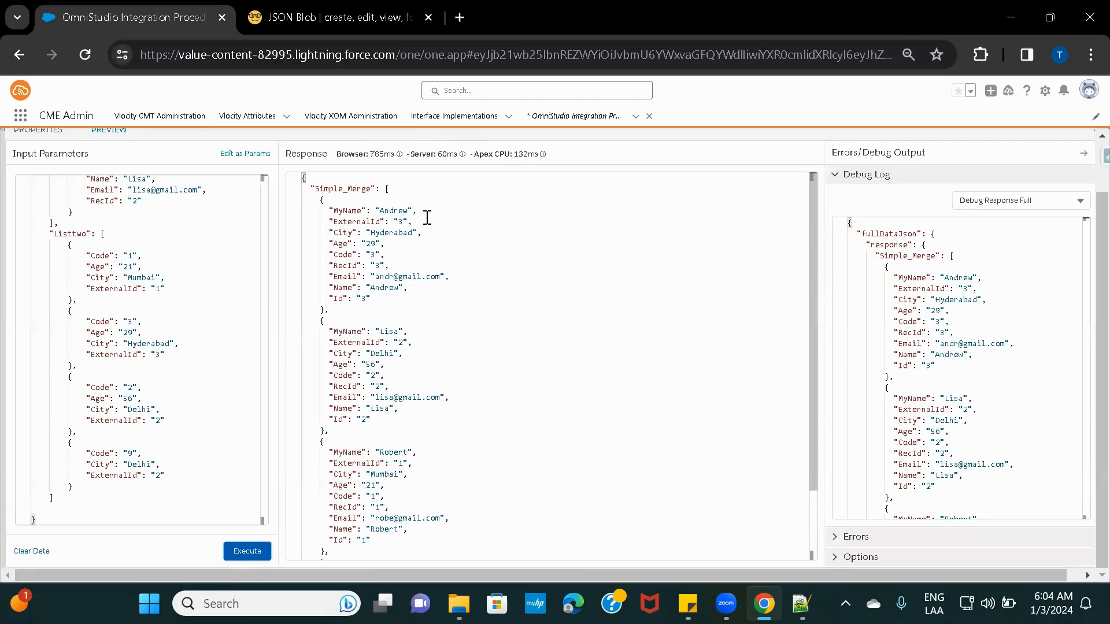
{"action": "double_click", "coordinate": [357, 212]}
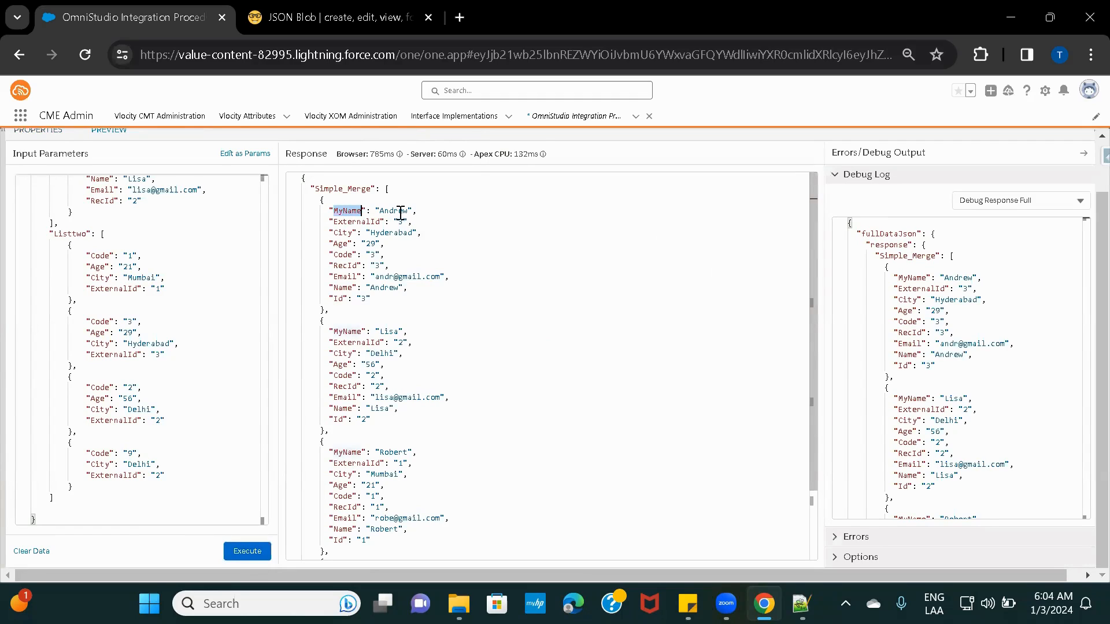
{"action": "left_click", "coordinate": [348, 210]}
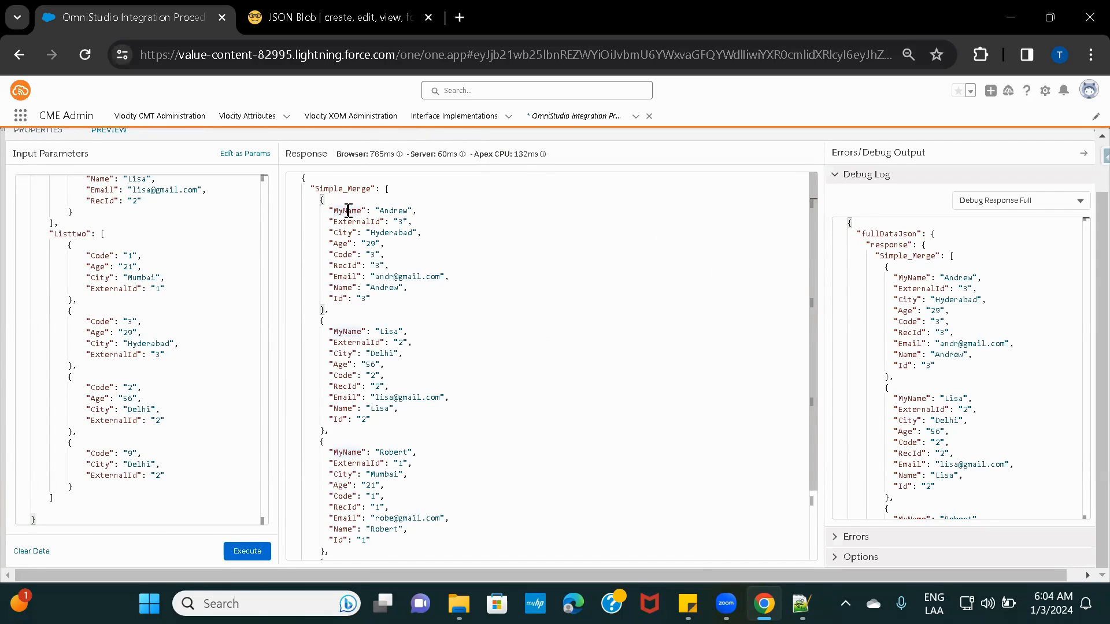
Replace ListAction3's MyName pair under Update Field Value with a new pair whose key is MyNamewithAge
{"action": "left_click", "coordinate": [36, 131]}
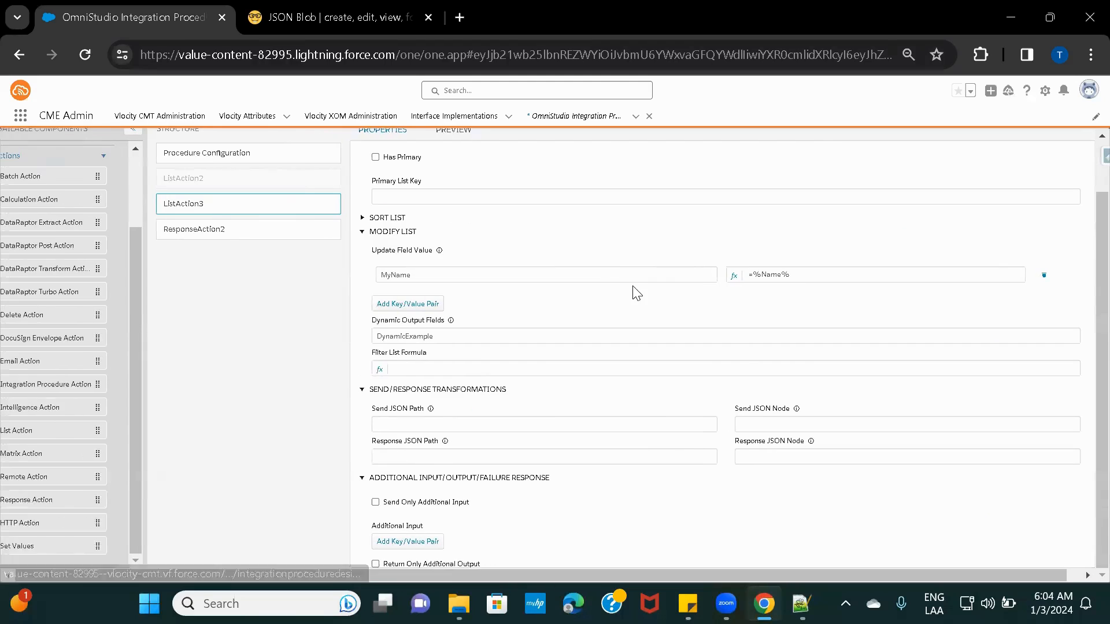
{"action": "left_click", "coordinate": [418, 303]}
{"action": "left_click", "coordinate": [416, 296]}
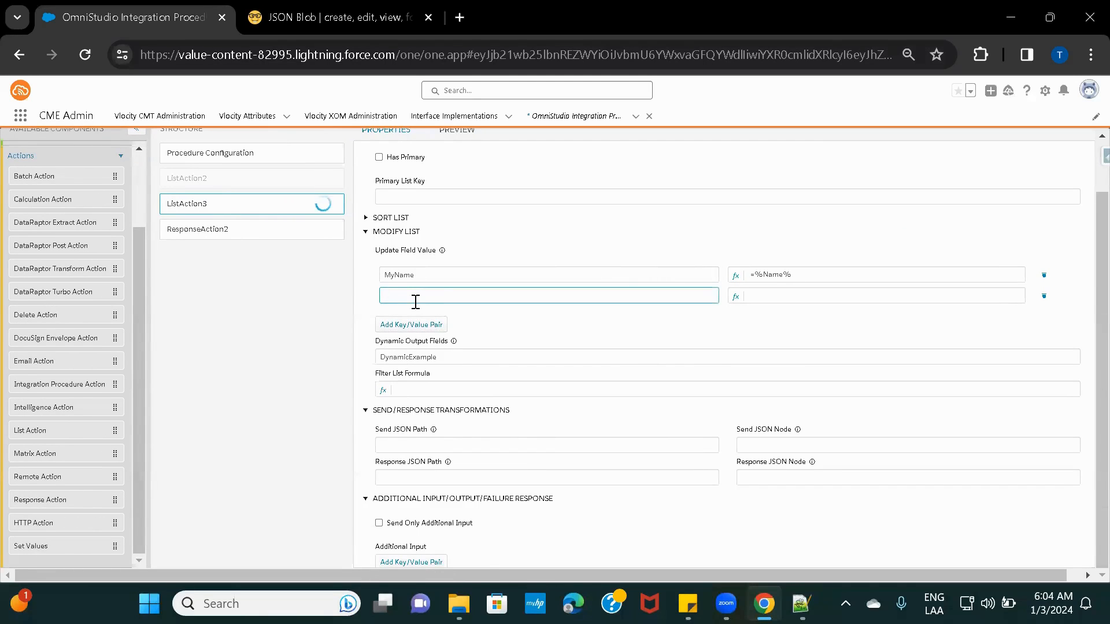
{"action": "type", "text": "MyName"}
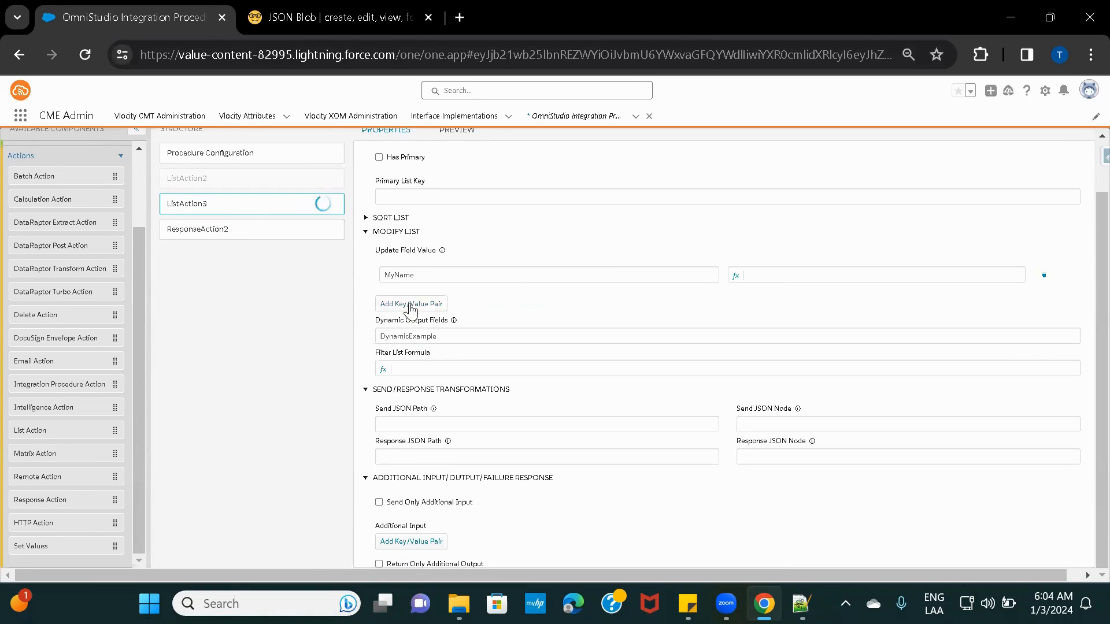
{"action": "left_click", "coordinate": [438, 277]}
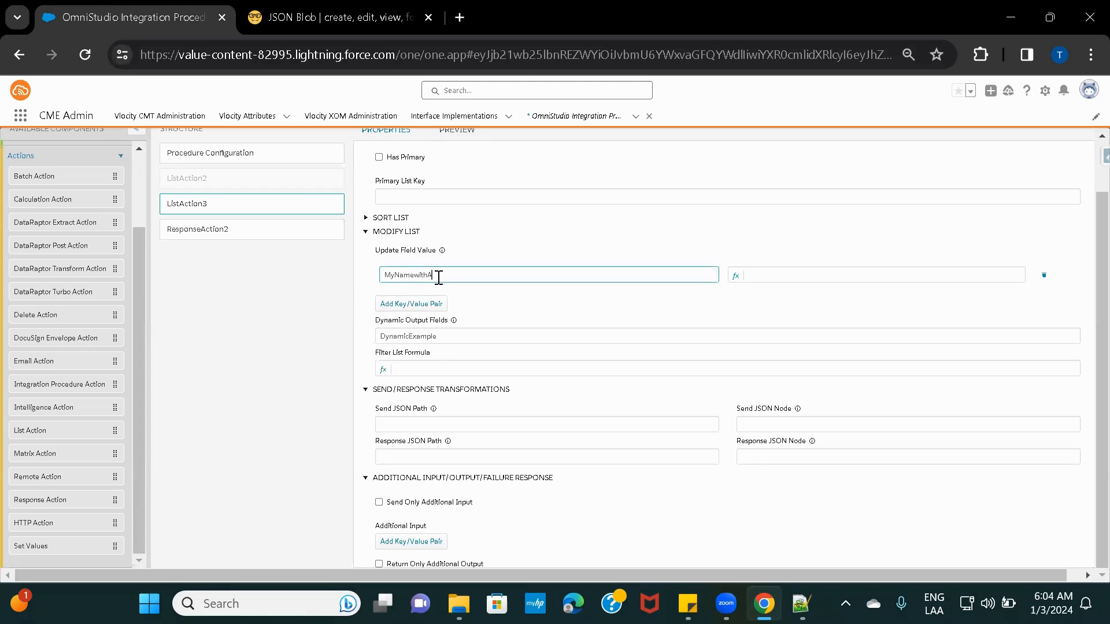
Set the MyNamewithAge pair's value to the expression %Name% + '-' + age and execute the procedure in the preview
{"action": "left_click", "coordinate": [774, 273]}
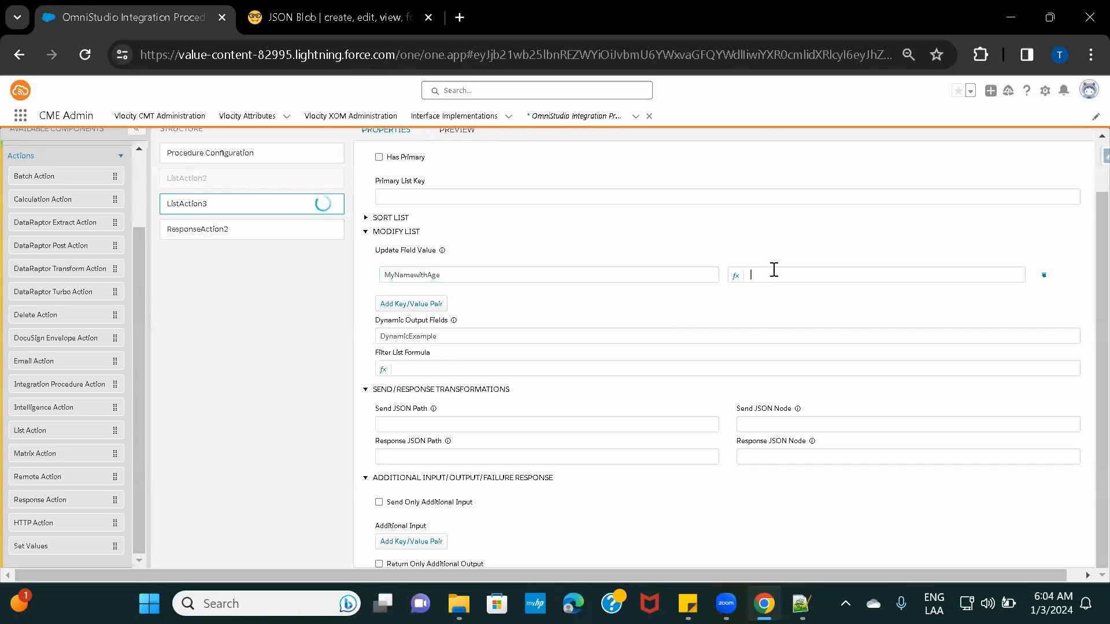
{"action": "left_click", "coordinate": [737, 279]}
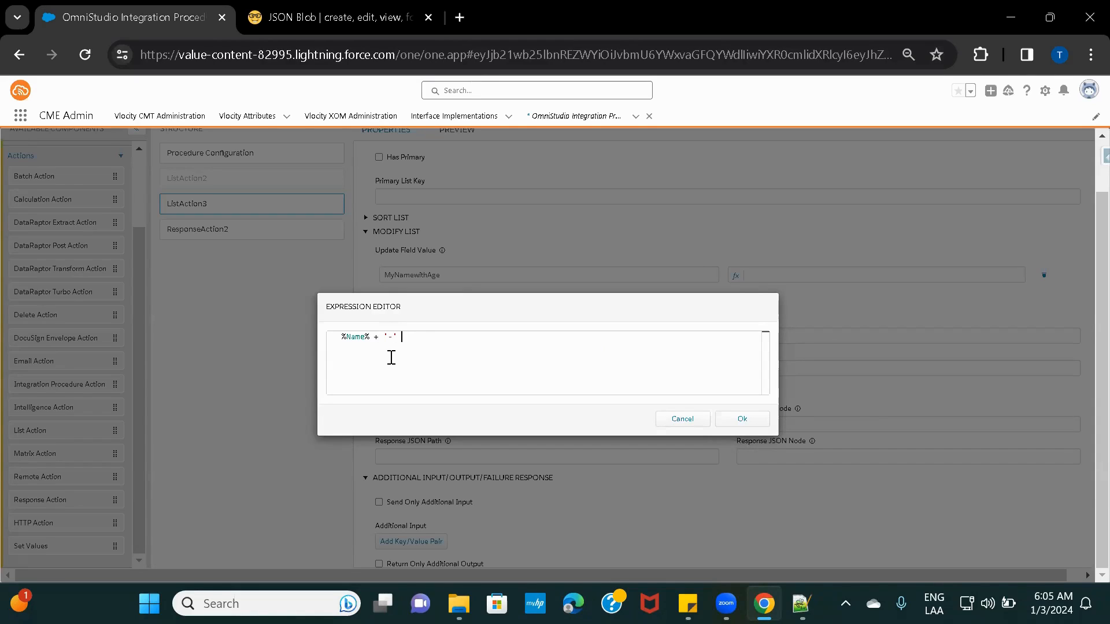
{"action": "type", "text": "age"}
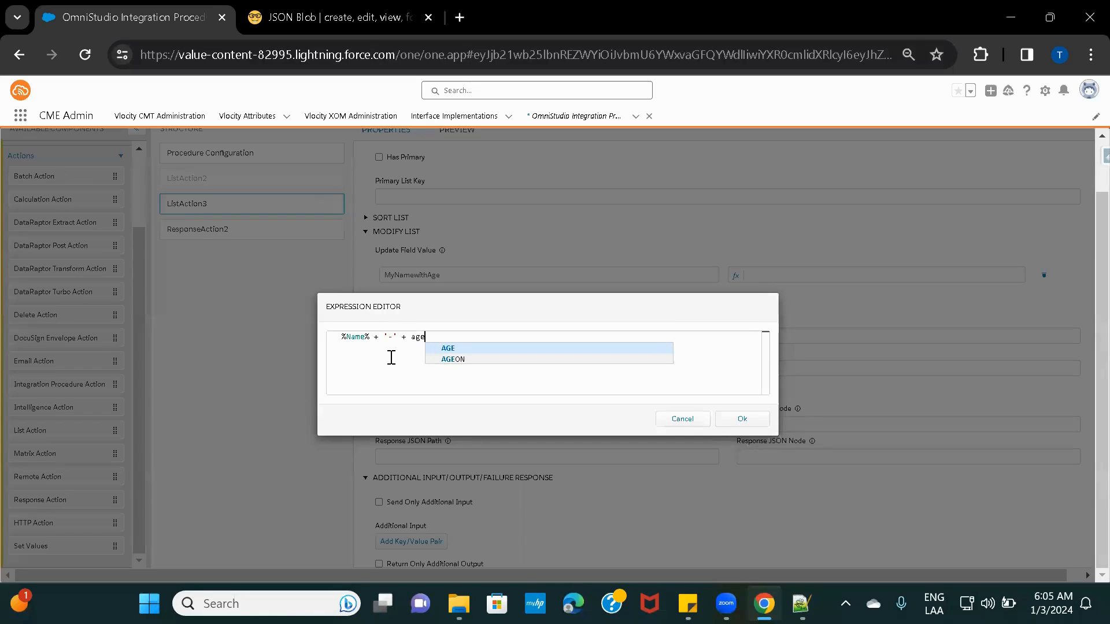
{"action": "left_click", "coordinate": [739, 421]}
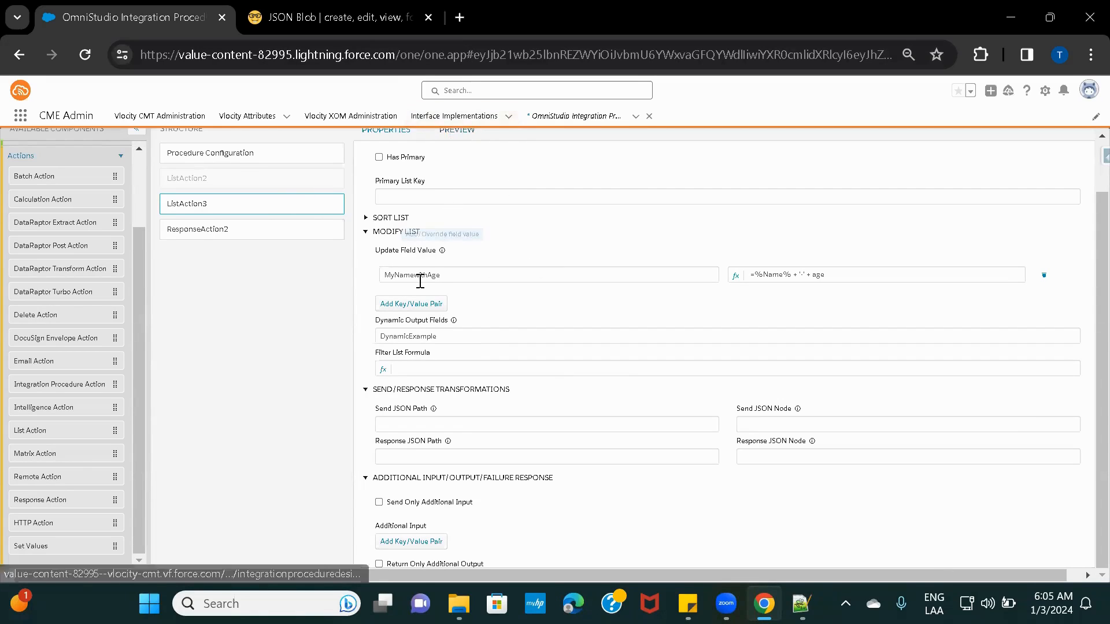
{"action": "left_click", "coordinate": [457, 130]}
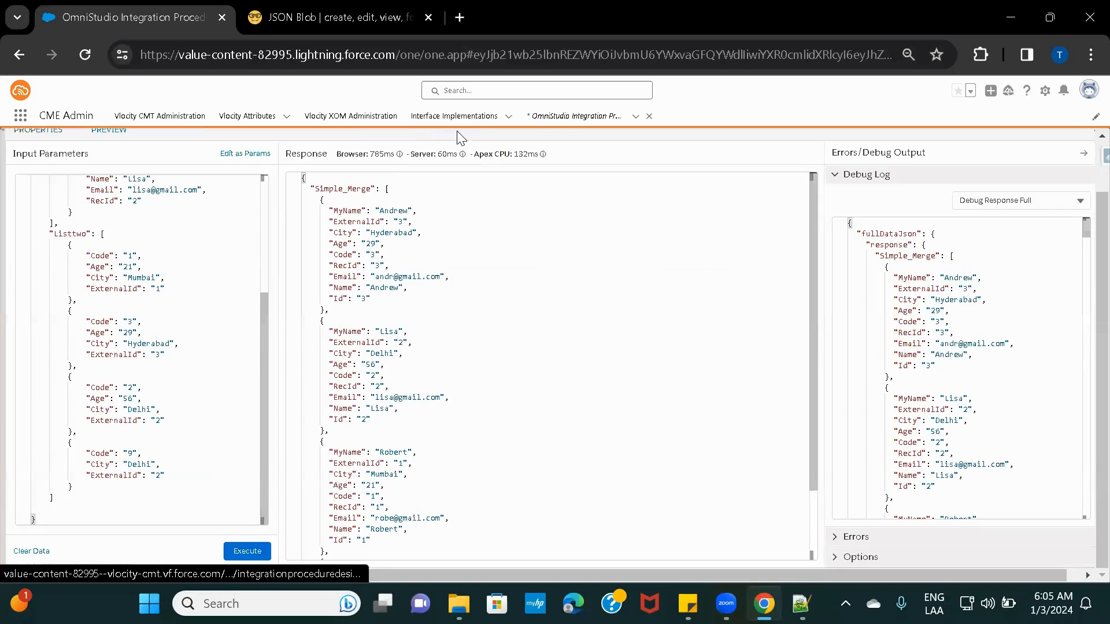
{"action": "left_click", "coordinate": [242, 553]}
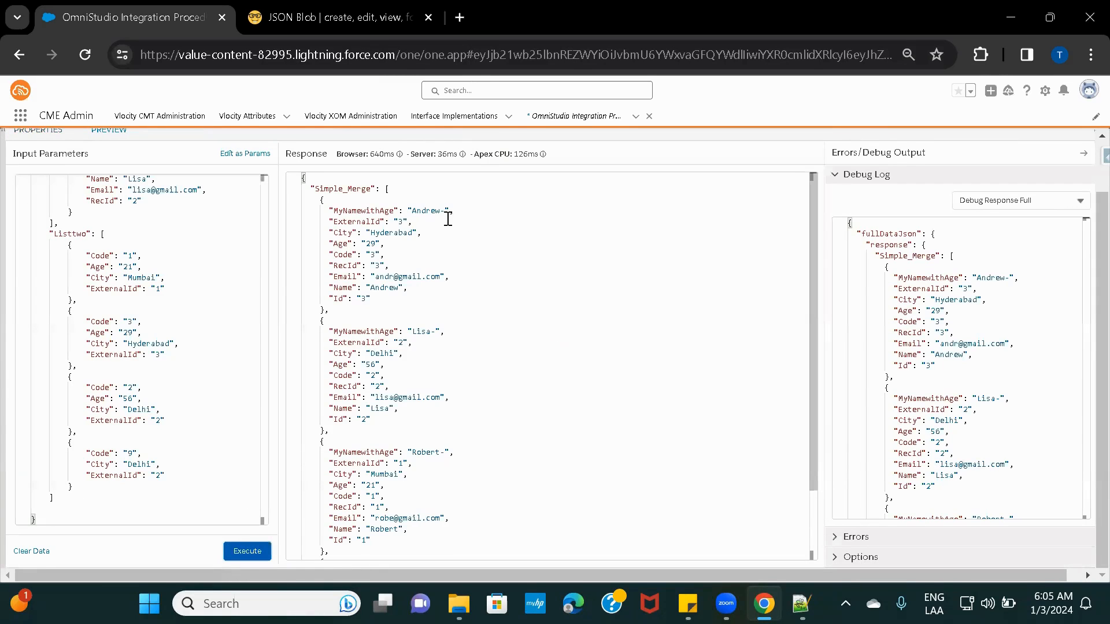
Set the MyNamewithAge value to =%Name% + '-' + %age%, execute the procedure and review the response
{"action": "left_click", "coordinate": [41, 135]}
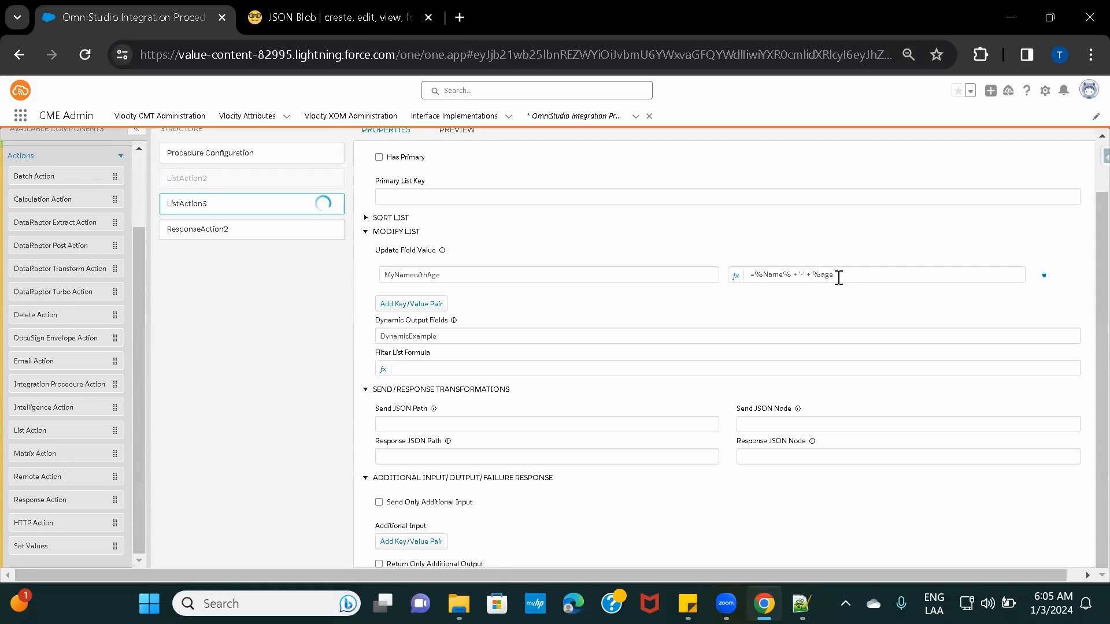
{"action": "type", "text": "%"}
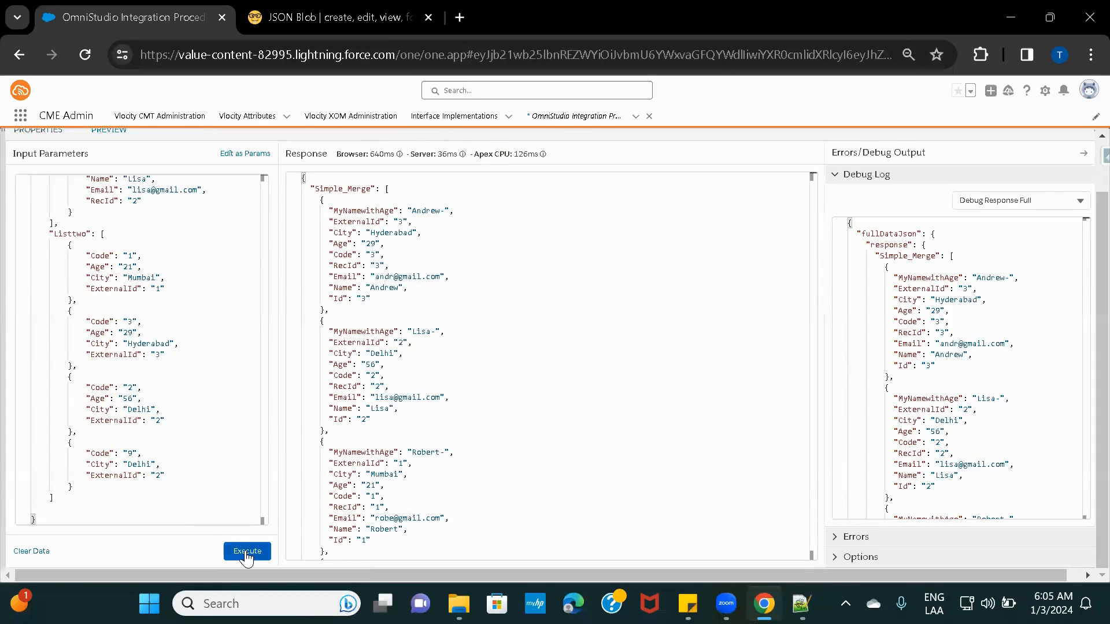
{"action": "left_click", "coordinate": [246, 552]}
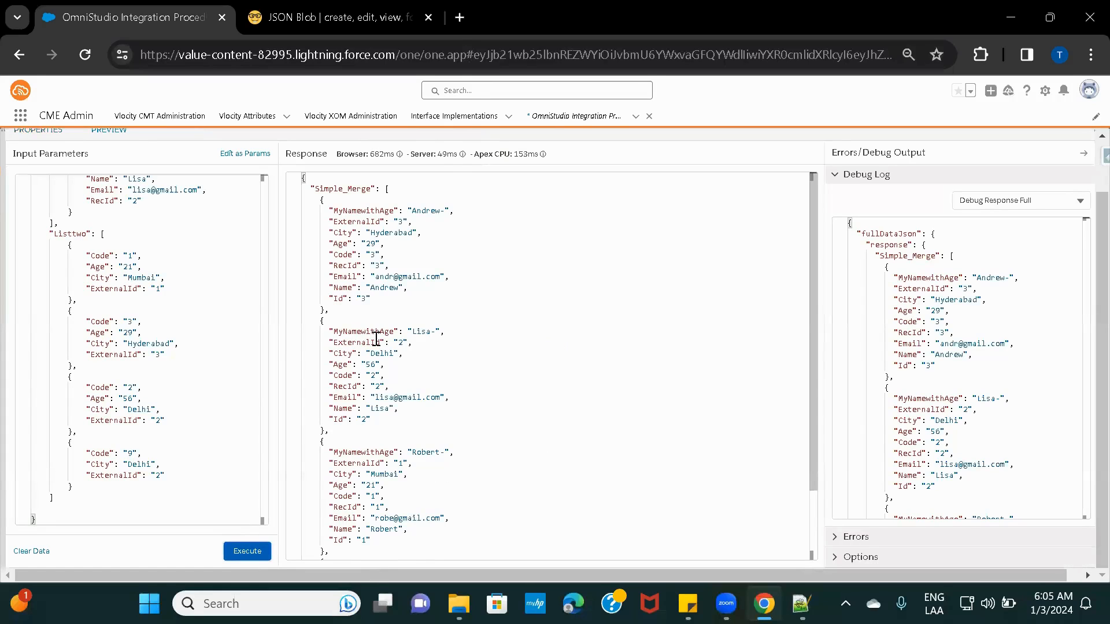
{"action": "scroll", "coordinate": [518, 401], "scroll_direction": "down", "scroll_amount": 1}
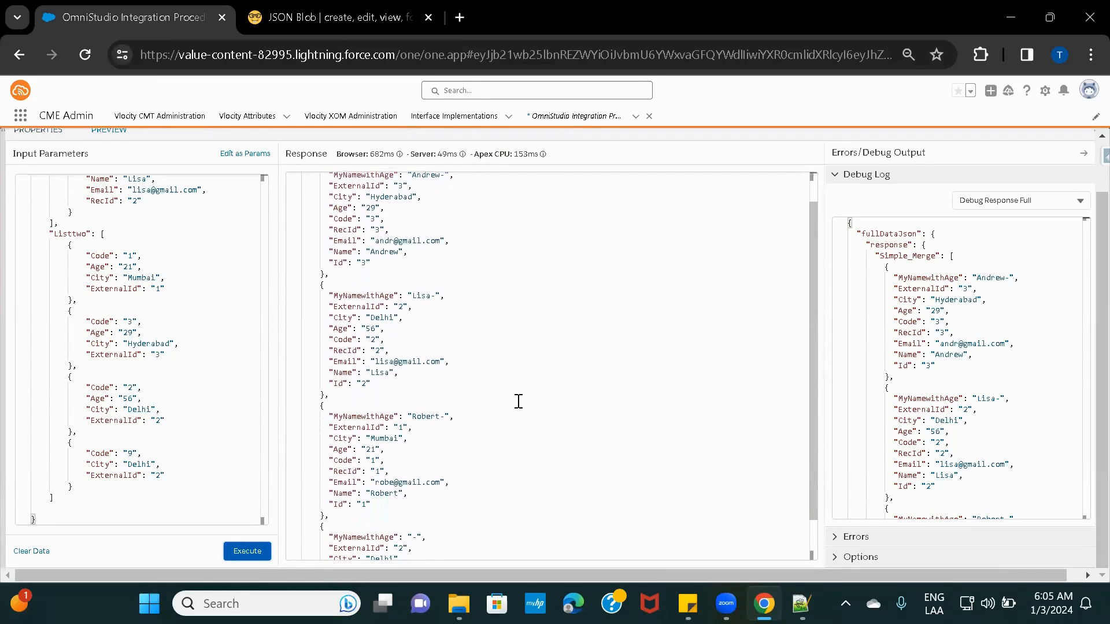
Set the MyNamewithAge value to =%Name% + '-' + %Age%, execute the procedure and check the MyNamewithAge field in the response
{"action": "left_click", "coordinate": [39, 130]}
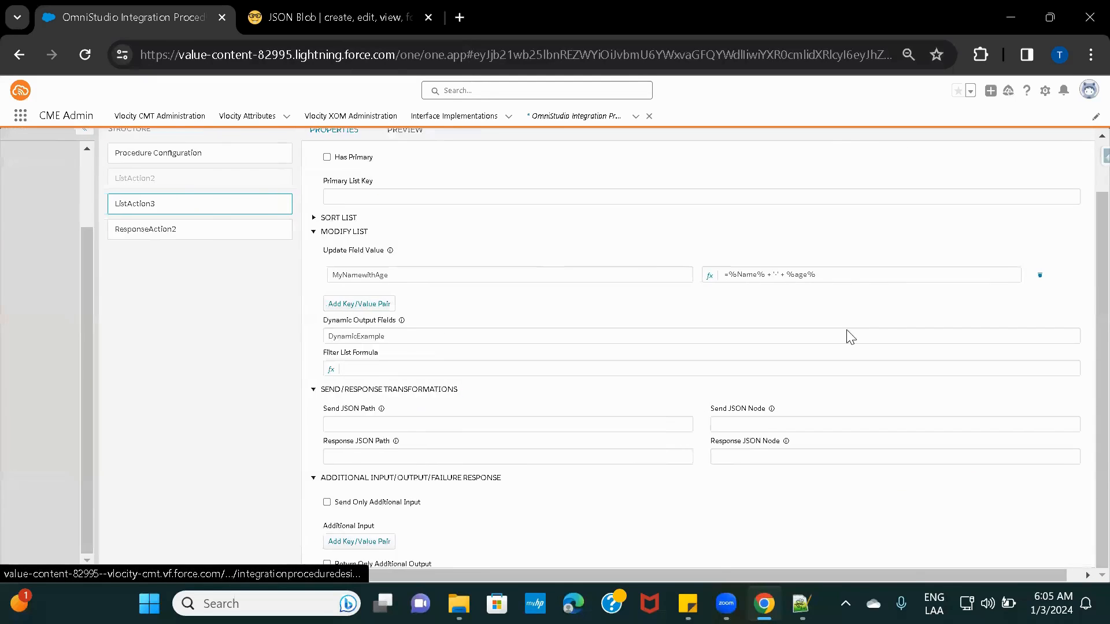
{"action": "left_click", "coordinate": [826, 277]}
{"action": "key", "text": "BackSpace"}
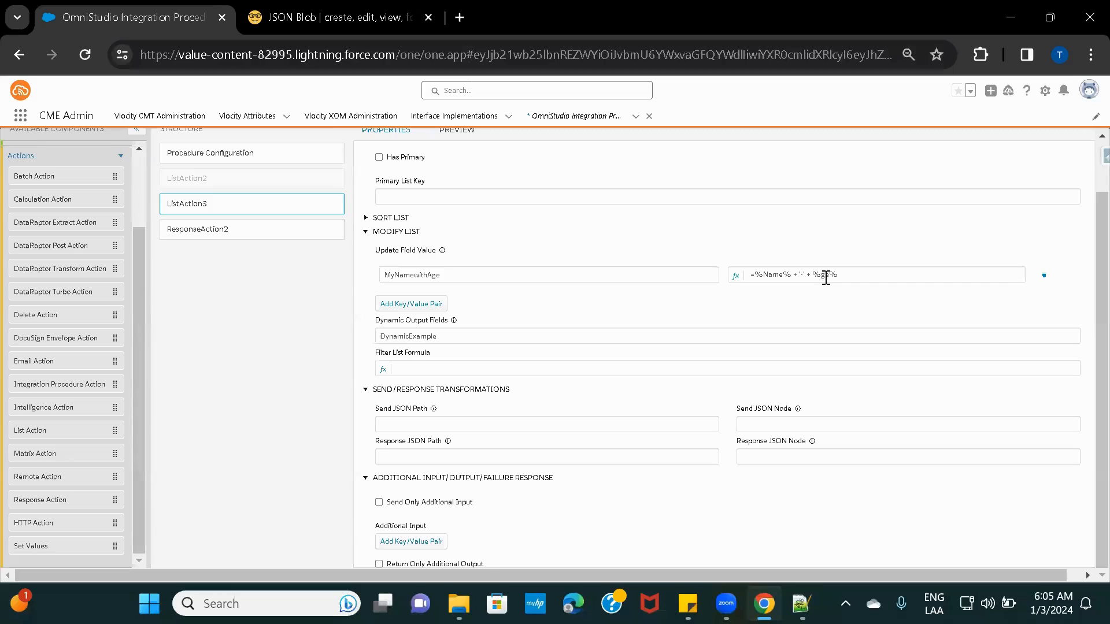
{"action": "type", "text": "A"}
{"action": "left_click", "coordinate": [443, 131]}
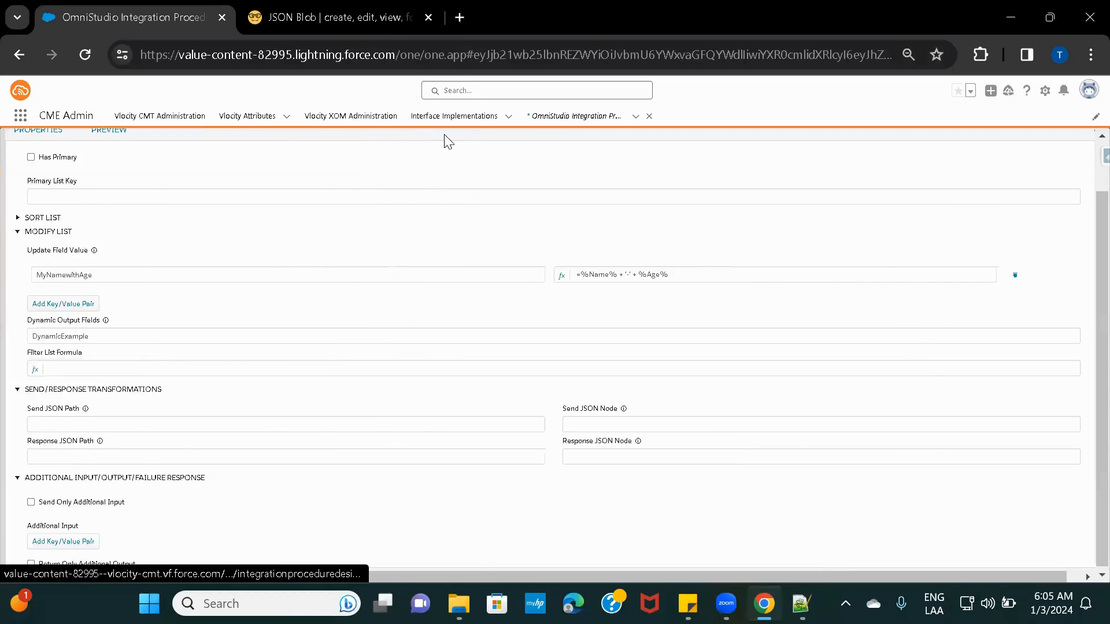
{"action": "left_click", "coordinate": [248, 551]}
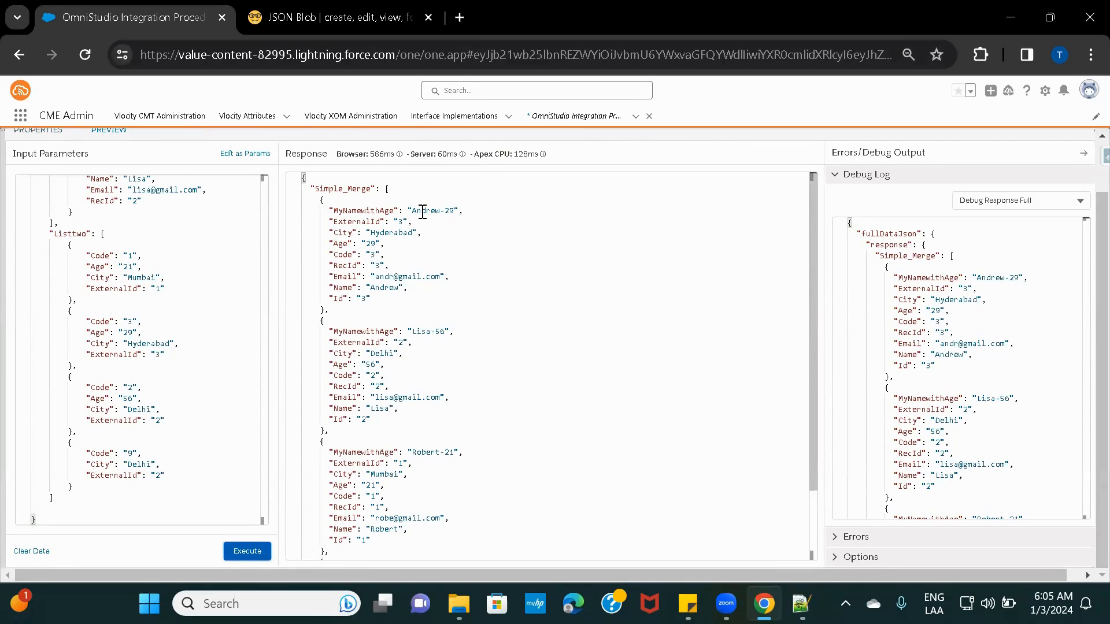
{"action": "double_click", "coordinate": [357, 331]}
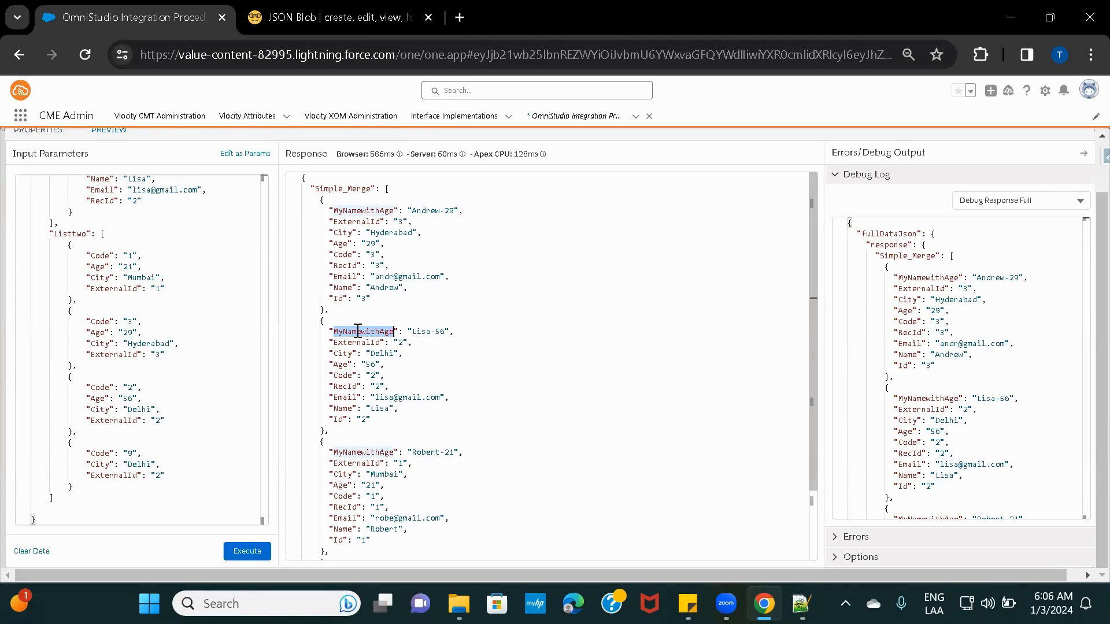
Open ResponseAction2's properties in the integration procedure
{"action": "left_click", "coordinate": [38, 130]}
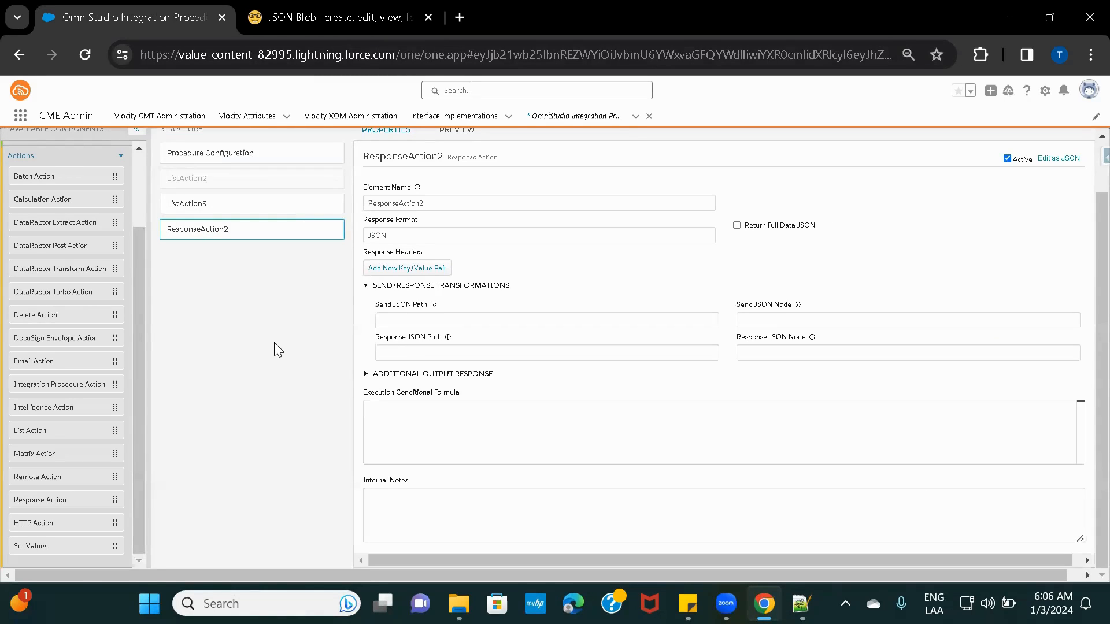